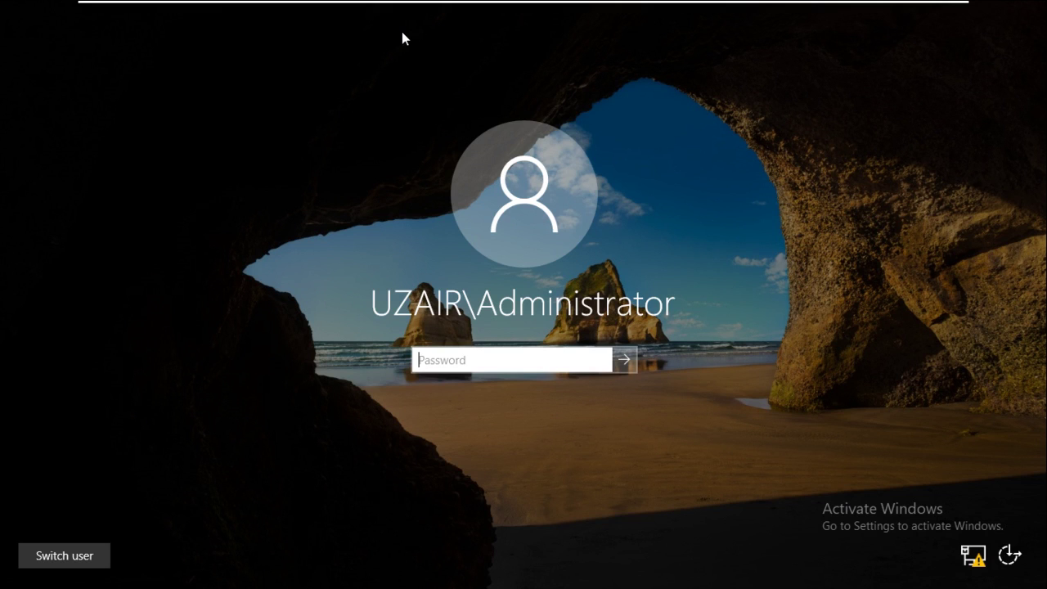
Sign in to the Administrator account on the Windows Server 2019 machine with its password
key("Caps_Lock")
type("•••••••••")
key("Return")
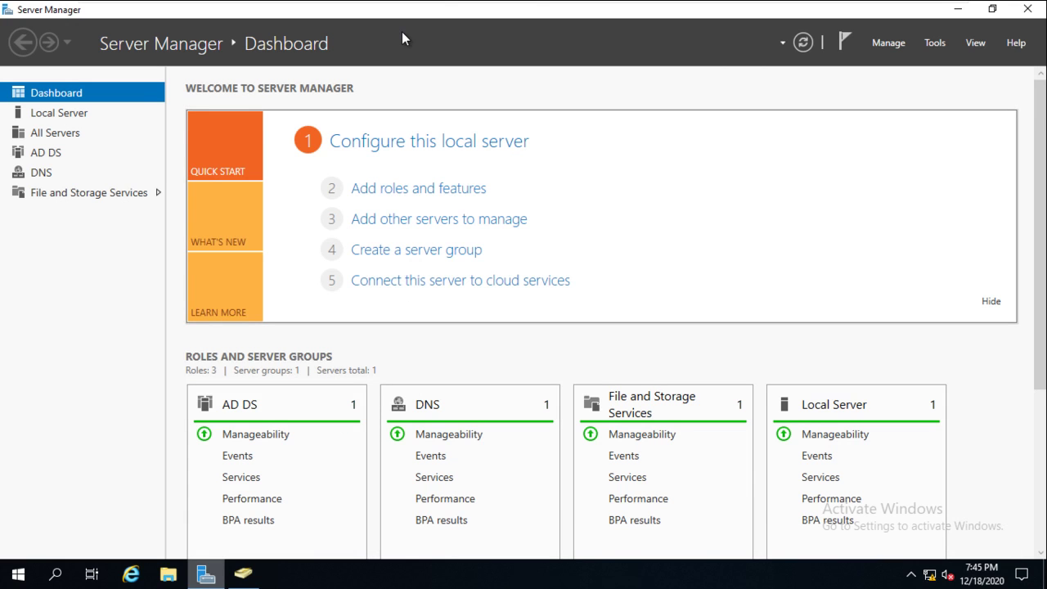
key("super+e")
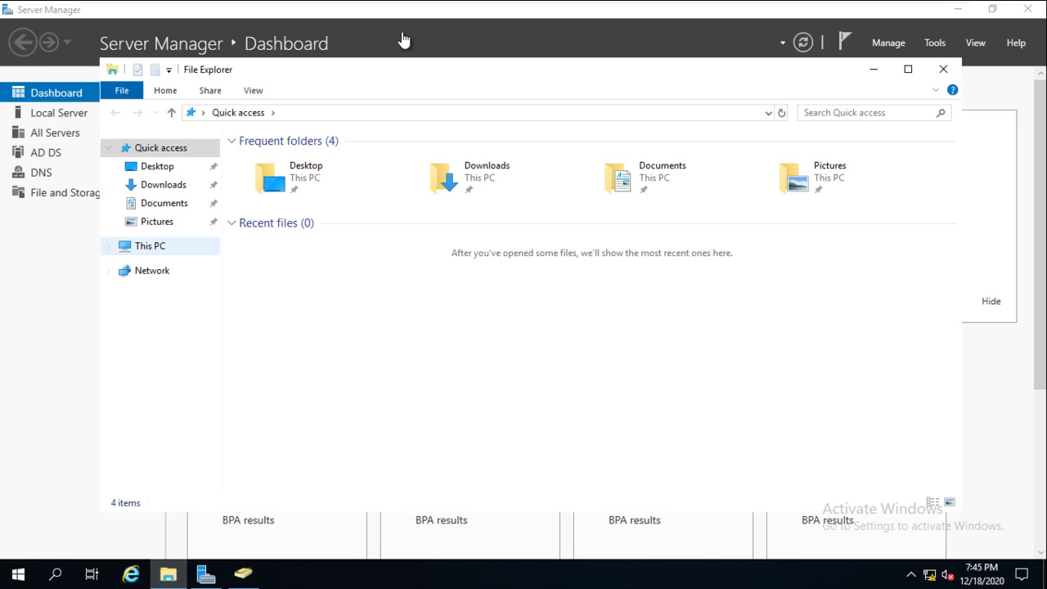
Open This PC's Properties to show S1's System page in the uzair.com domain
left_click(177, 251)
right_click(177, 253)
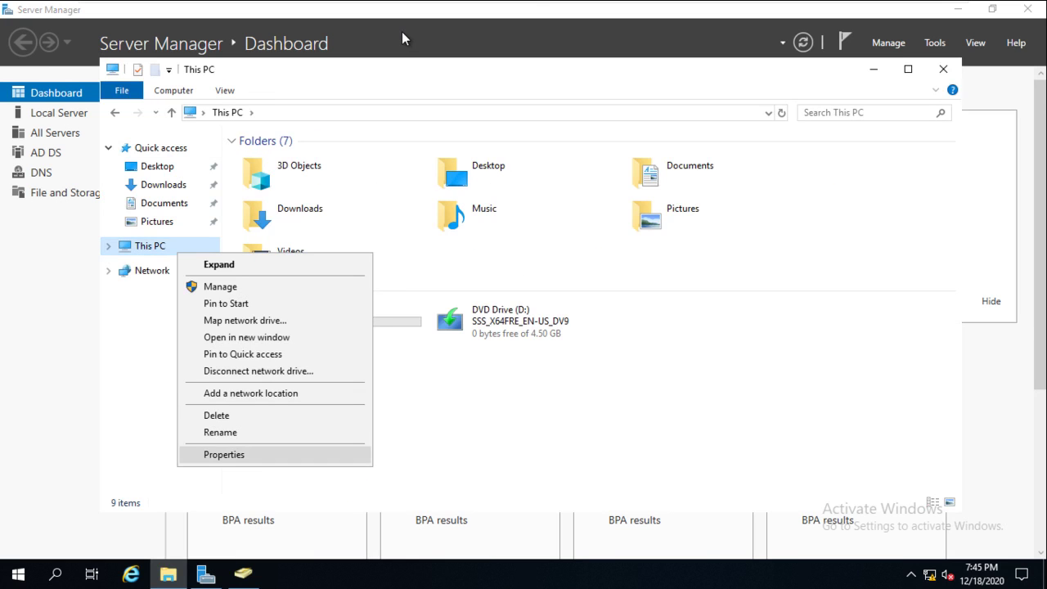
key("Return")
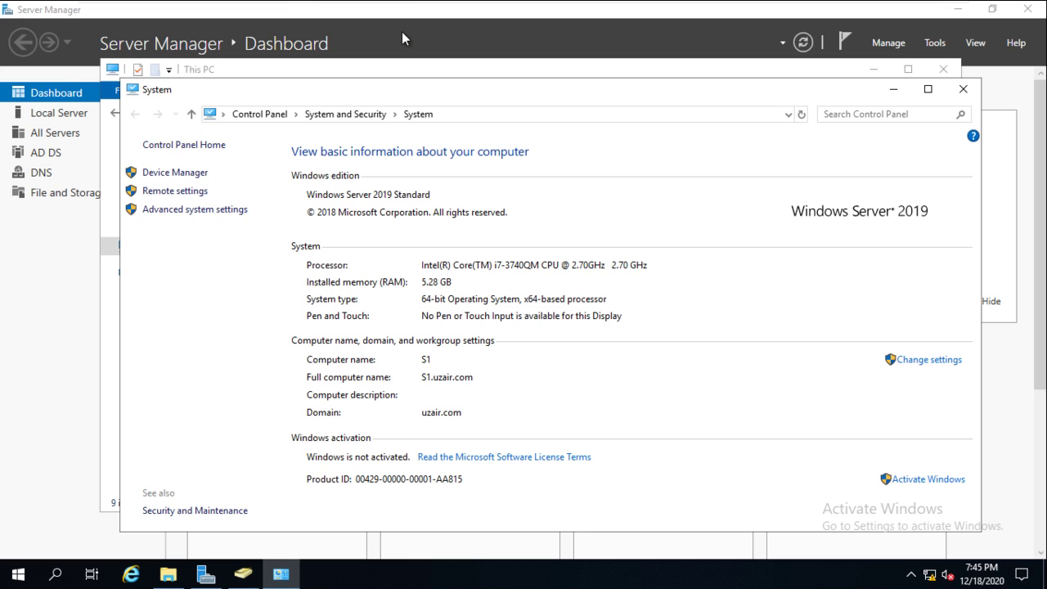
Switch to the Windows Server 2016 VM, send Ctrl+Alt+Del and dismiss the security screen
mouse_move(404, 40)
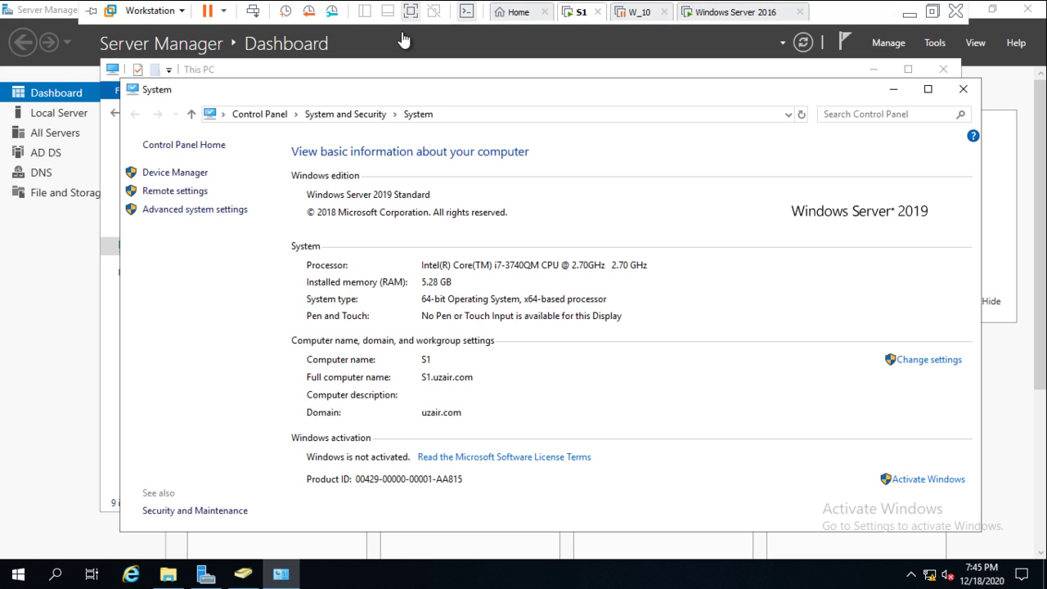
key("ctrl+Tab")
key("ctrl+Tab")
key("shift+F10")
key("Down")
key("Down")
key("Down")
key("Down")
key("Up")
key("Down")
key("Down")
key("Return")
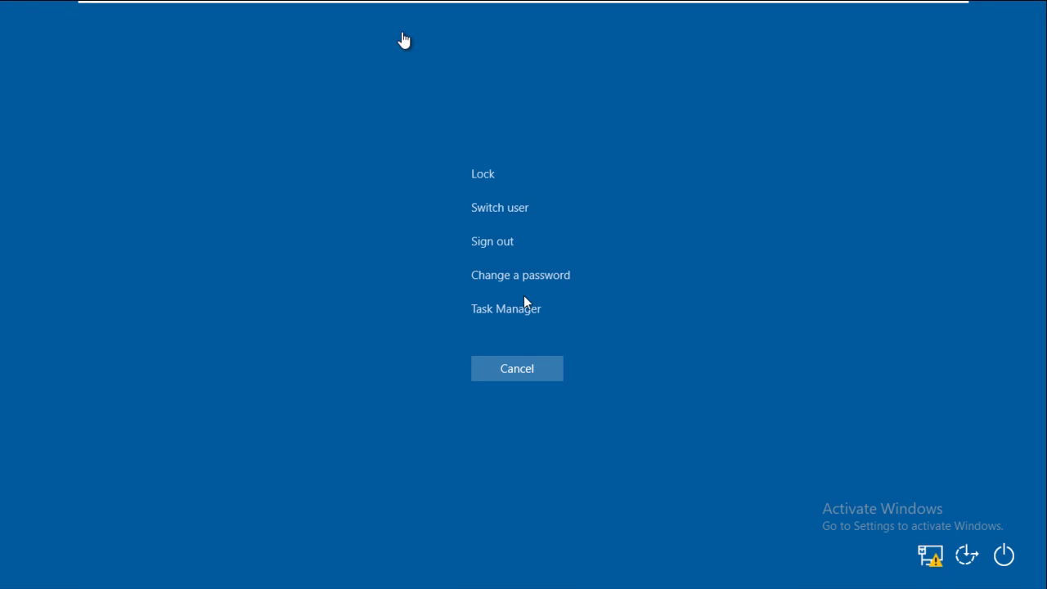
key("Return")
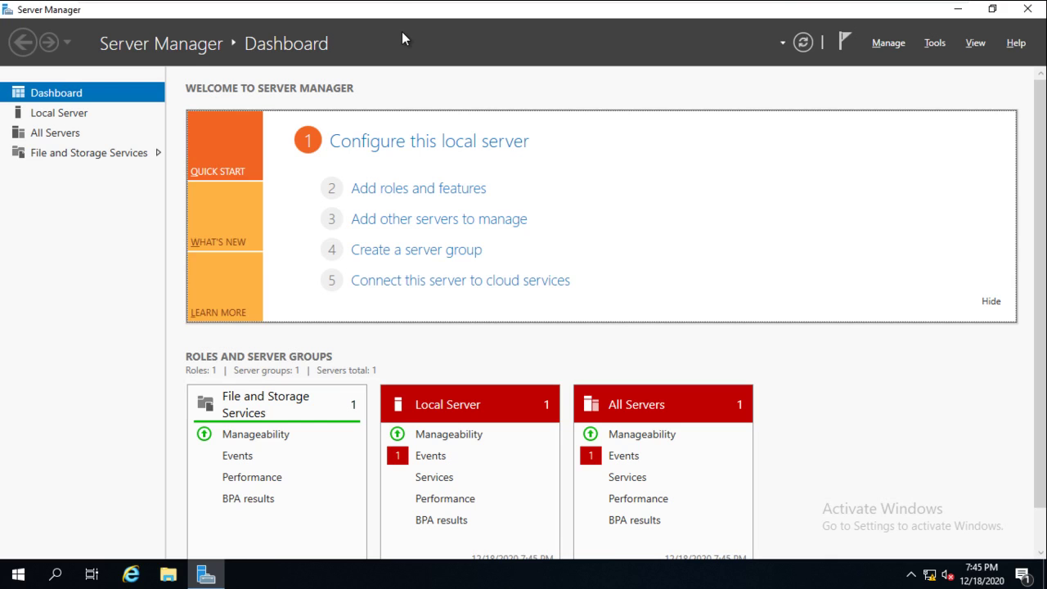
View S2's System page showing WORKGROUP, then return to the S1 machine
key("super+e")
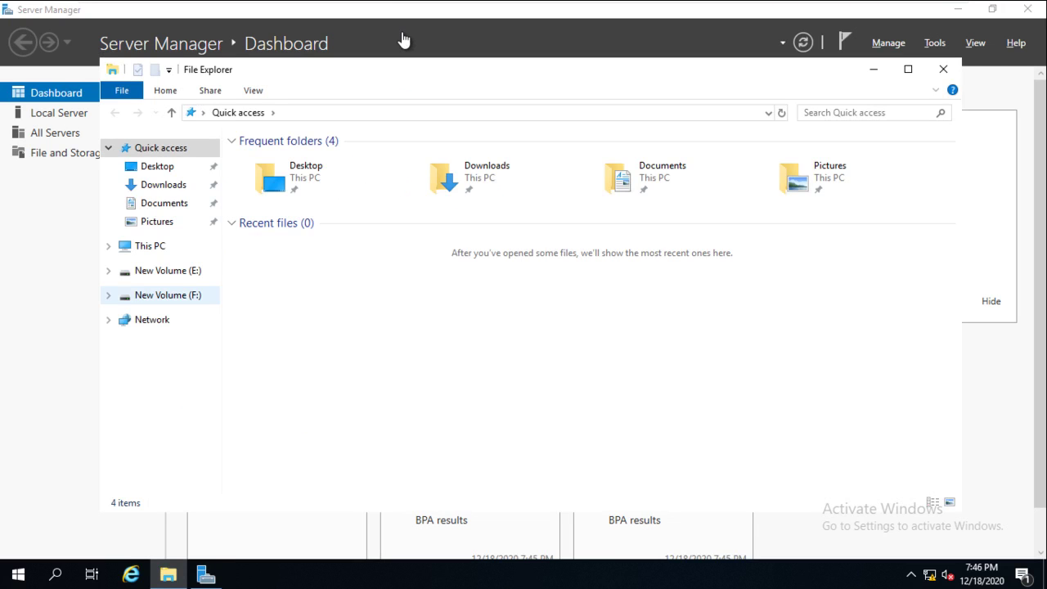
key("Up")
key("Up")
key("Return")
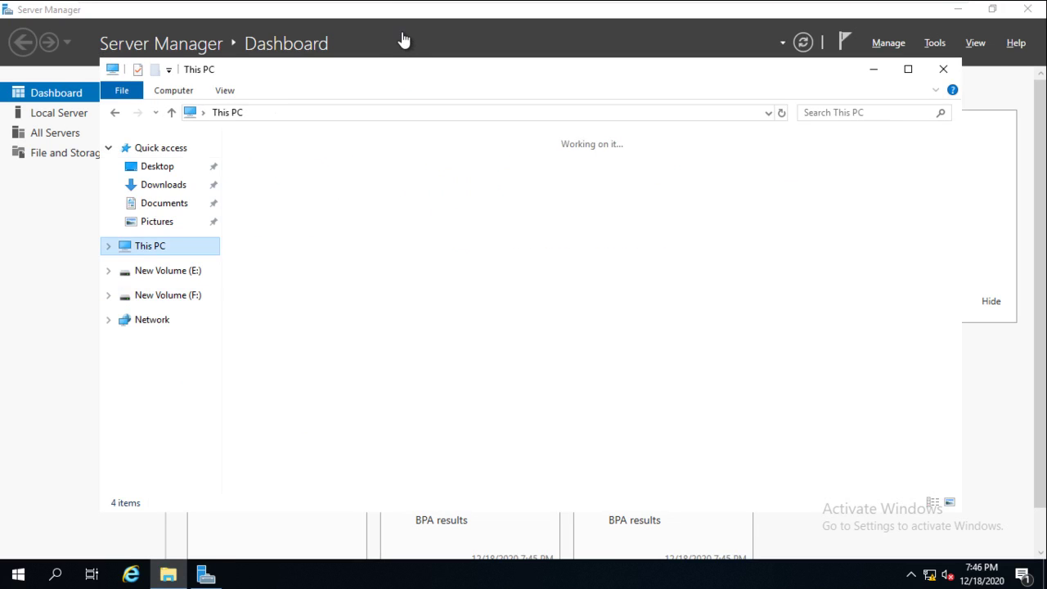
key("shift+F10")
key("Up")
key("Return")
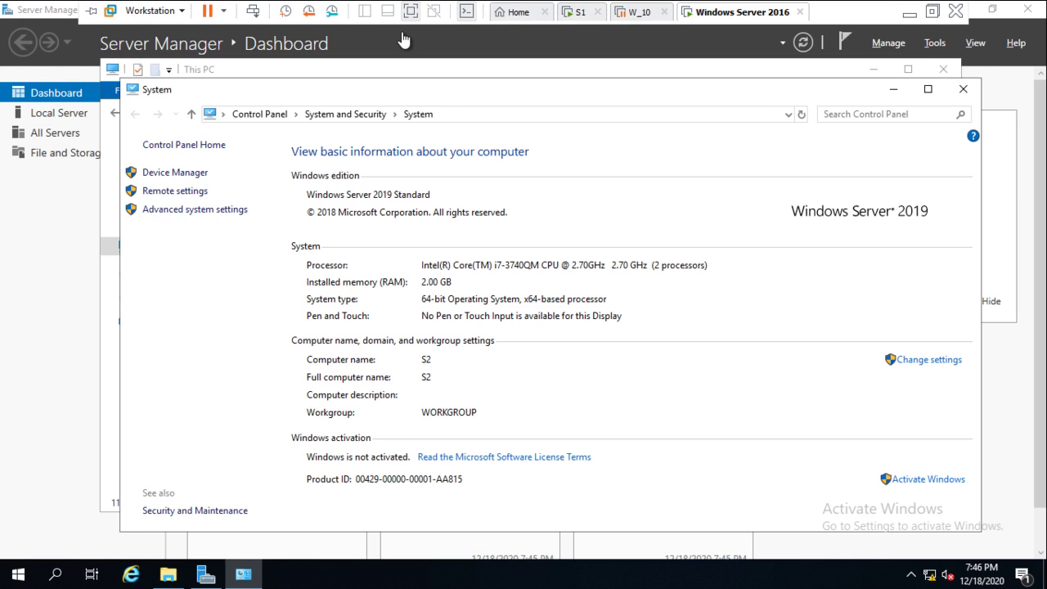
key("ctrl+alt+Right")
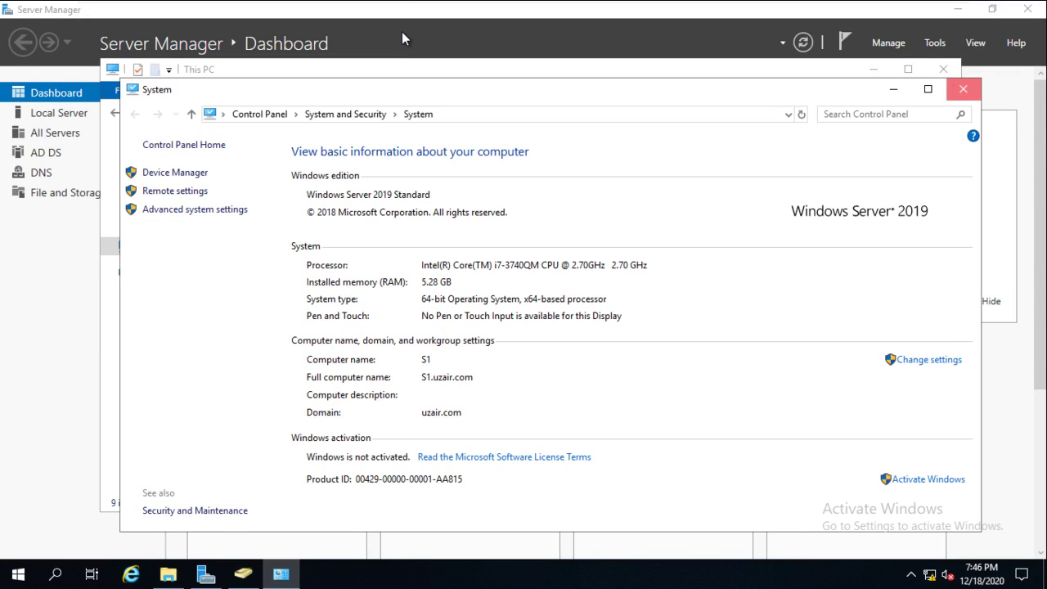
Close S1's System and Explorer windows, browse the Tools menu down to DNS, then return to S2
key("alt+F4")
key("alt+F4")
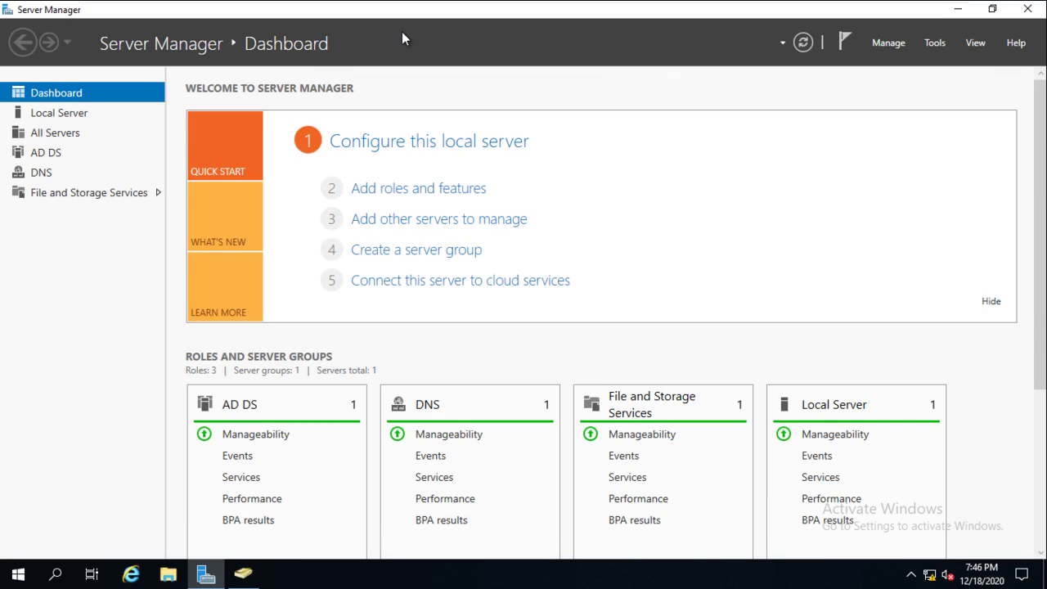
key("alt+t")
key("Down")
key("Down")
key("Down")
key("Down")
key("Down")
key("Down")
key("Down")
key("Down")
key("Down")
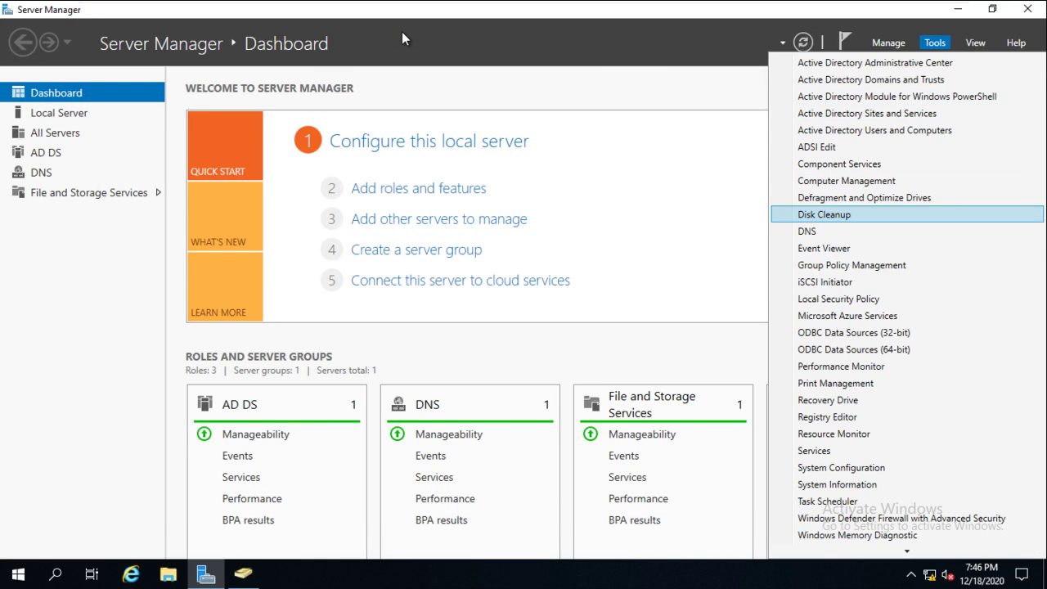
key("Up")
key("Up")
key("Down")
key("Down")
key("Down")
key("Up")
key("Down")
key("Return")
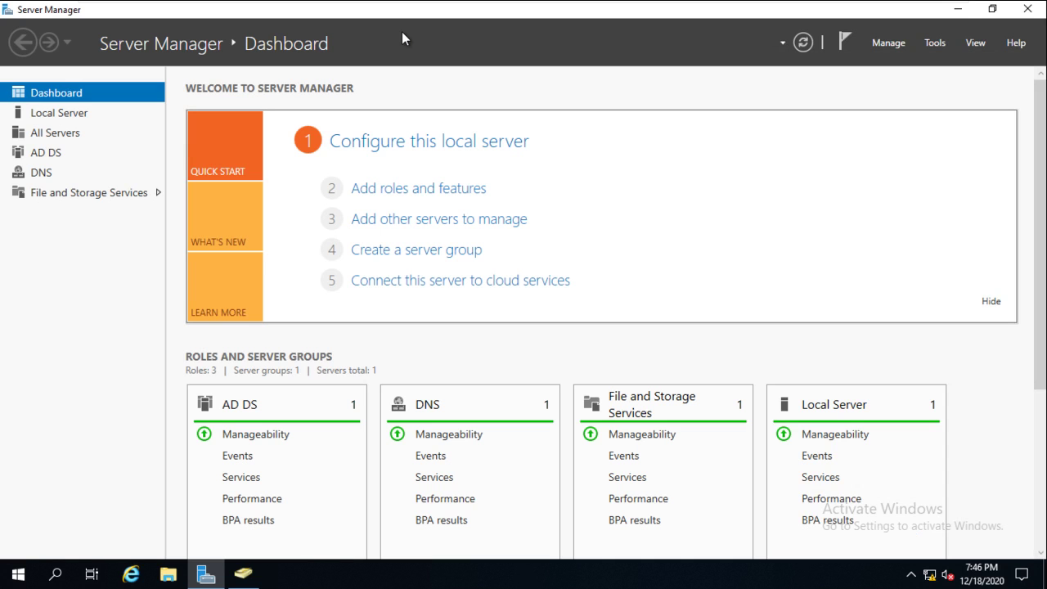
key("ctrl+alt+Left")
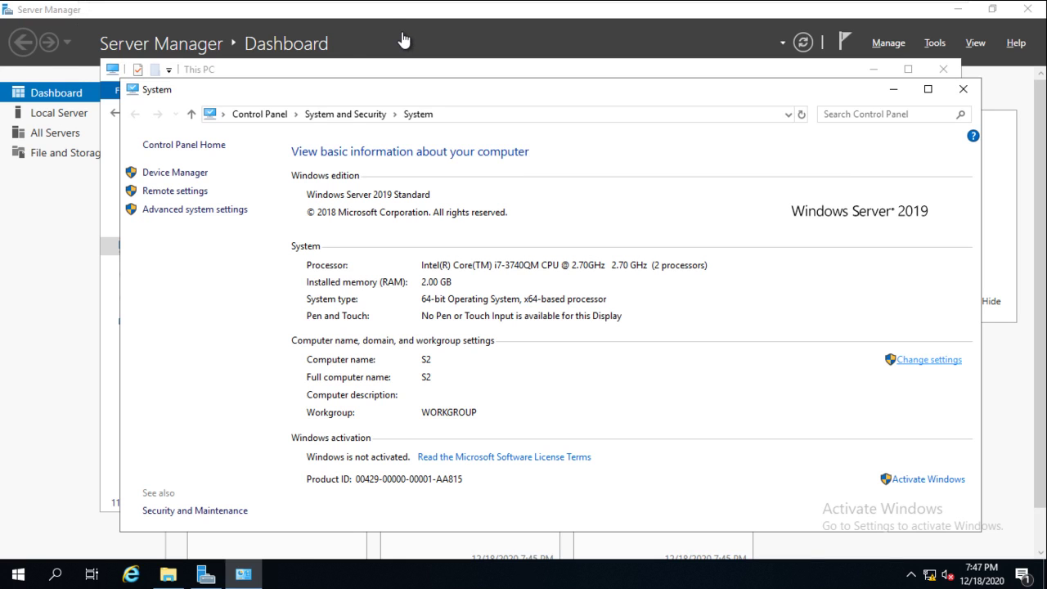
Change S2's membership from workgroup to the uzair.com domain
left_click(929, 360)
key("alt+c")
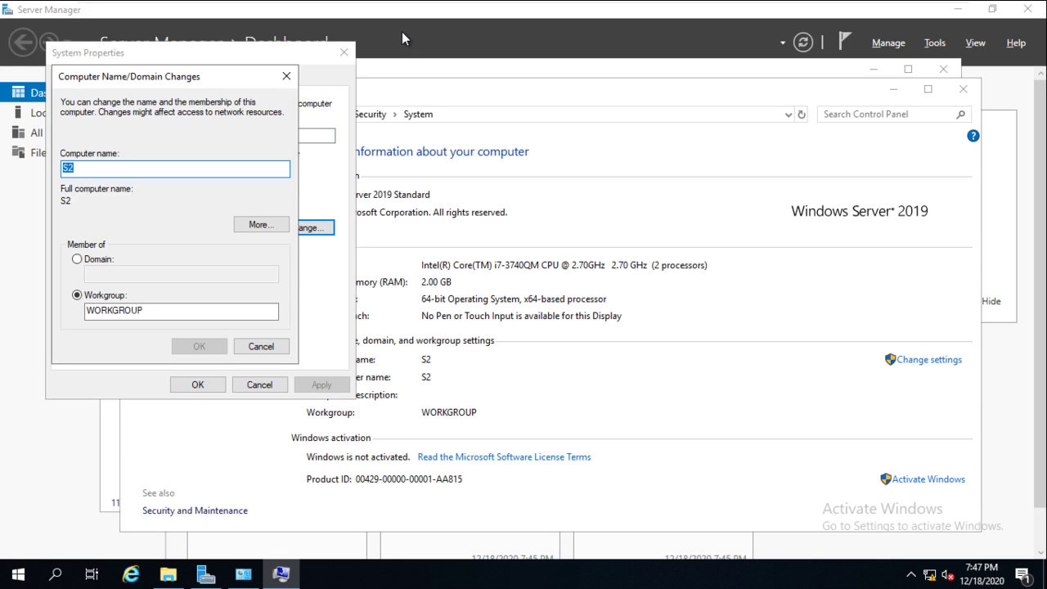
key("alt+d")
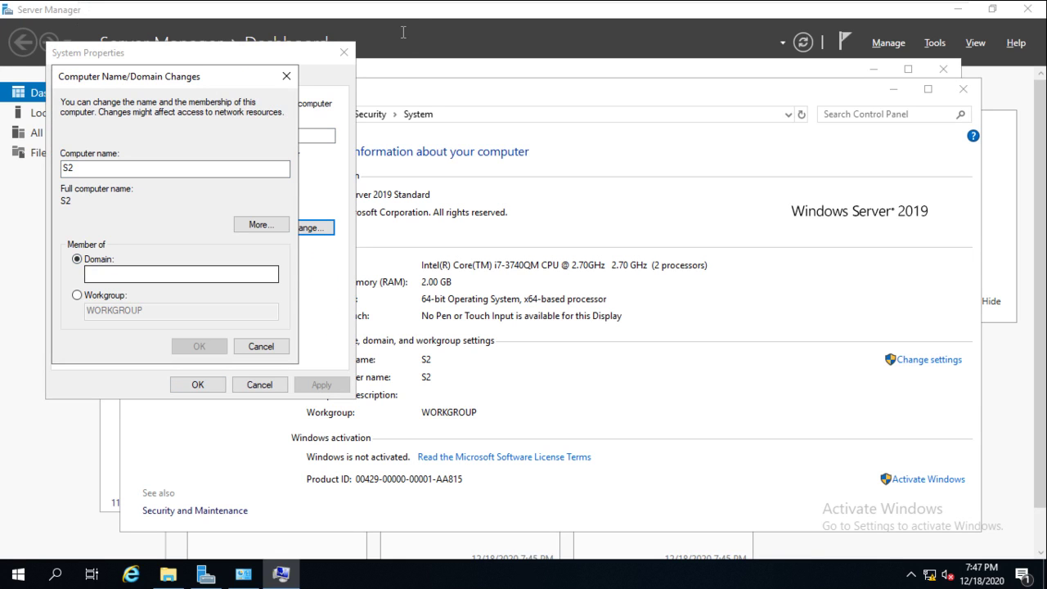
type("uzair")
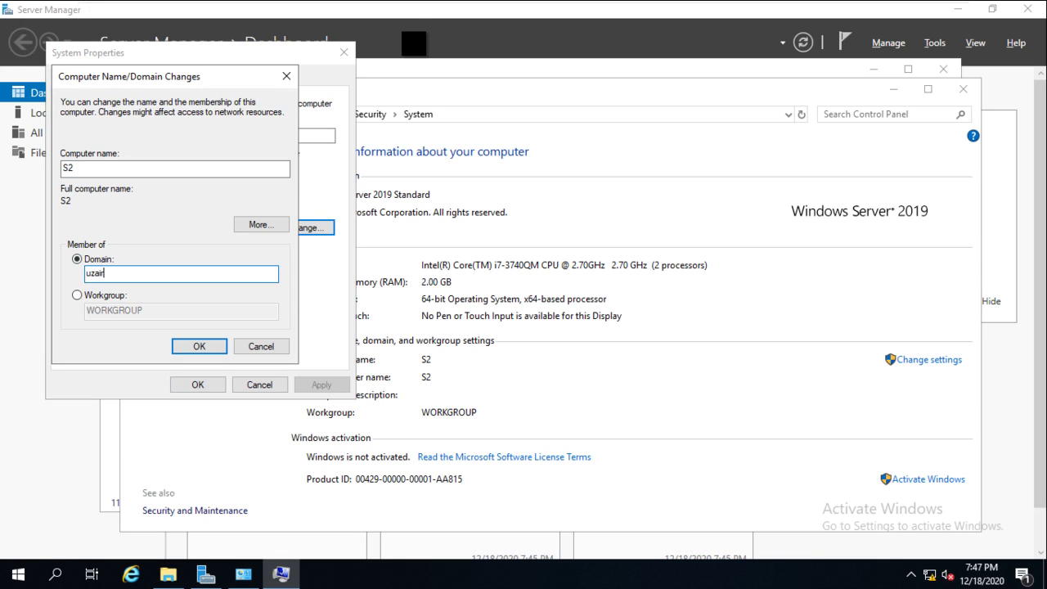
type(".com")
key("Return")
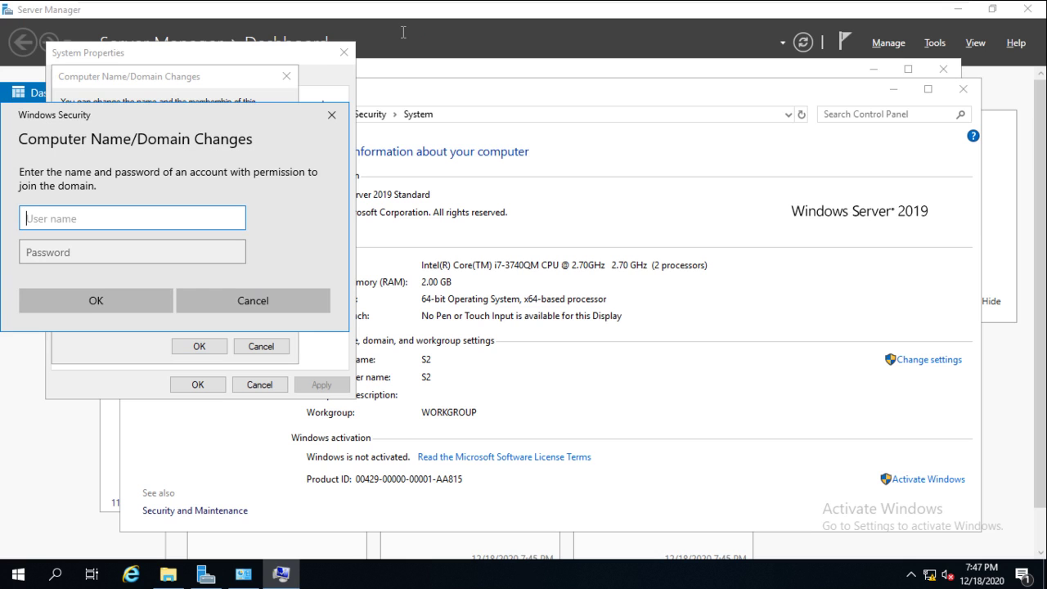
Enter the domain account's username and password, acknowledge the welcome and restart notices, and close the windows
type("hammad")
key("Tab")
type("1")
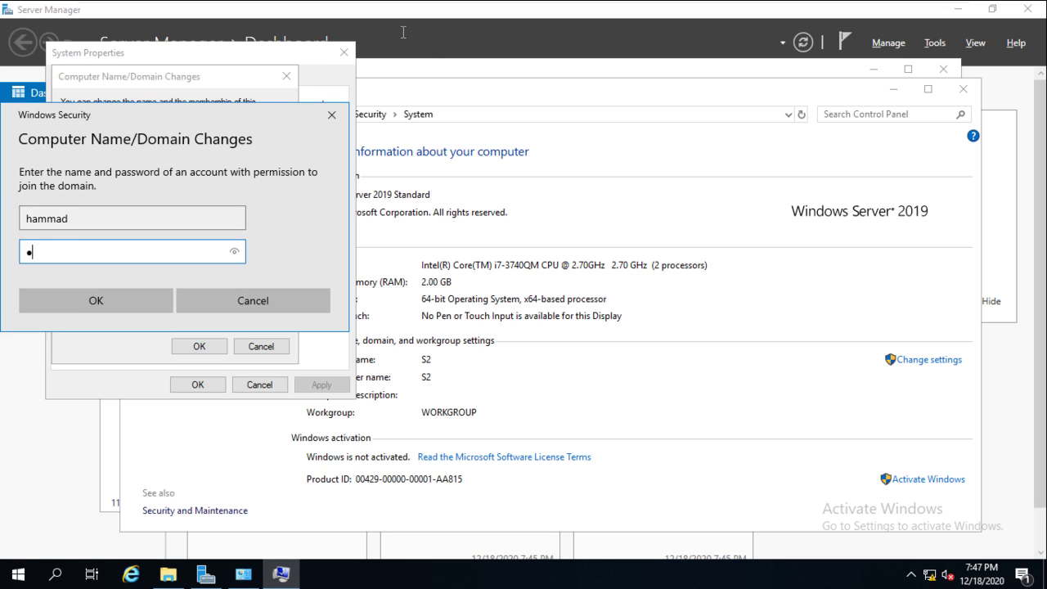
key("Return")
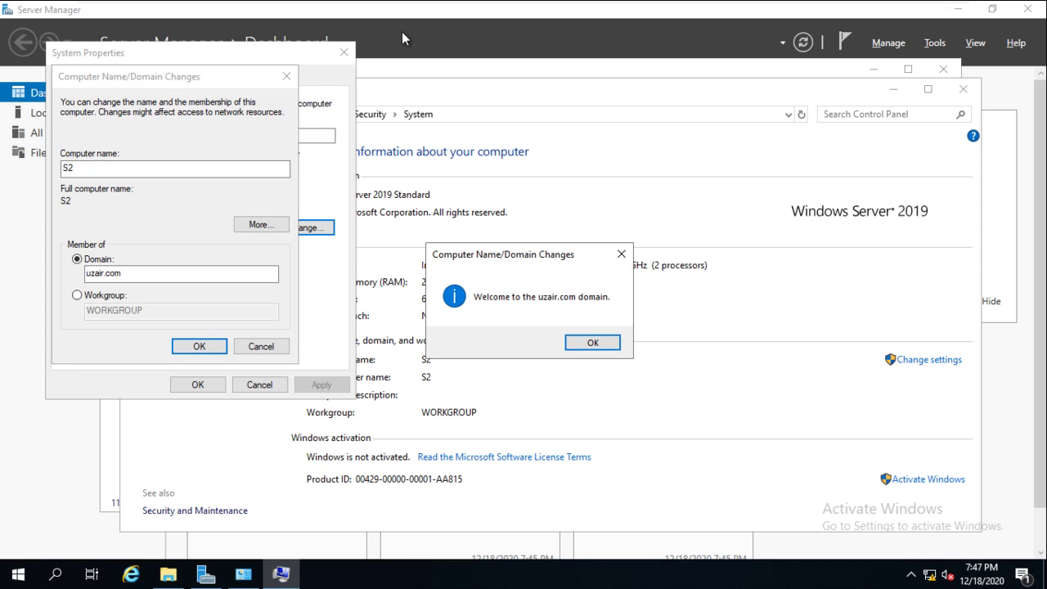
key("Return")
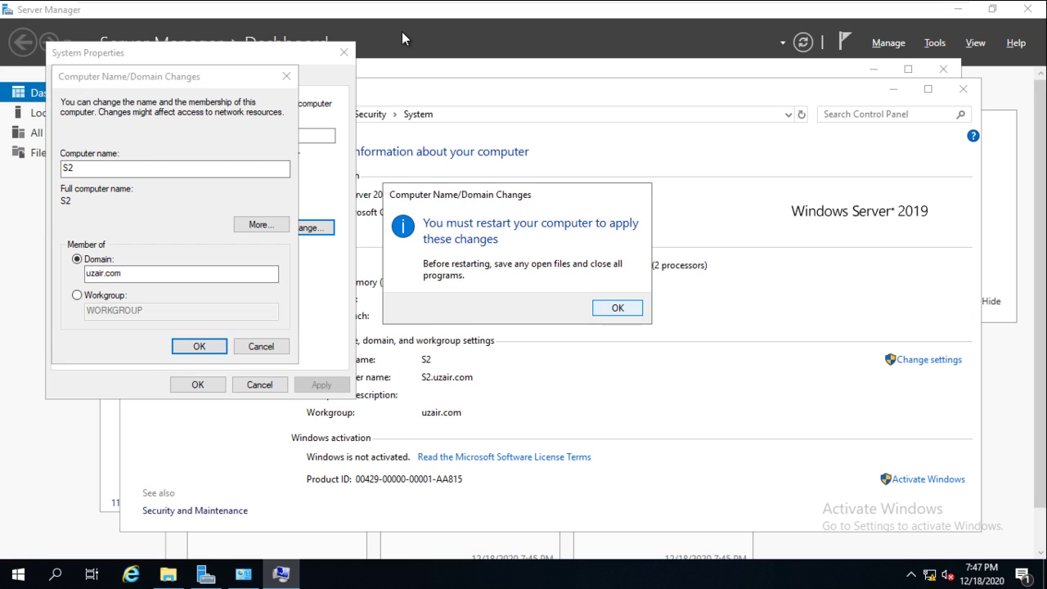
key("Return")
key("Escape")
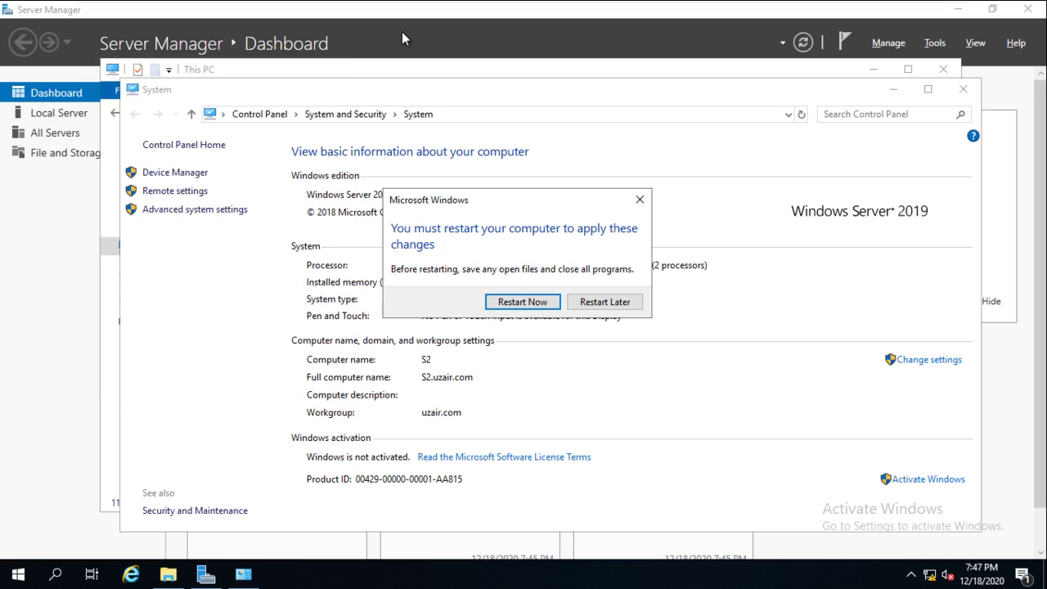
key("alt+F4")
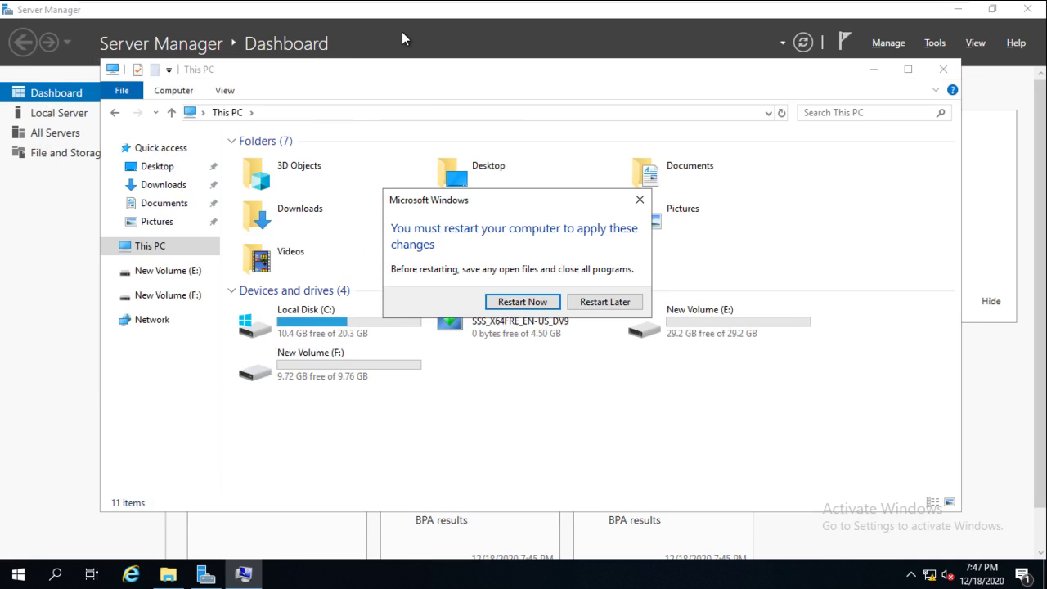
key("alt+F4")
Restart S2 now, then open This PC's Properties on S1 showing S1.uzair.com
key("Return")
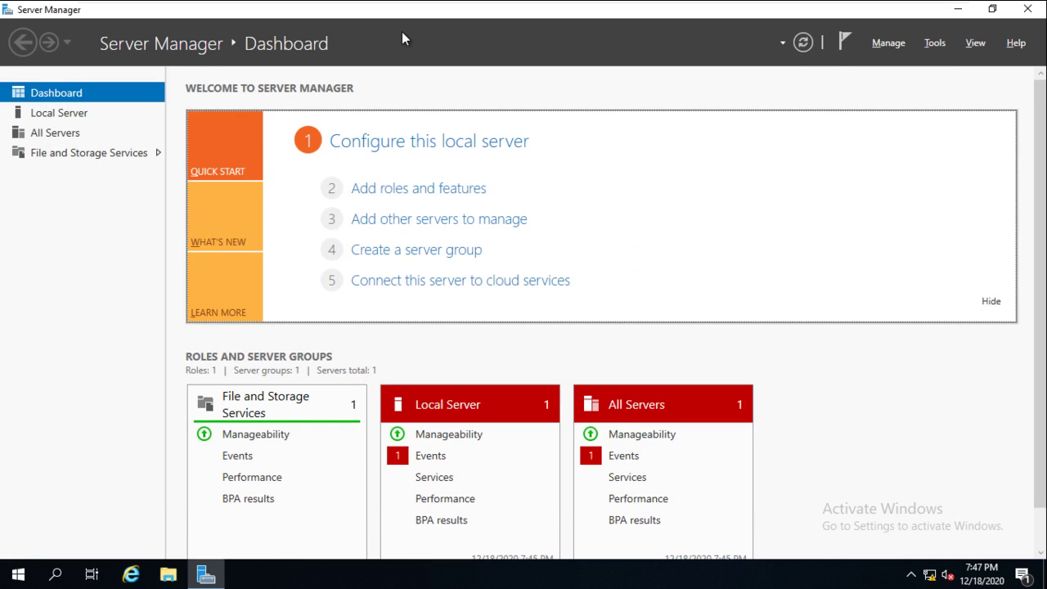
key("ctrl+Tab")
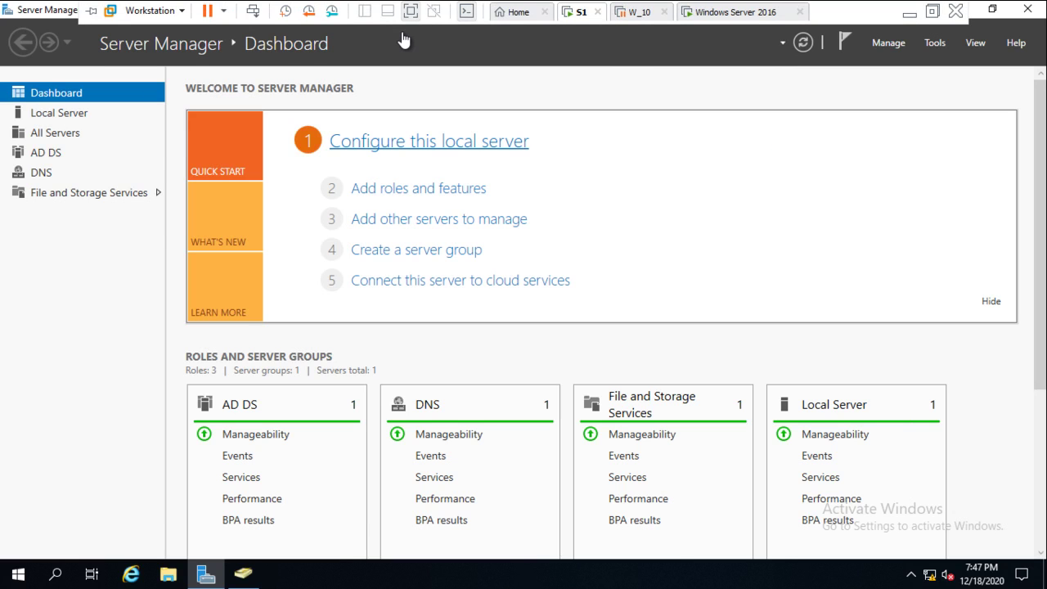
key("super+e")
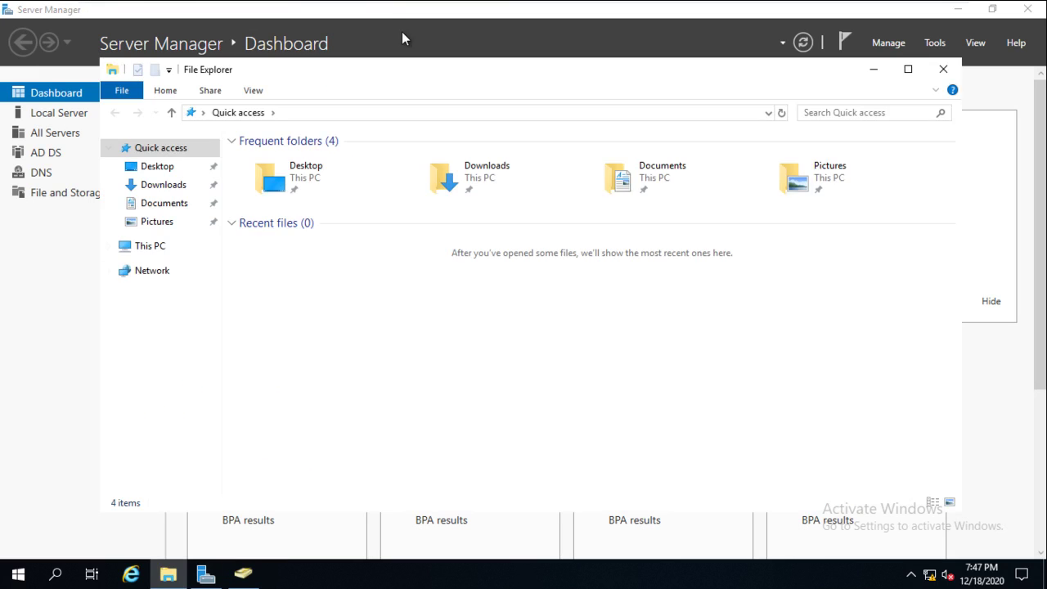
key("Return")
key("shift+F10")
key("Up")
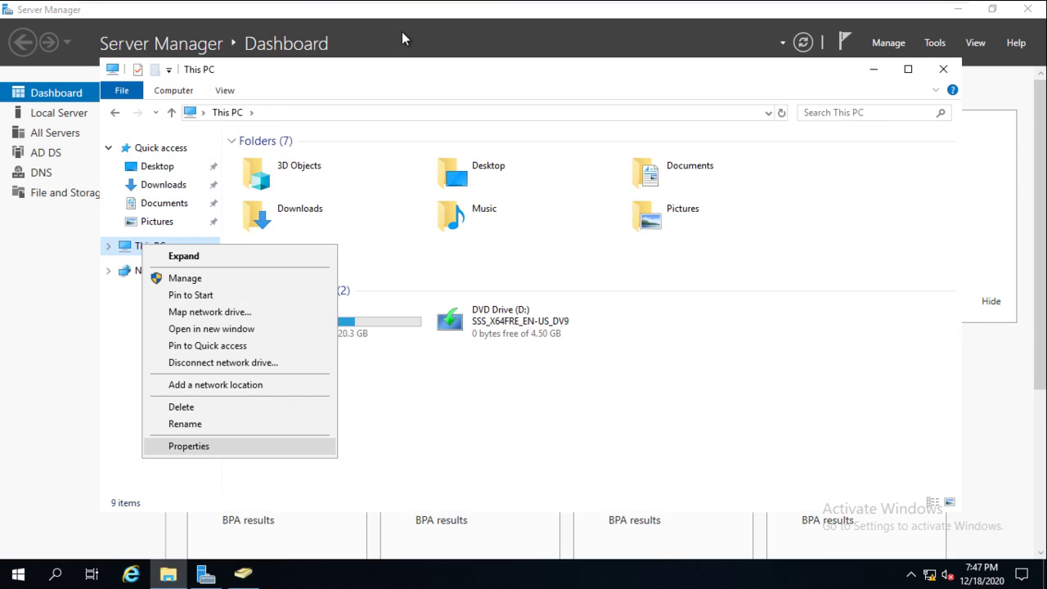
key("Return")
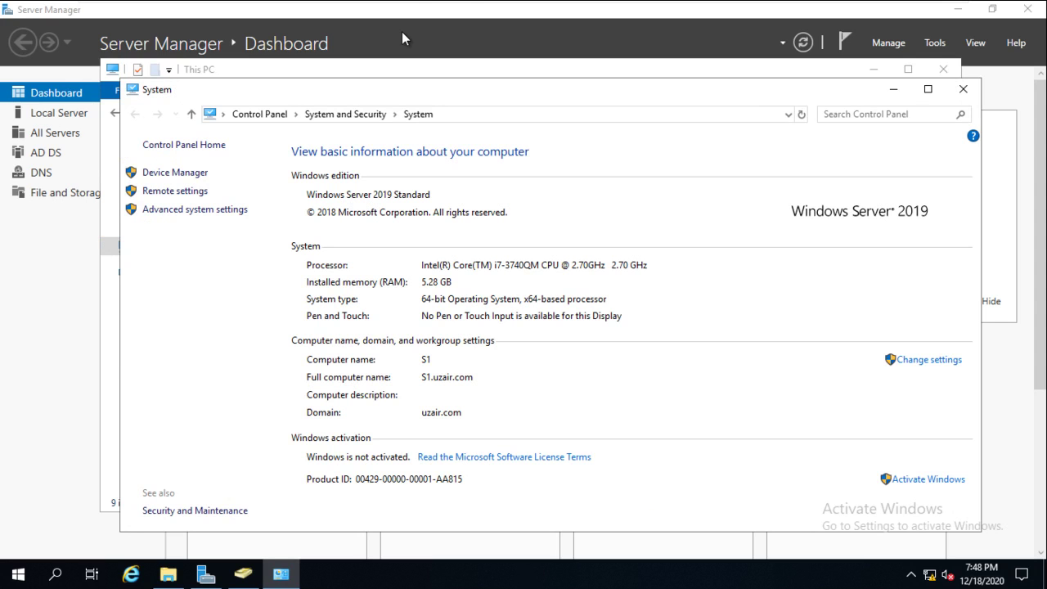
Close the System windows and start a role-based Add Roles and Features install targeting S1.uzair.com
left_click(963, 89)
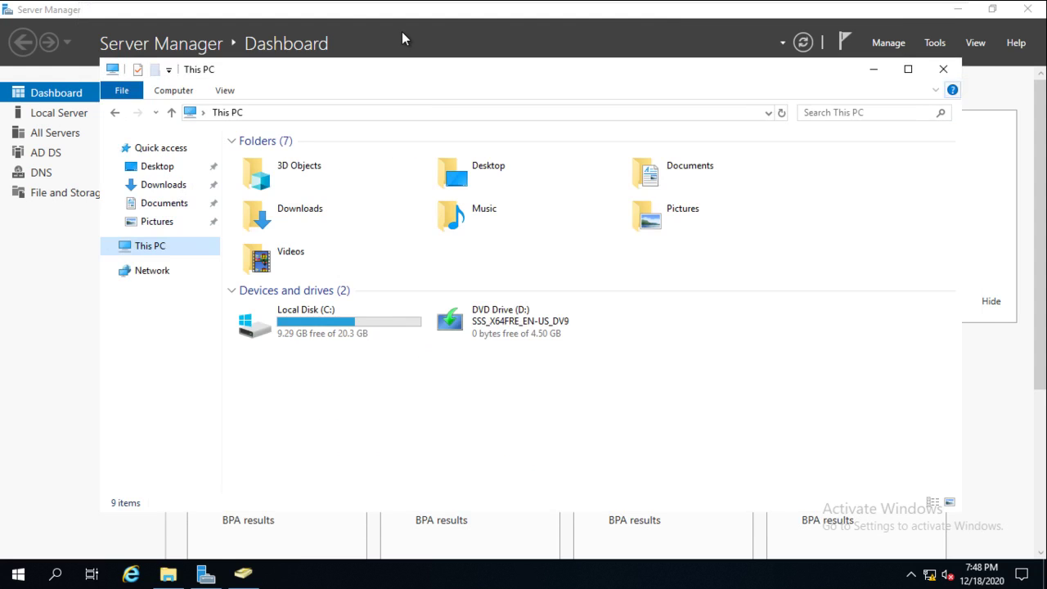
left_click(944, 69)
left_click(417, 187)
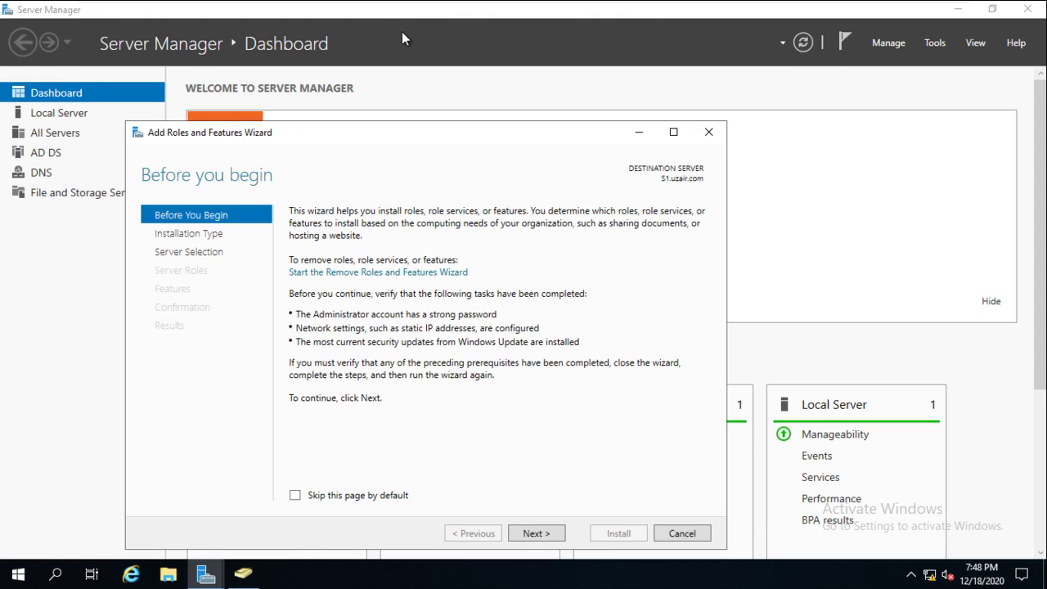
key("Return")
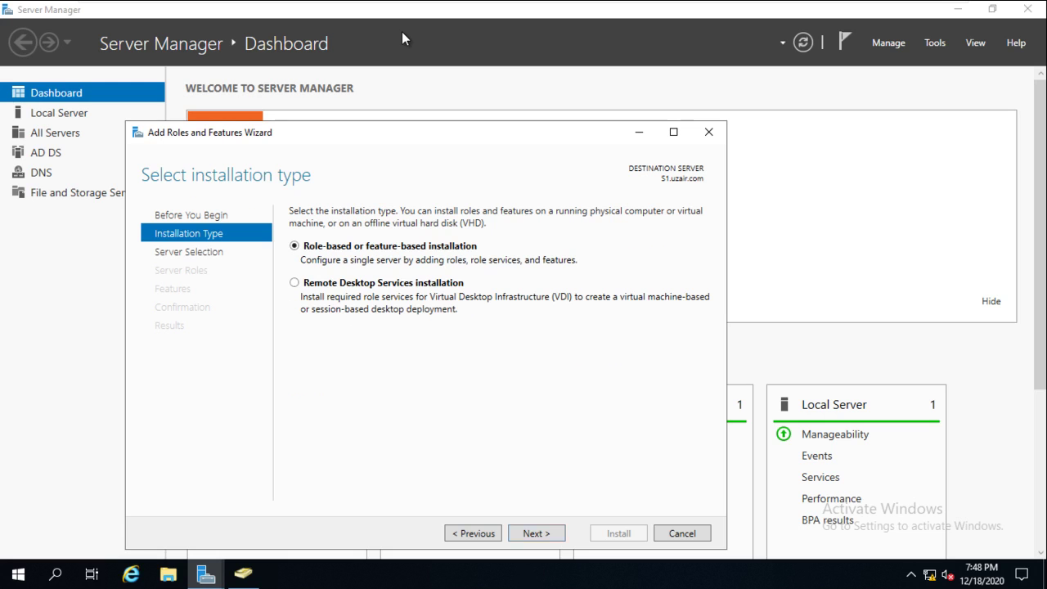
key("Return")
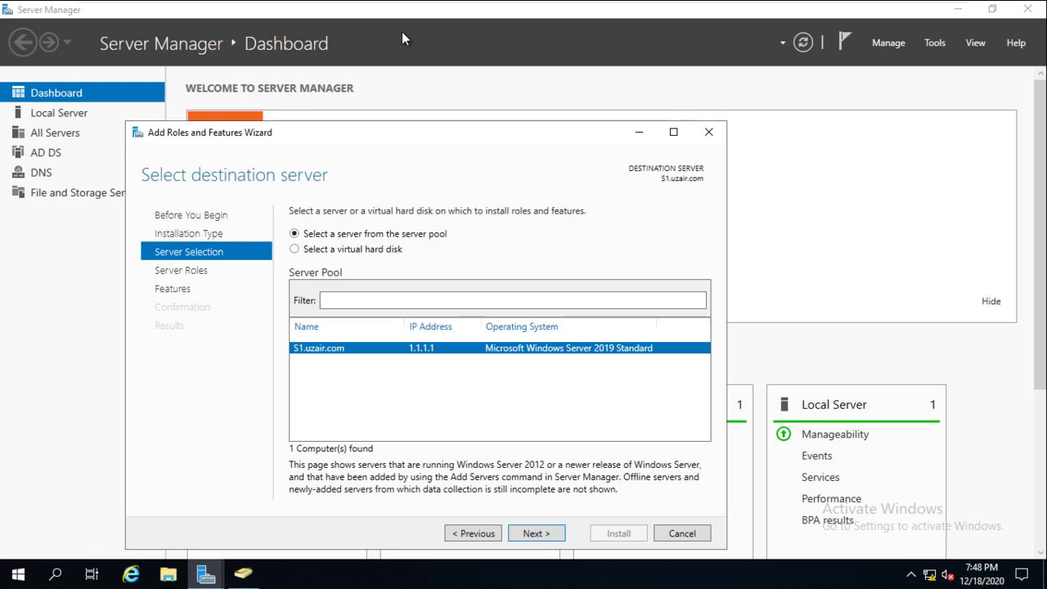
key("Return")
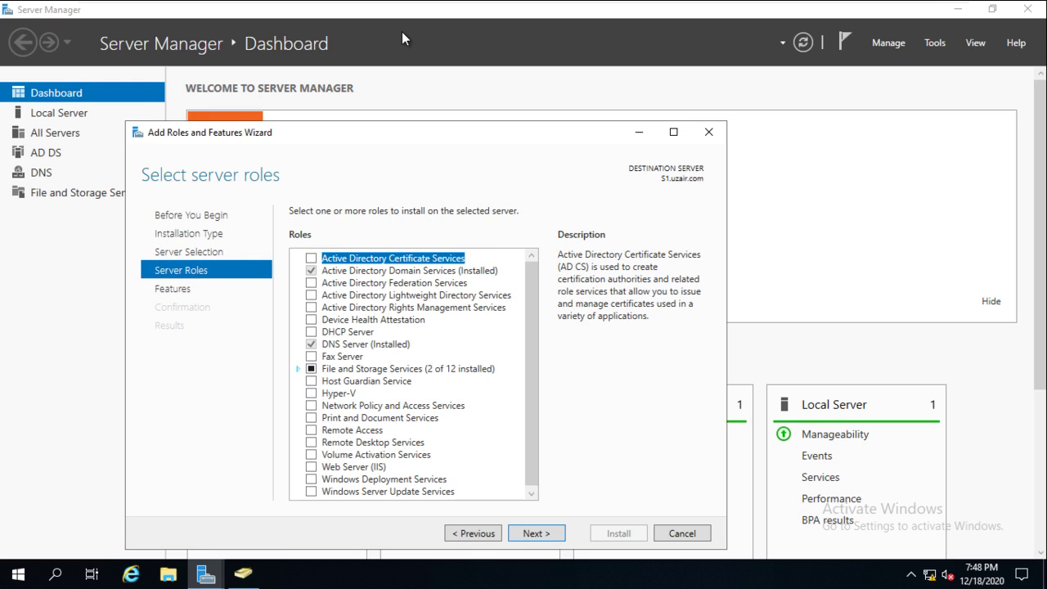
Select DFS Namespaces with its management tools and DFS Replication under File and iSCSI Services
key("Down")
key("Down")
key("Down")
key("Down")
key("Down")
key("Down")
key("Down")
key("Down")
key("Down")
key("Right")
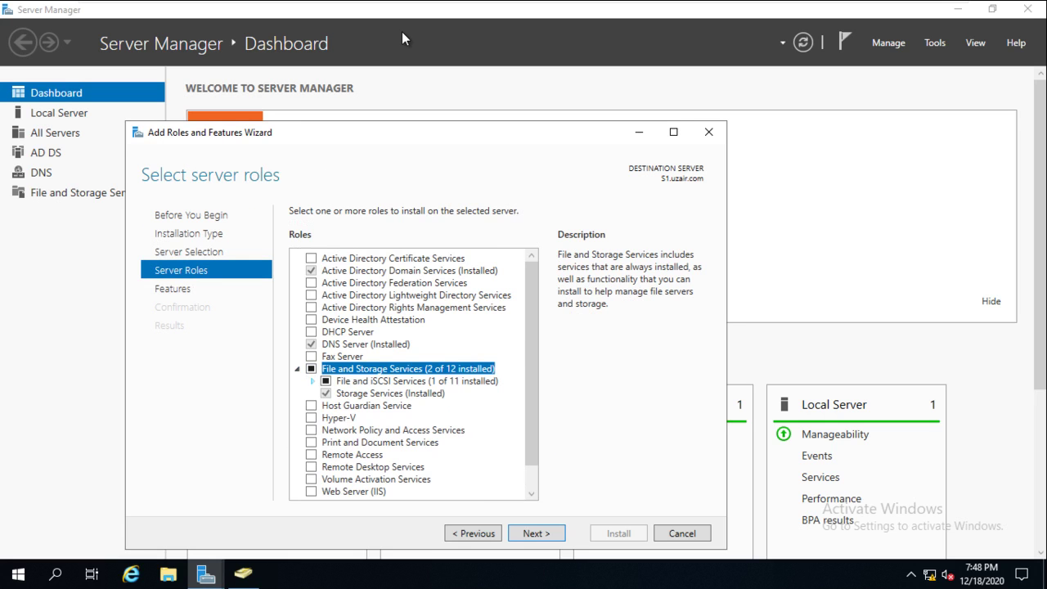
key("Down")
key("Right")
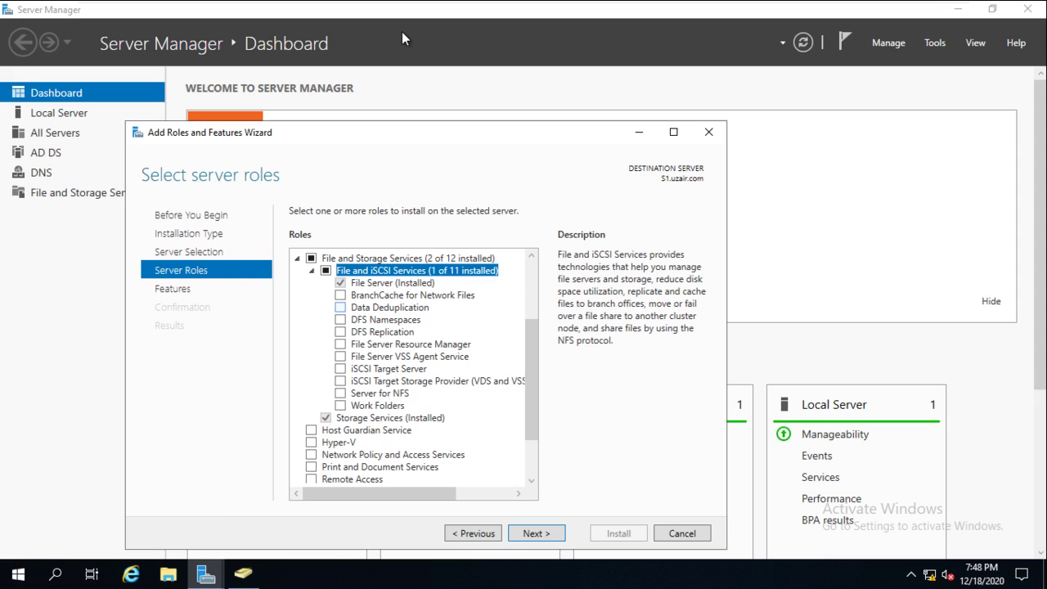
key("Down")
key("Down")
key("Down")
key("Down")
key("space")
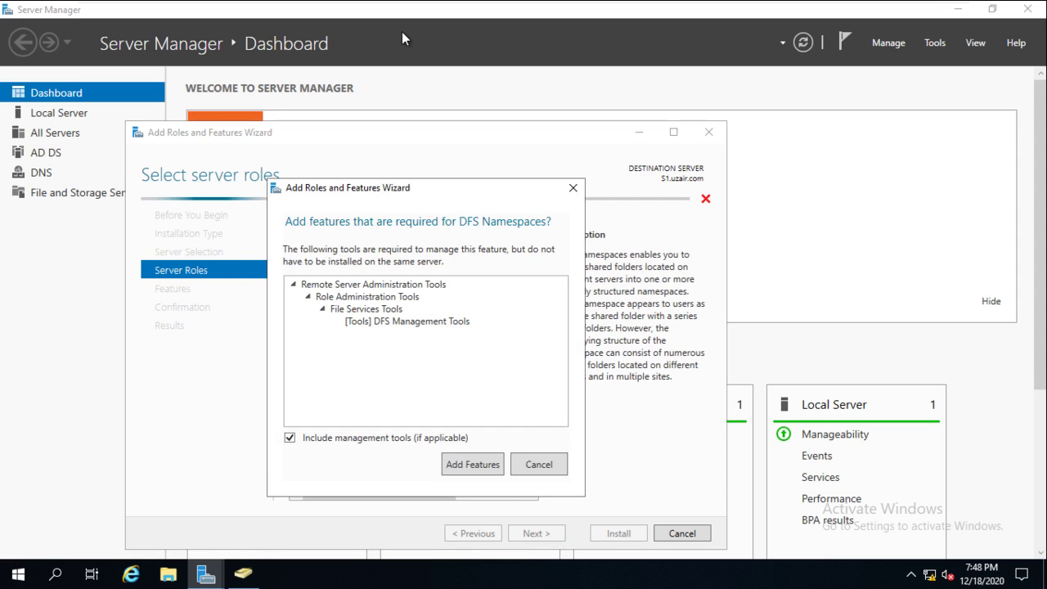
key("Return")
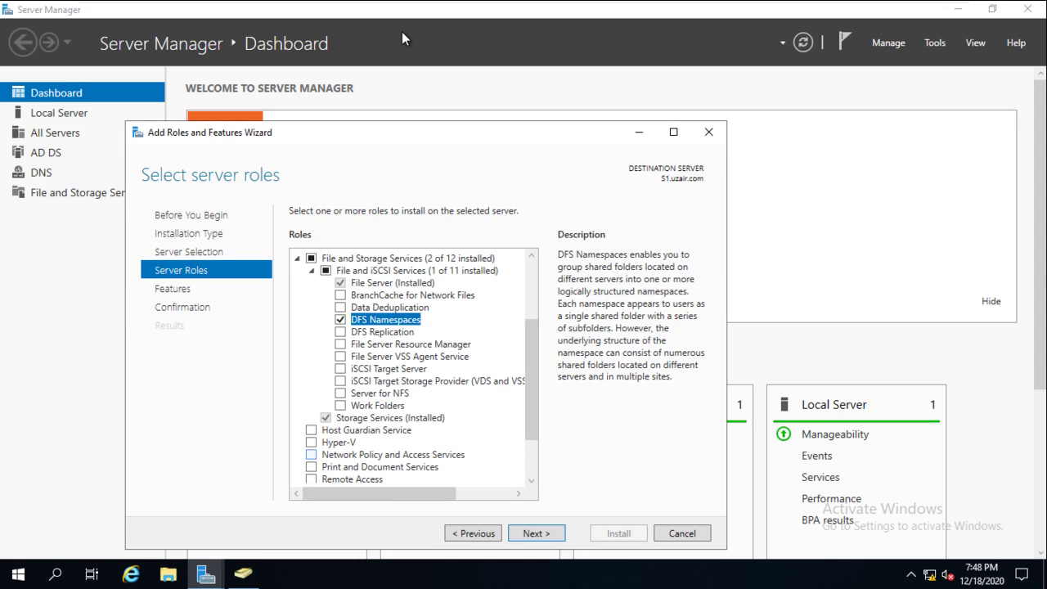
key("Down")
key("space")
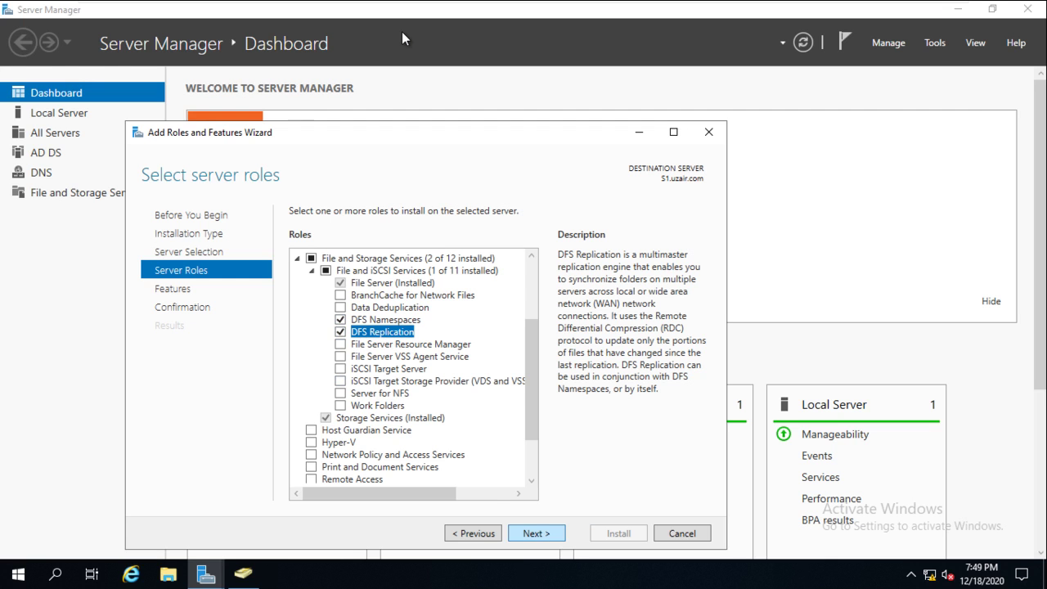
Confirm the selection to start the installation, then switch to the Windows Server 2016 VM
key("Return")
key("Return")
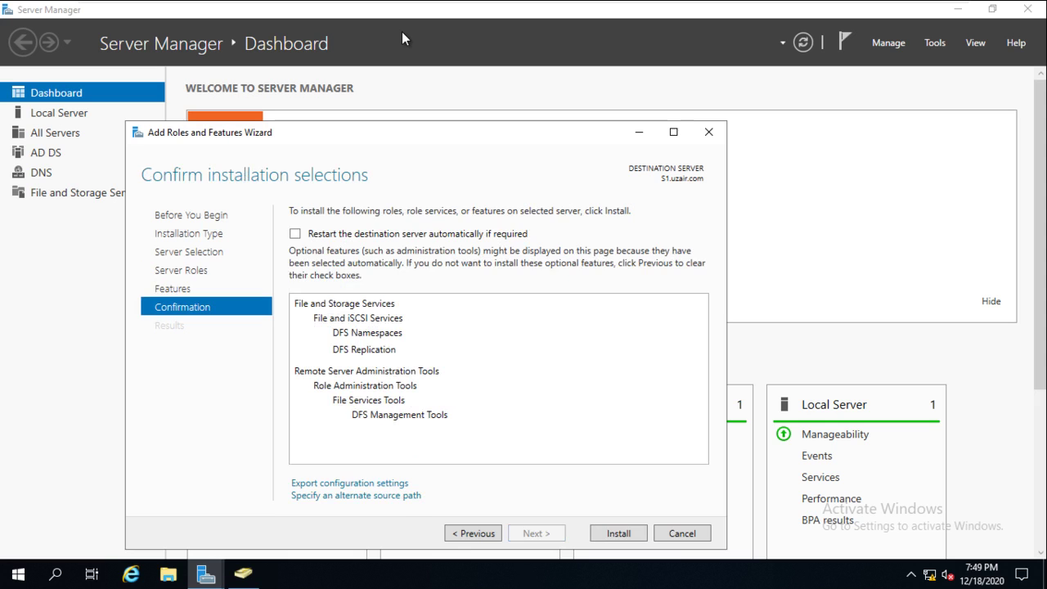
key("Return")
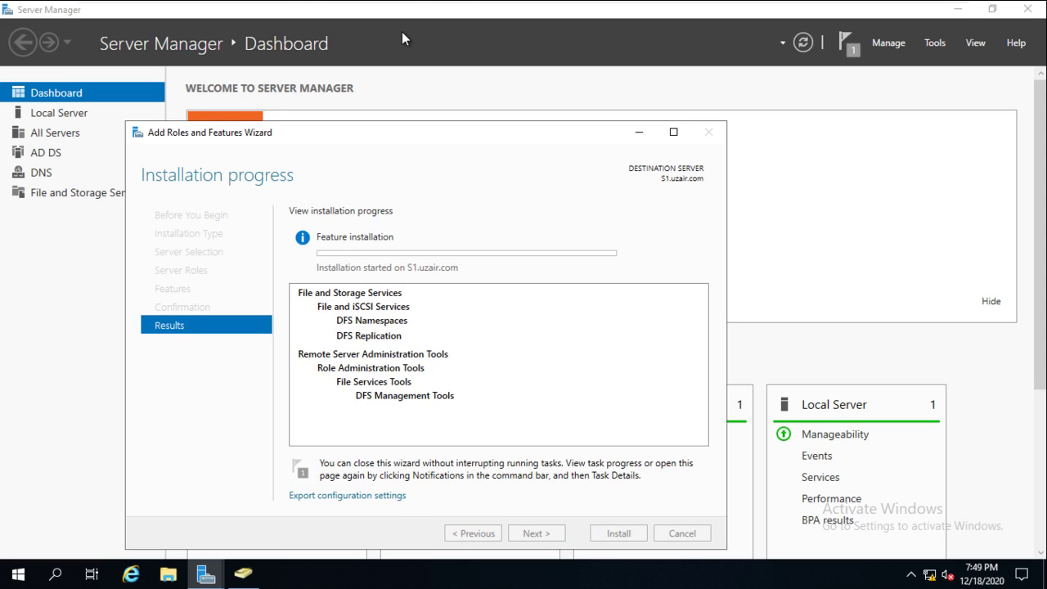
key("ctrl+alt+Right")
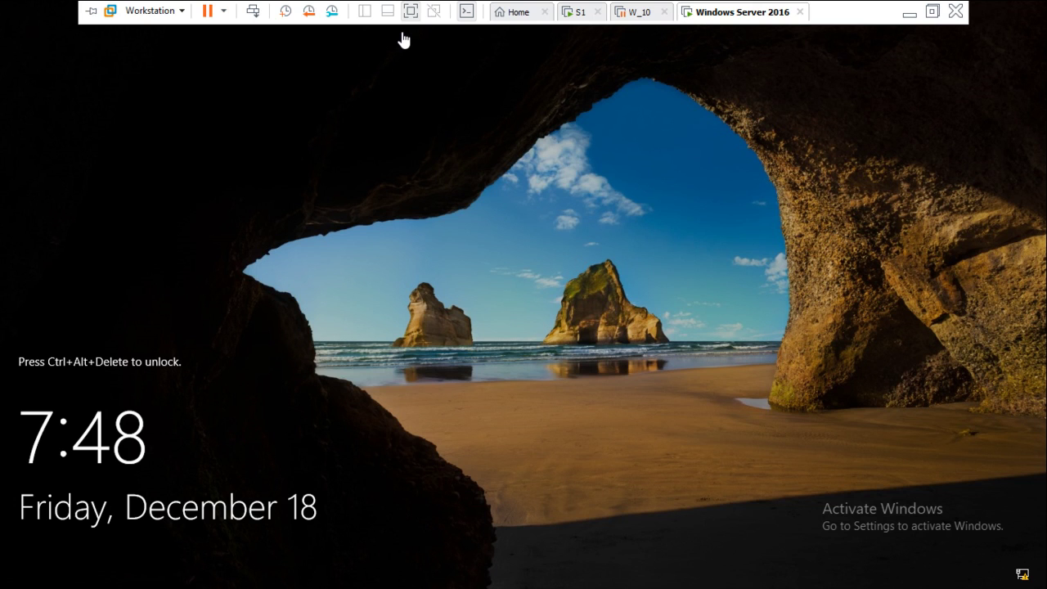
Send Ctrl+Alt+Del to the Windows Server 2016 VM and start entering the Administrator password
key("shift+F10")
key("Down")
key("Down")
key("Down")
key("Down")
key("Return")
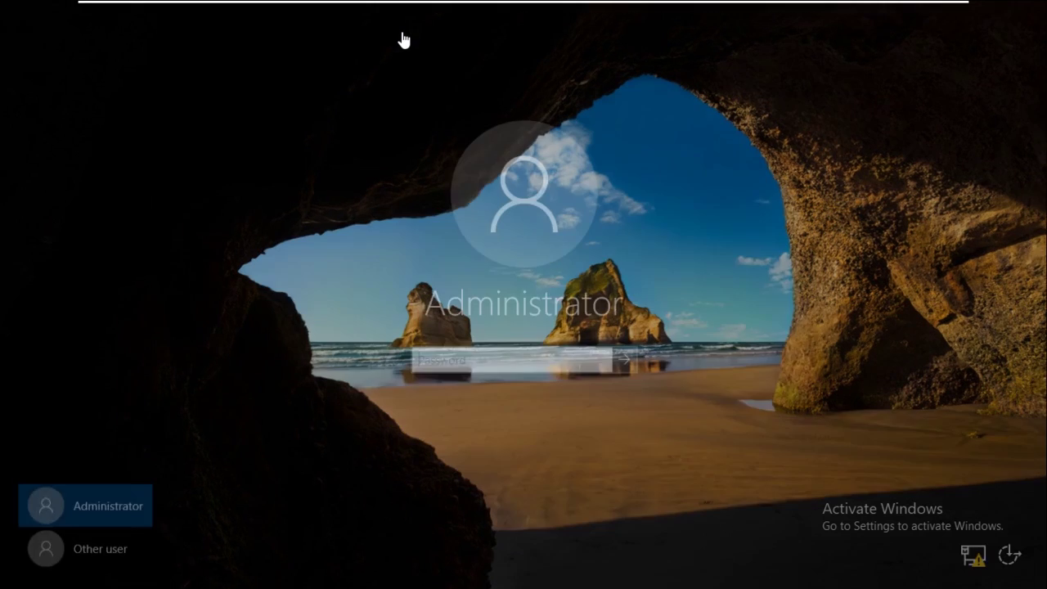
type("•••••••")
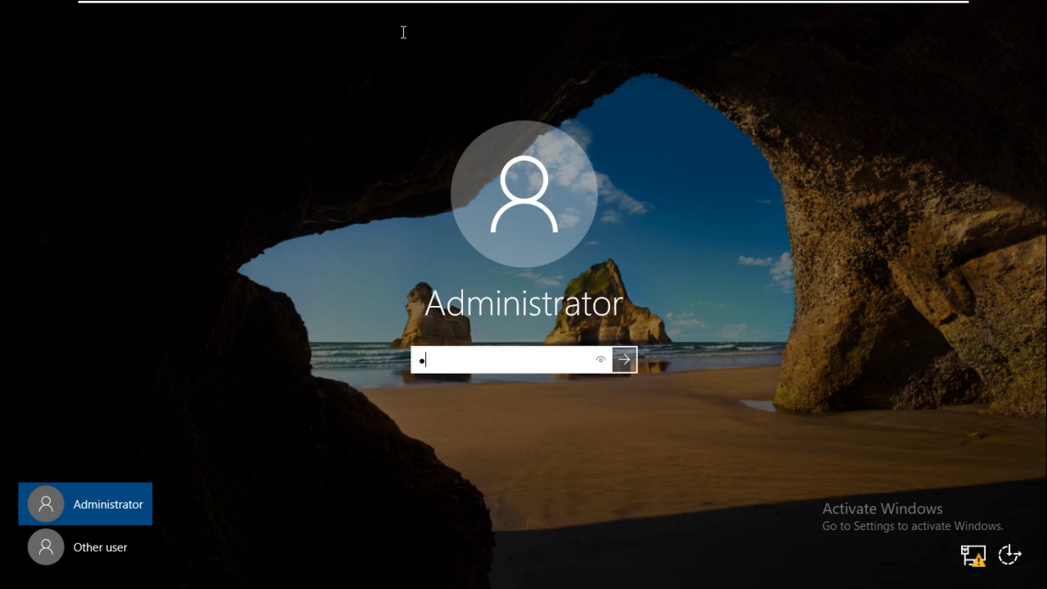
type("••")
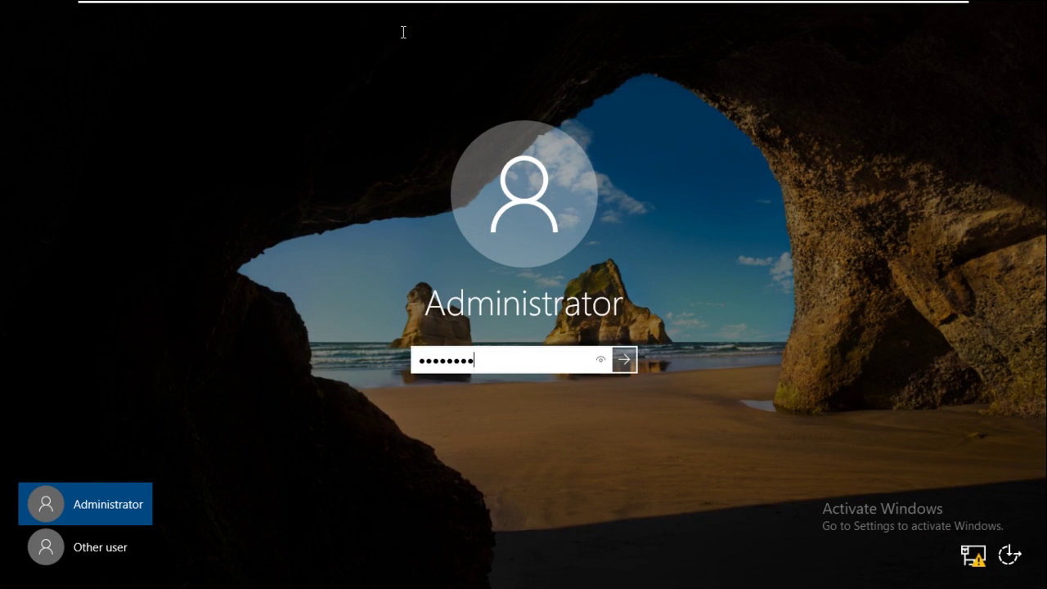
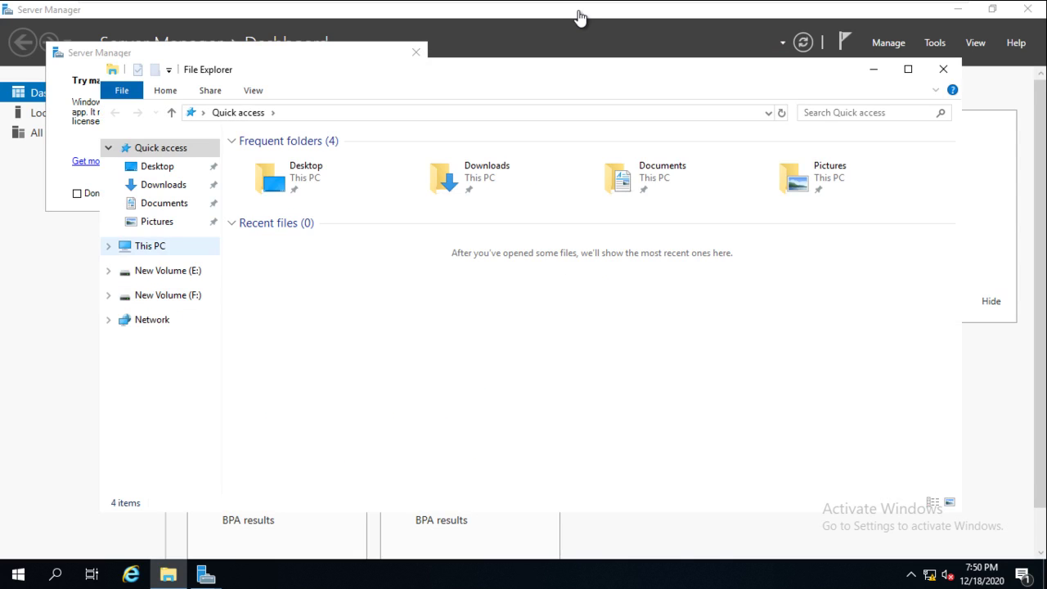
Confirm this machine is named S2, close System and This PC, and bring up Server Manager's Tools list
right_click(157, 248)
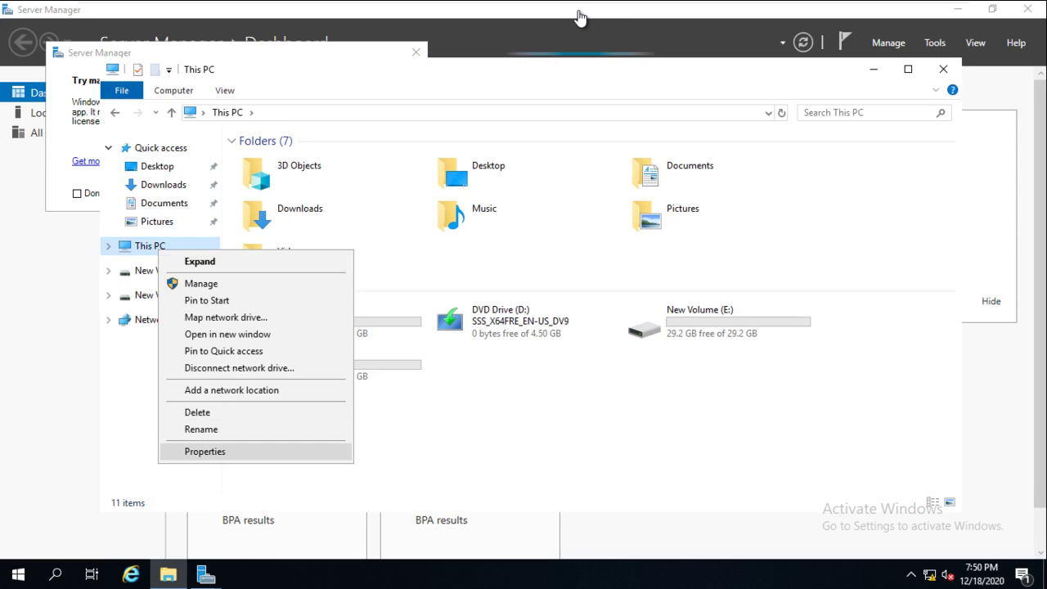
key("Escape")
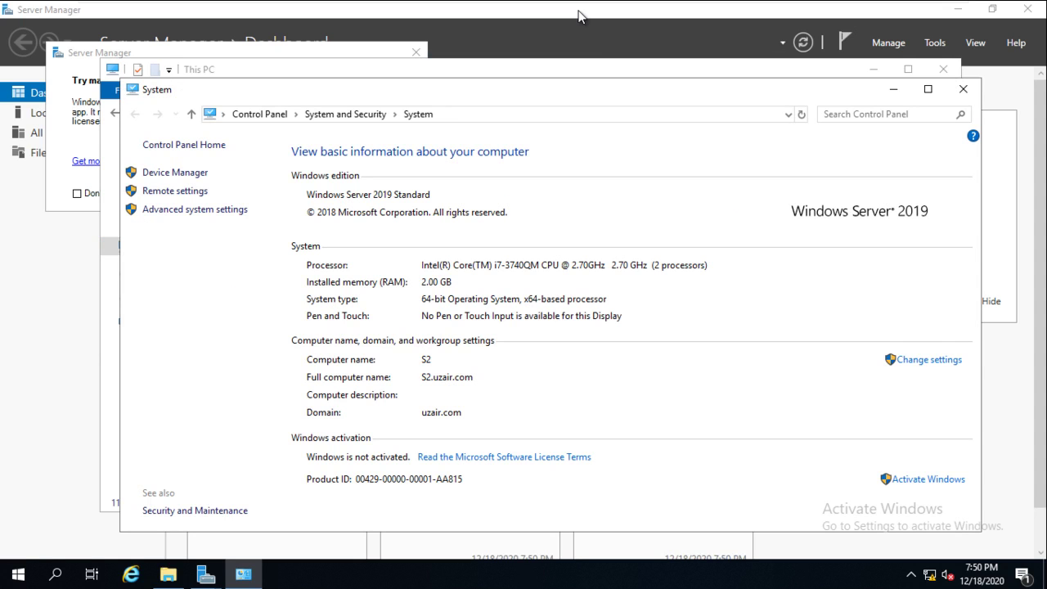
left_click(963, 88)
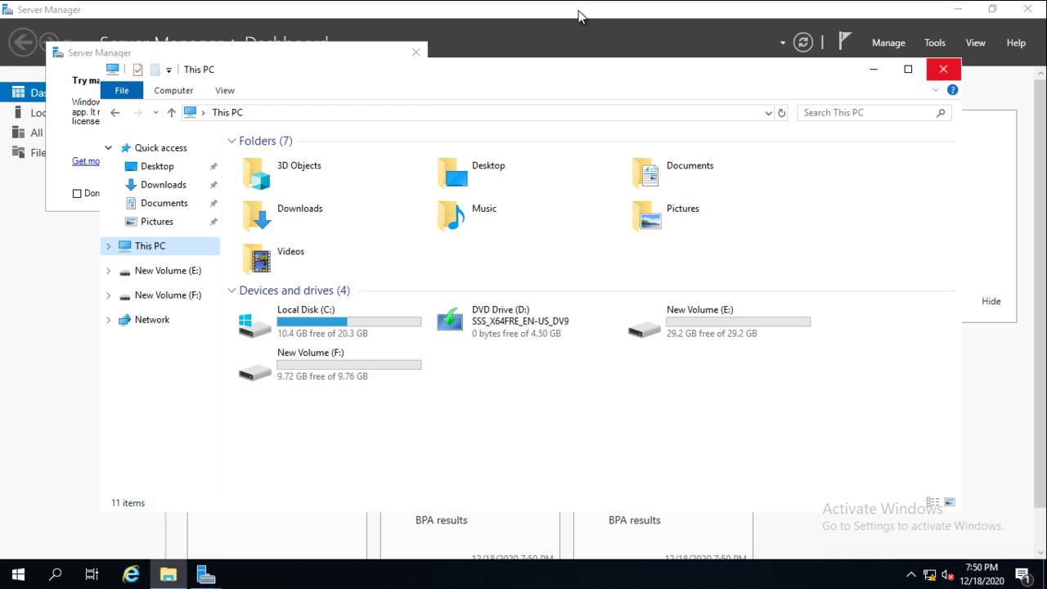
left_click(944, 68)
left_click(935, 42)
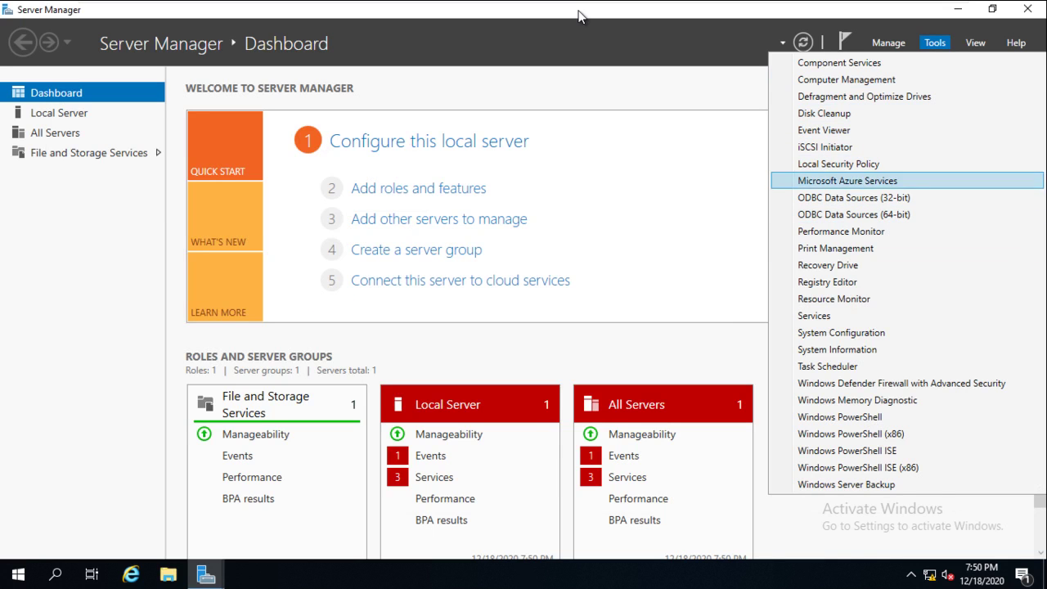
Advance the roles wizard to Server Roles and expand File and Storage, then File and iSCSI Services
left_click(578, 16)
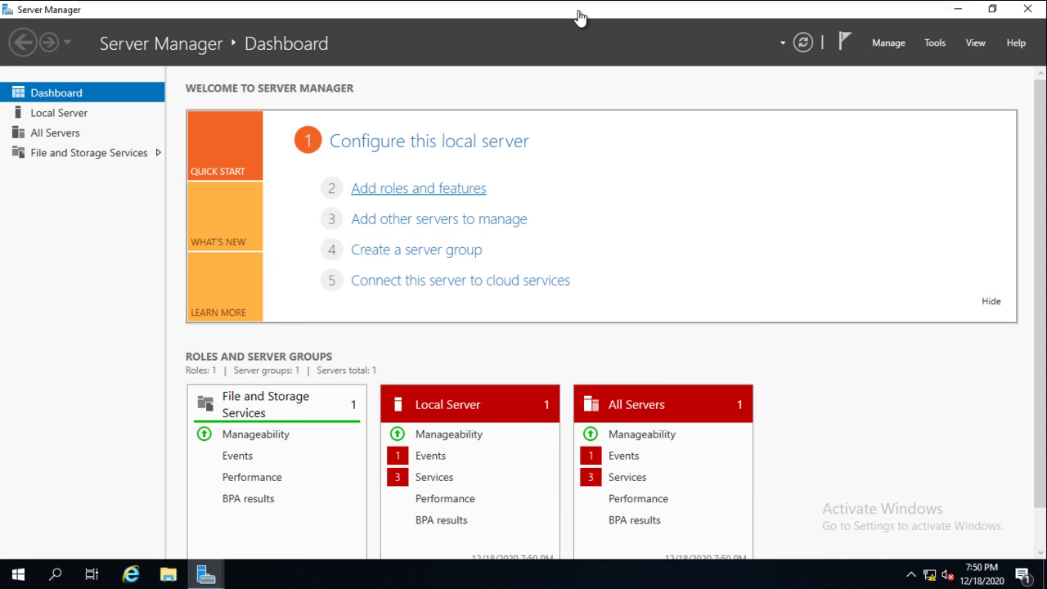
key("Return")
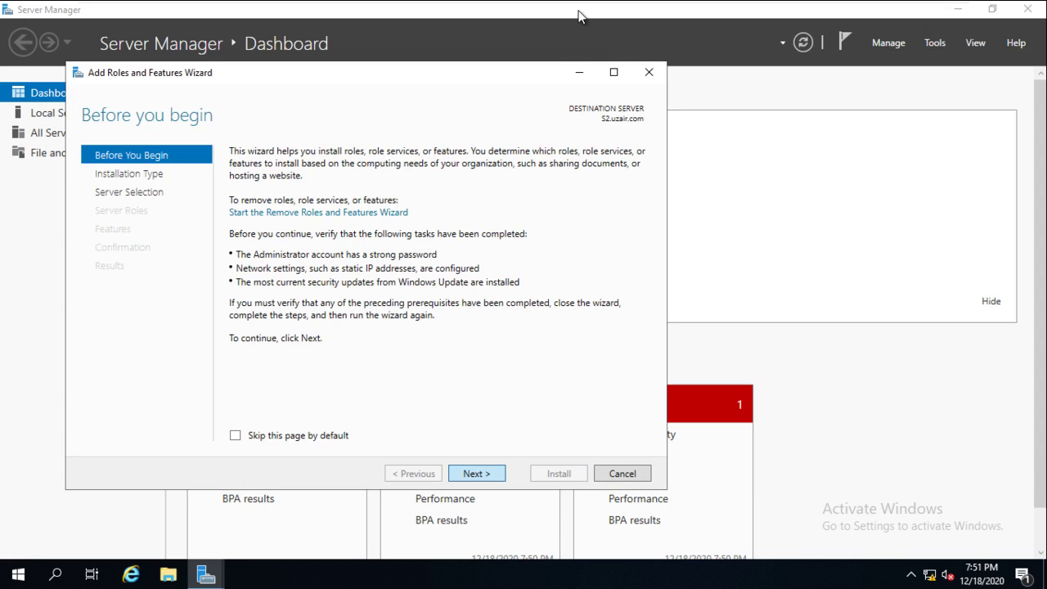
key("Return")
key("Return")
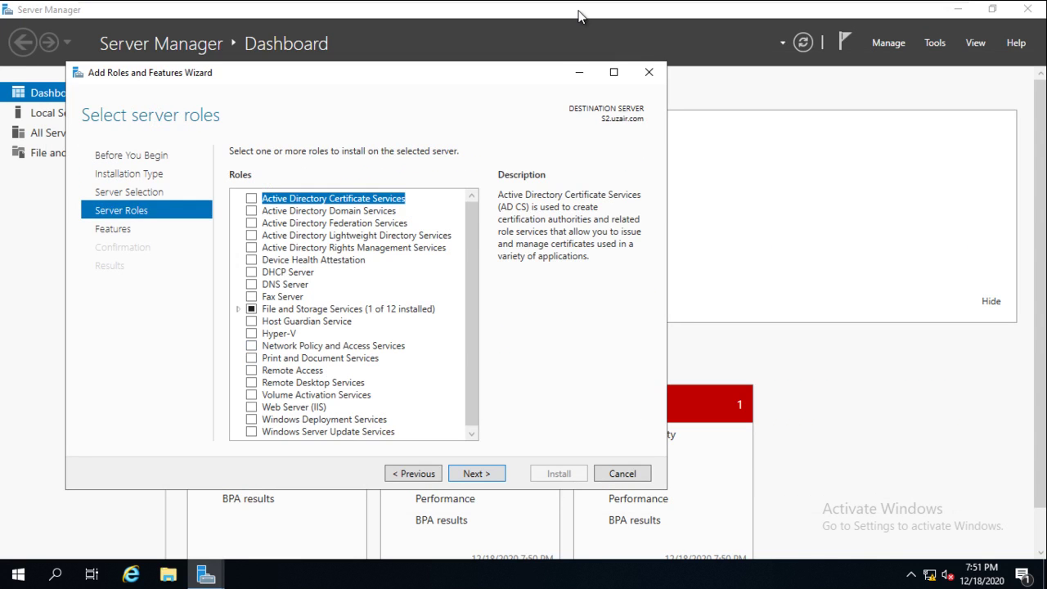
key("Down")
key("Down")
key("Down")
key("Down")
key("Down")
key("Down")
key("Down")
key("Down")
key("Down")
key("Right")
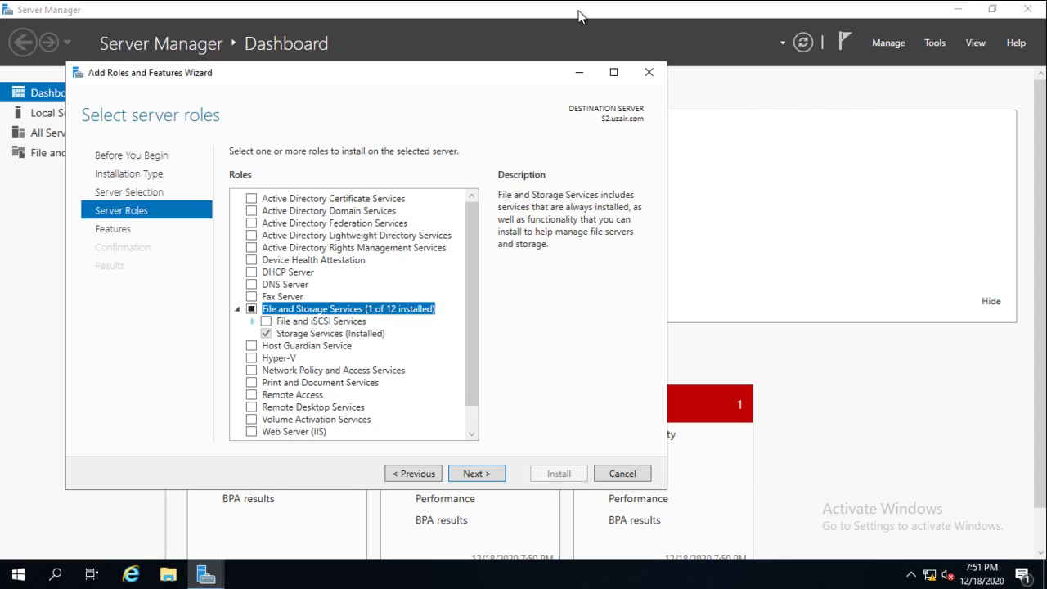
key("Down")
key("Right")
Tick File Server, Data Deduplication, DFS Namespaces with its tools, and DFS Replication
key("Down")
key("space")
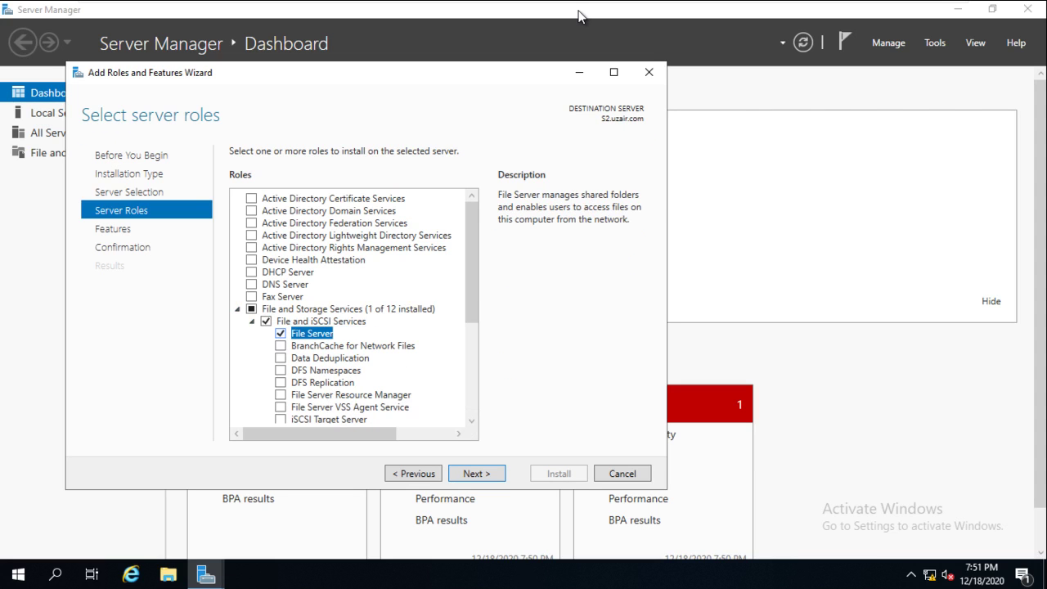
key("Down")
key("Down")
key("space")
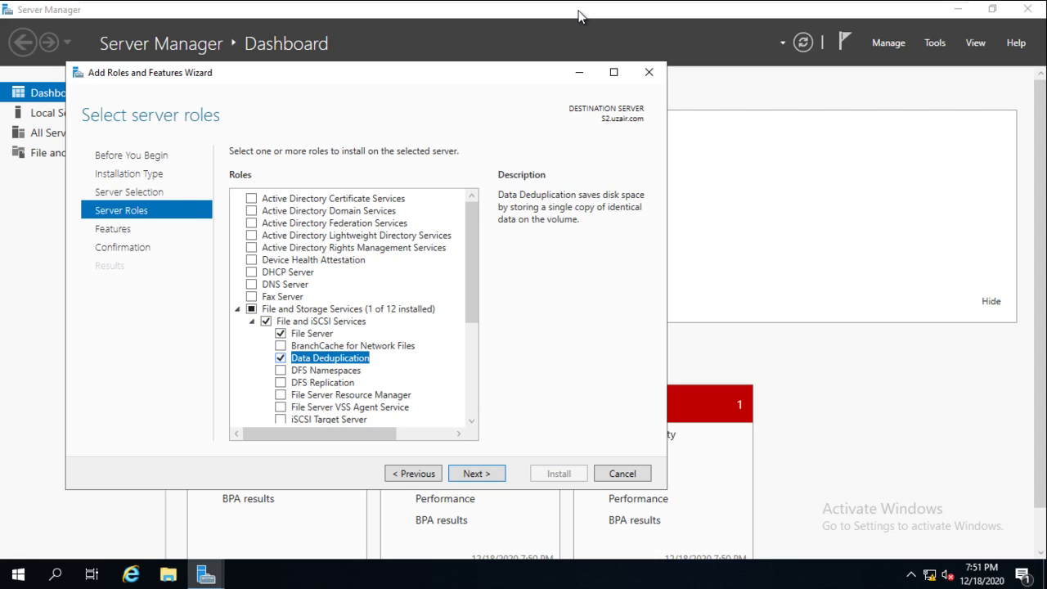
key("Down")
key("space")
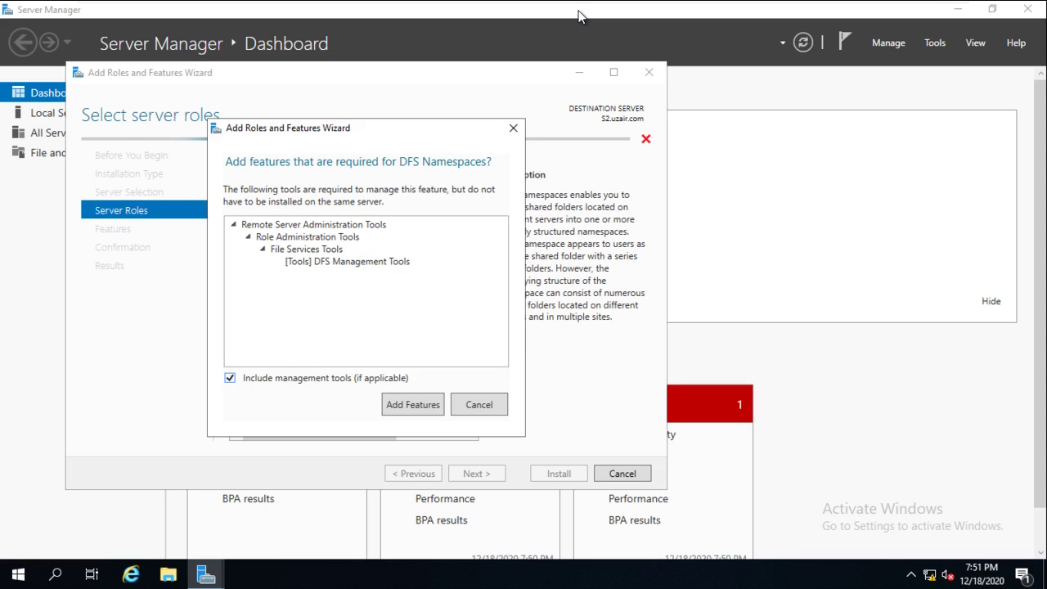
key("Return")
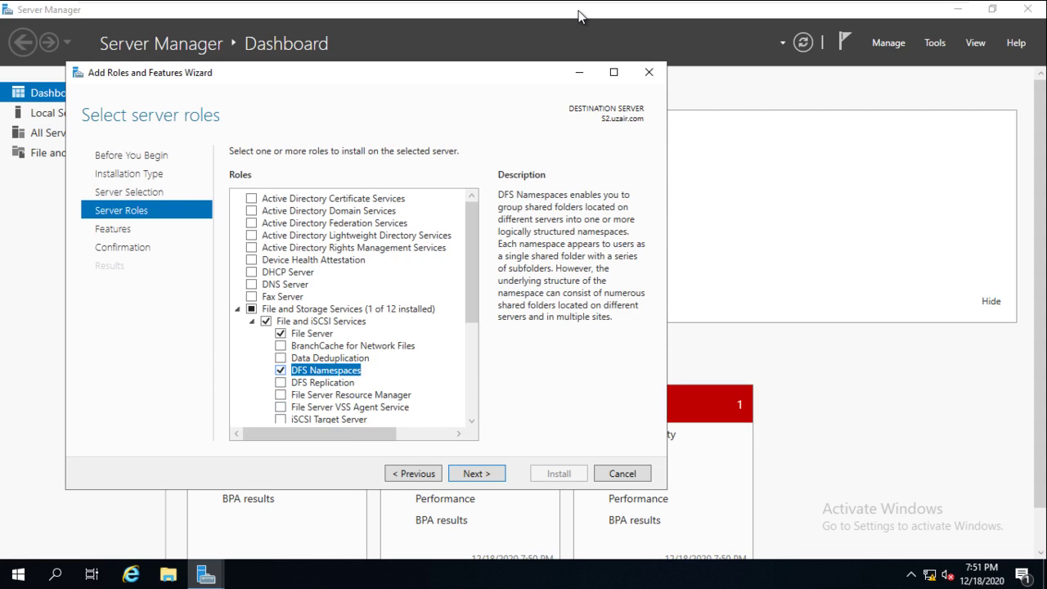
key("Down")
key("space")
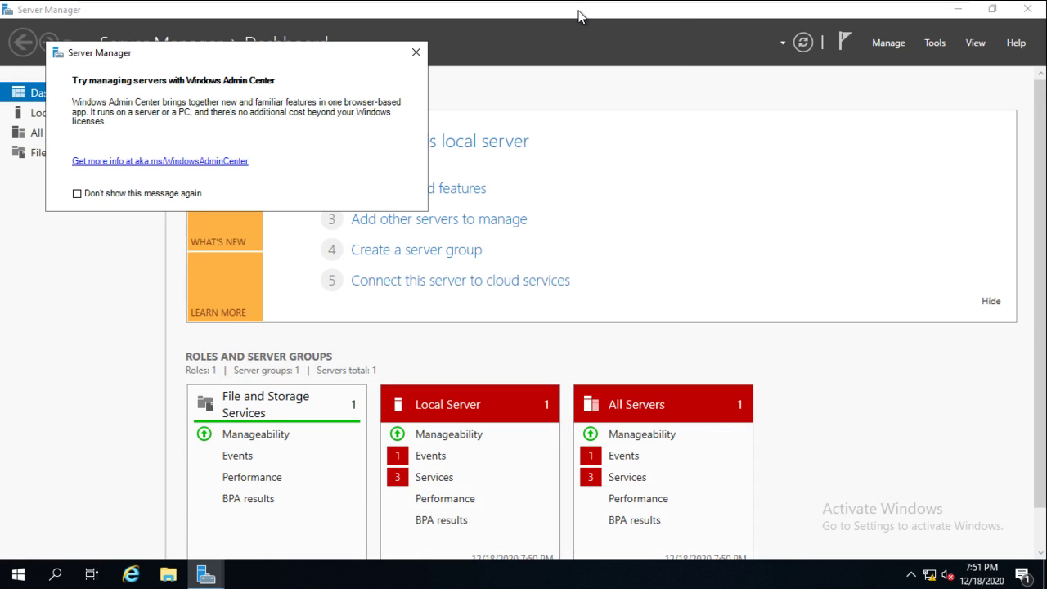
key("Escape")
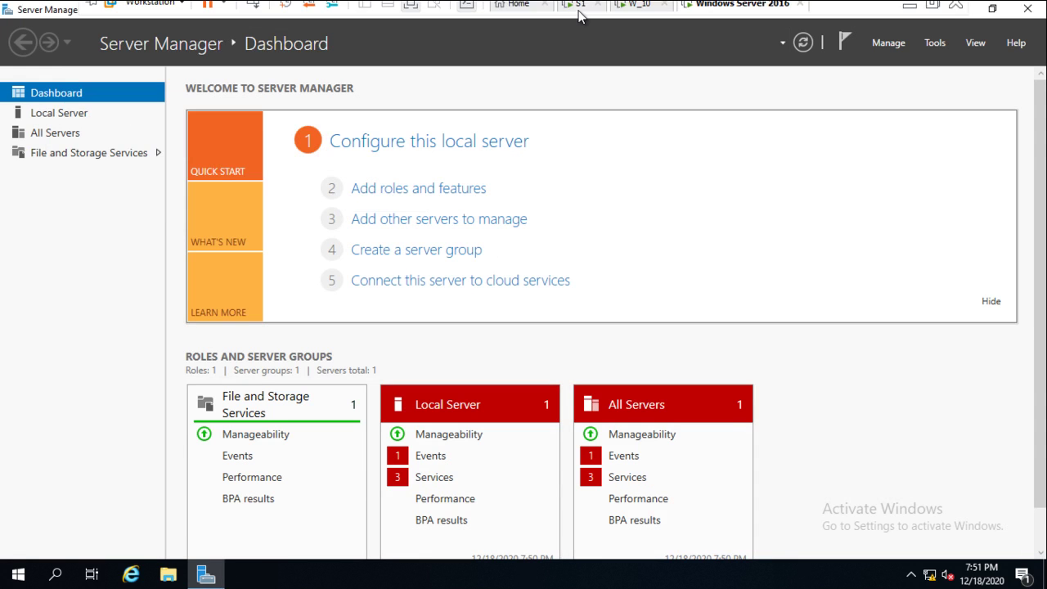
Switch to the S1 VM, close Active Directory Users and Computers, and check its Tools list
left_click(579, 14)
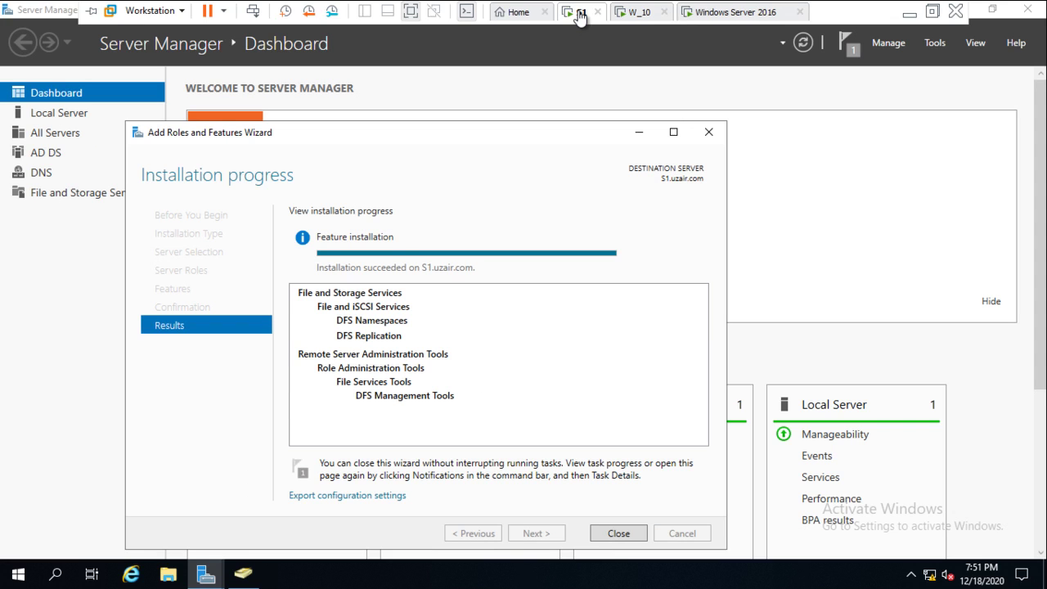
left_click(579, 14)
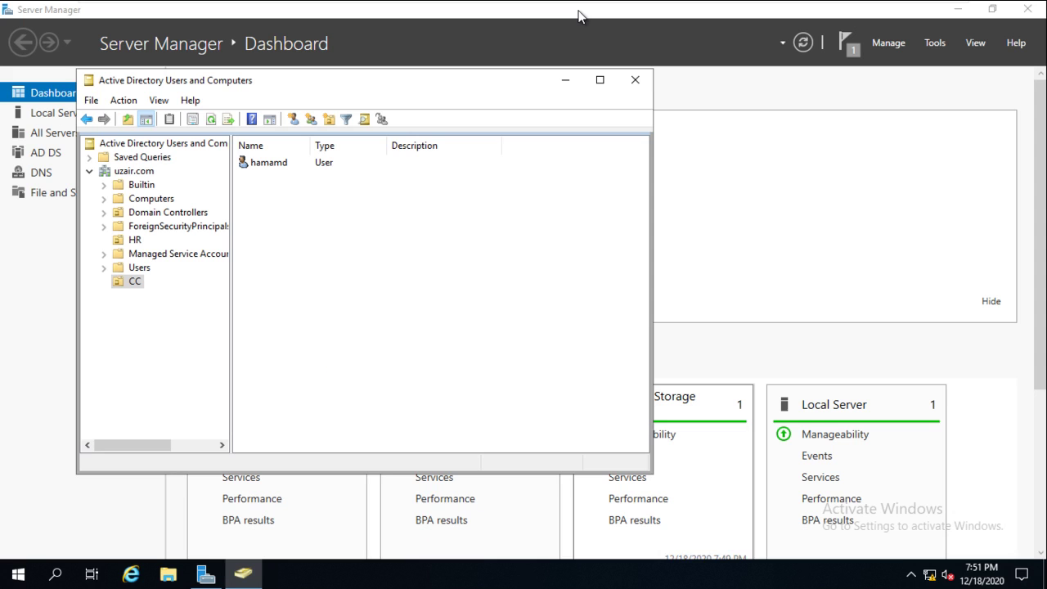
key("alt+F4")
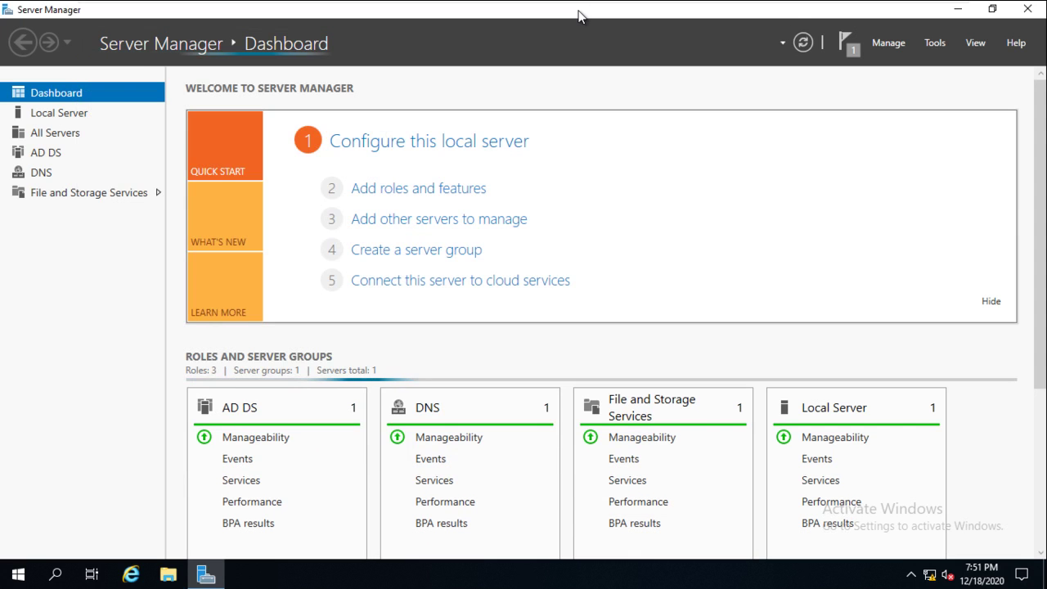
key("alt+t")
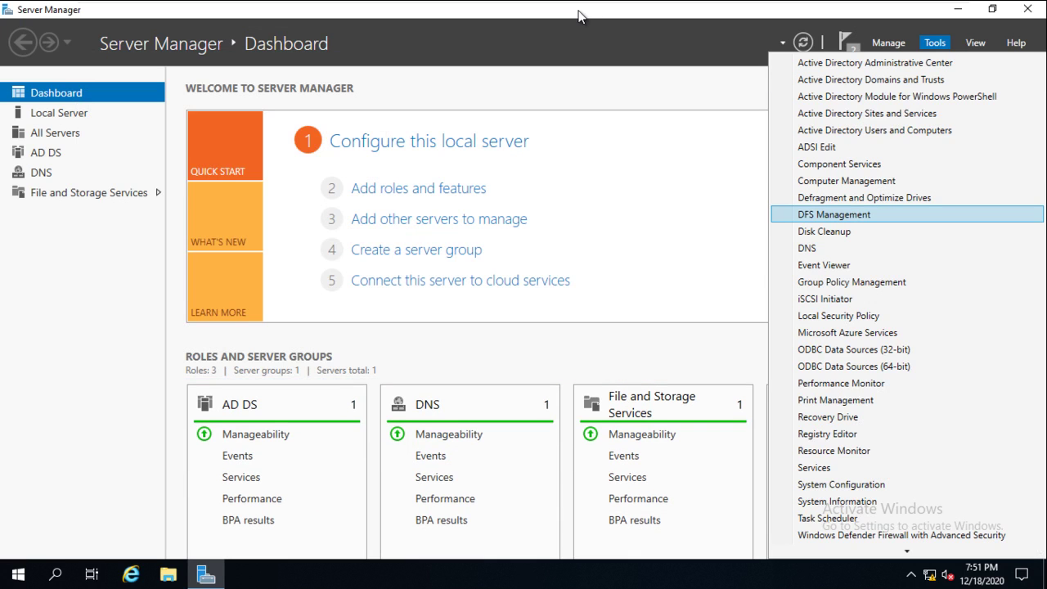
key("Return")
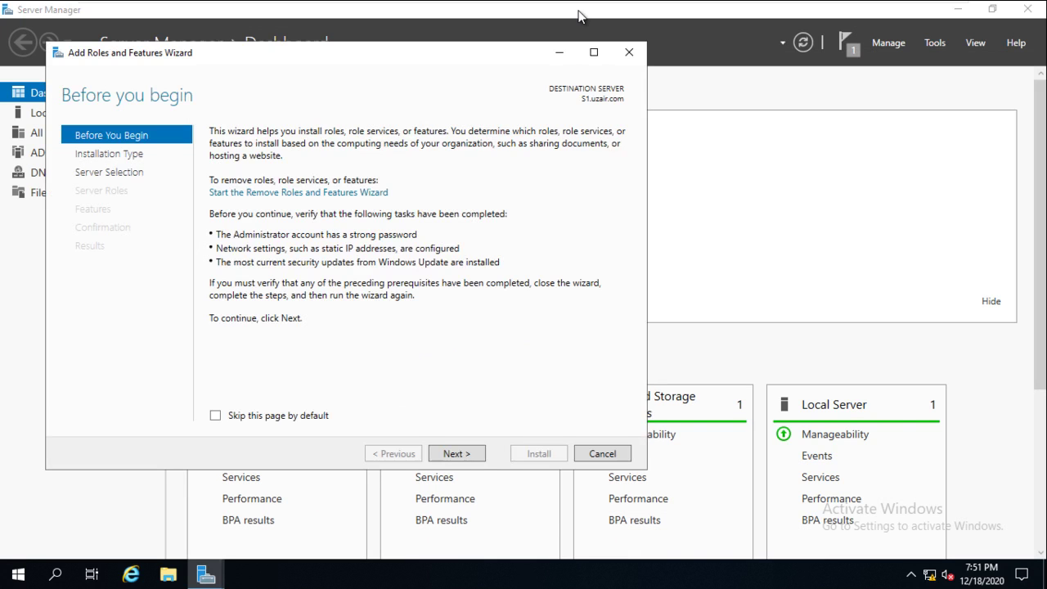
Search the directory for s2, add S2 as a managed server, and restart the roles wizard
key("Escape")
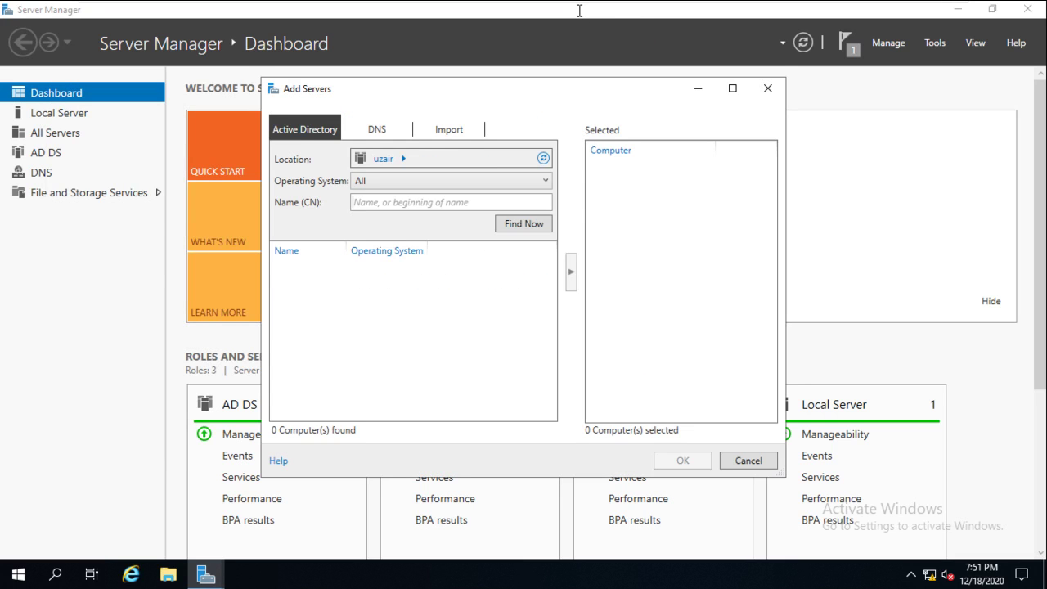
type("s2")
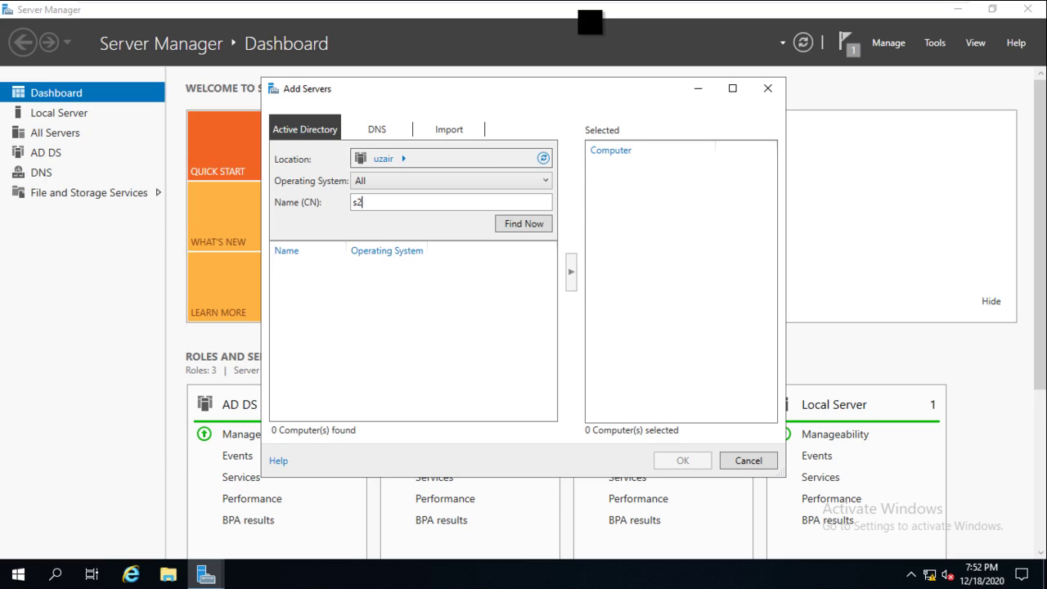
key("Return")
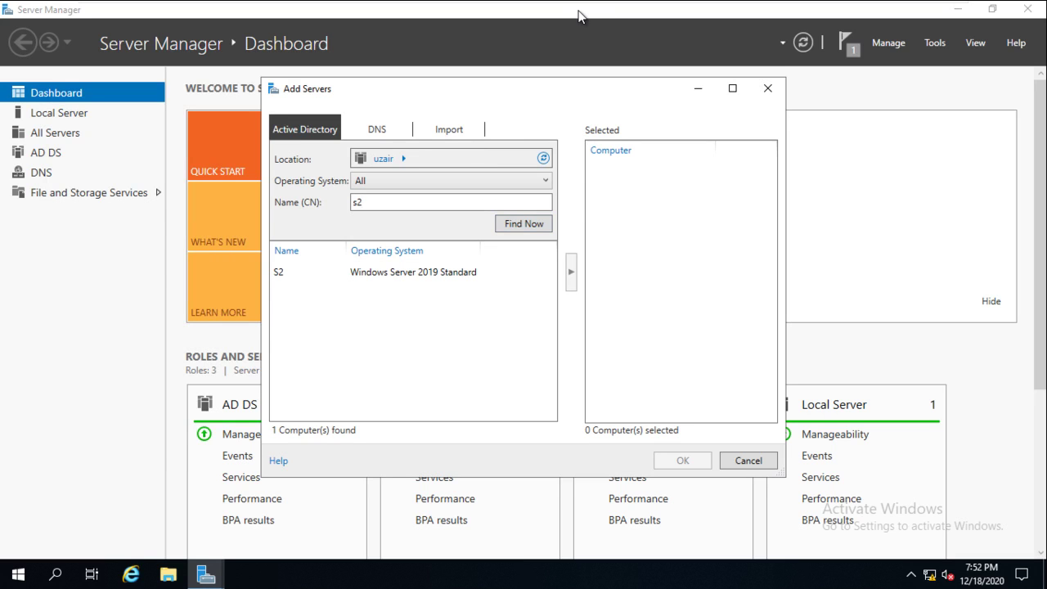
key("Tab")
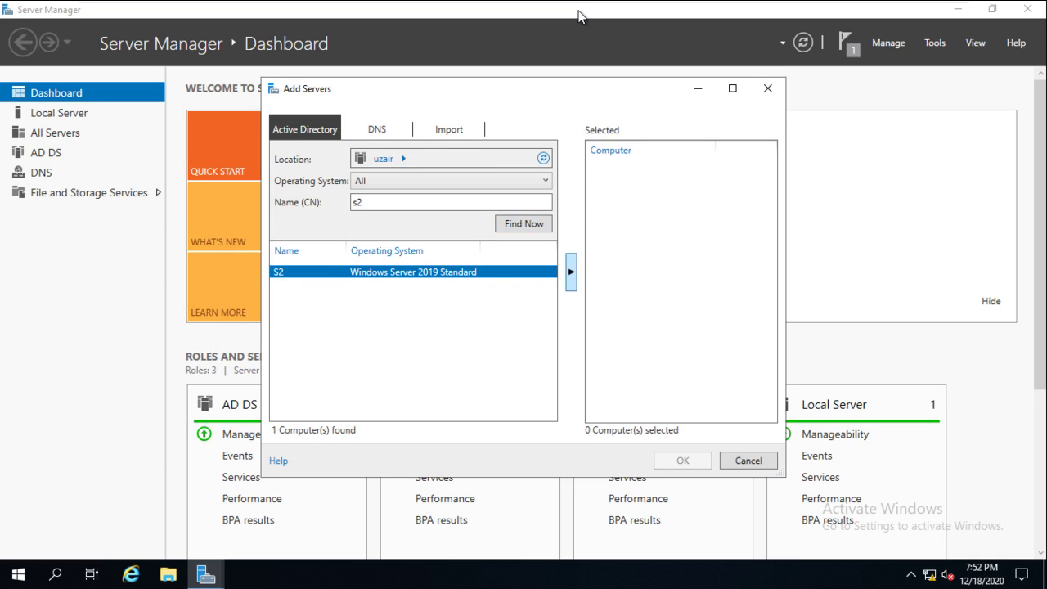
key("Tab")
key("Return")
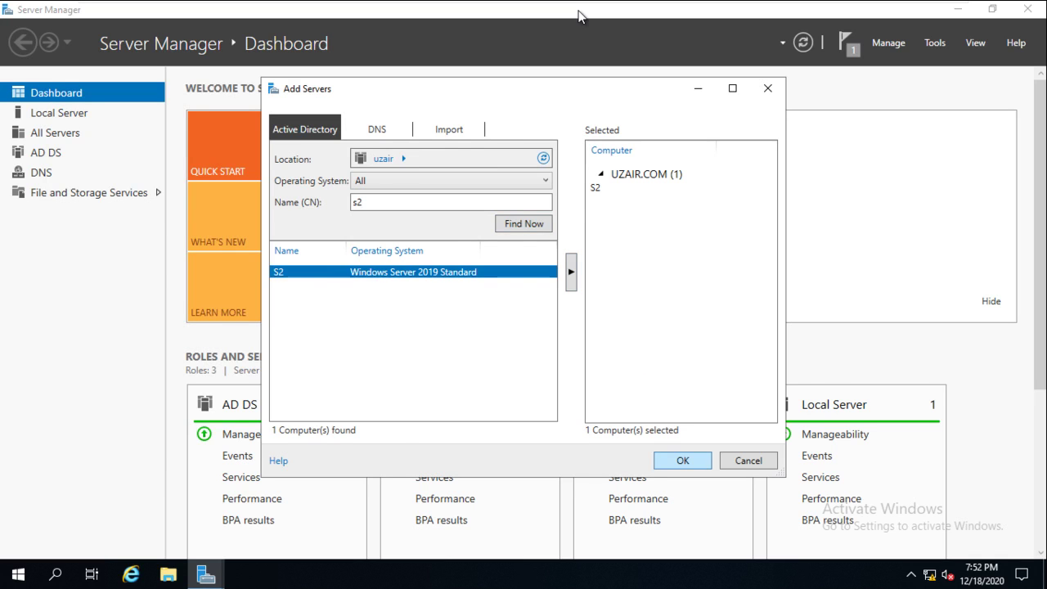
key("Return")
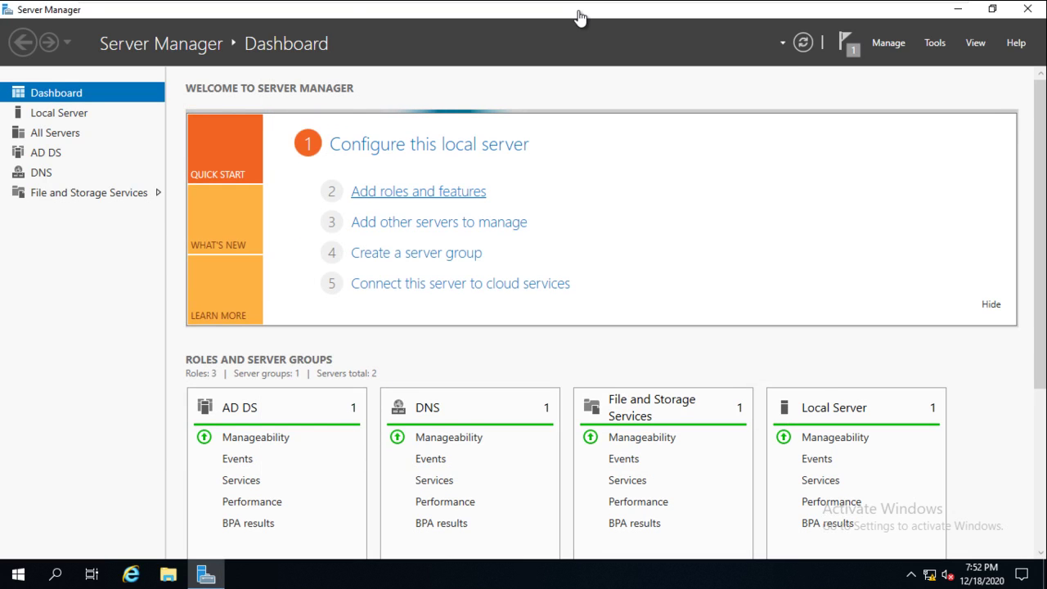
key("Return")
key("Return")
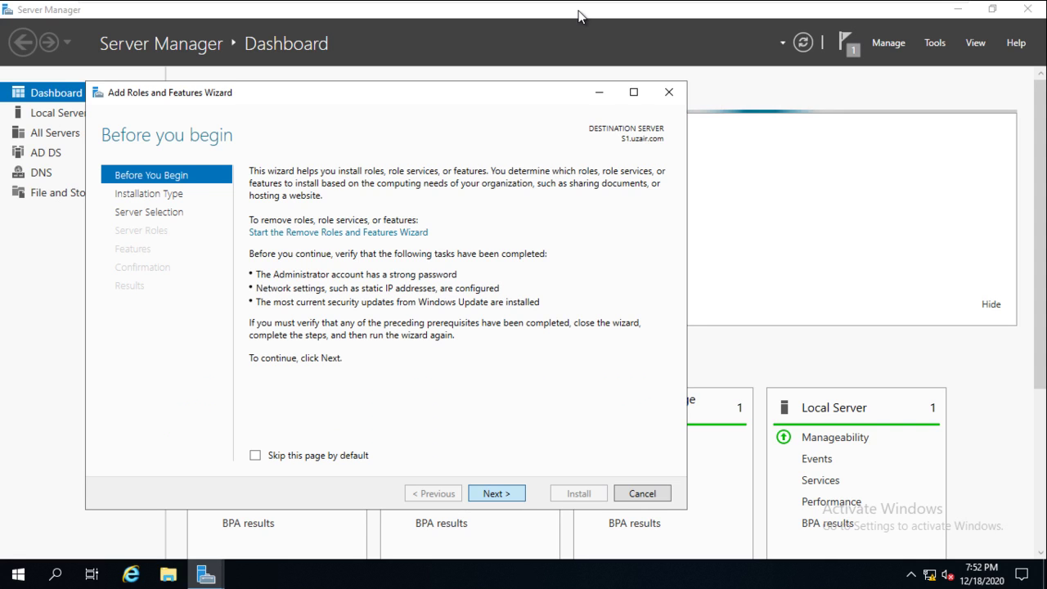
key("Return")
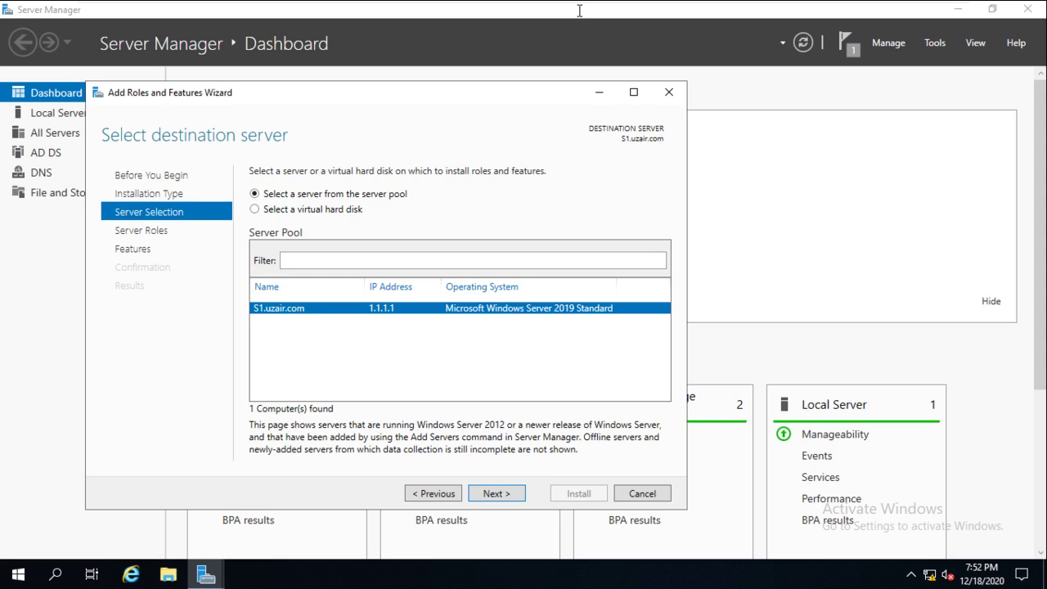
Close the wizard and add S2 to the managed servers again through a directory search
type("s2")
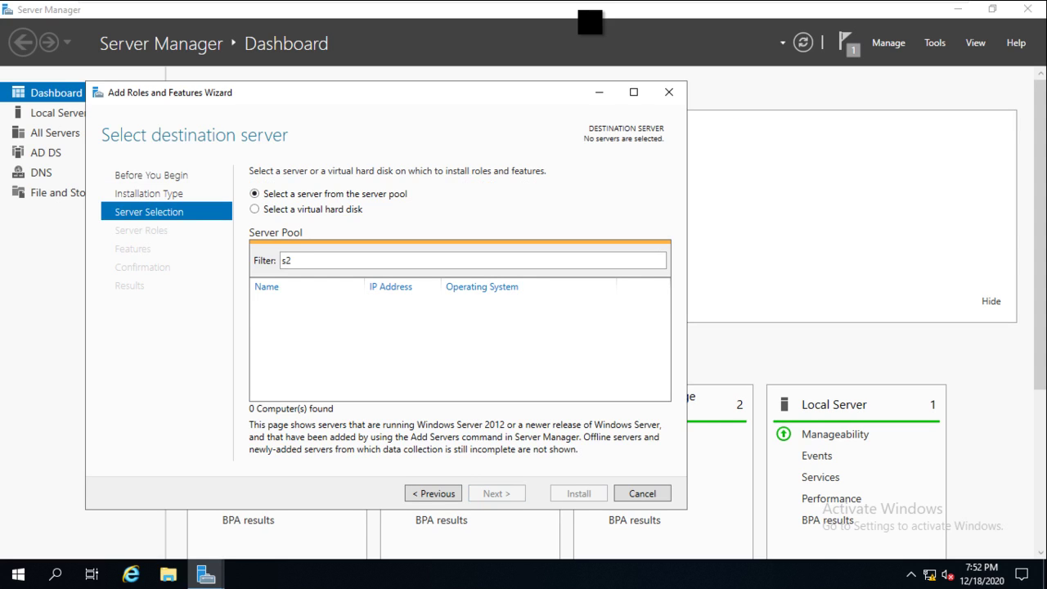
key("Escape")
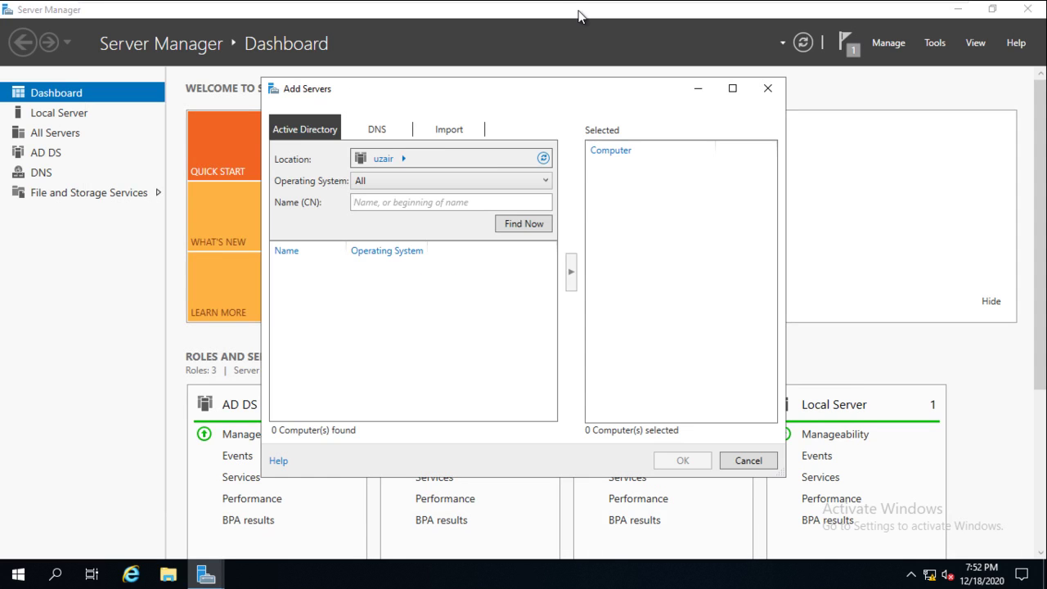
type("s2")
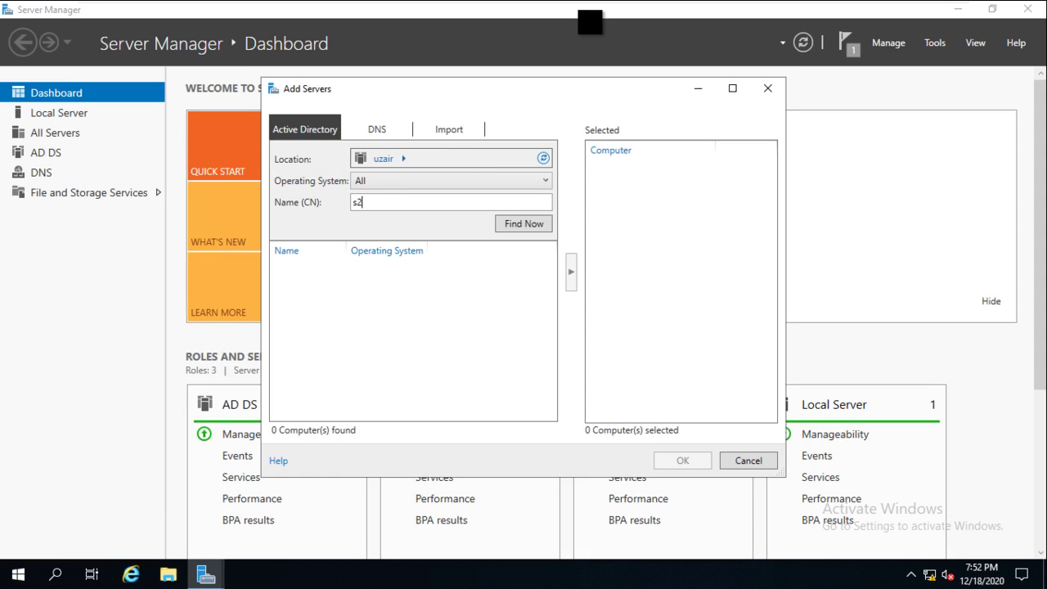
key("Return")
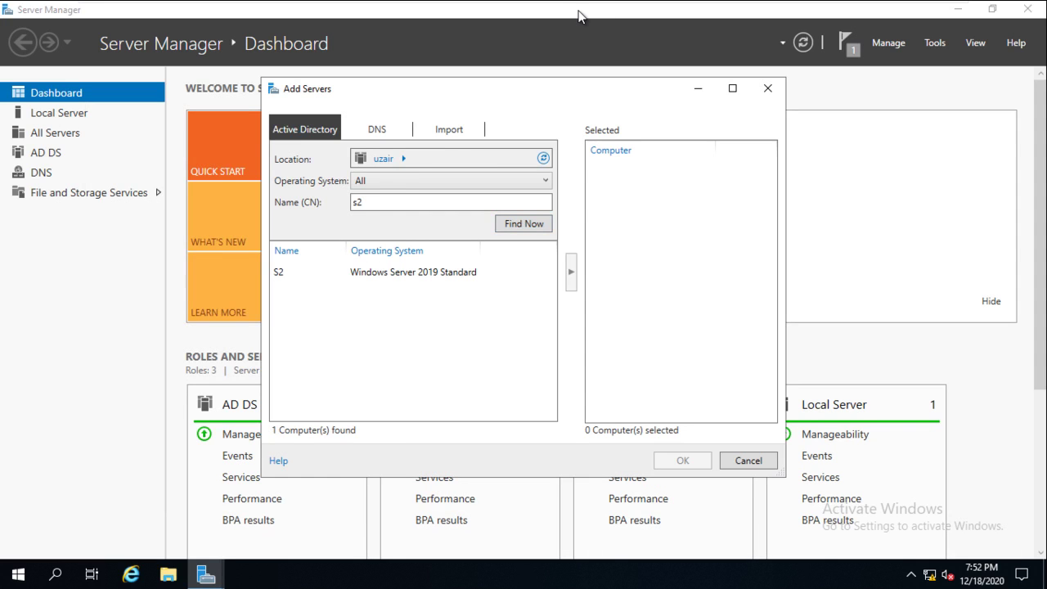
key("Tab")
key("Return")
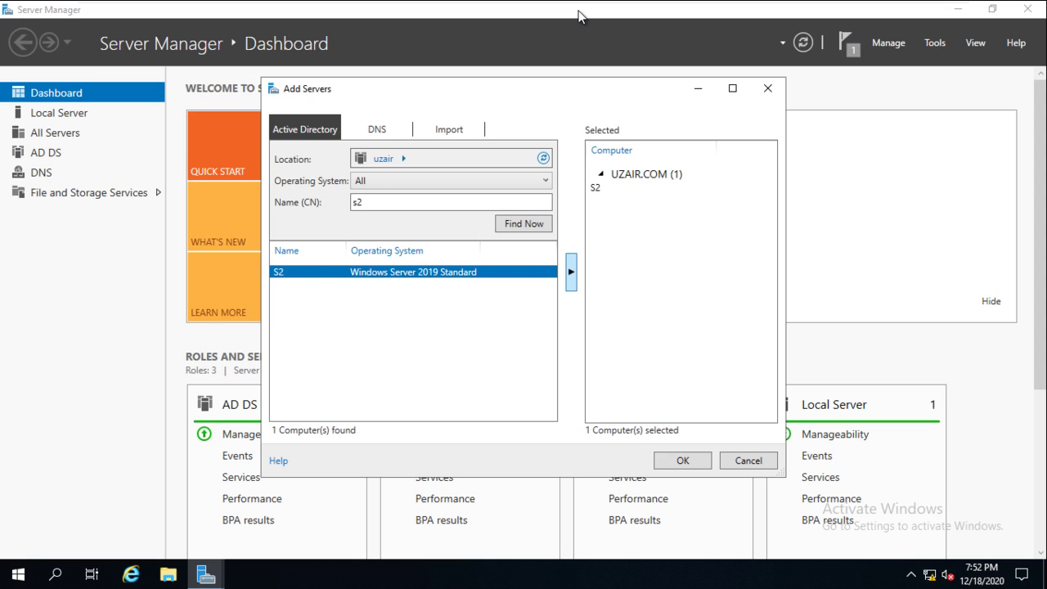
key("Return")
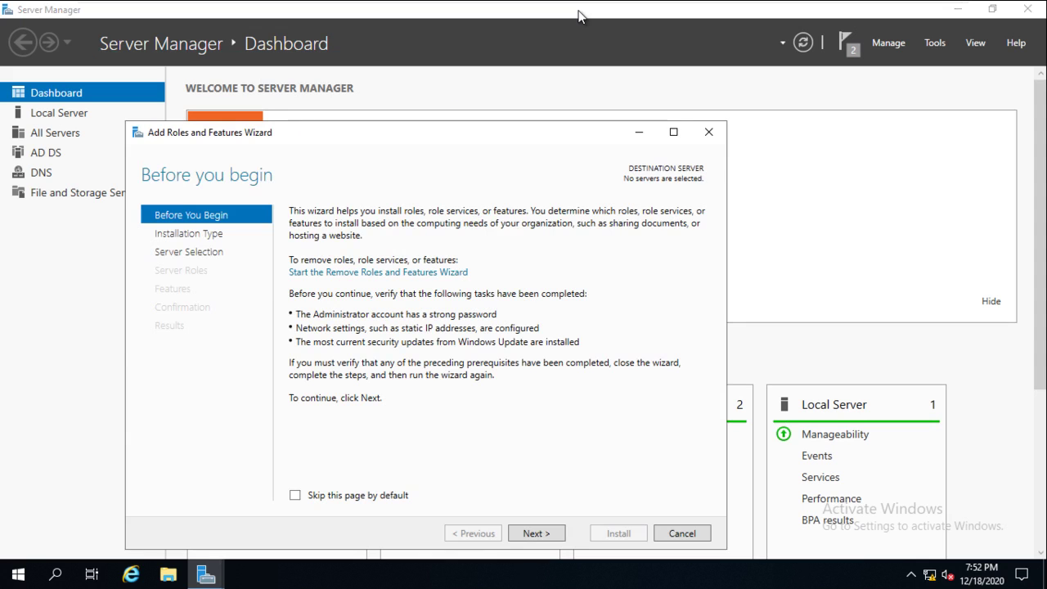
Choose S2.uzair.com as the destination and expand File and iSCSI Services in the roles list
key("Return")
key("Return")
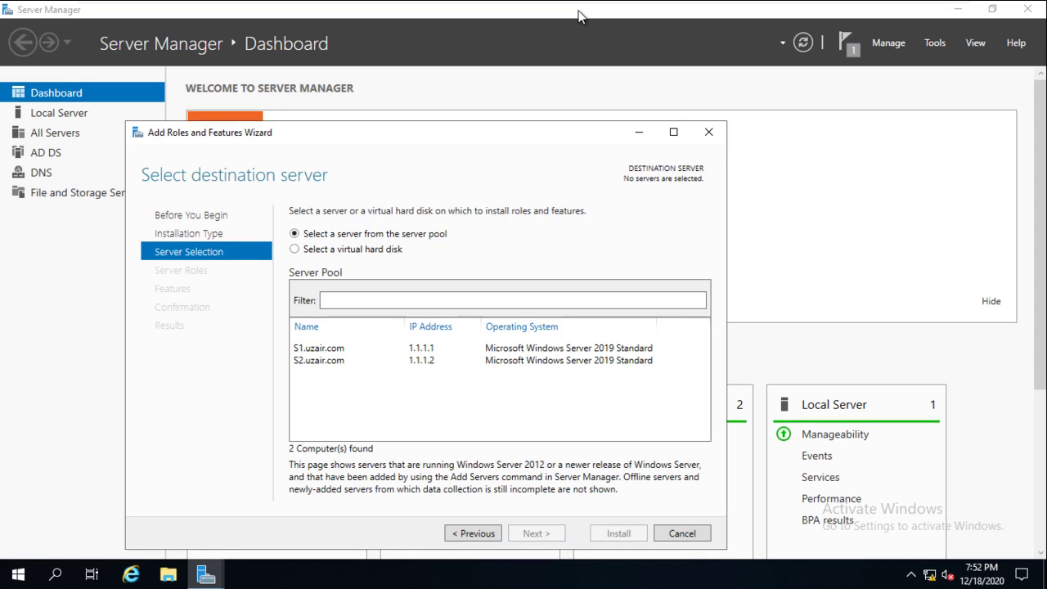
key("Down")
key("Down")
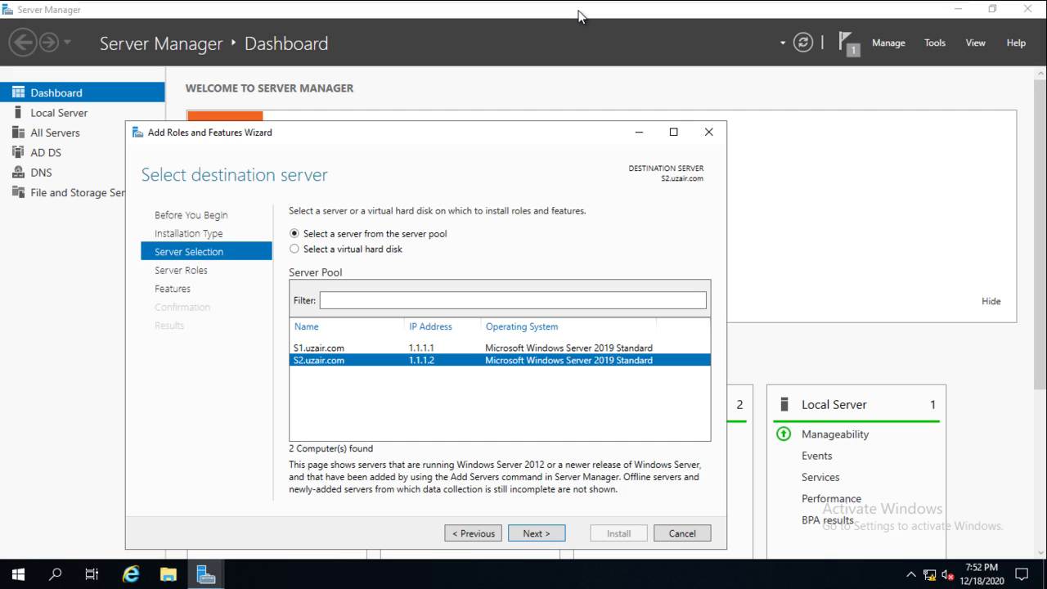
key("Return")
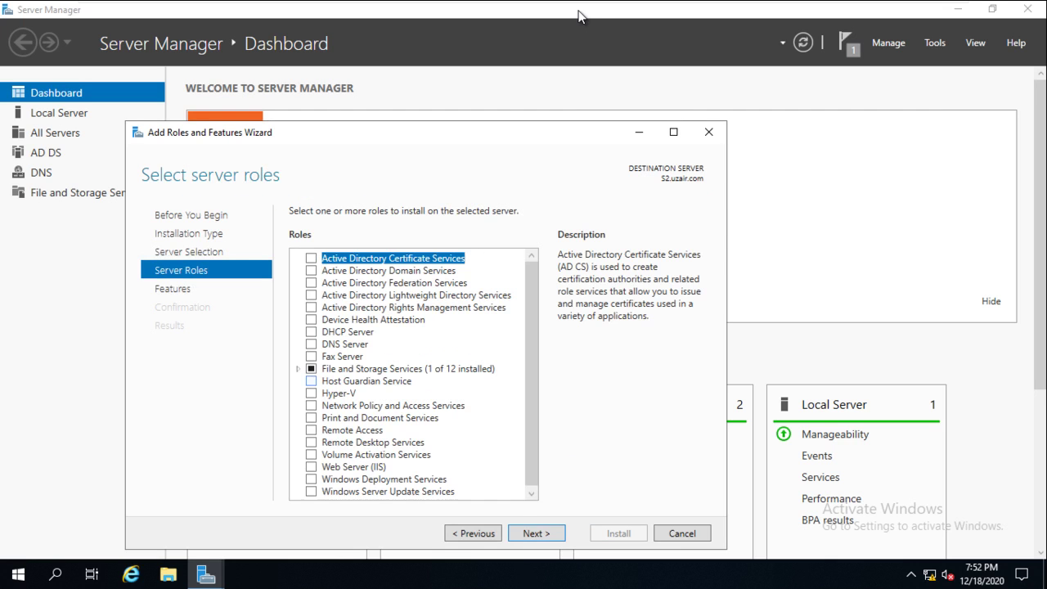
key("Down")
key("Down")
key("Down")
key("Down")
key("Down")
key("Down")
key("Down")
key("Down")
key("Down")
key("Right")
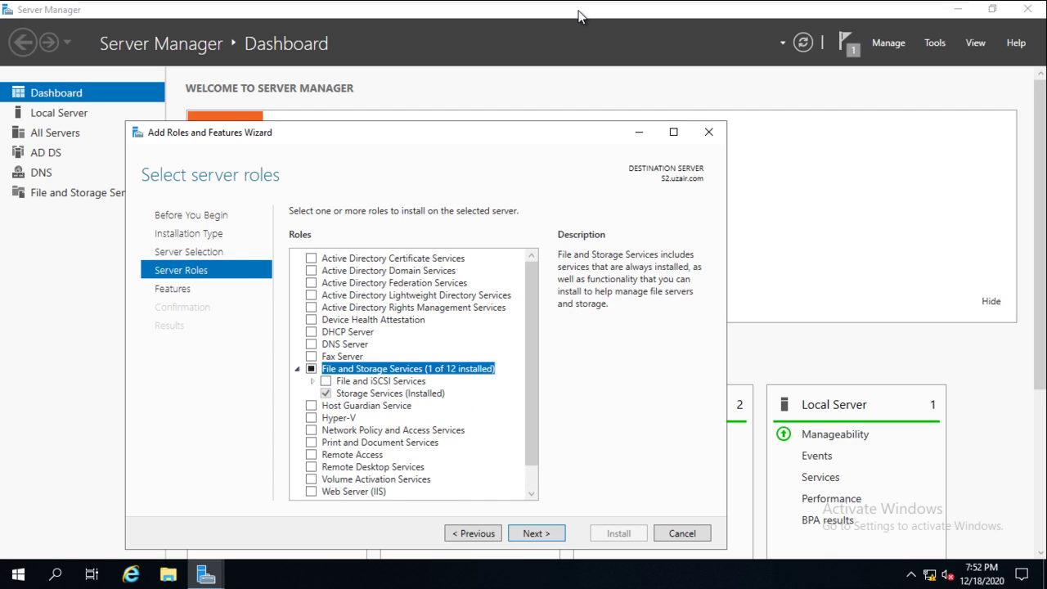
key("Down")
key("Right")
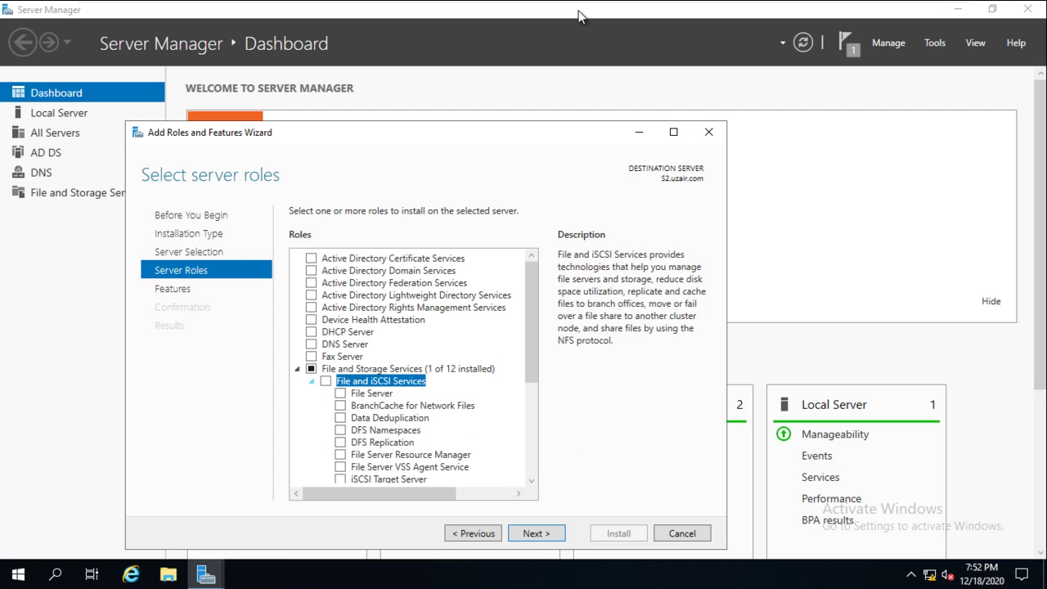
Tick File Server, DFS Namespaces with its management tools, and DFS Replication, then advance to confirmation
key("Down")
key("space")
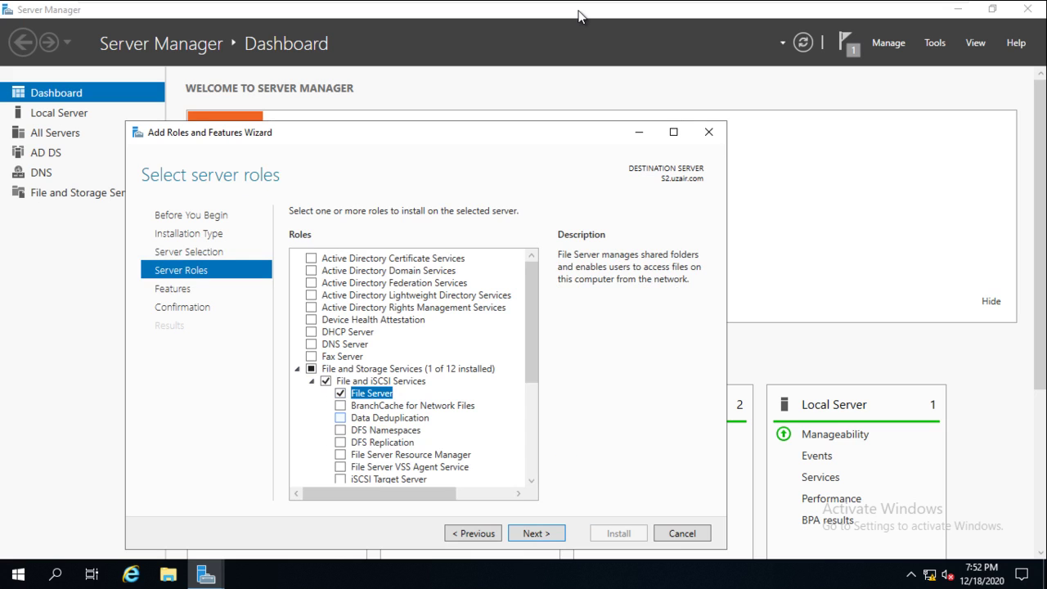
key("Down")
key("Down")
key("Down")
key("space")
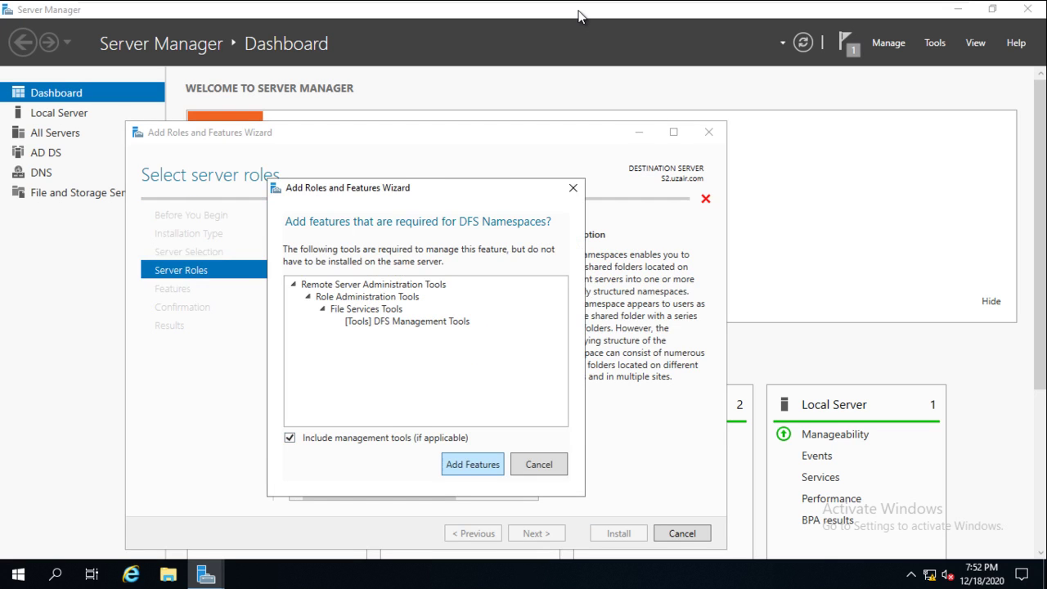
key("Return")
key("Down")
key("space")
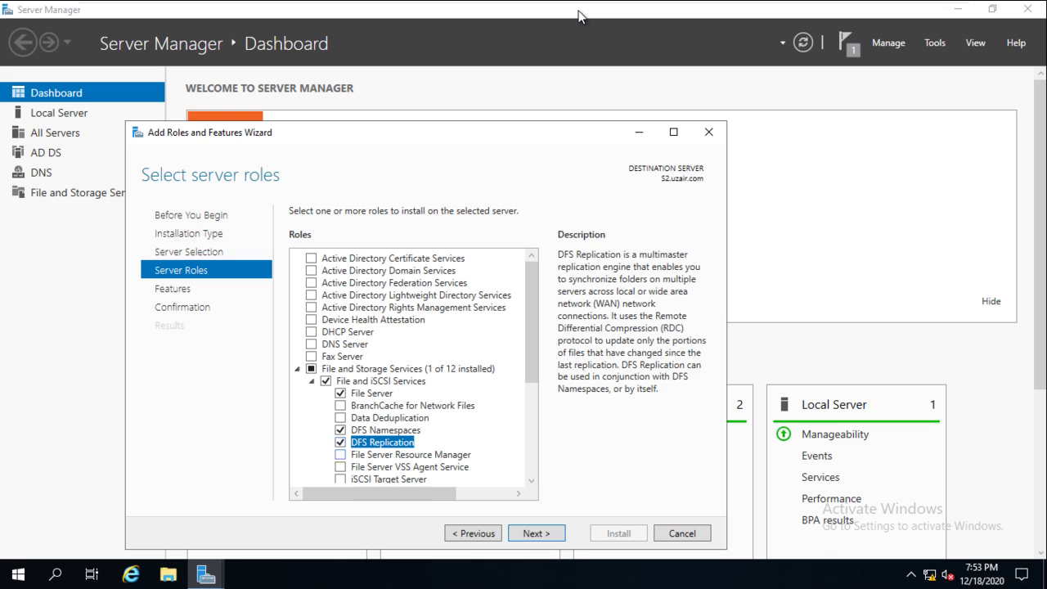
key("Return")
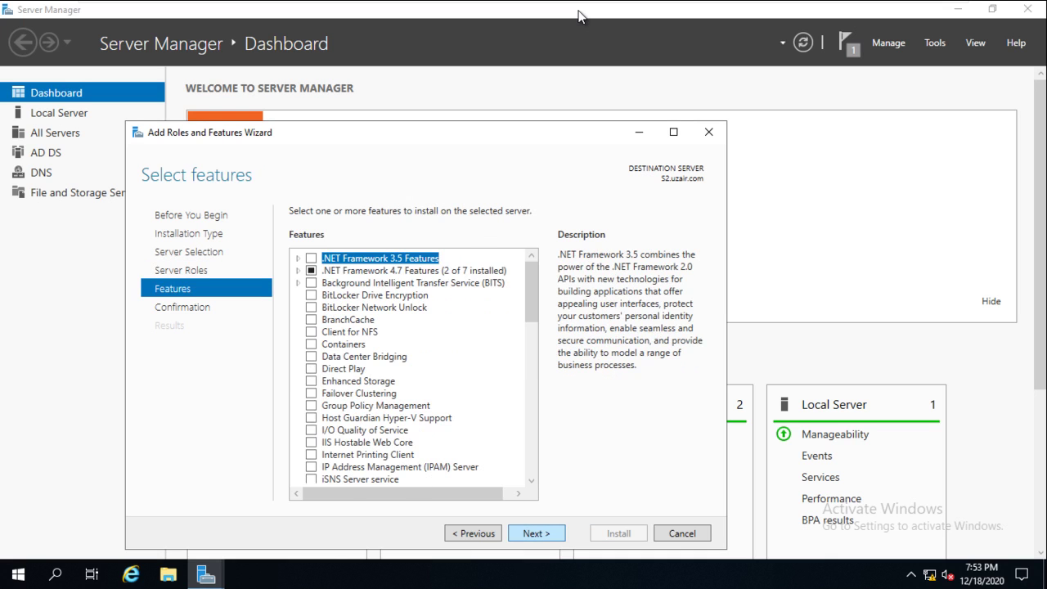
key("Return")
key("Return")
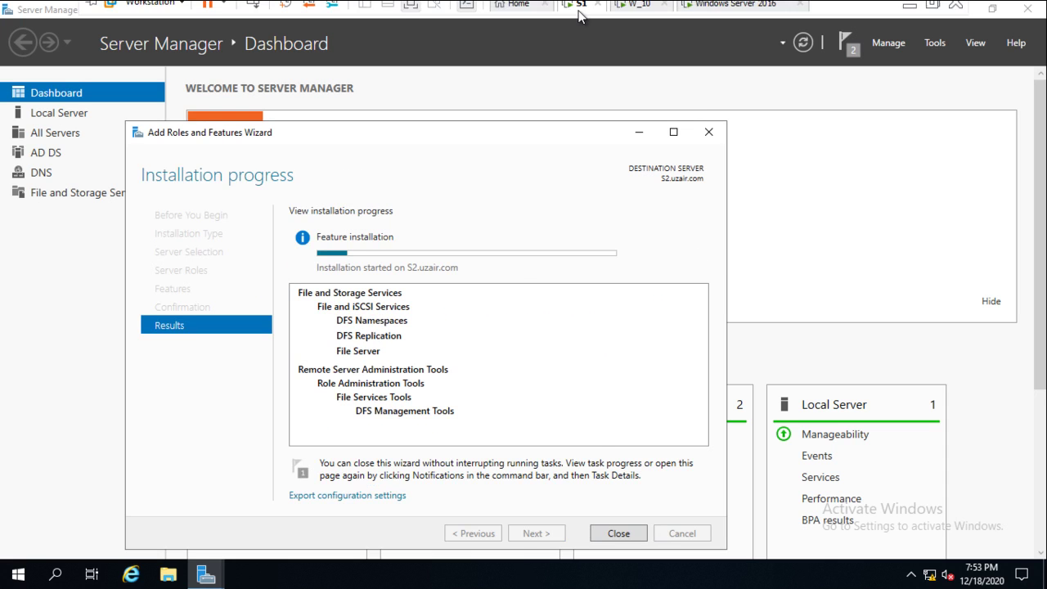
On the other server, look for DFS Management in the Tools list, then return
left_click(579, 12)
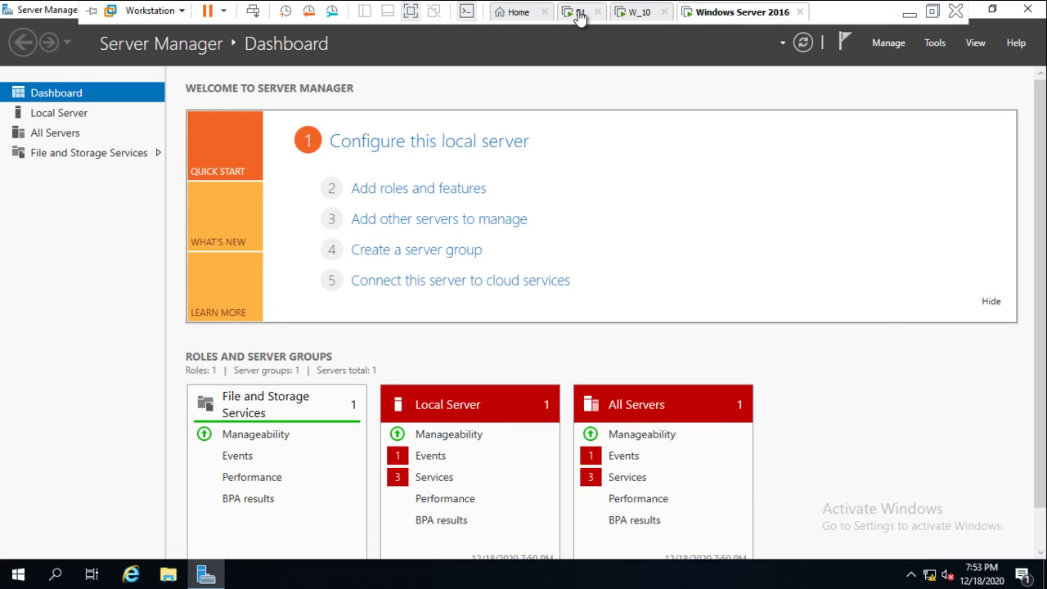
key("alt+t")
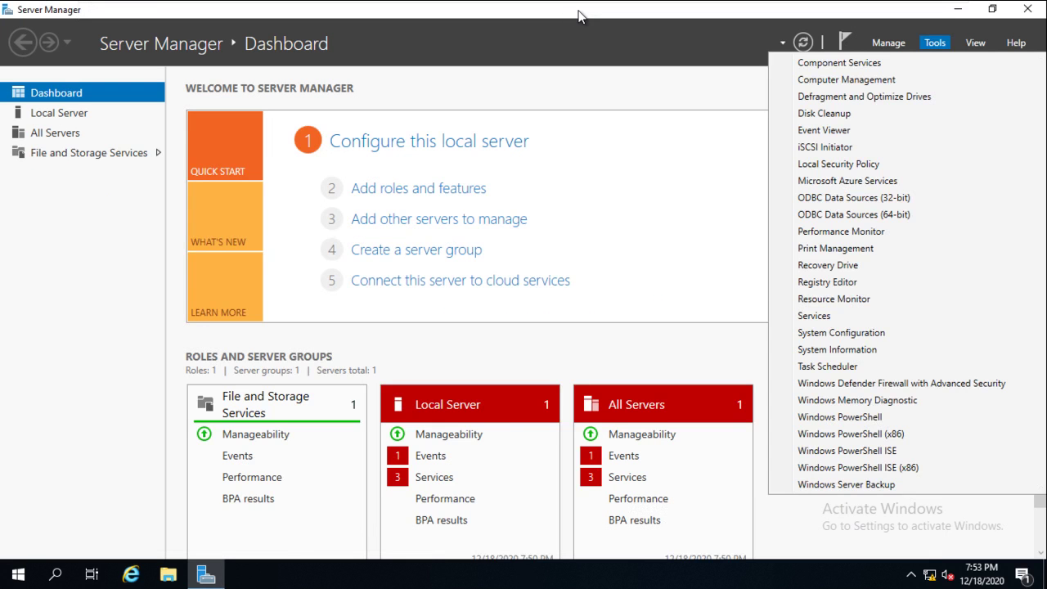
key("m")
key("c")
key("d")
key("i")
key("d")
key("i")
key("Return")
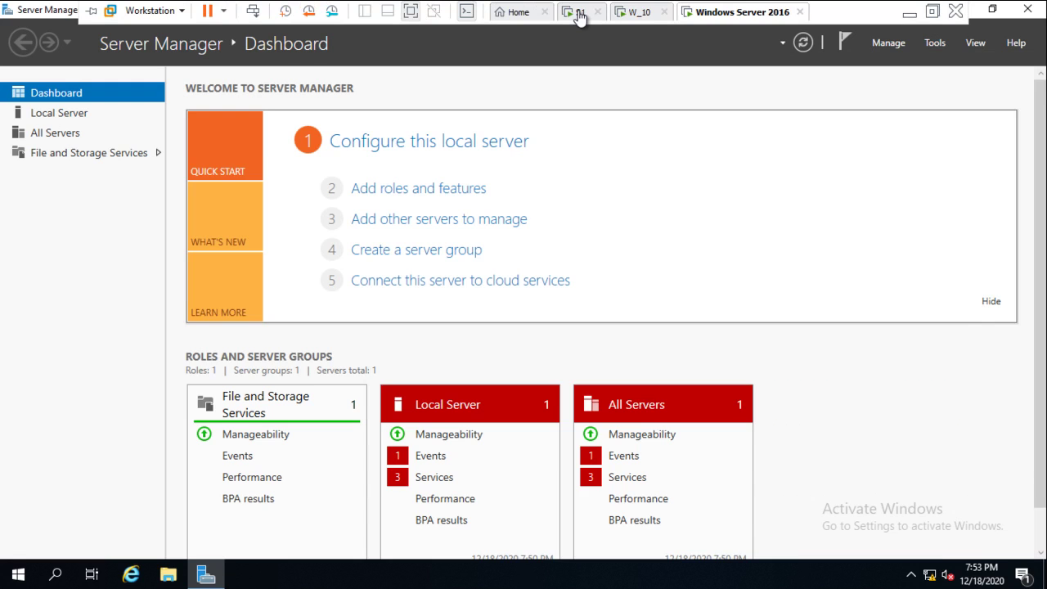
left_click(579, 13)
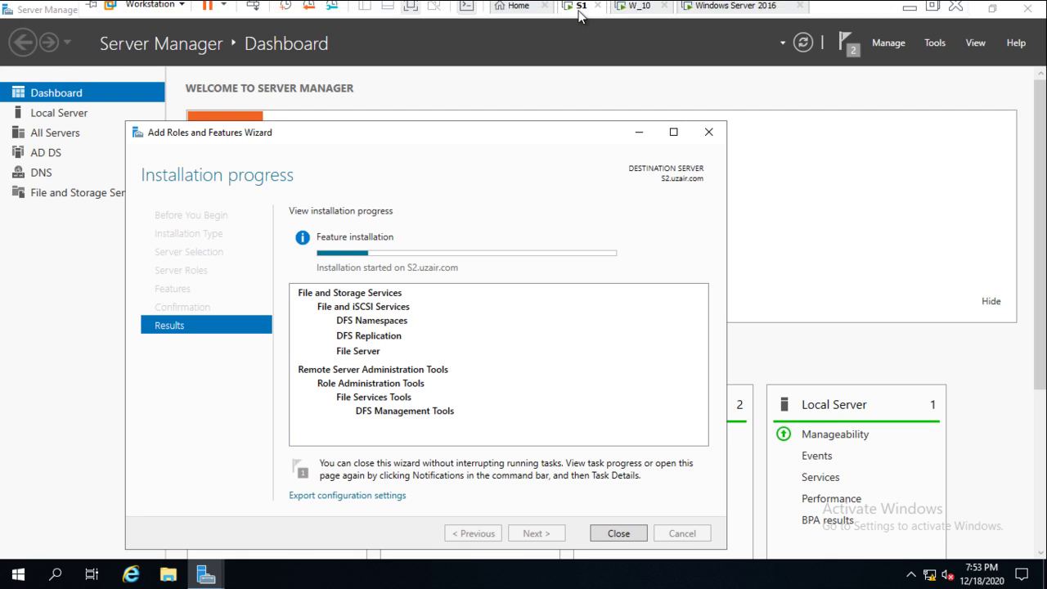
Recheck the other server's Tools list, then return and open Tools on this server
left_click(579, 12)
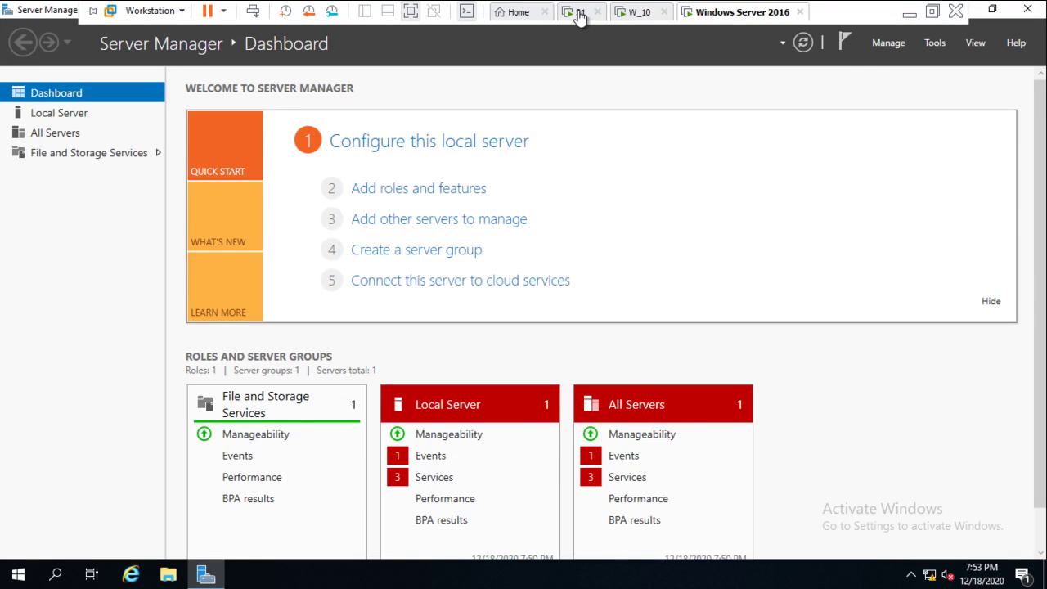
key("alt+t")
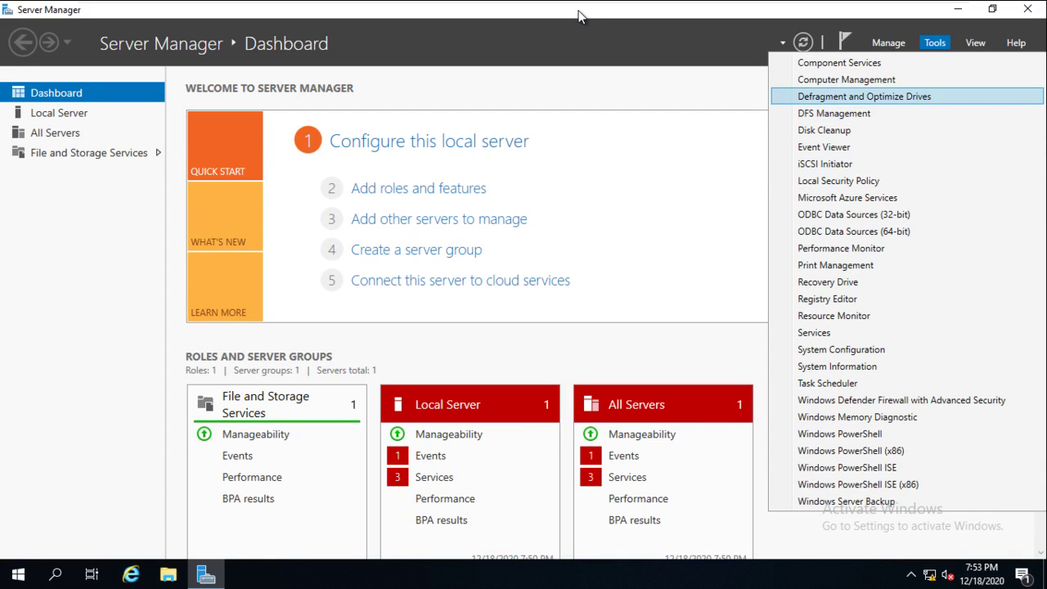
left_click(580, 15)
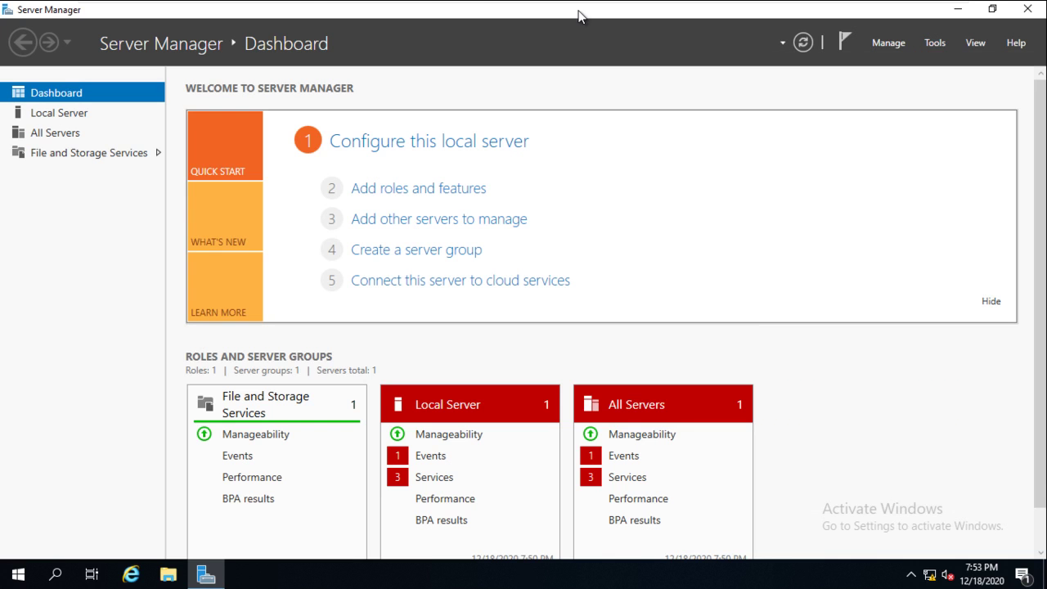
left_click(580, 13)
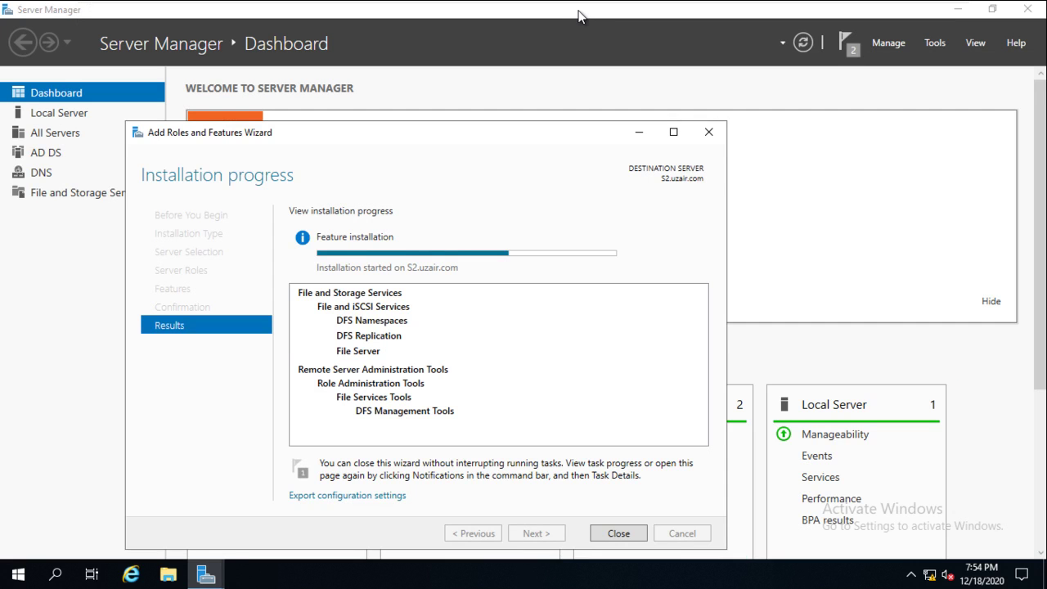
left_click(935, 43)
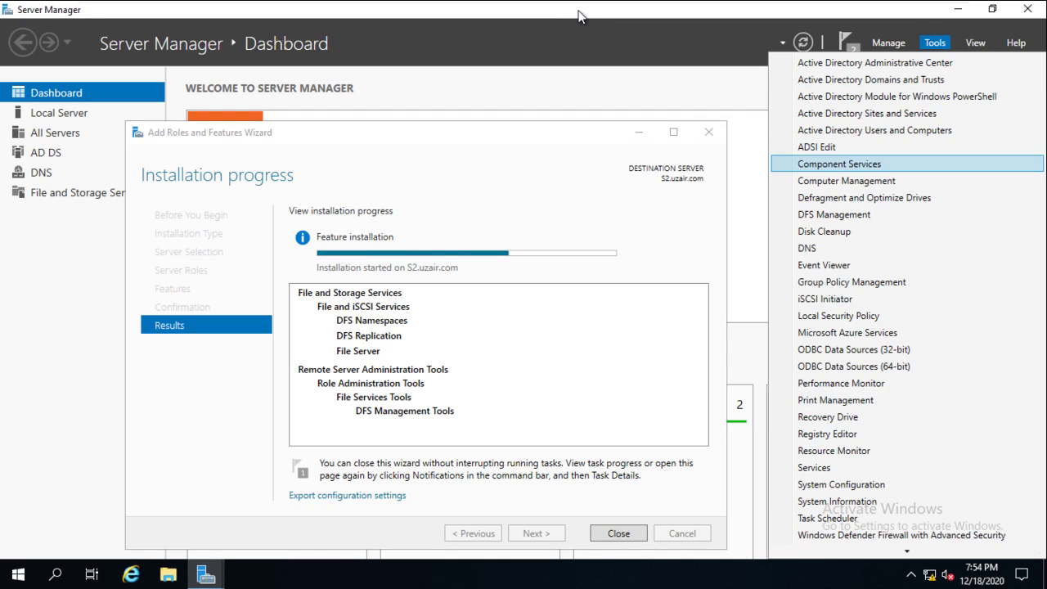
Launch DFS Management, start a New Namespace, and clear the rejected server name SD
left_click(834, 214)
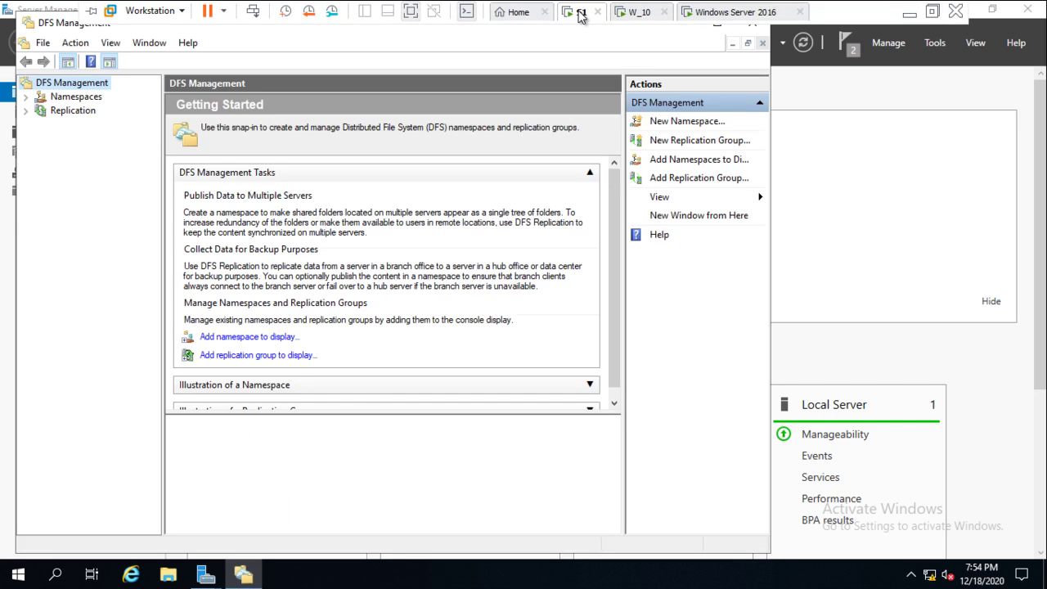
key("Down")
key("shift+F10")
key("Down")
key("Return")
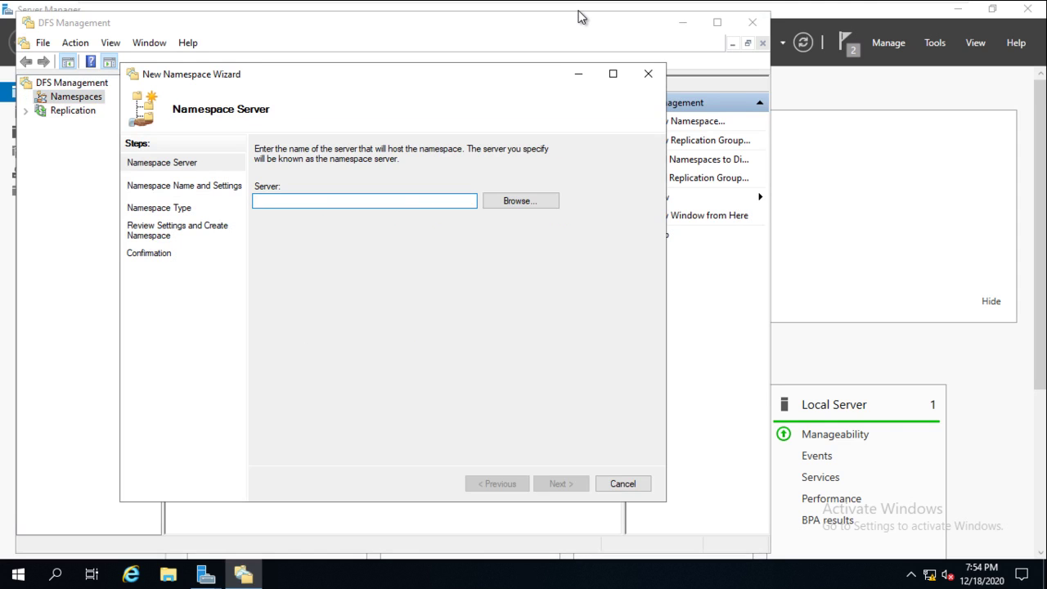
type("Sh")
key("BackSpace")
type("D")
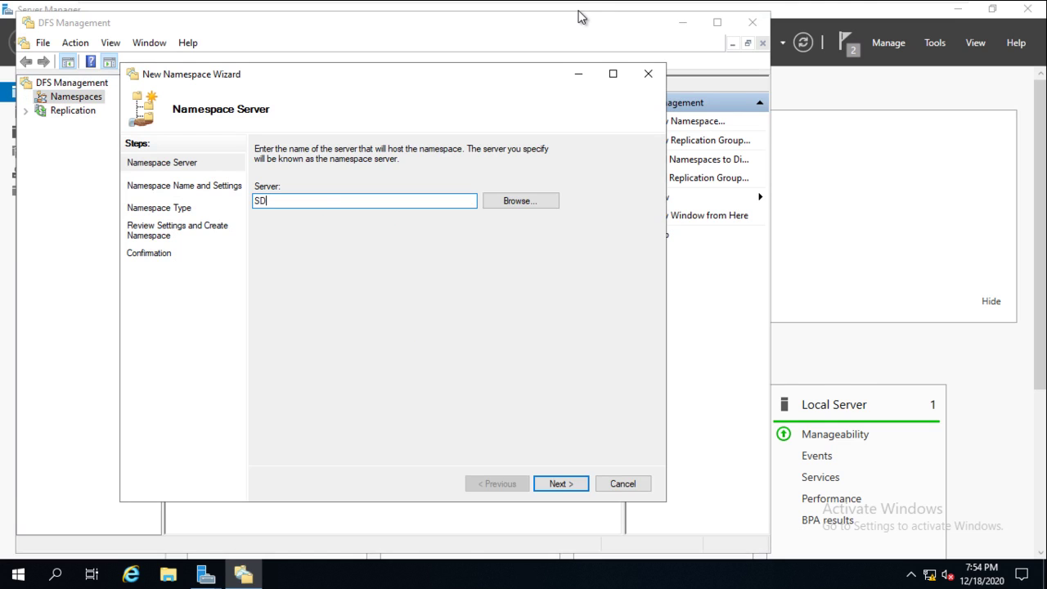
key("Return")
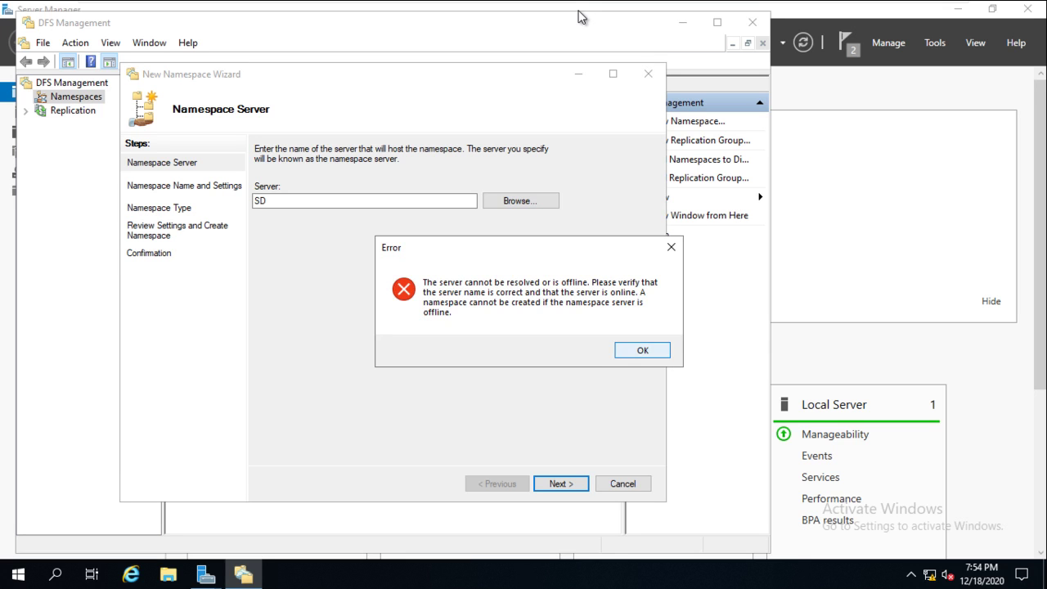
key("Return")
key("BackSpace")
key("BackSpace")
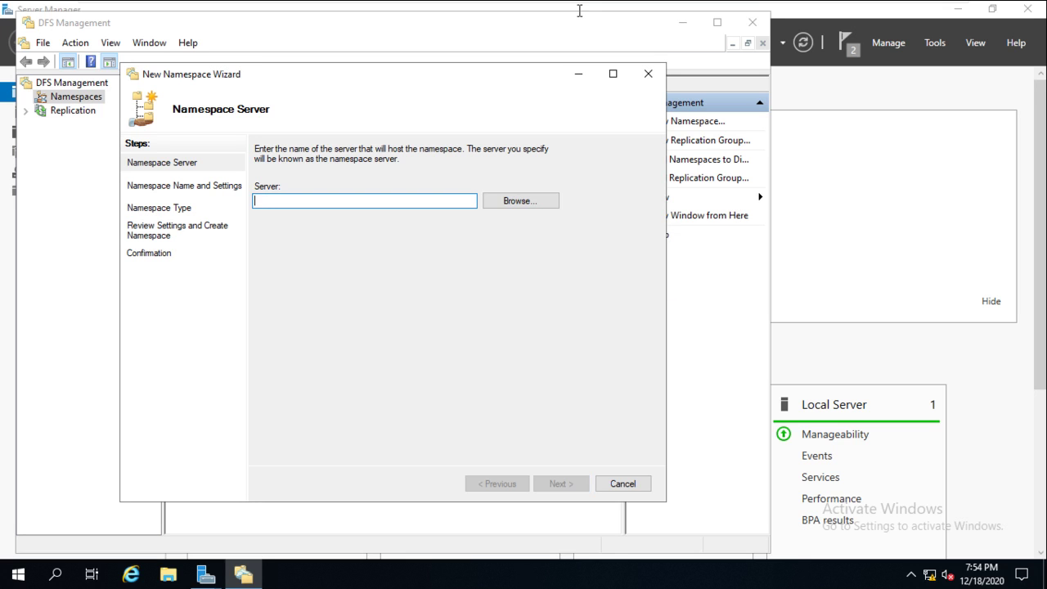
Enter s1 as the namespace server, verify it with Check Names, and continue
mouse_move(579, 13)
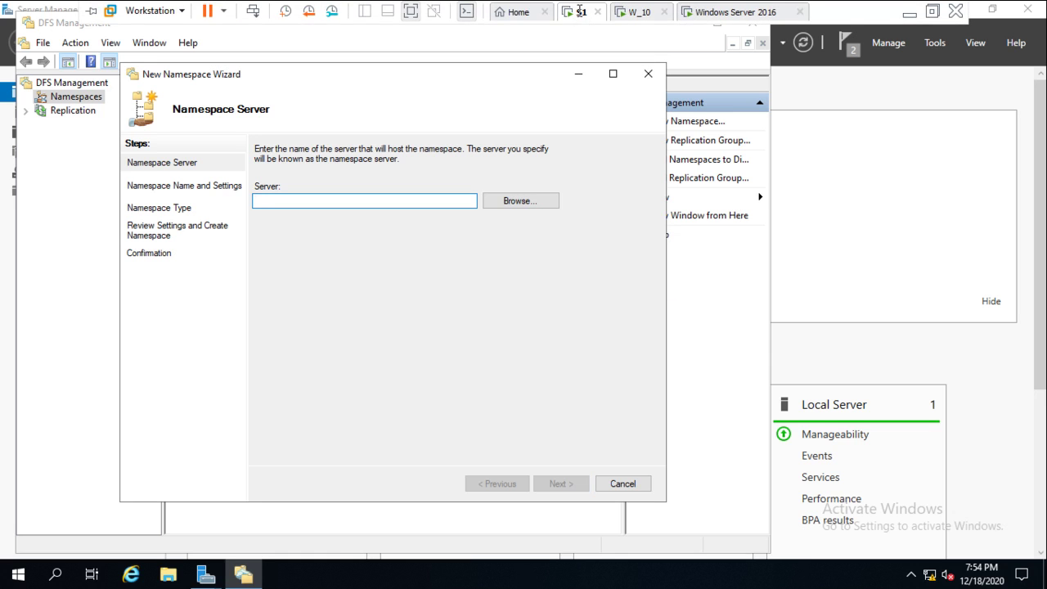
type("s1")
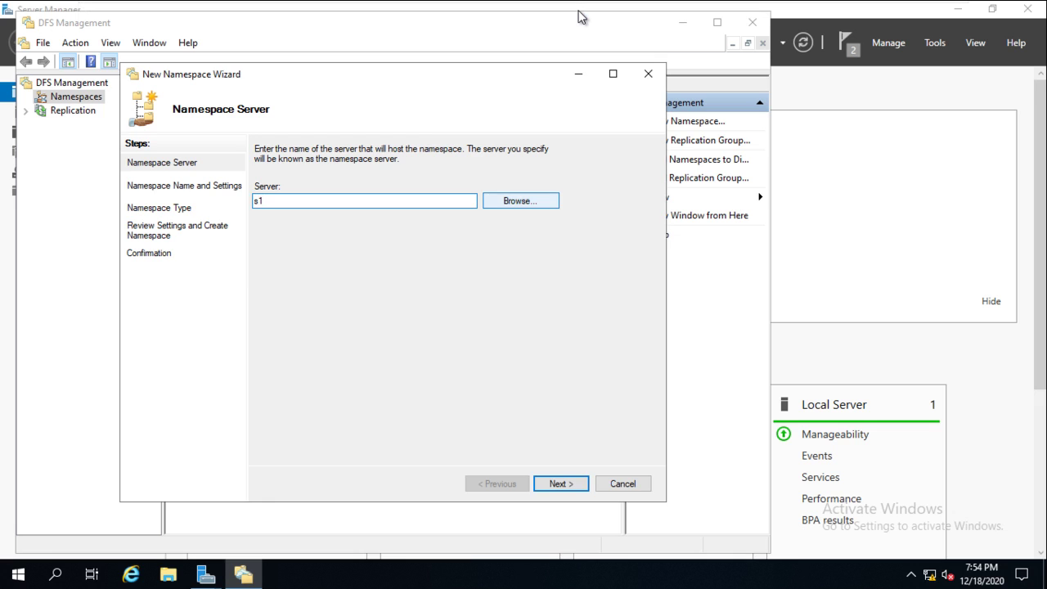
key("Return")
type("s1")
key("alt+k")
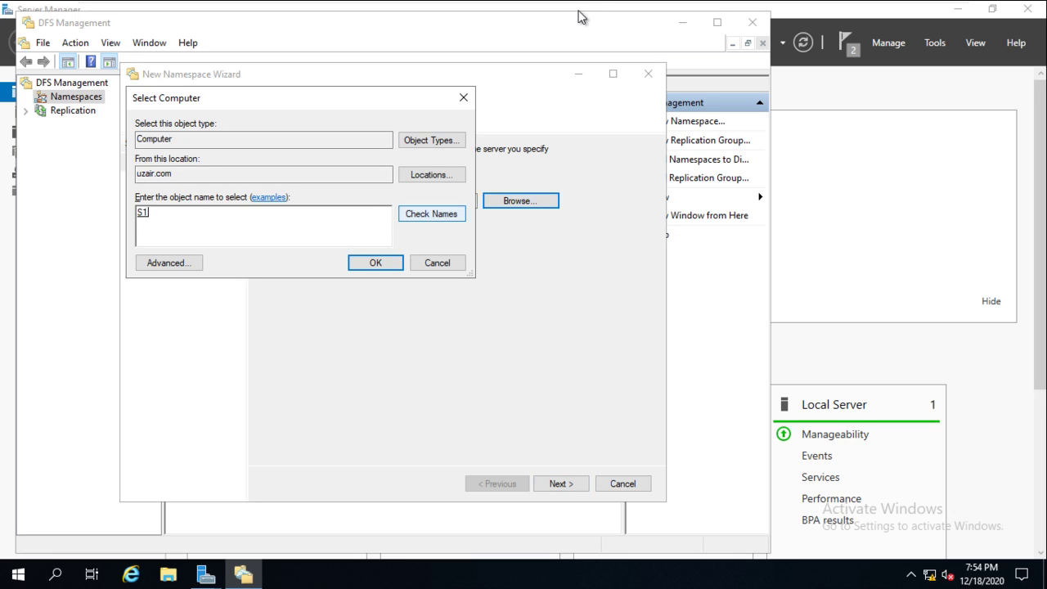
key("Return")
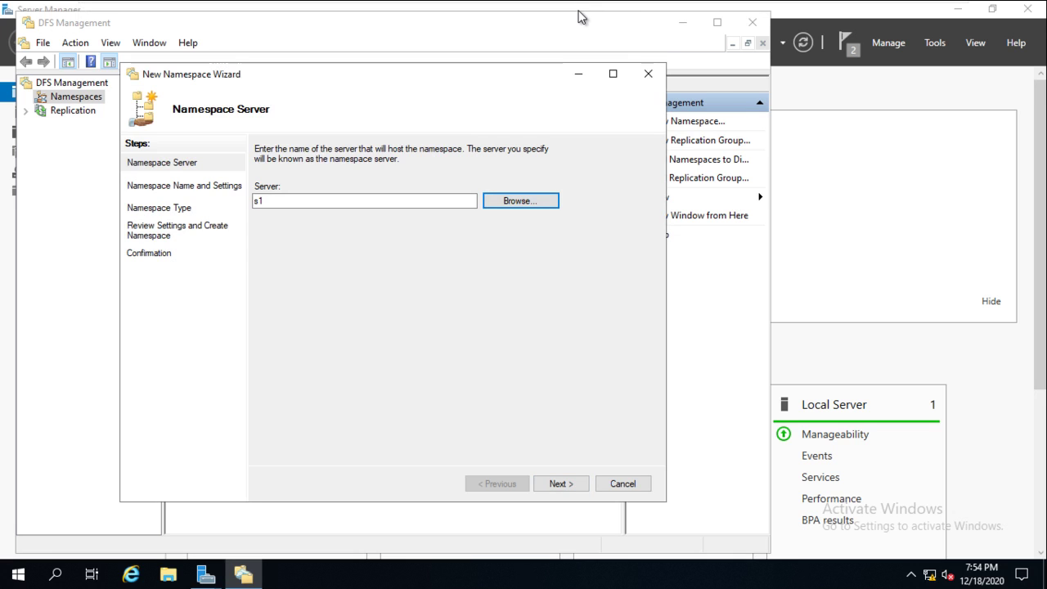
key("Tab")
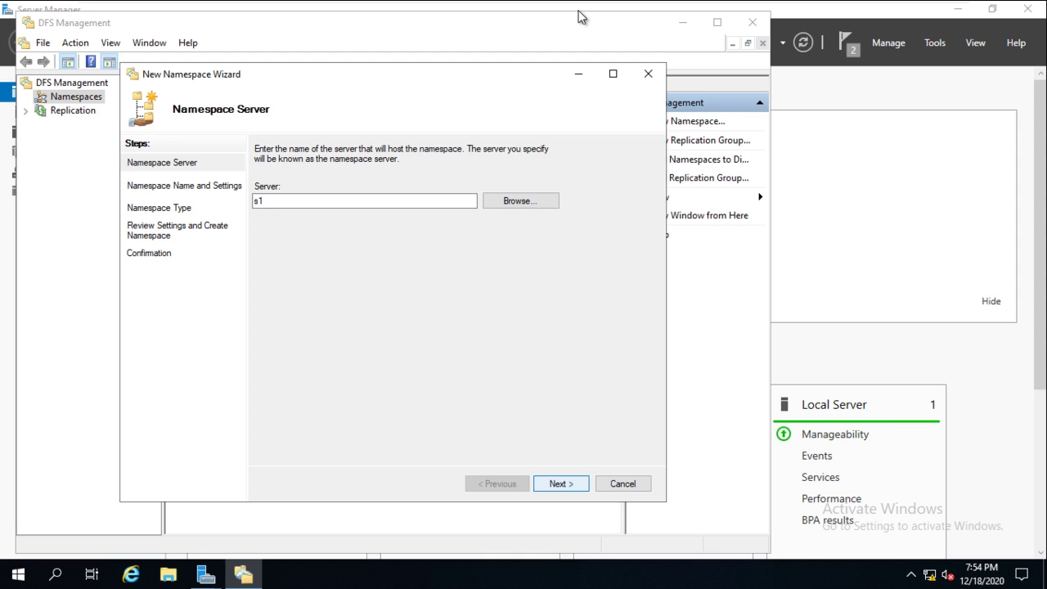
key("Return")
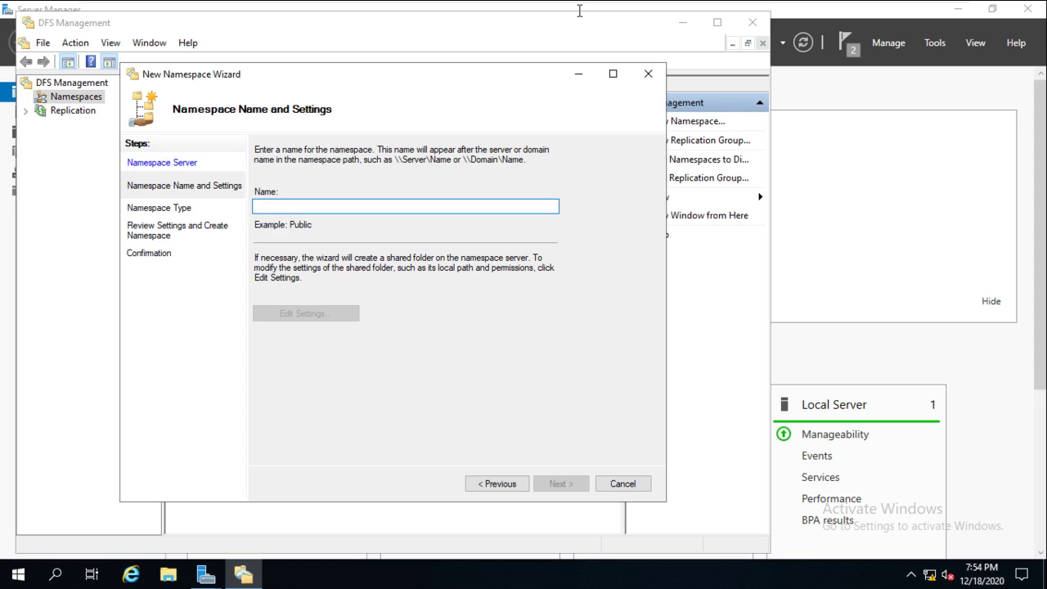
Name the namespace SD, keep it domain-based as \\uzair.com\SD, and create it
type("SD")
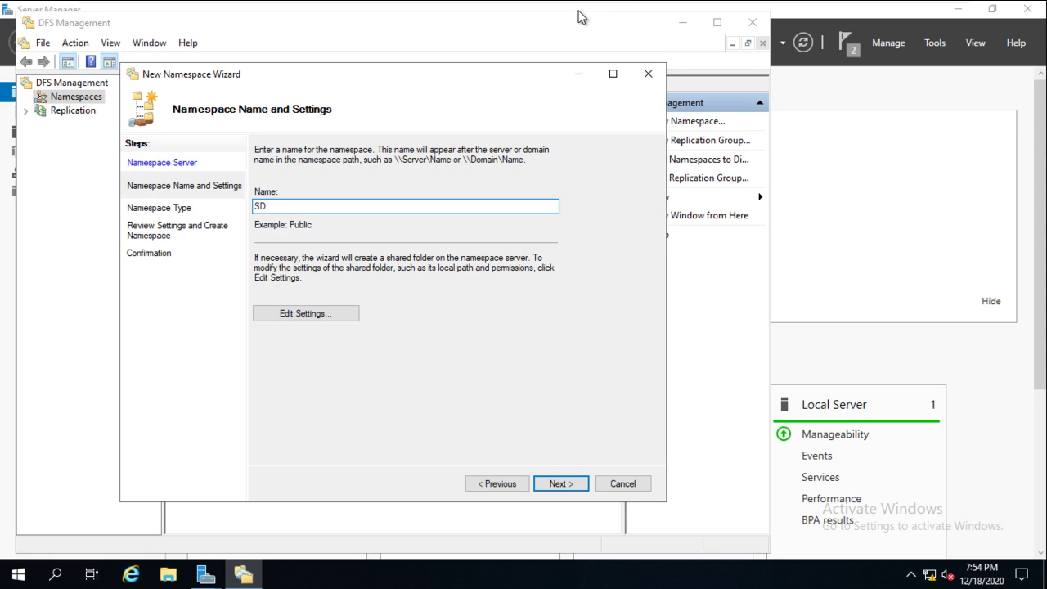
key("Return")
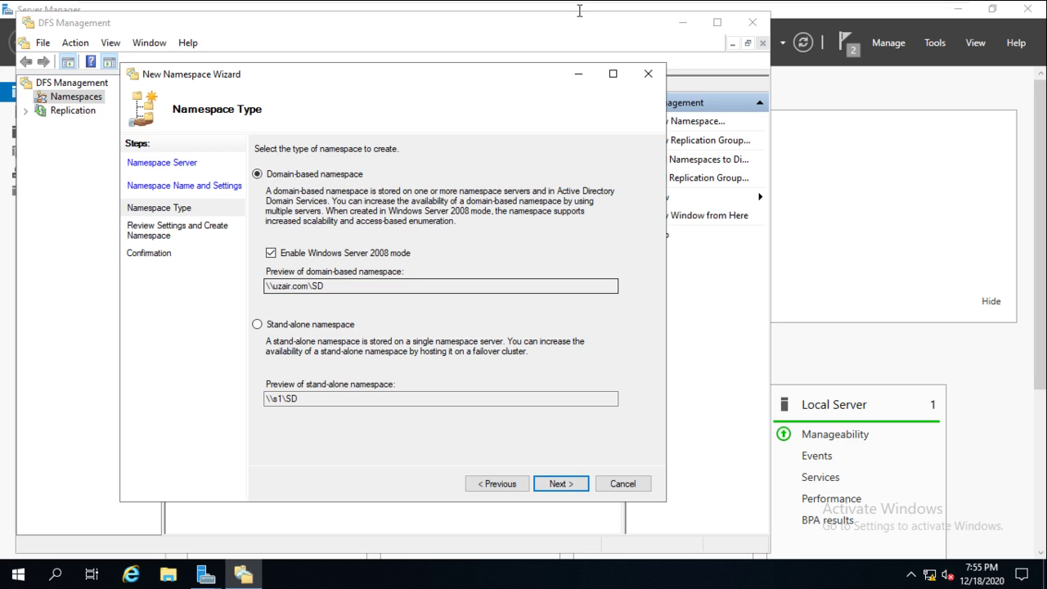
left_click_drag(265, 286, 325, 286)
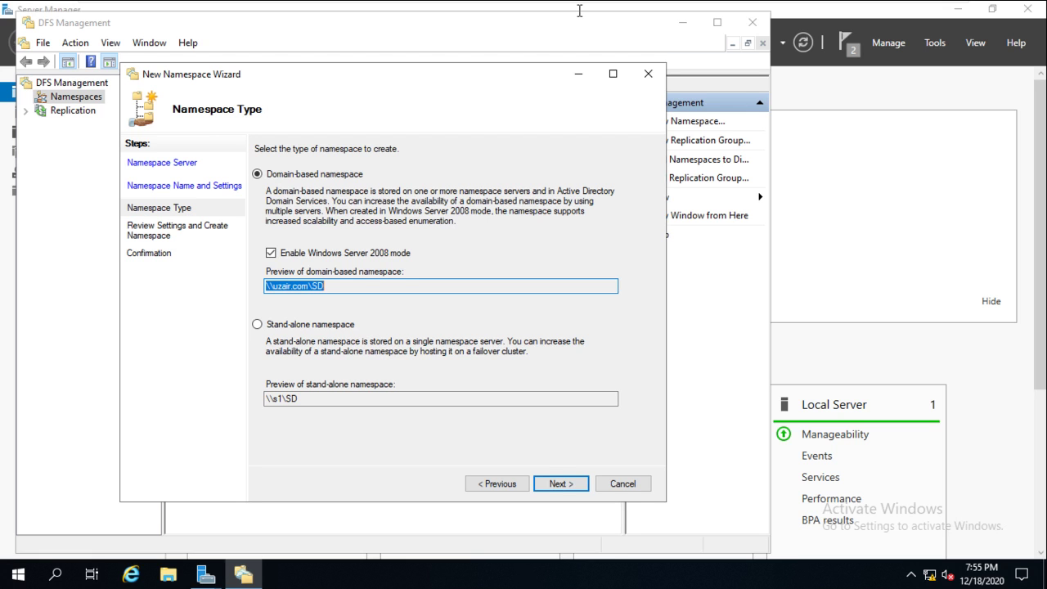
key("End")
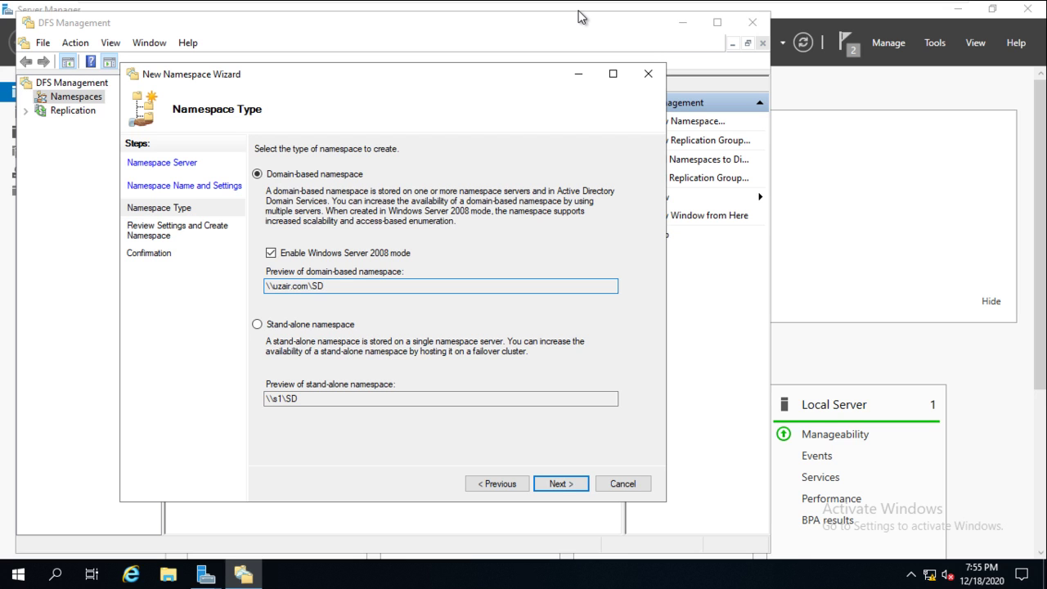
key("Return")
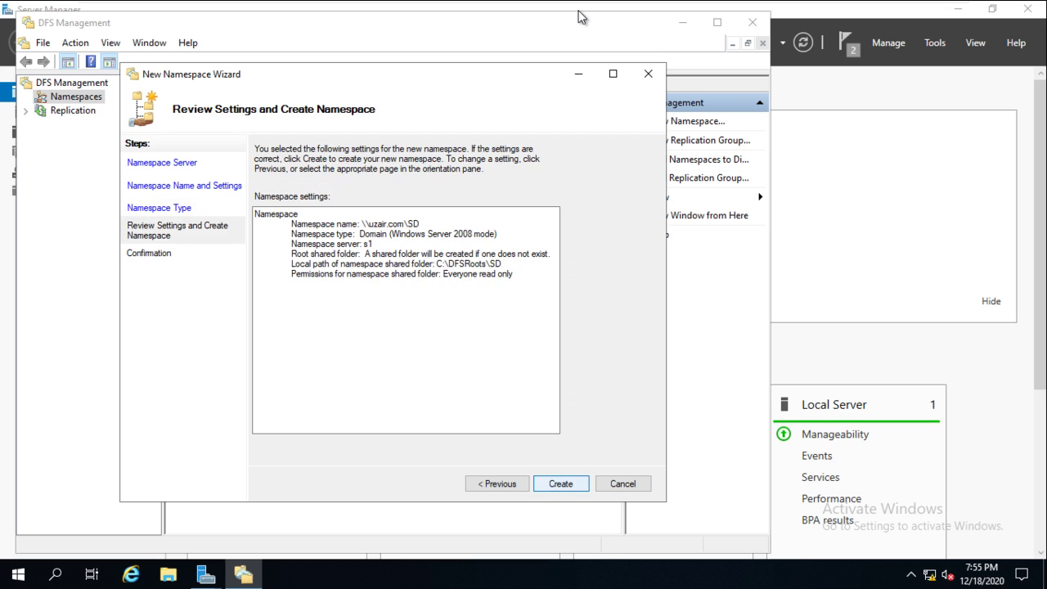
key("Return")
key("Return")
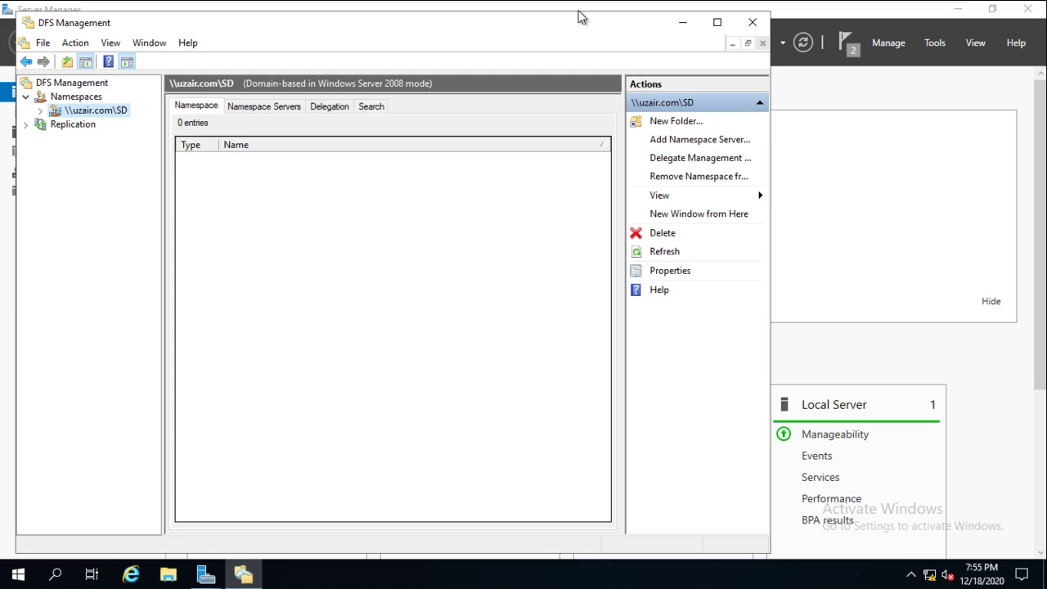
Close the finished roles wizard behind DFS Management, restore the console, and open File Explorer
key("super+Down")
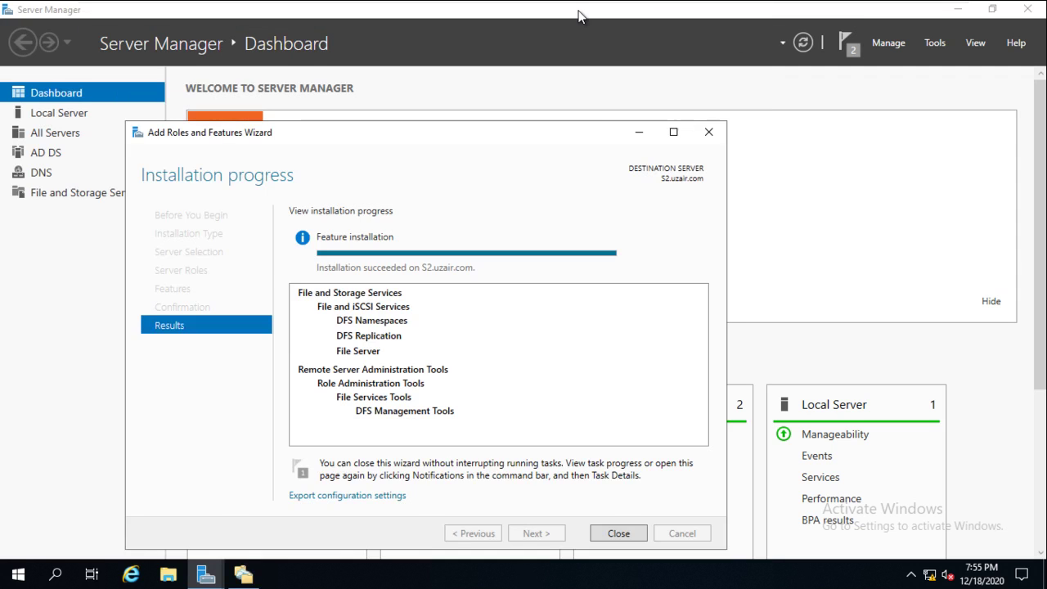
key("Return")
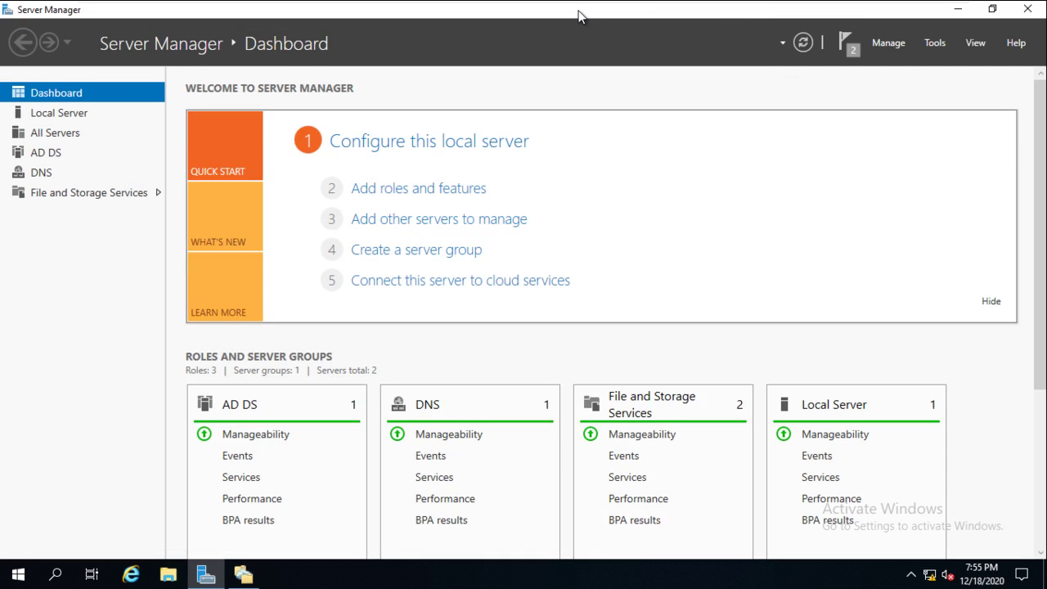
key("alt+t")
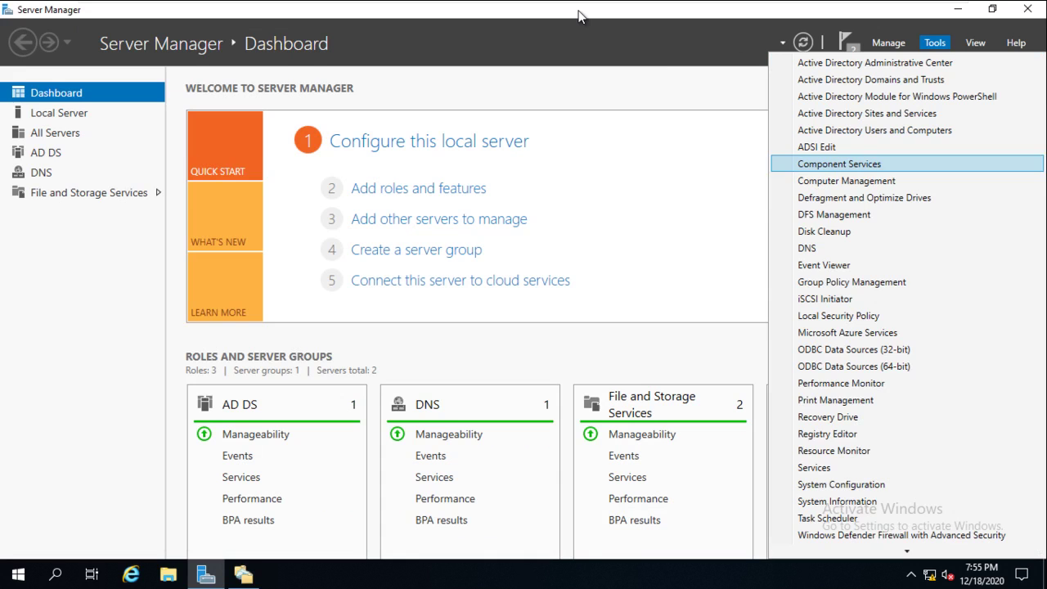
key("alt+Tab")
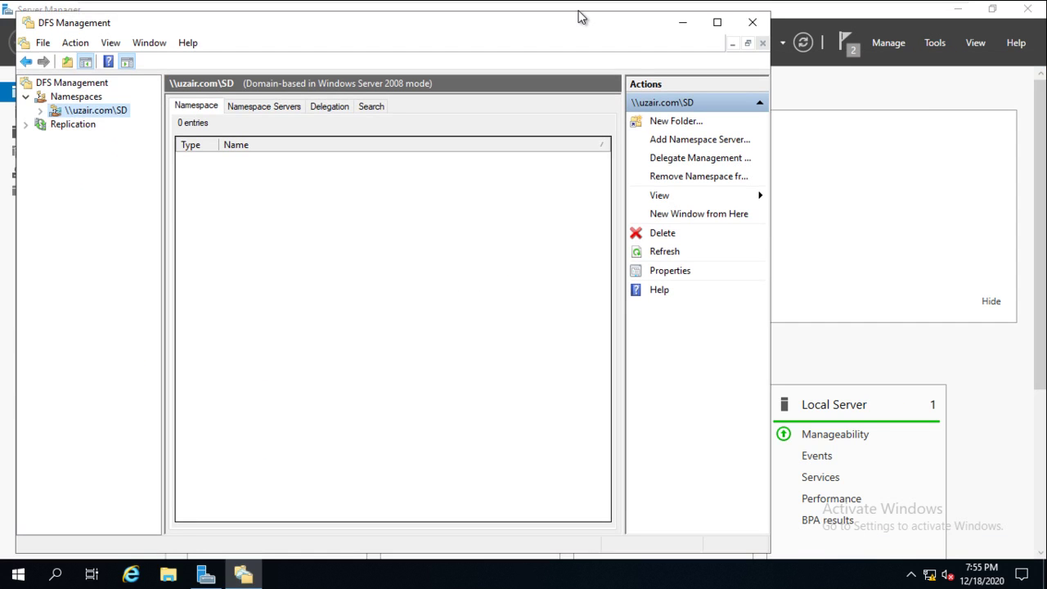
key("super+e")
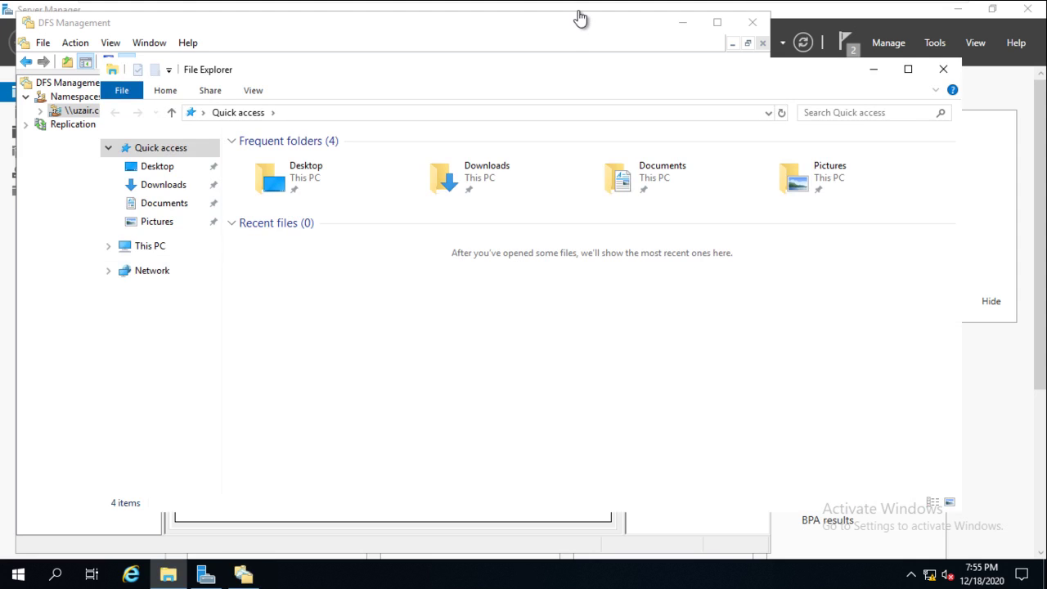
View This PC's drives, then open Command Prompt and enter diskmgmt.msc
left_click(149, 245)
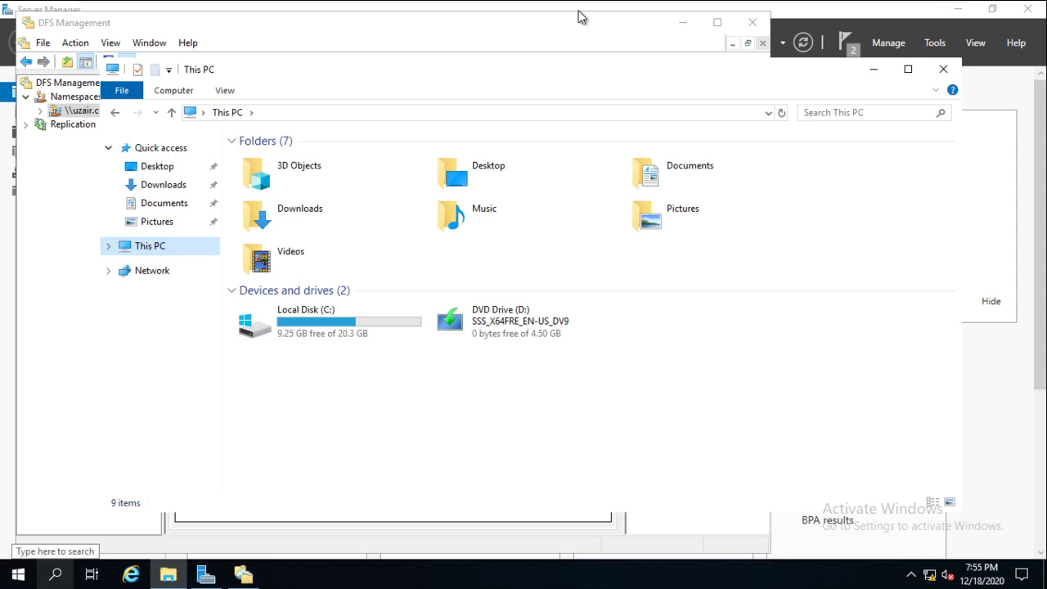
key("super+s")
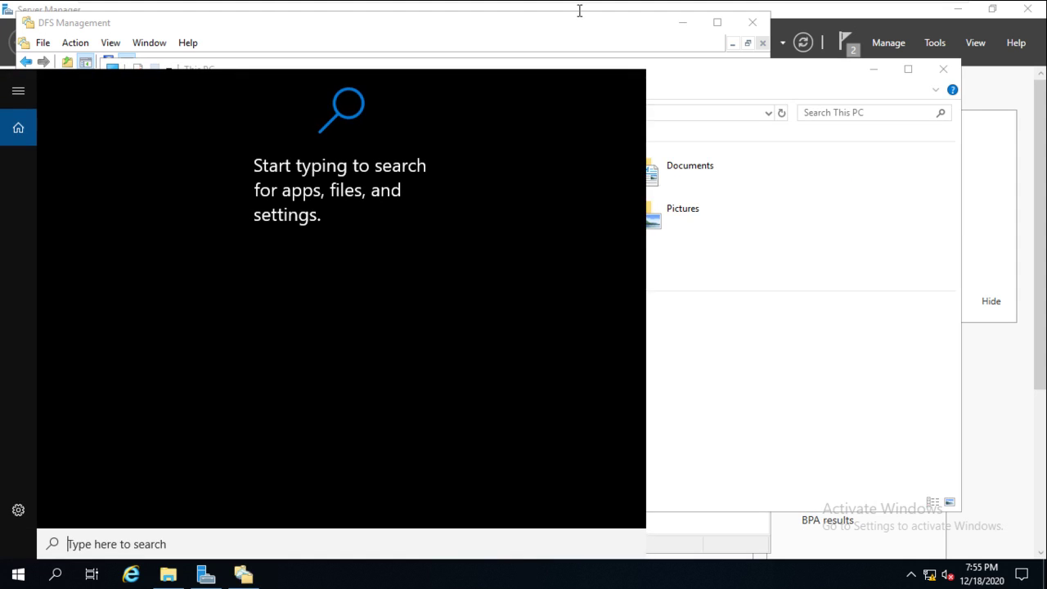
type("cmd")
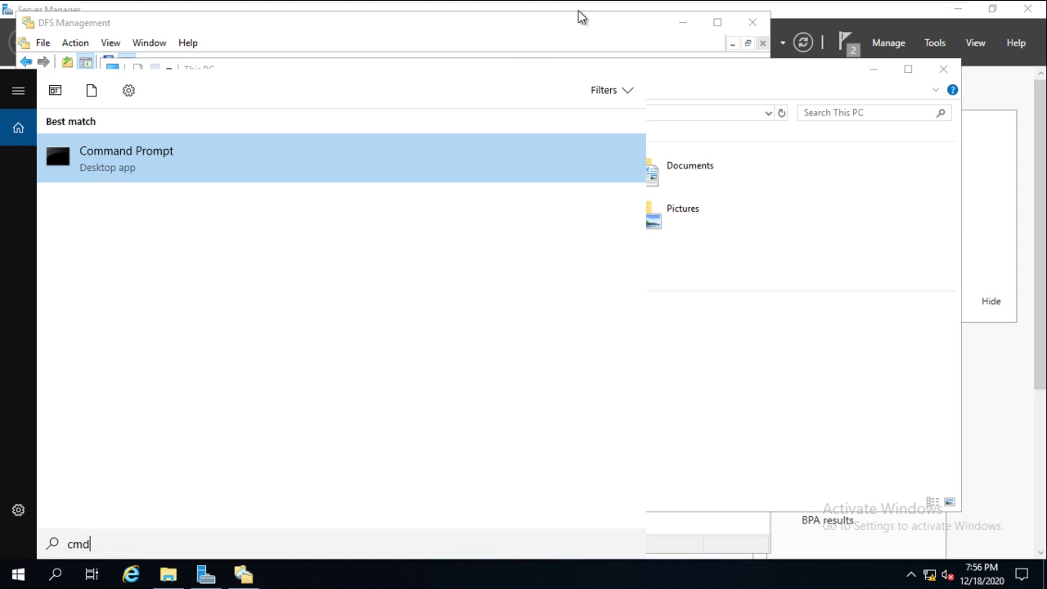
key("Return")
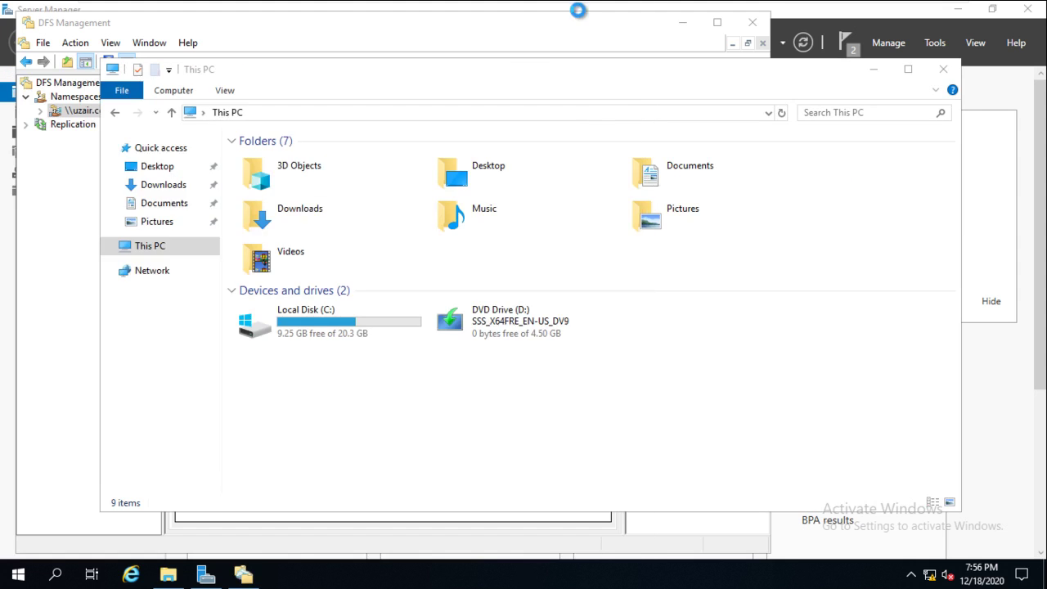
key("Return")
key("Return")
type("d")
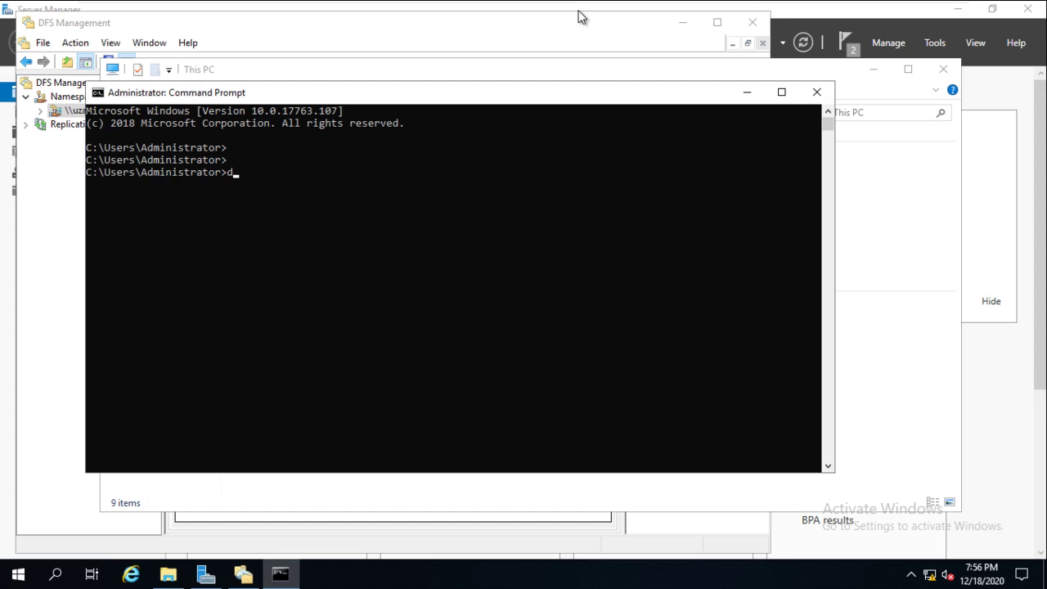
type("iskmgmt.msc")
Open Disk Management and start a new simple volume on the 39.06 GB unallocated space
key("Return")
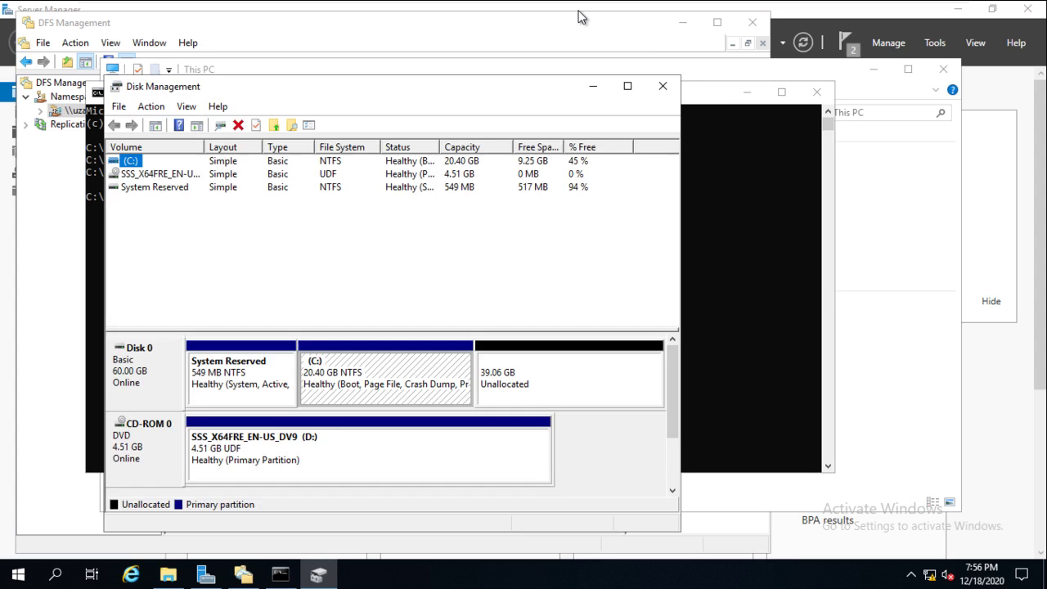
key("Tab")
key("Right")
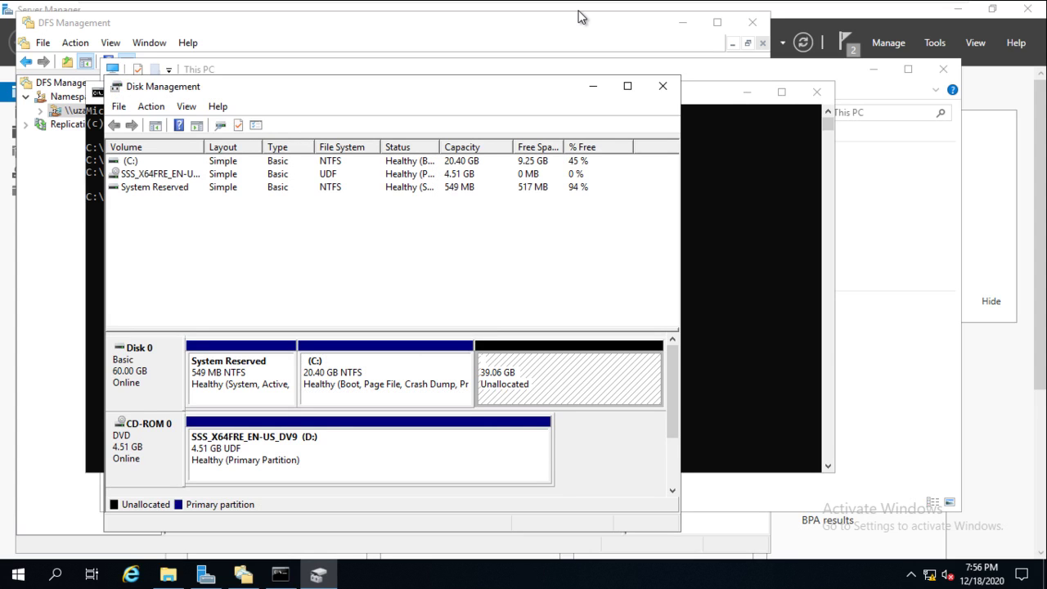
key("shift+F10")
key("Down")
key("Return")
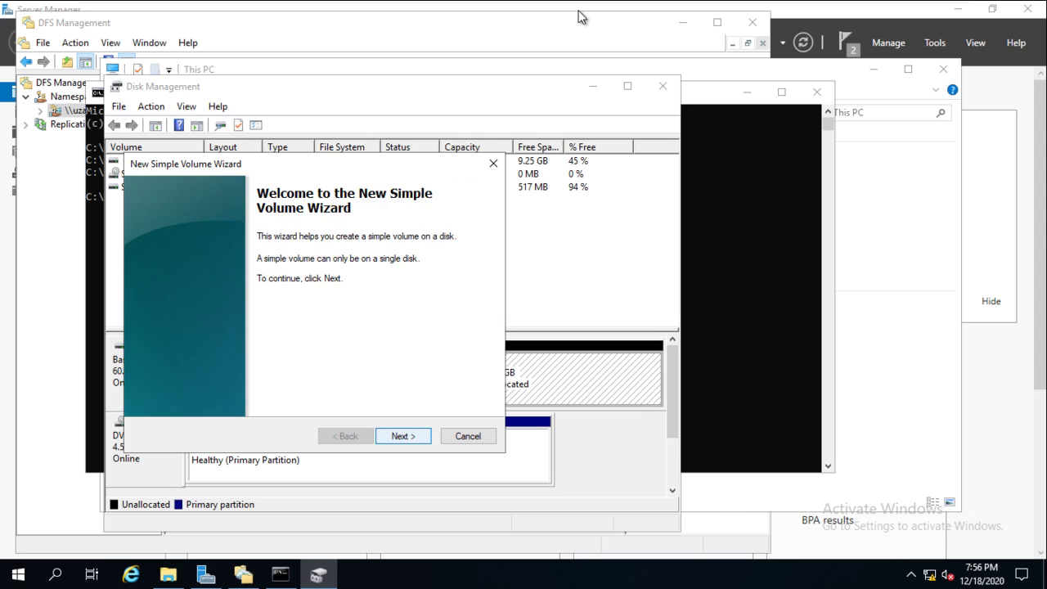
Set the volume size to 29998 MB and keep the default drive letter and settings
key("Return")
key("Home")
key("Right")
key("shift+Left")
type("2")
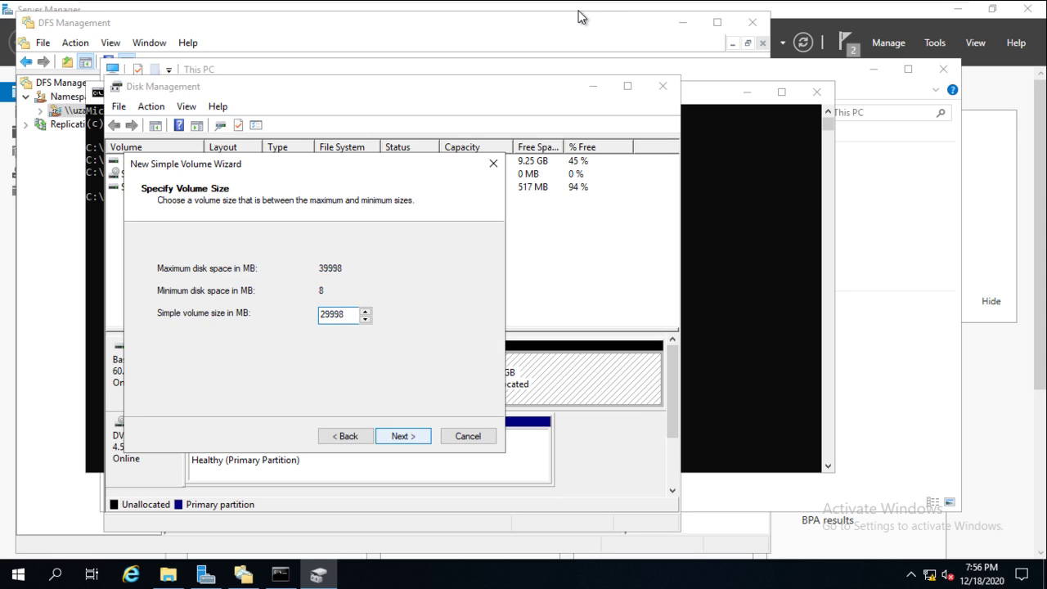
key("Return")
key("Return")
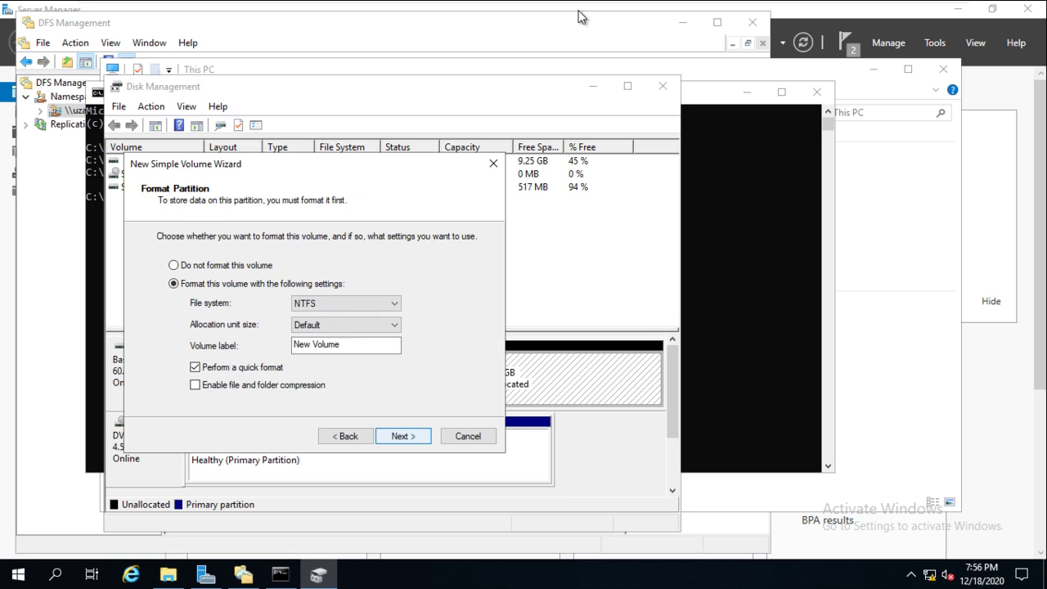
key("Return")
key("Return")
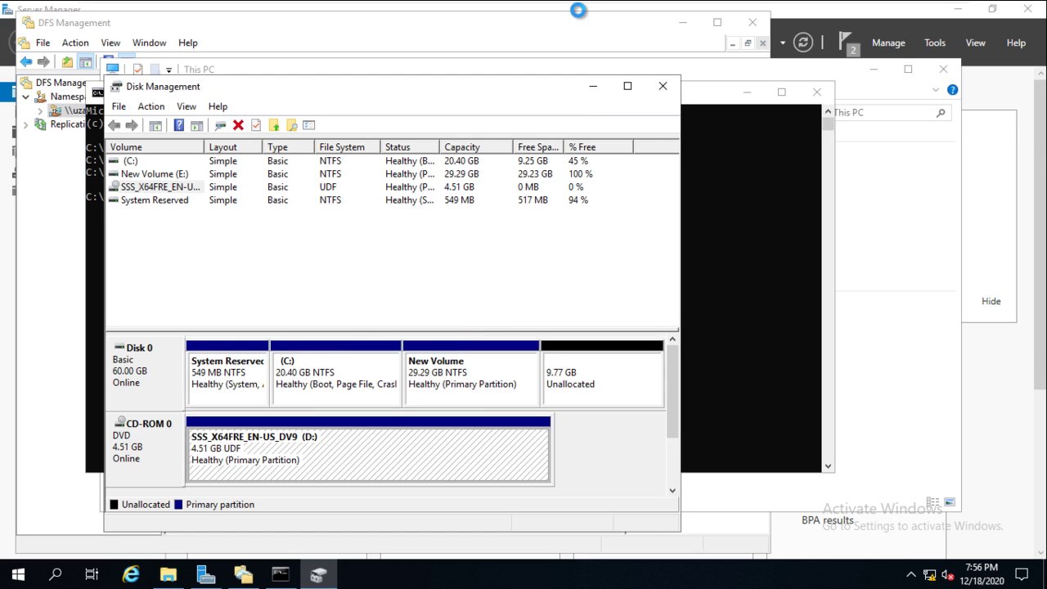
Begin a volume on the remaining 9.77 GB, cancel it, and close Disk Management
key("Menu")
key("Down")
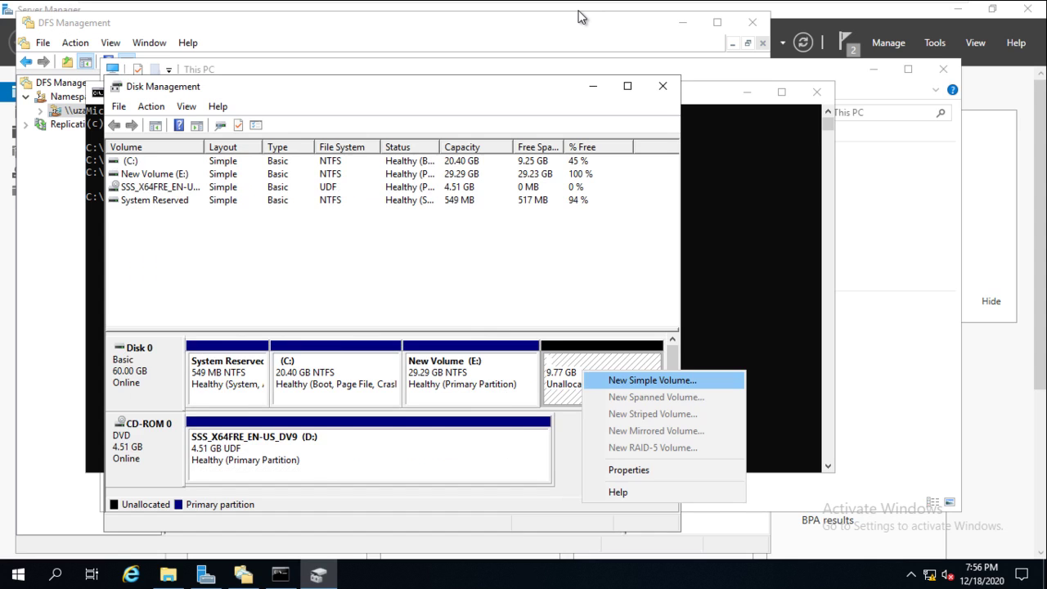
key("Return")
key("Return")
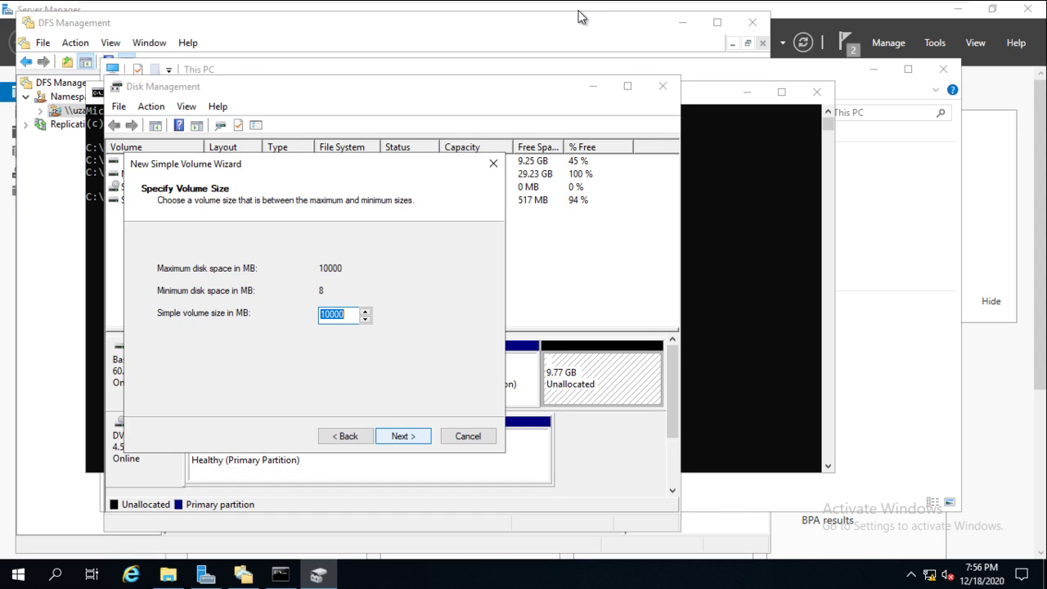
key("Return")
key("Escape")
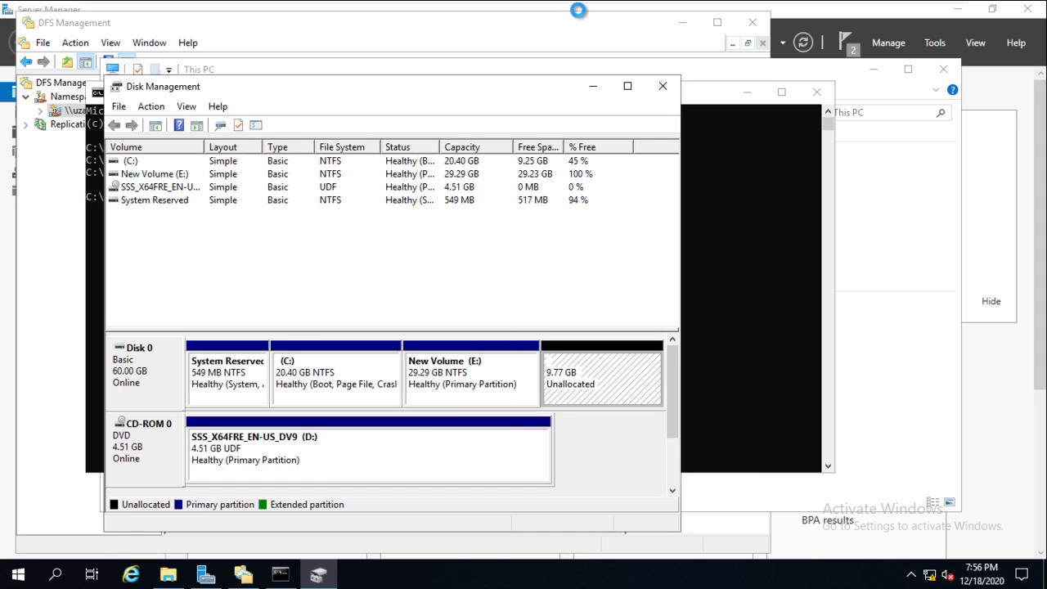
key("alt+F4")
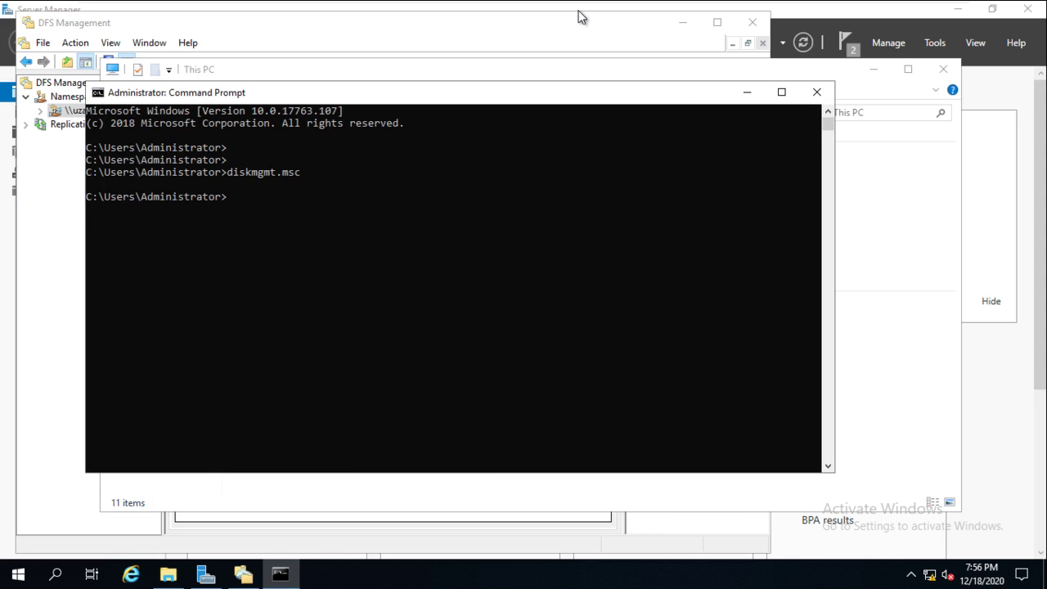
Open the New Volume (E:) drive from This PC
key("alt+Tab")
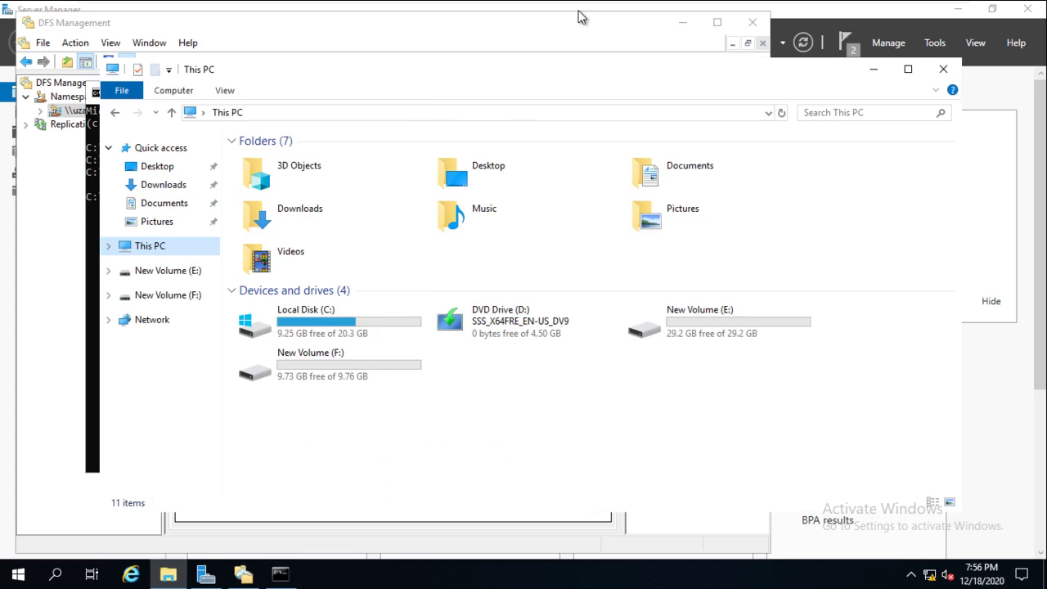
key("Tab")
key("shift+F10")
key("Down")
key("Down")
key("Down")
key("Down")
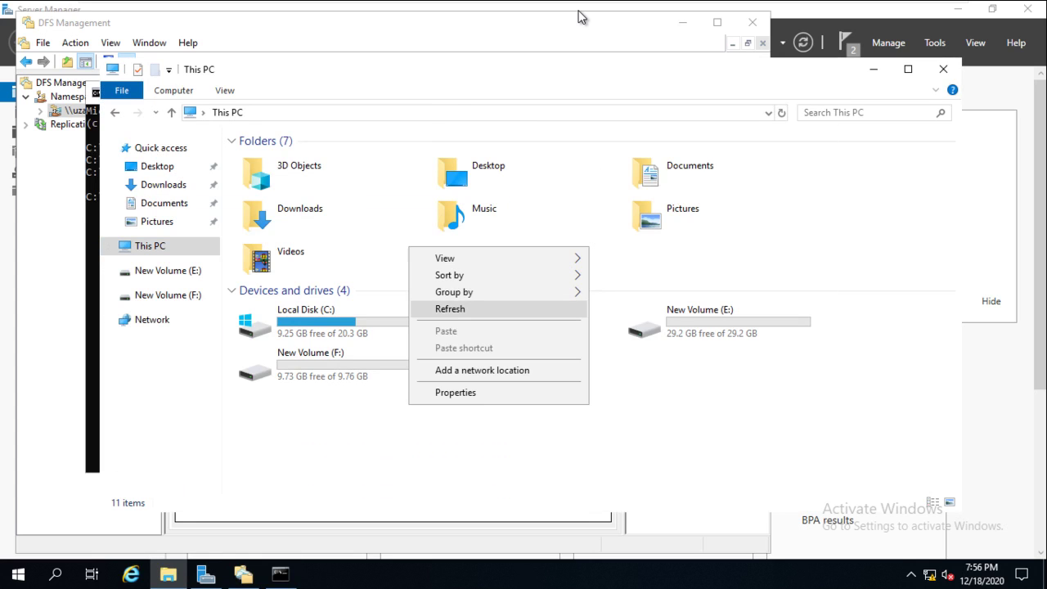
key("Escape")
key("n")
key("Return")
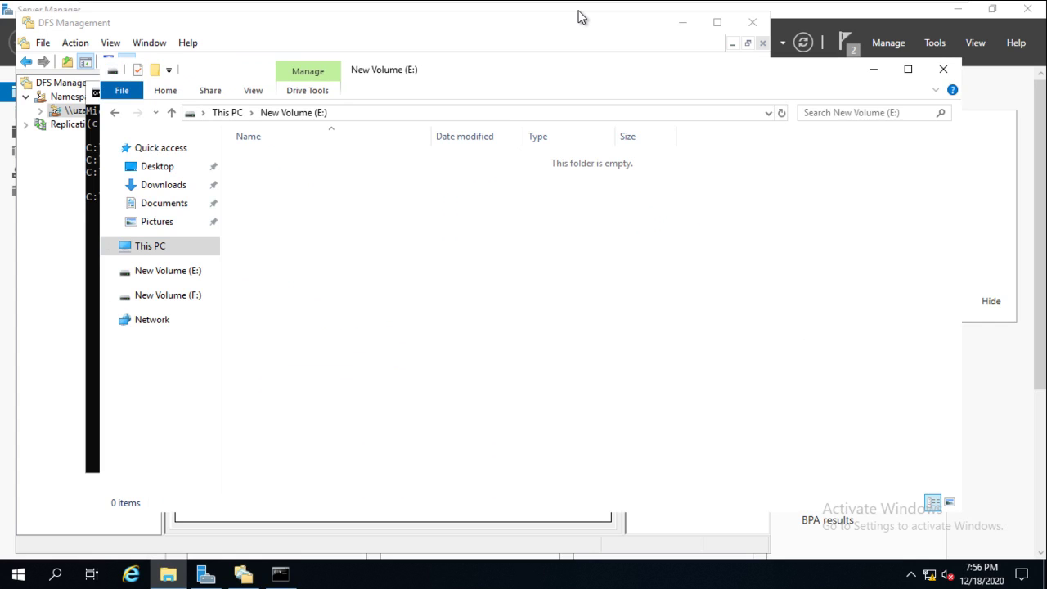
Create a new folder named S1 on New Volume (E:) and refresh the view
key("shift+F10")
key("Down")
key("Down")
key("Down")
key("Down")
key("Down")
key("Down")
key("Down")
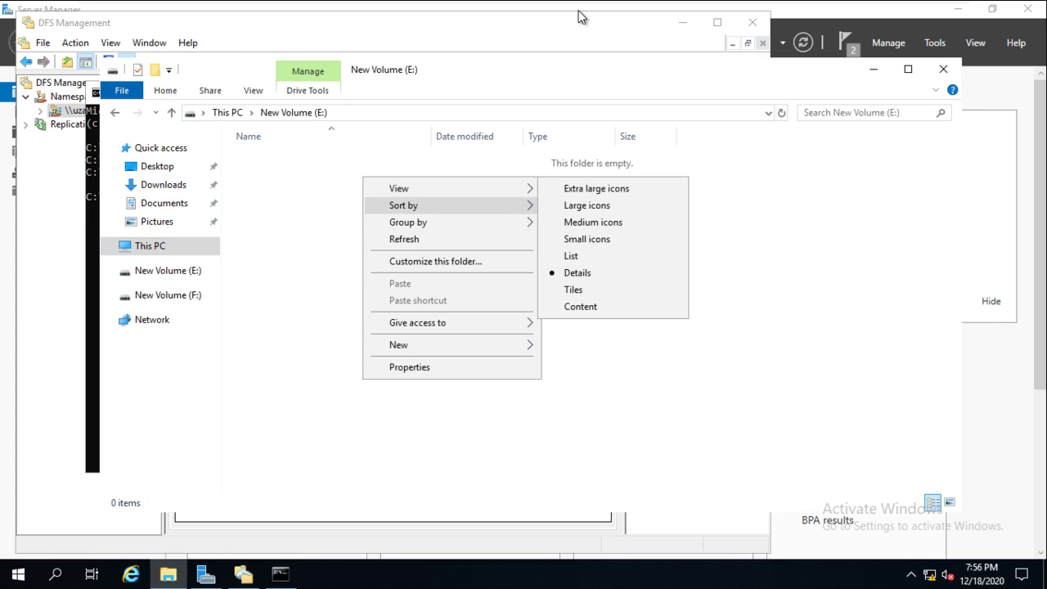
key("Right")
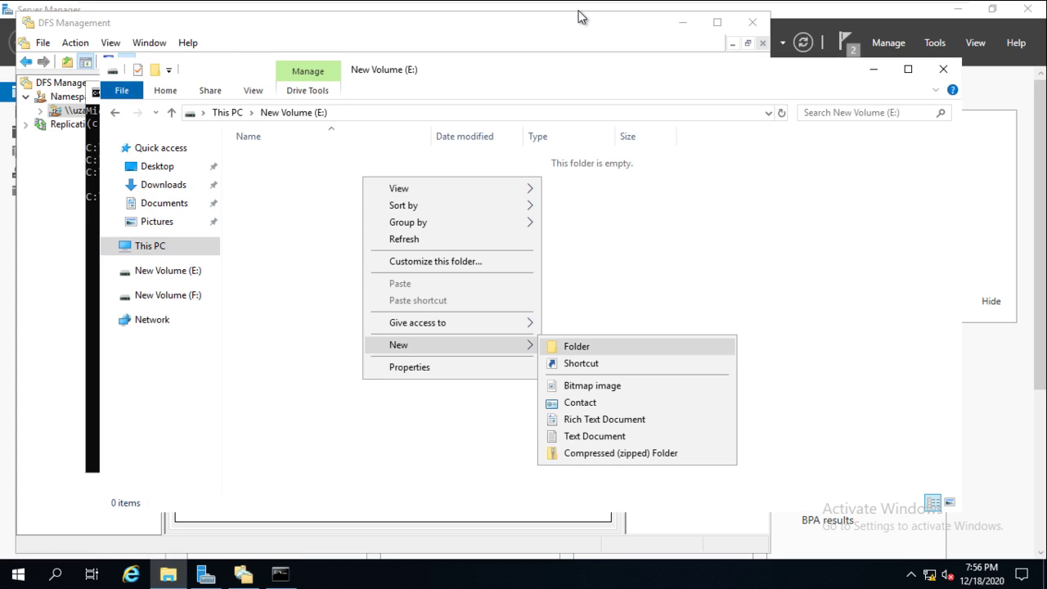
key("Return")
type("S1")
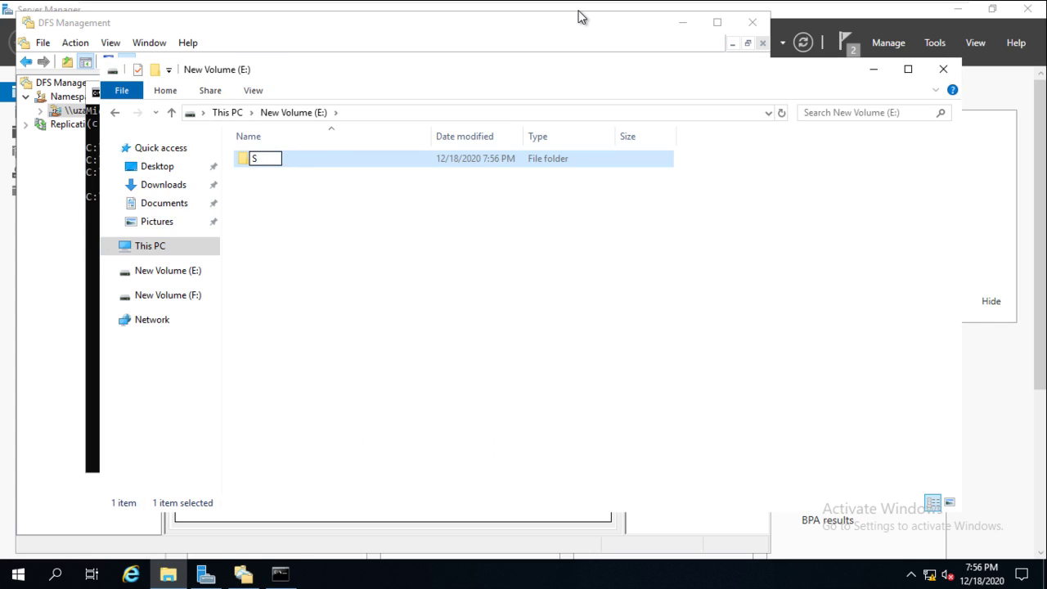
key("Return")
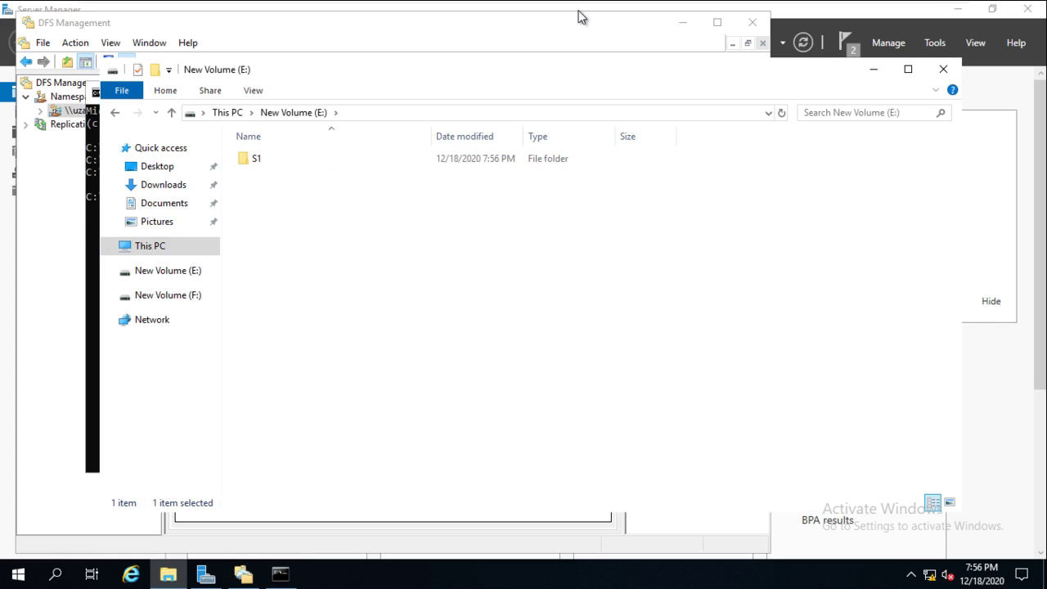
key("shift+F10")
key("Down")
key("Down")
key("Down")
key("Down")
key("Return")
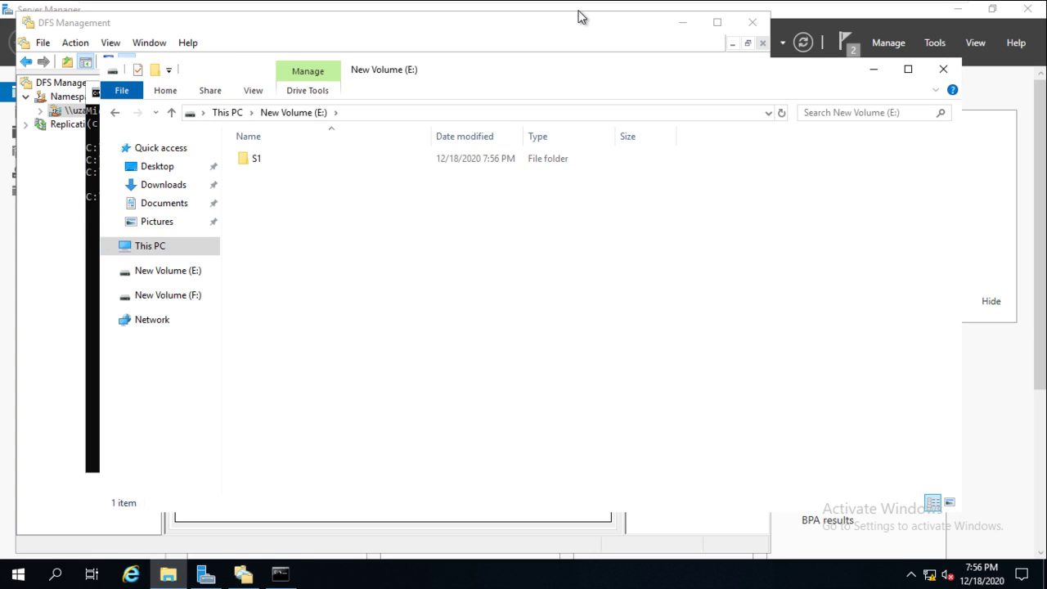
Open Advanced Sharing from the Sharing settings in folder S1's properties
key("Down")
key("shift+F10")
key("Up")
key("Up")
key("Down")
key("Return")
key("ctrl+Tab")
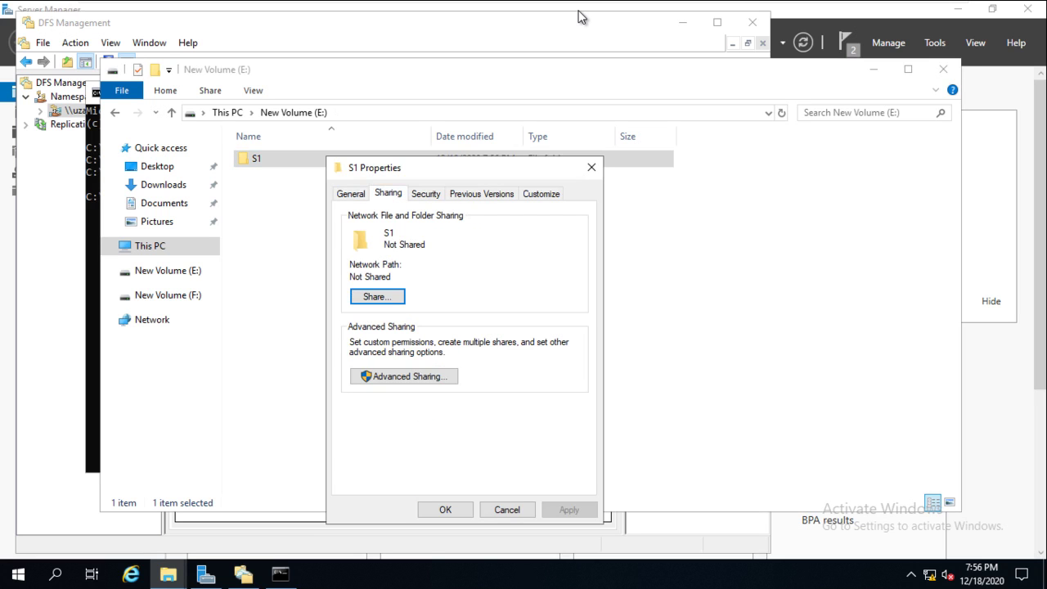
key("Tab")
key("Return")
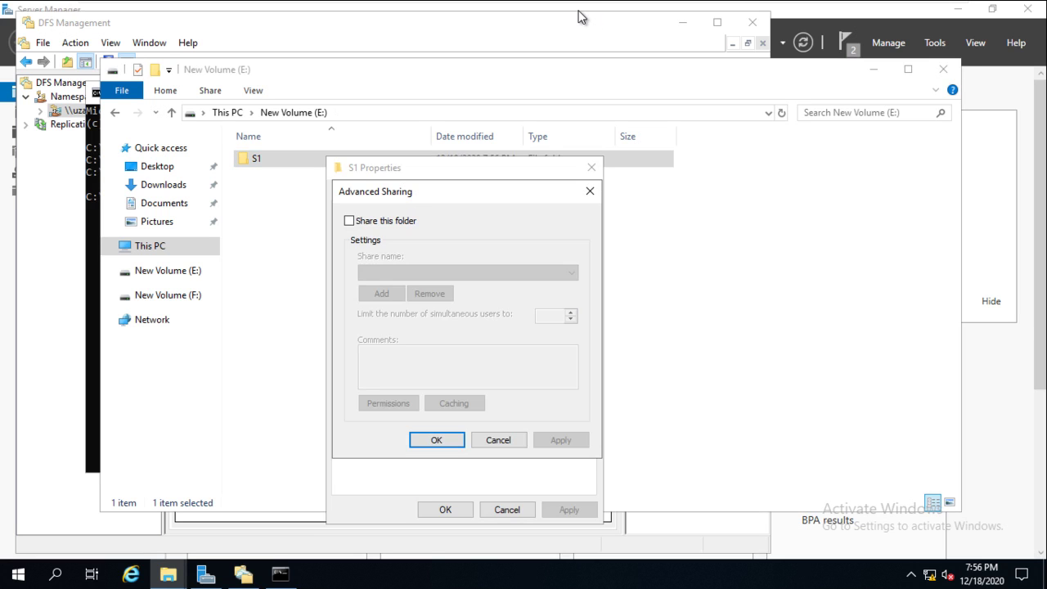
Turn on sharing for S1 and allow Everyone Full Control in its share permissions
key("space")
key("Tab")
key("Tab")
key("Tab")
key("Tab")
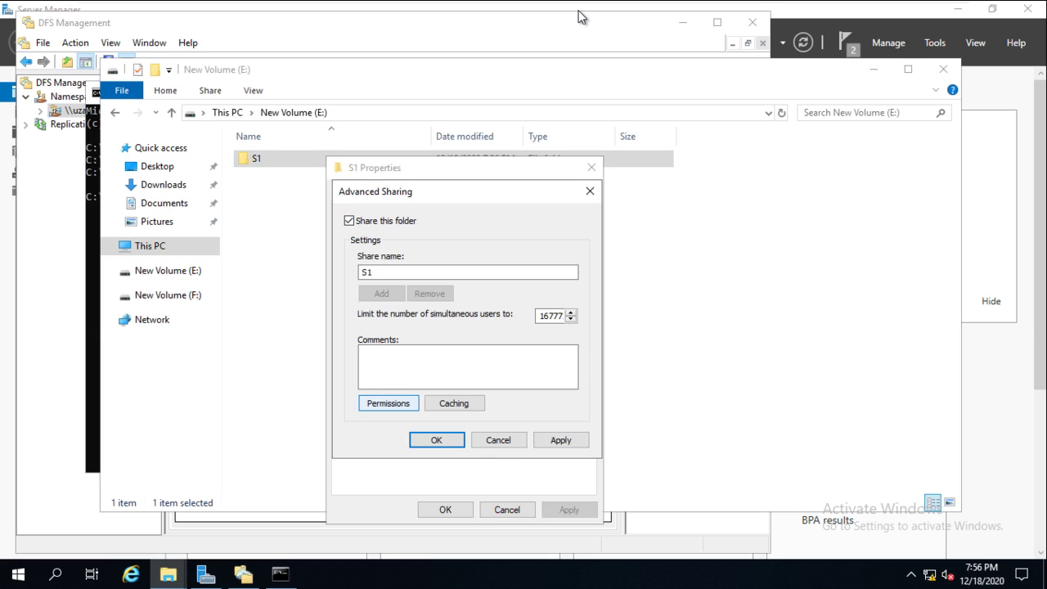
key("space")
key("Tab")
key("Tab")
key("Tab")
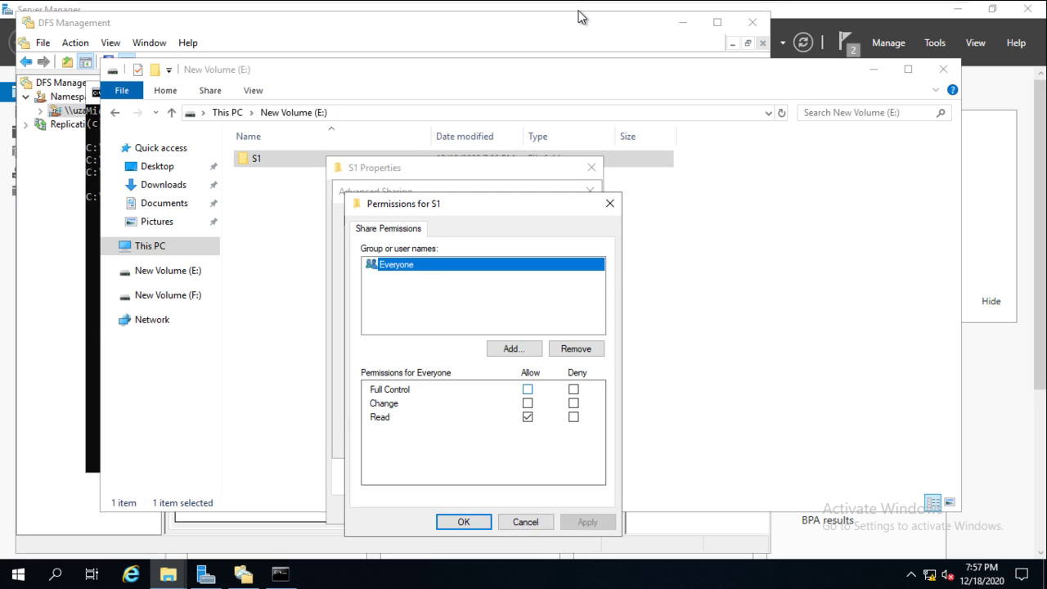
key("space")
key("Tab")
key("Tab")
key("Tab")
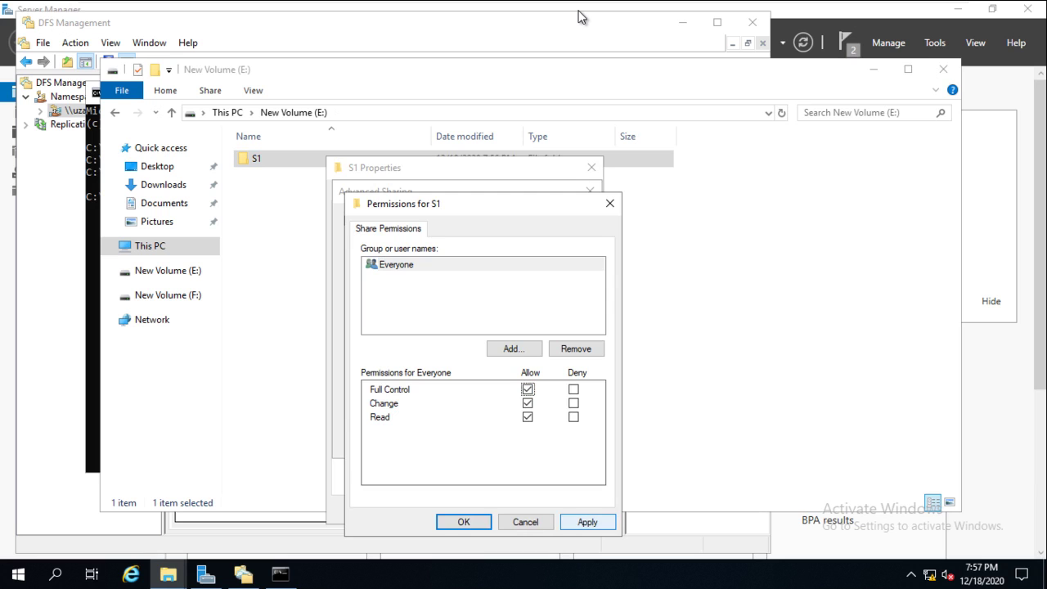
key("space")
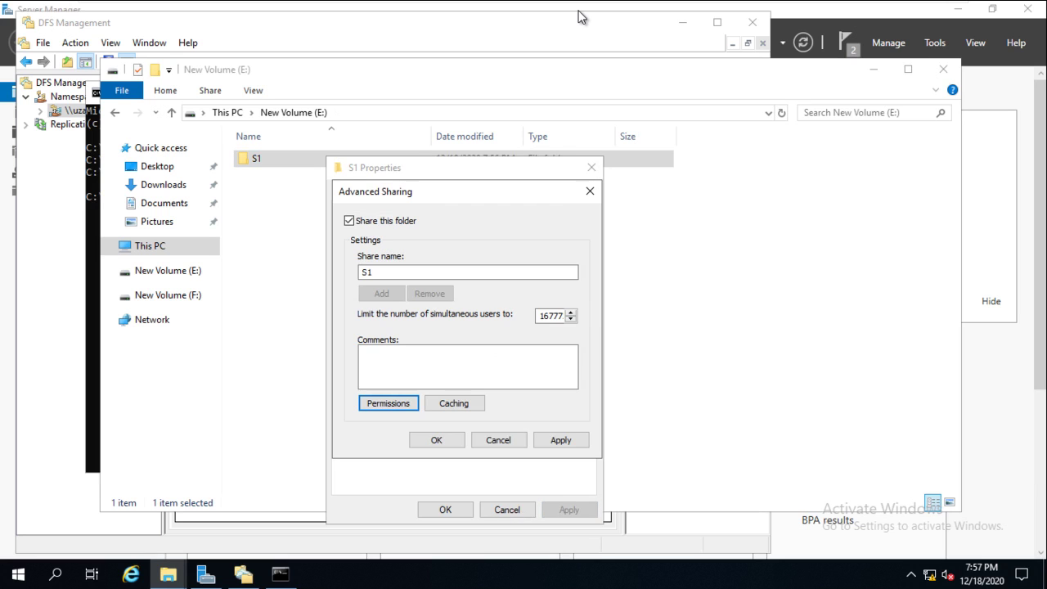
Apply the sharing settings, close S1's properties, and refresh the drive view
left_click(561, 440)
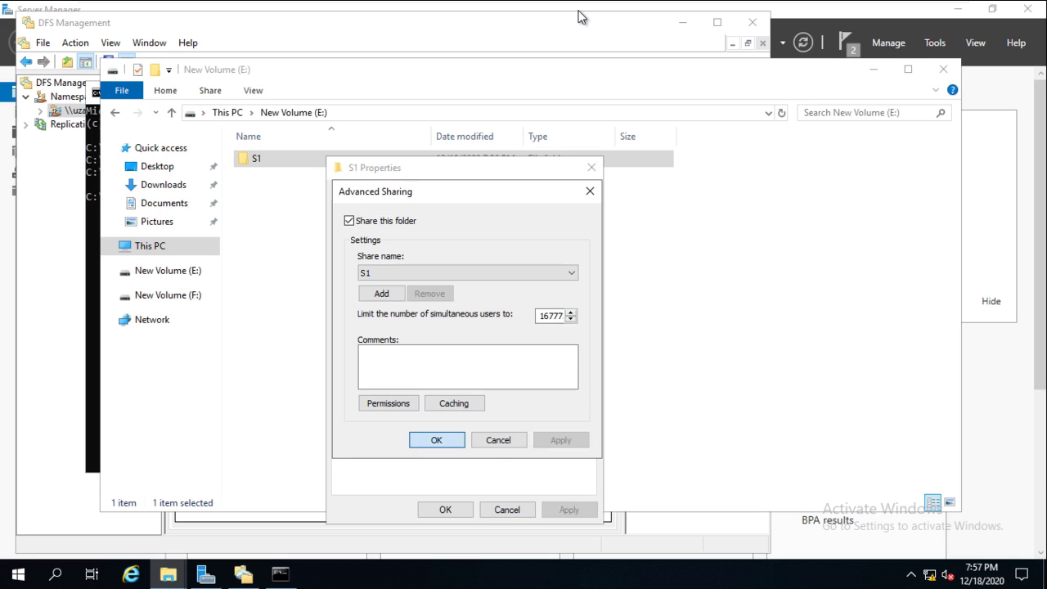
left_click(436, 440)
left_click(444, 509)
right_click(422, 311)
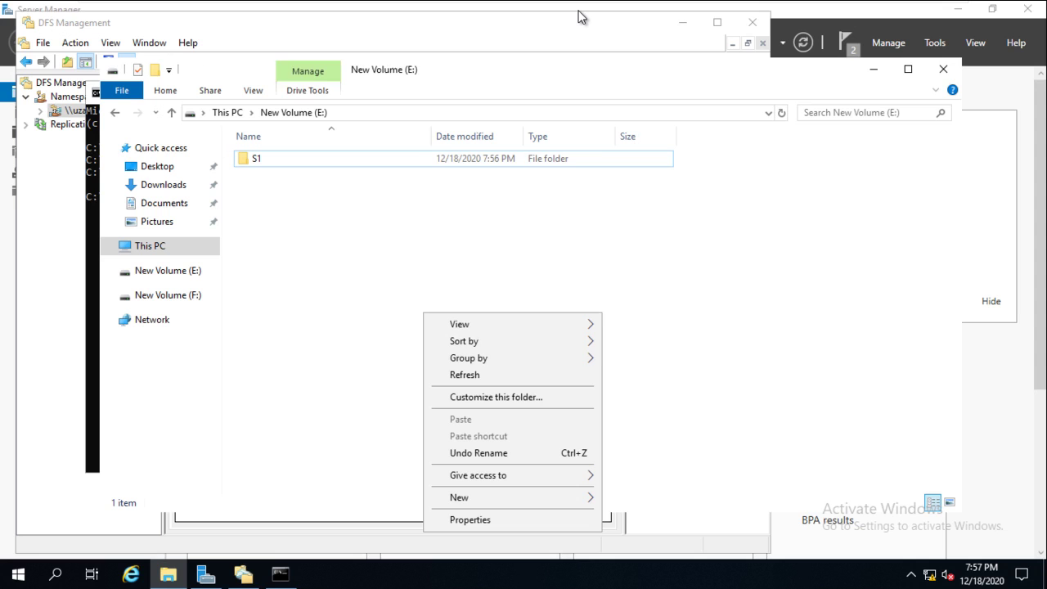
left_click(442, 374)
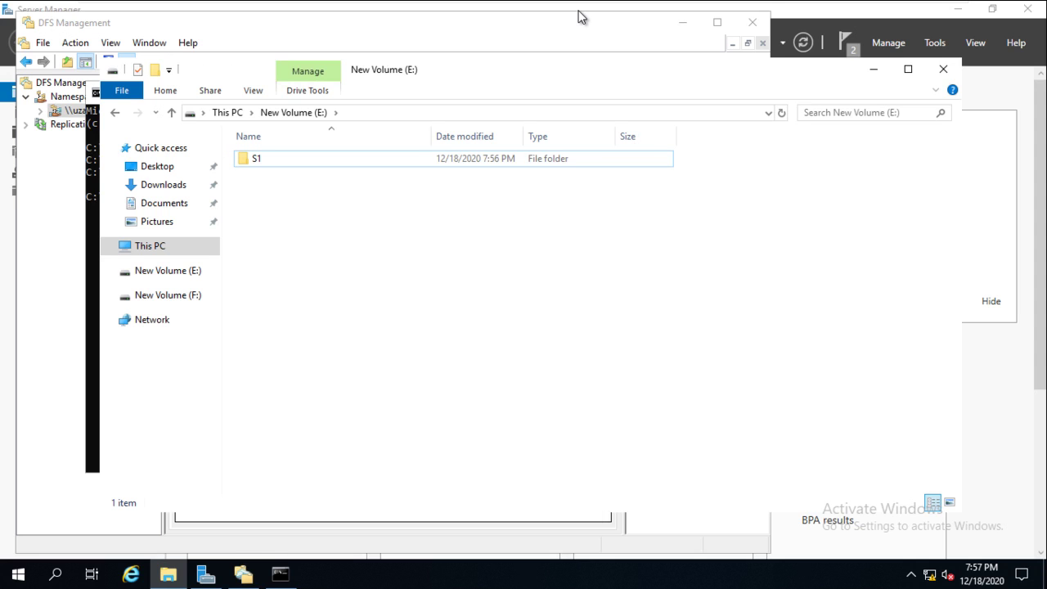
Minimize DFS Management and File Explorer and close the Command Prompt
left_click(579, 17)
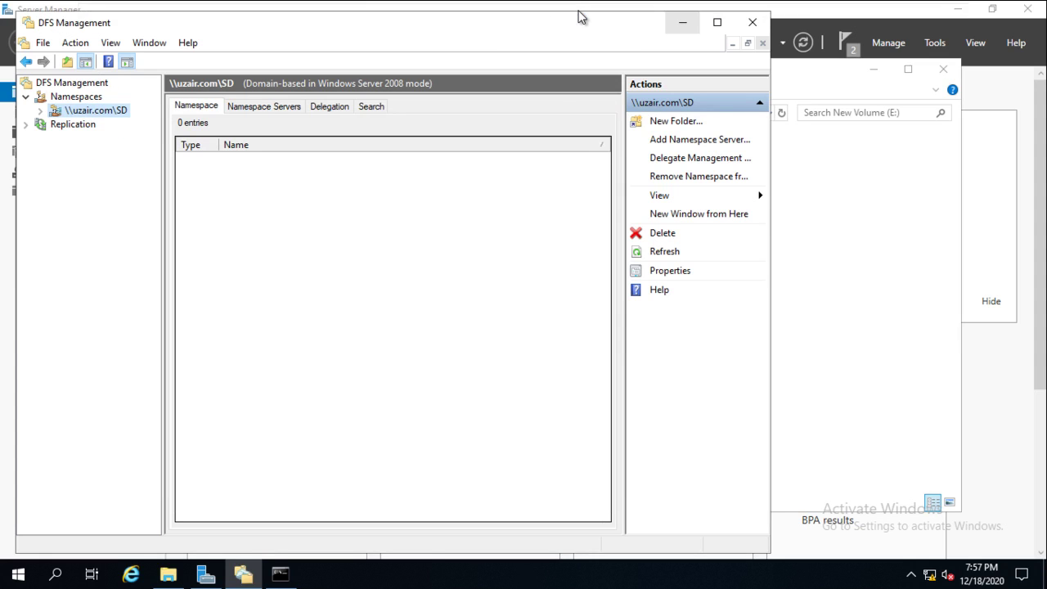
left_click(682, 22)
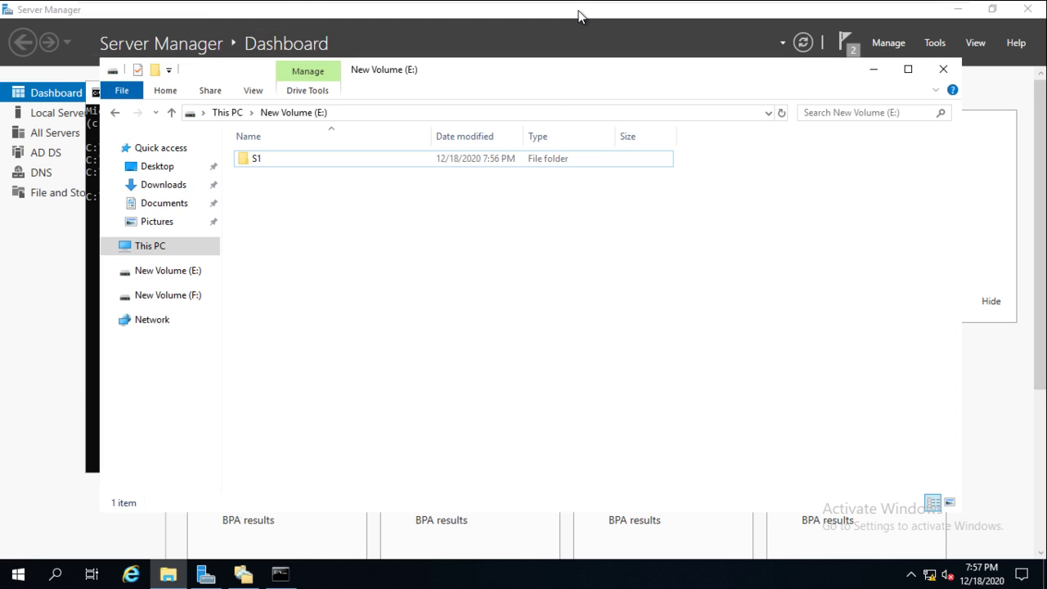
left_click(874, 69)
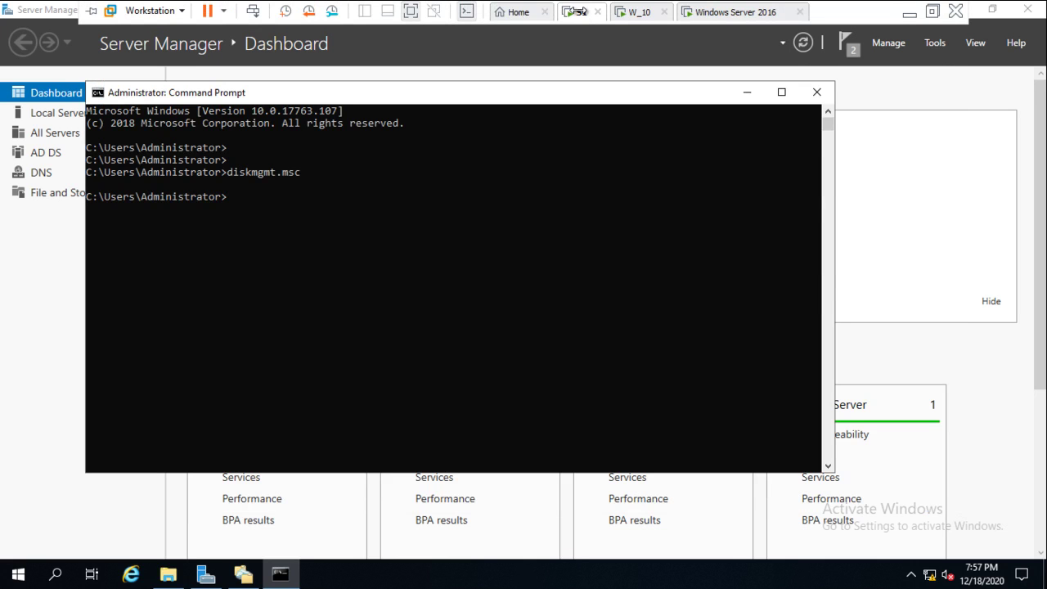
left_click(817, 92)
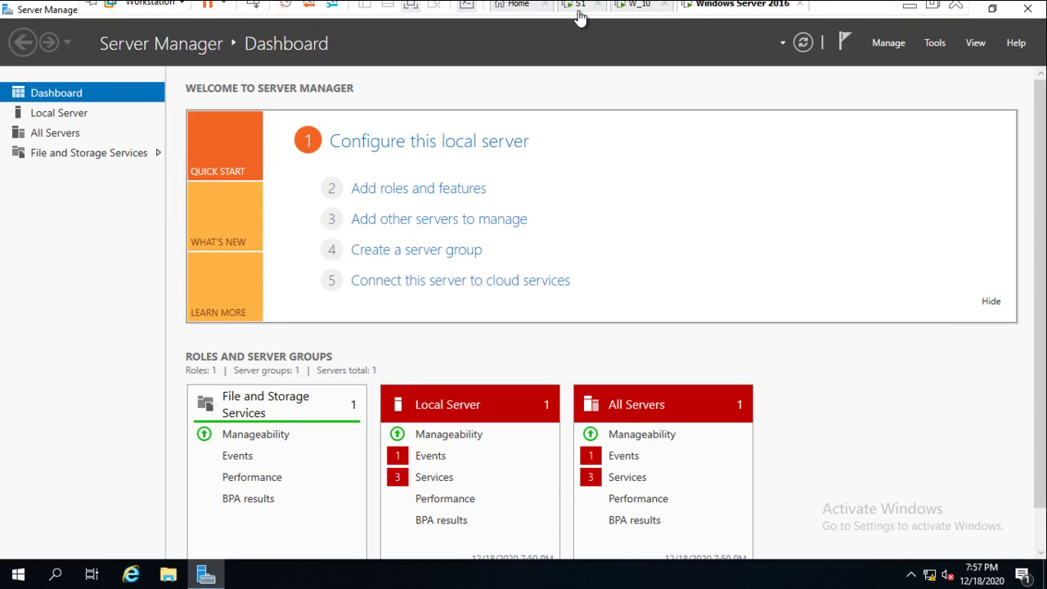
Launch DFS Management from Server Manager's Tools list
key("Return")
key("Down")
key("Down")
key("Down")
key("Down")
key("Down")
key("Up")
key("Escape")
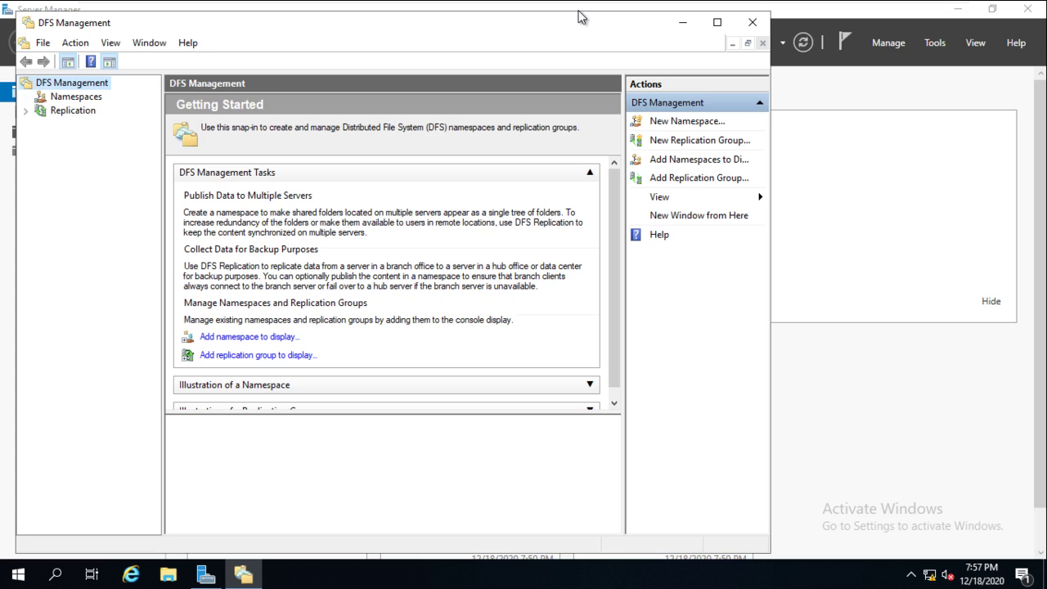
Start the New Namespace Wizard and browse for a namespace server
key("Down")
key("shift+F10")
key("Down")
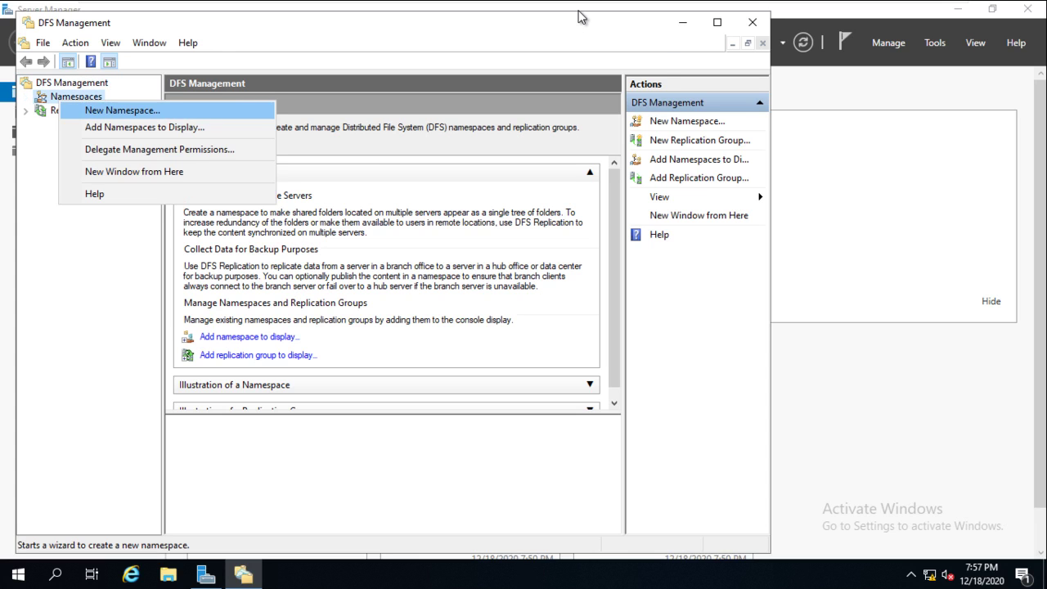
key("Return")
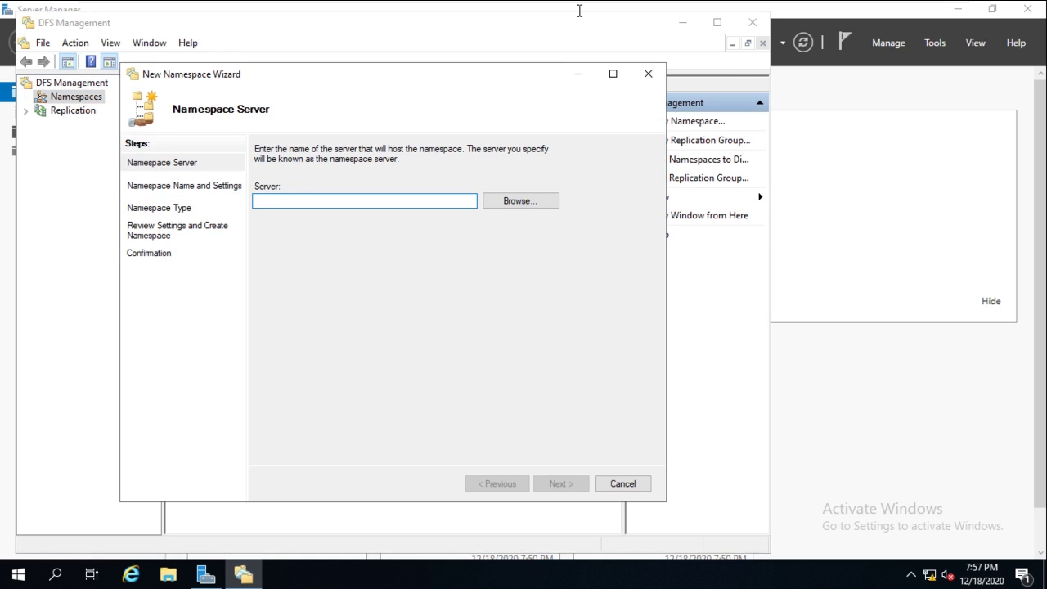
key("Tab")
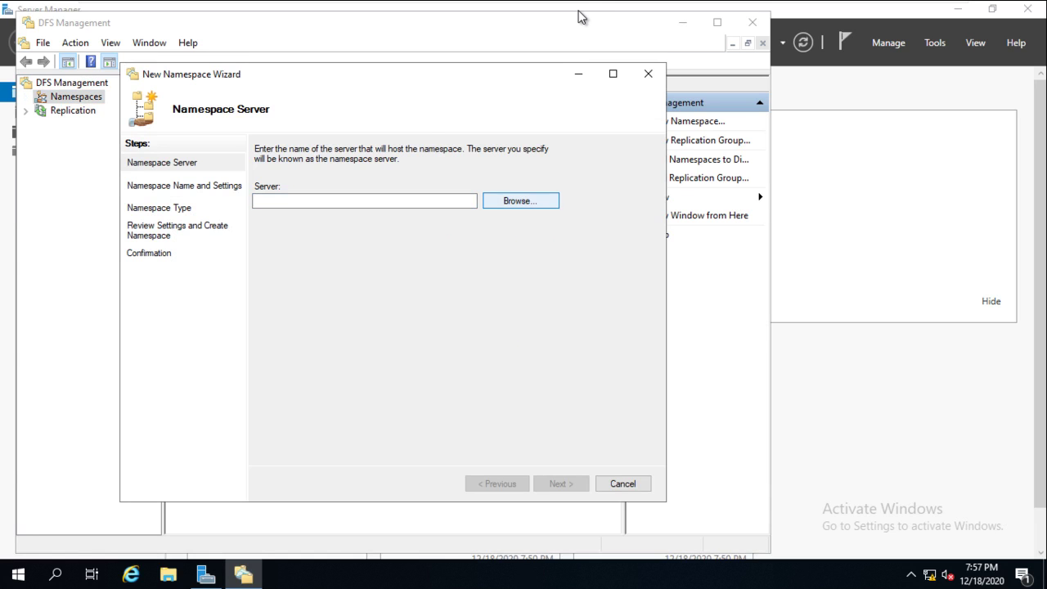
key("Return")
Enter s2 as the computer, check the name, and supply the domain username and password
type("s2")
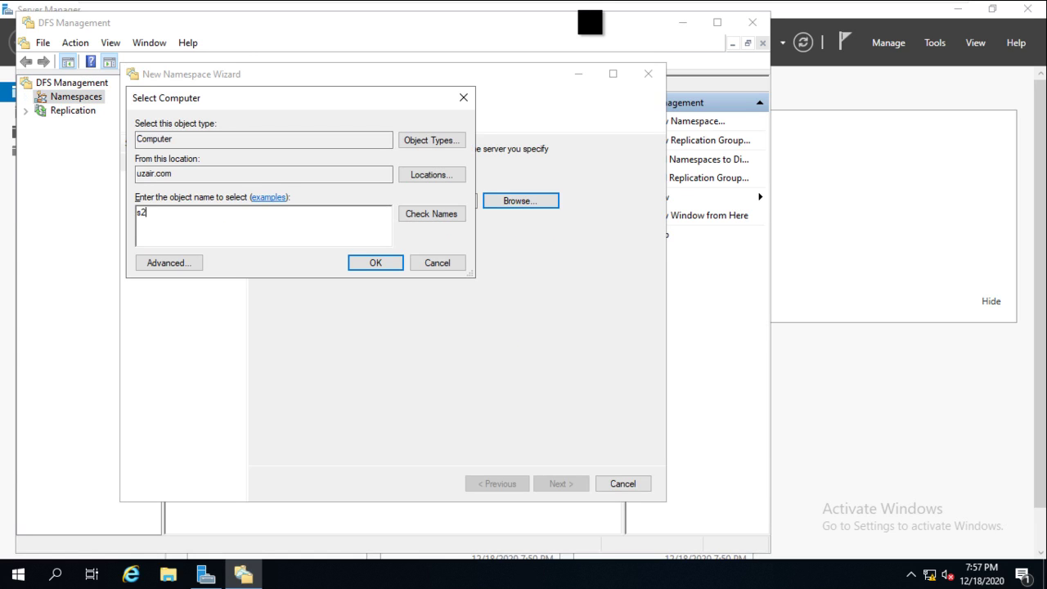
key("Tab")
key("Return")
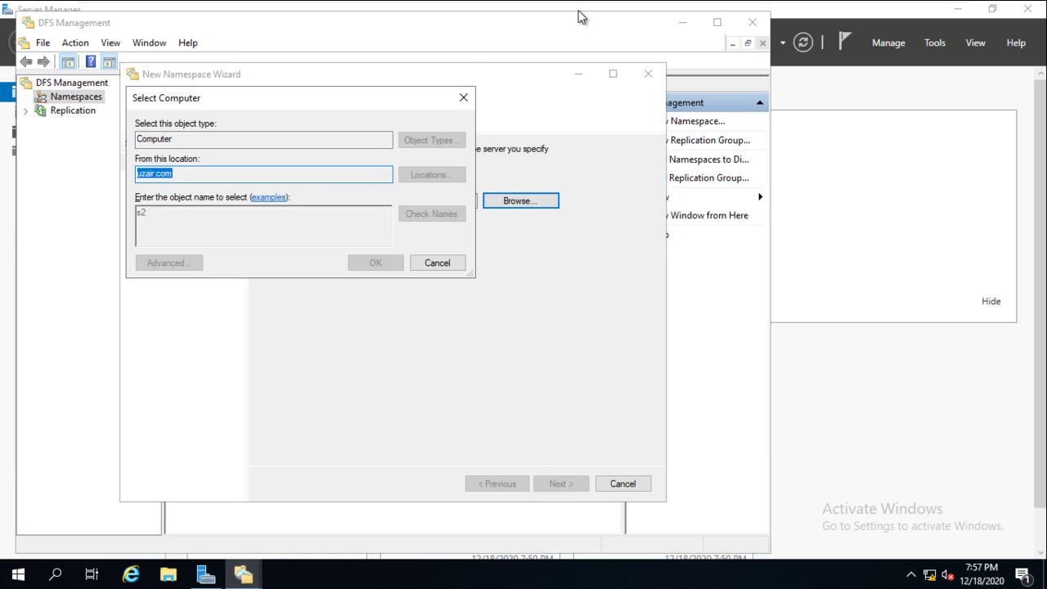
type("hammad")
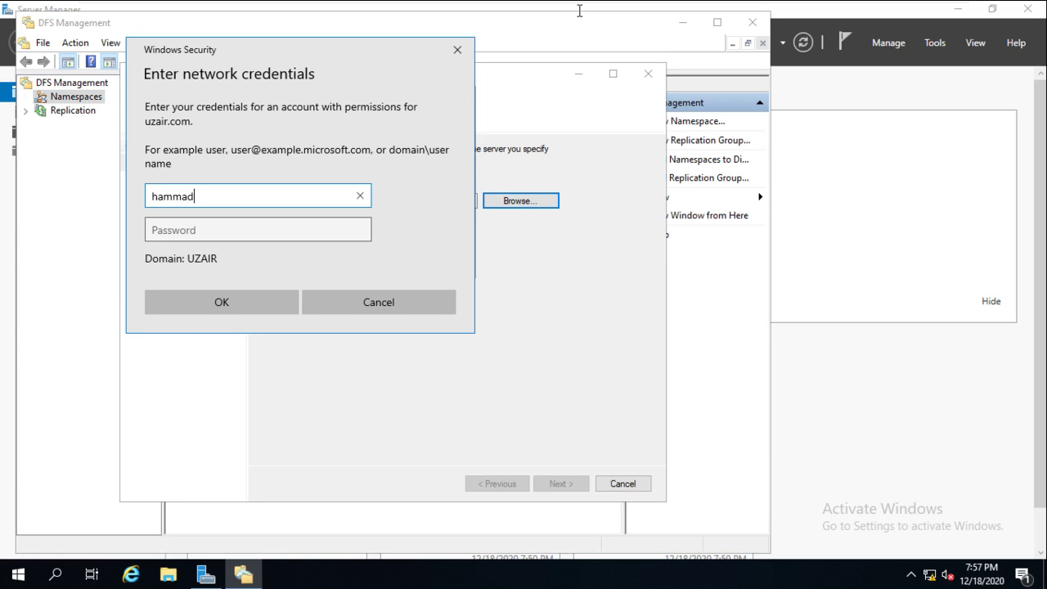
key("Tab")
key("Caps_Lock")
key("Caps_Lock")
type("p")
key("BackSpace")
type("p")
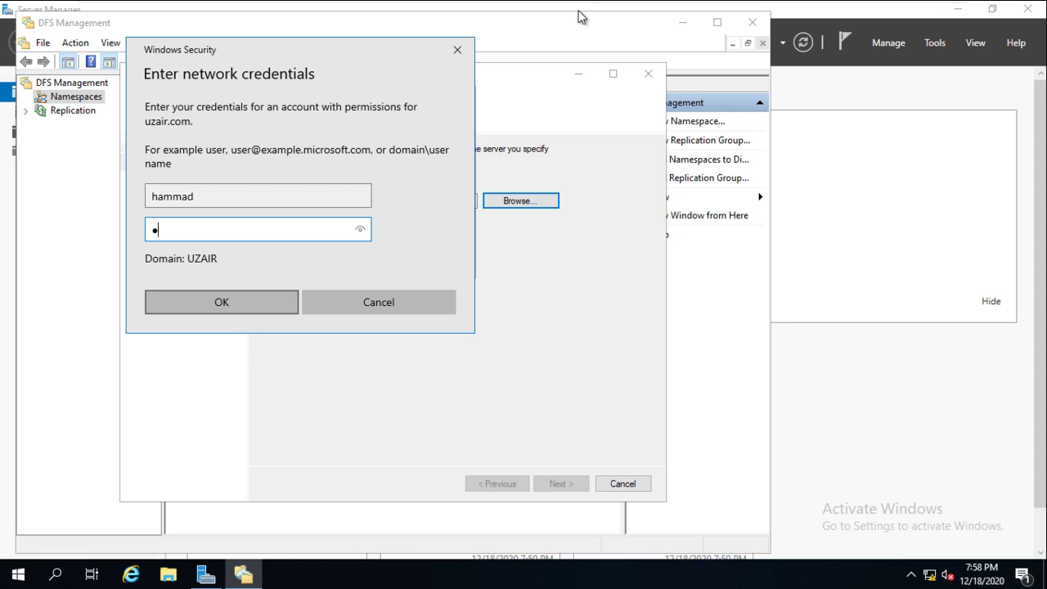
key("Return")
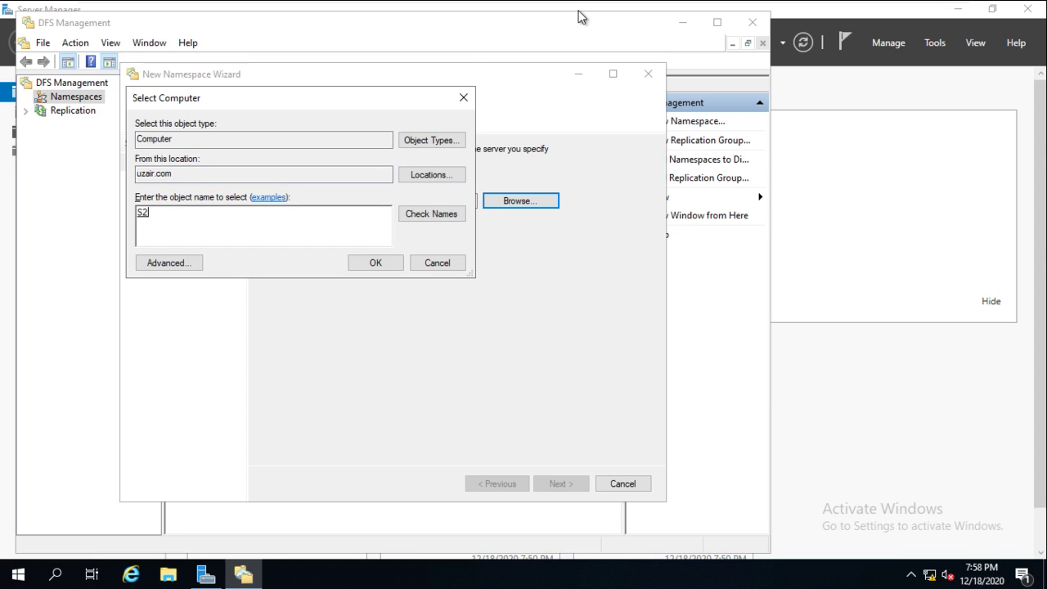
Confirm s2 as the namespace server and continue to the Namespace Name page
key("Return")
key("Tab")
key("Return")
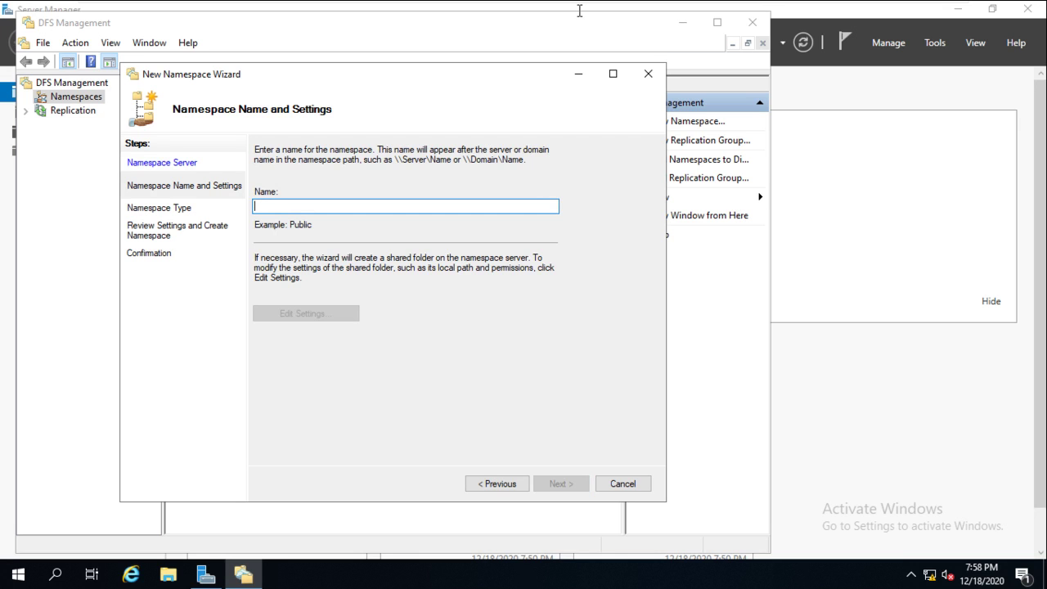
Enter SD2 as the namespace name and continue to the namespace type page
type("SD2")
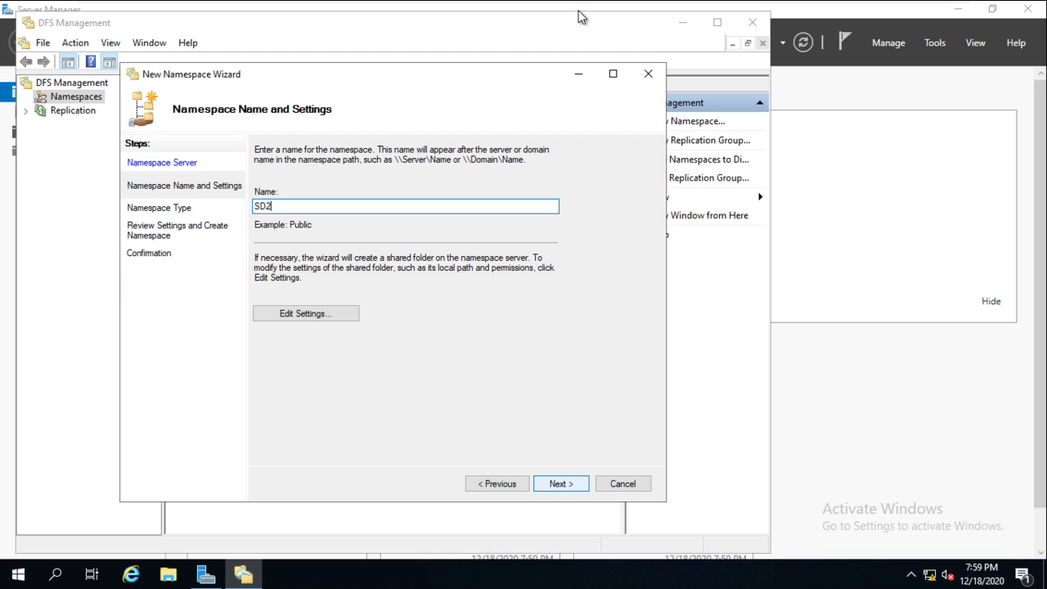
key("Return")
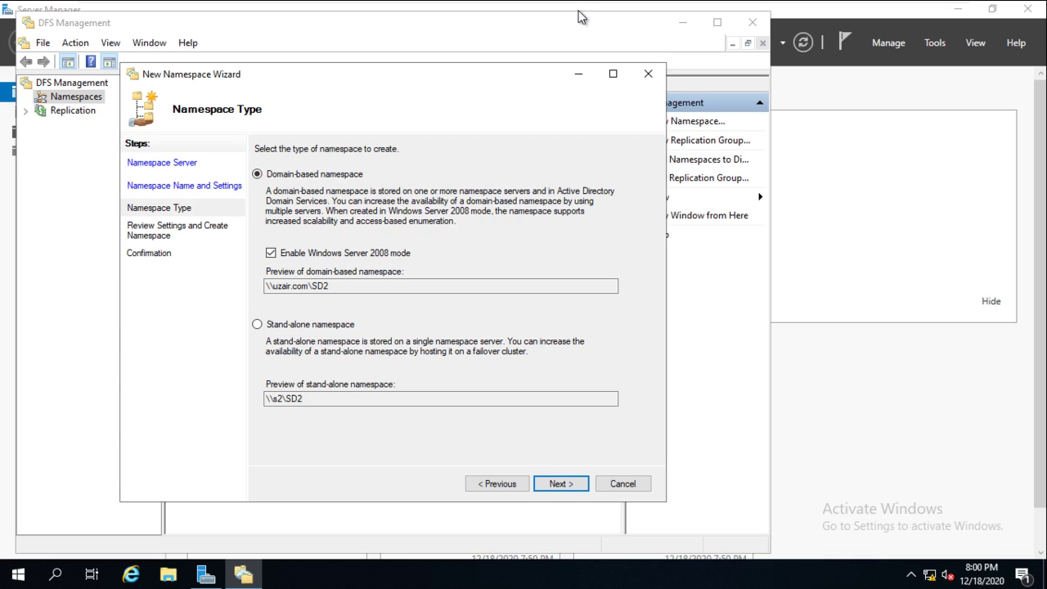
Choose Stand-alone namespace, create SD2 on s2, and close the wizard
key("alt+s")
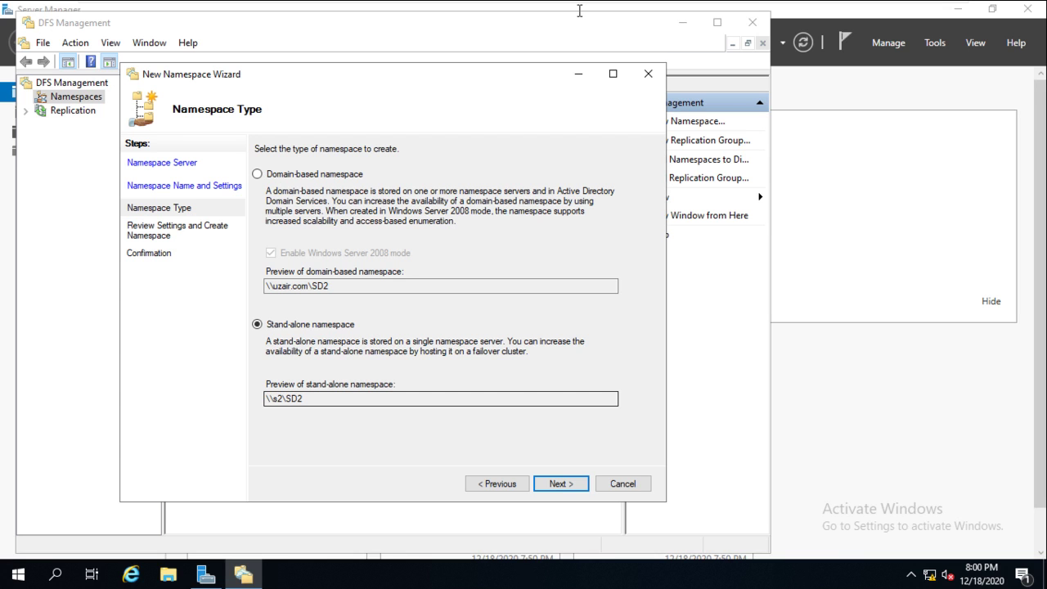
key("Return")
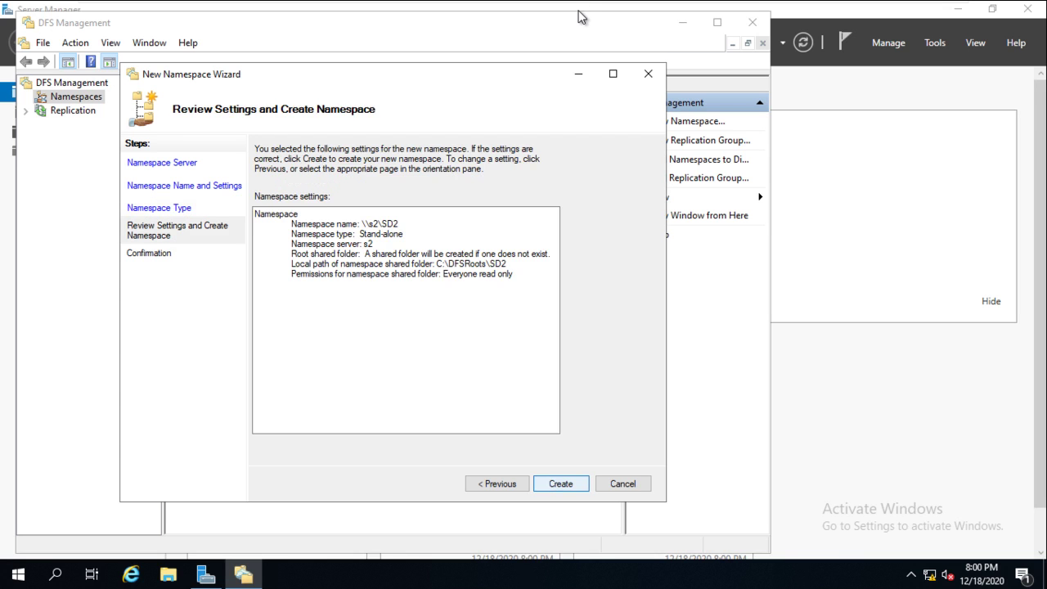
key("Return")
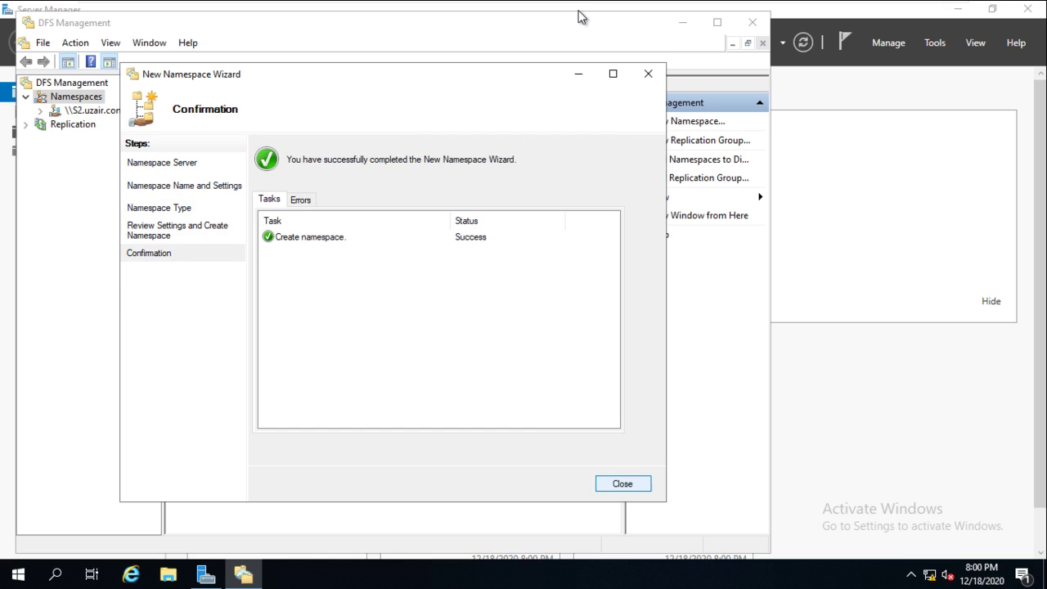
key("Return")
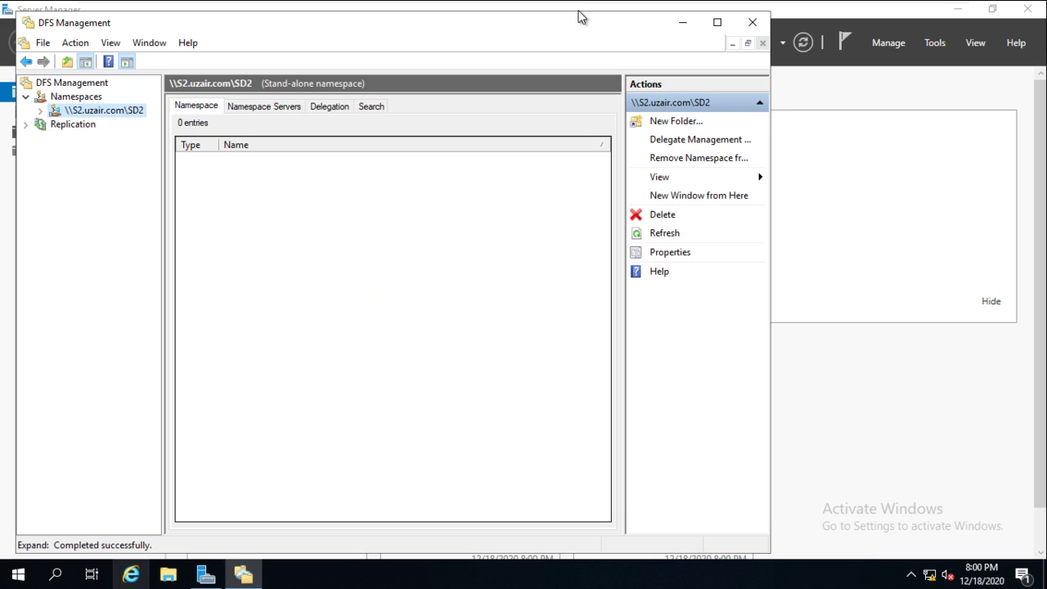
Open the New Volume (E:) drive in a new File Explorer window
key("super+e")
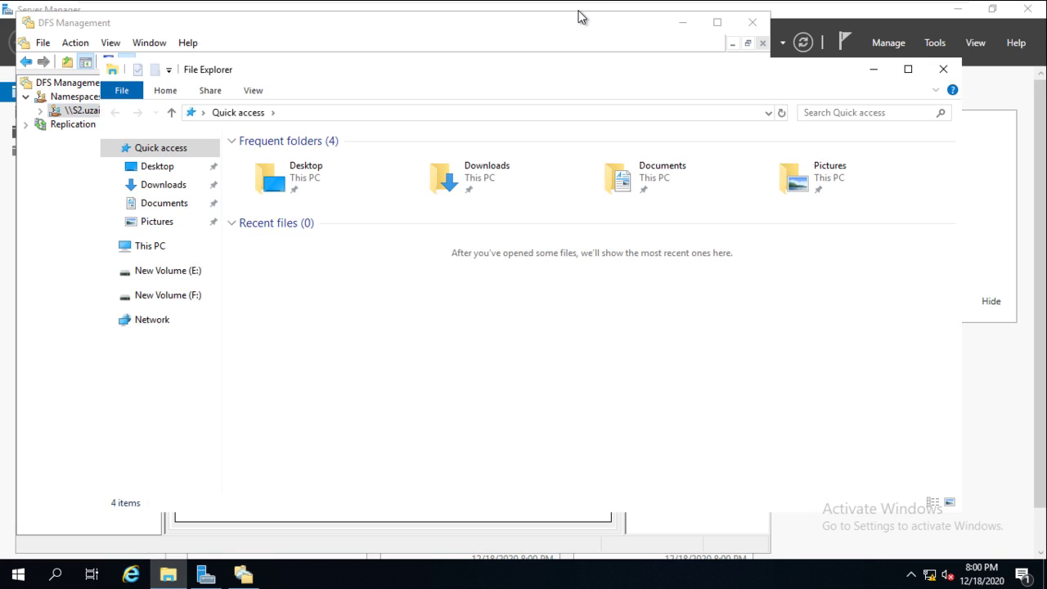
left_click(150, 246)
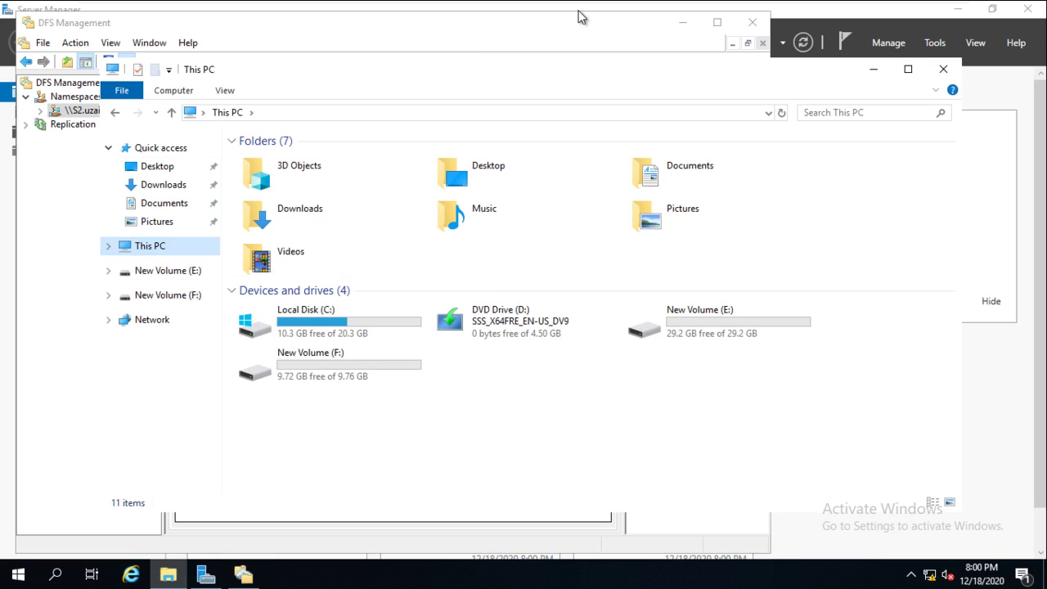
double_click(700, 319)
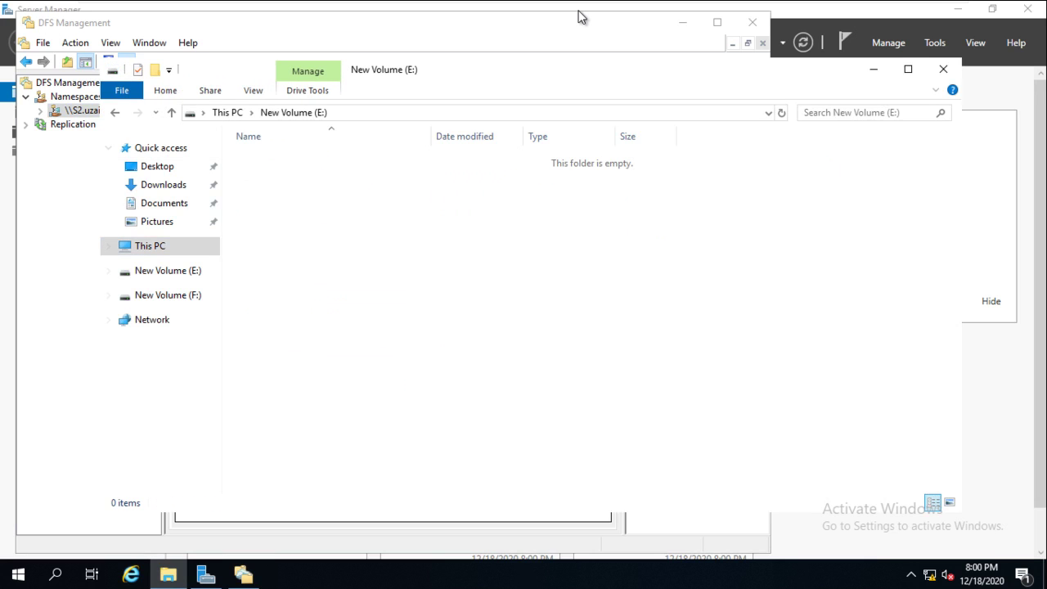
Create a new folder named S2 on the empty drive
right_click(398, 215)
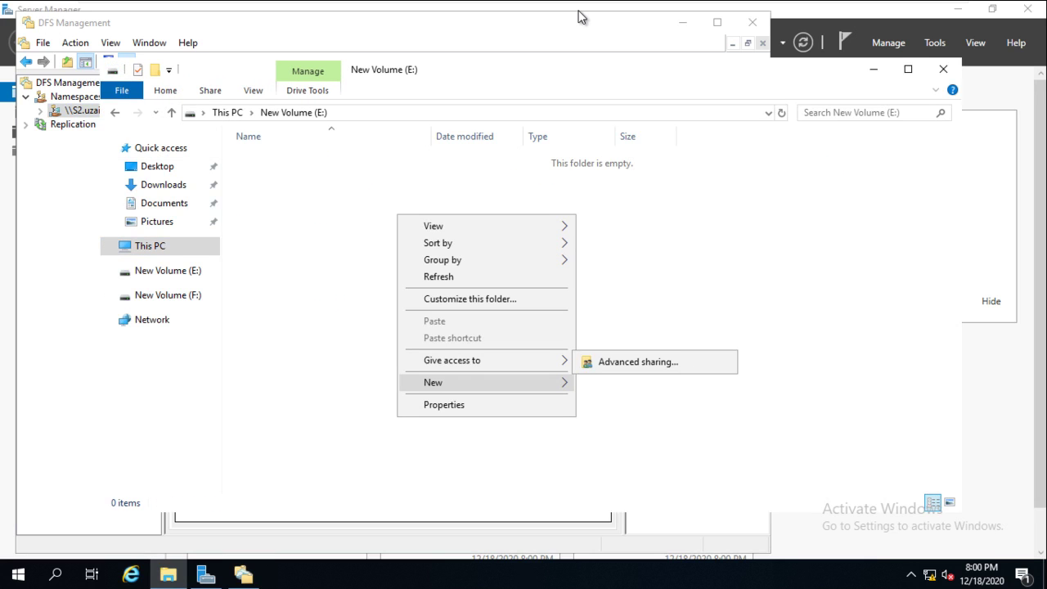
mouse_move(491, 382)
key("Return")
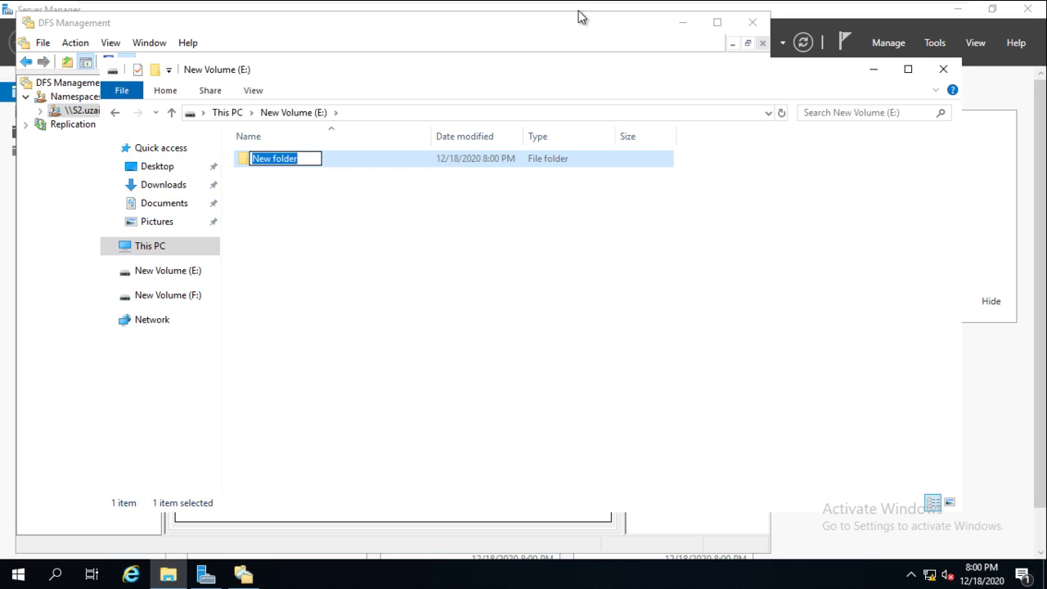
type("S2")
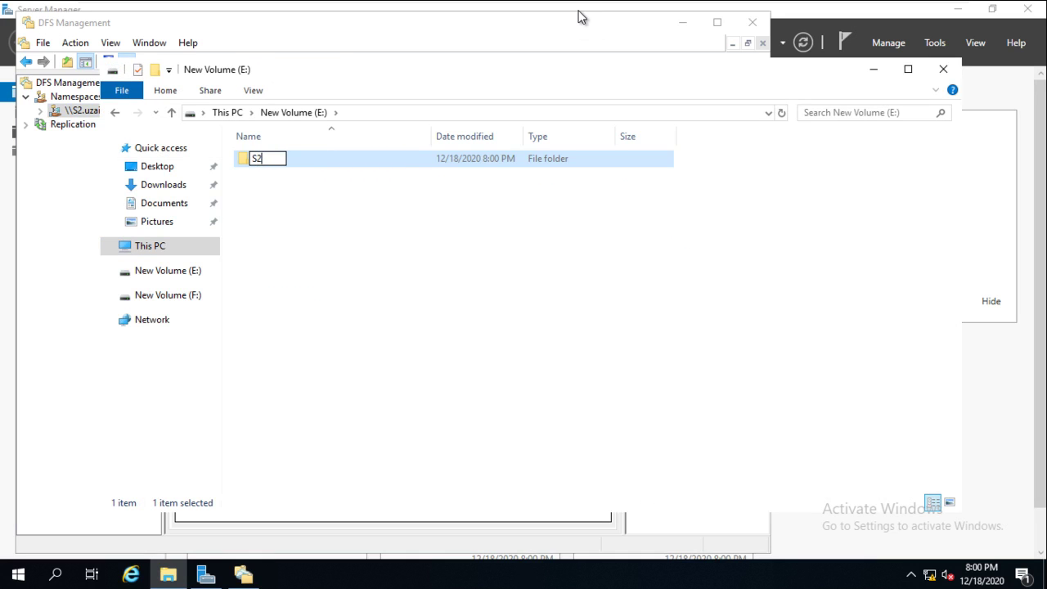
key("Return")
right_click(379, 233)
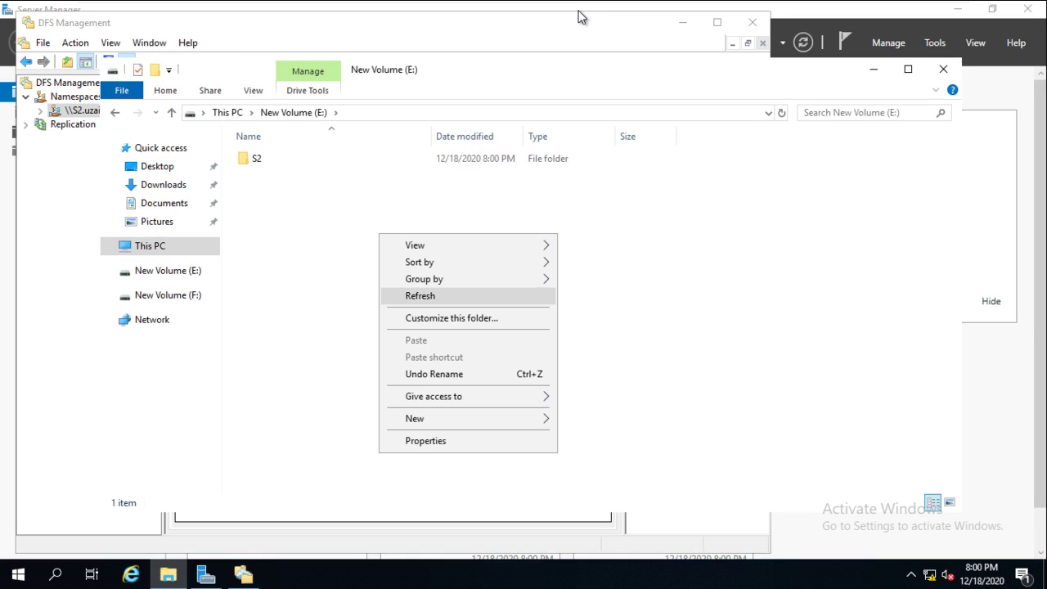
key("Escape")
right_click(264, 161)
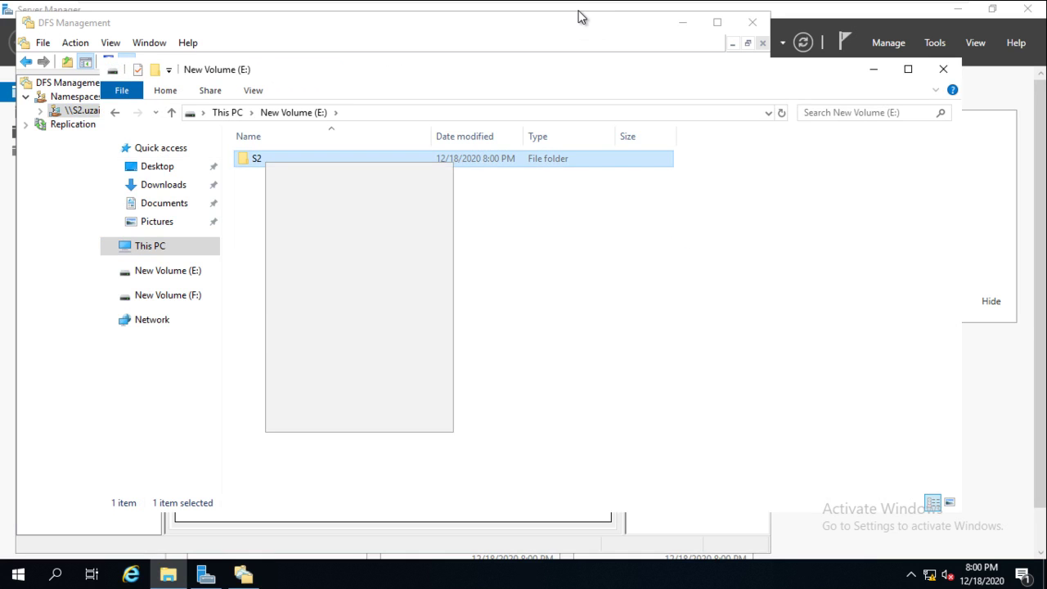
Open S2's Advanced Sharing settings and tick Share this folder
left_click(303, 419)
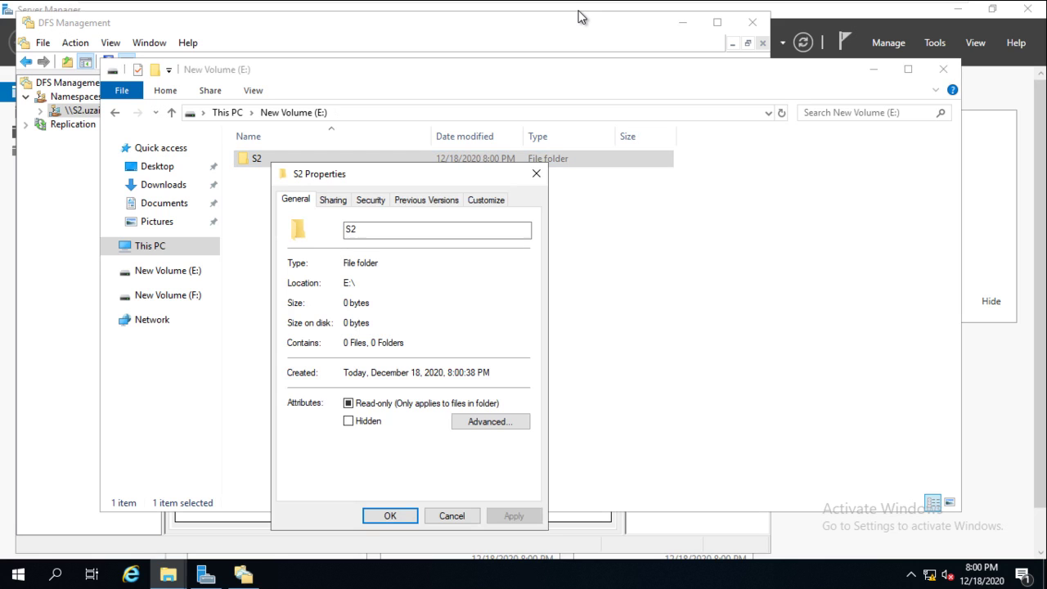
key("ctrl+Tab")
key("Tab")
key("Return")
key("space")
Allow Everyone Full Control in S2's share permissions, apply, and close the dialogs
key("Tab")
key("Tab")
key("Tab")
key("Tab")
key("space")
key("Tab")
key("Tab")
key("space")
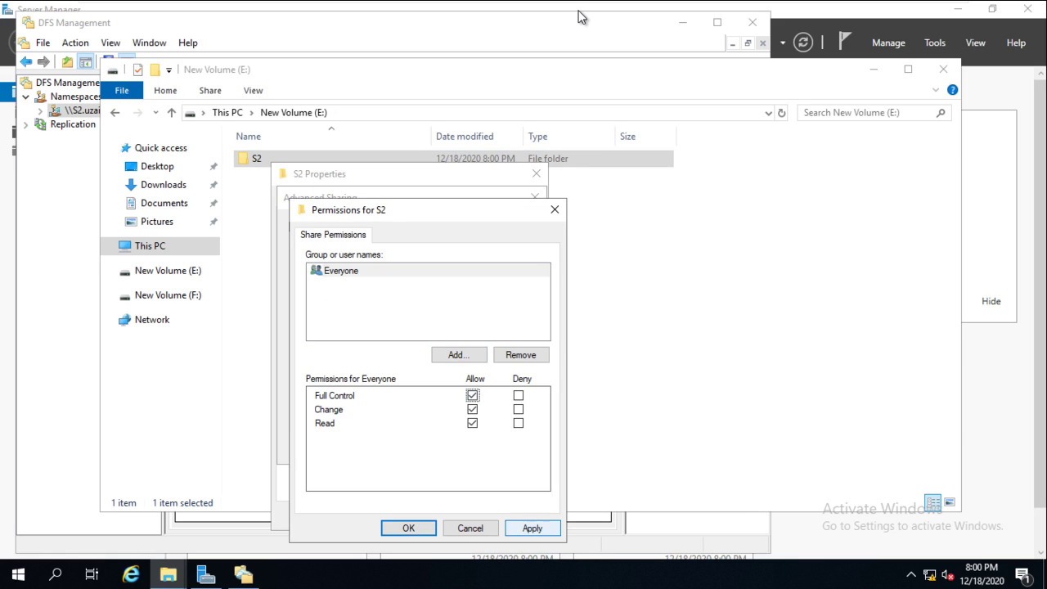
key("alt+a")
key("shift+Tab")
key("shift+Tab")
key("Return")
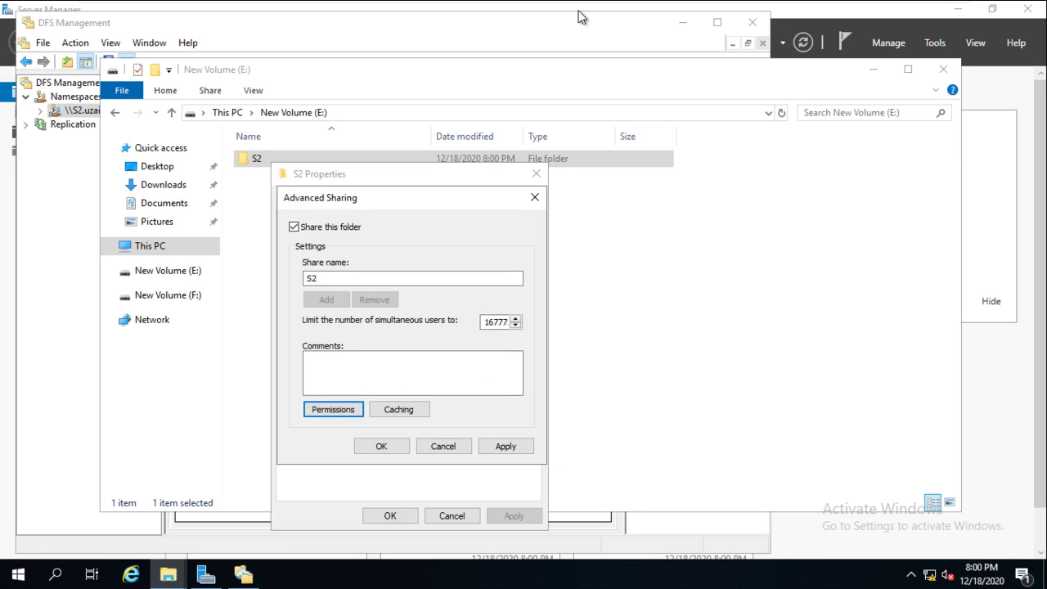
key("alt+a")
key("Return")
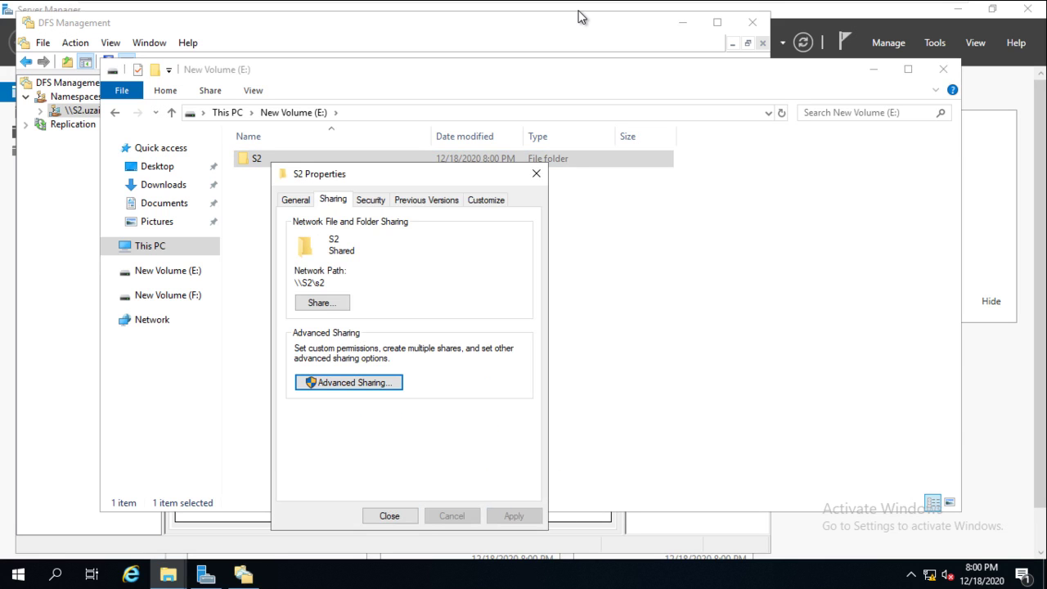
key("Return")
Refresh the New Volume (E:) folder view
key("ctrl+space")
key("shift+F10")
key("Down")
key("Down")
key("Down")
key("Down")
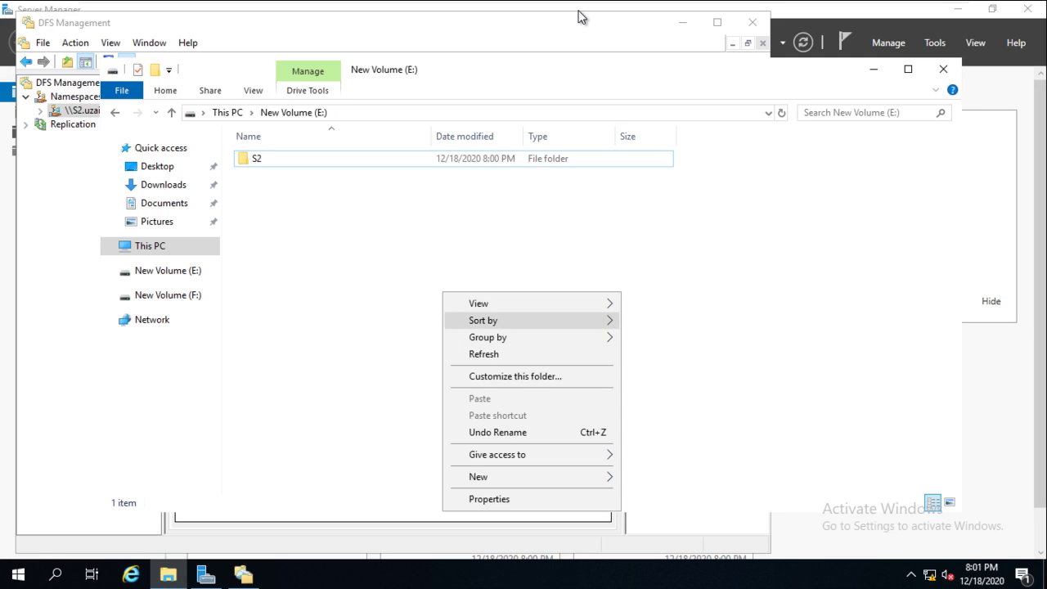
key("Return")
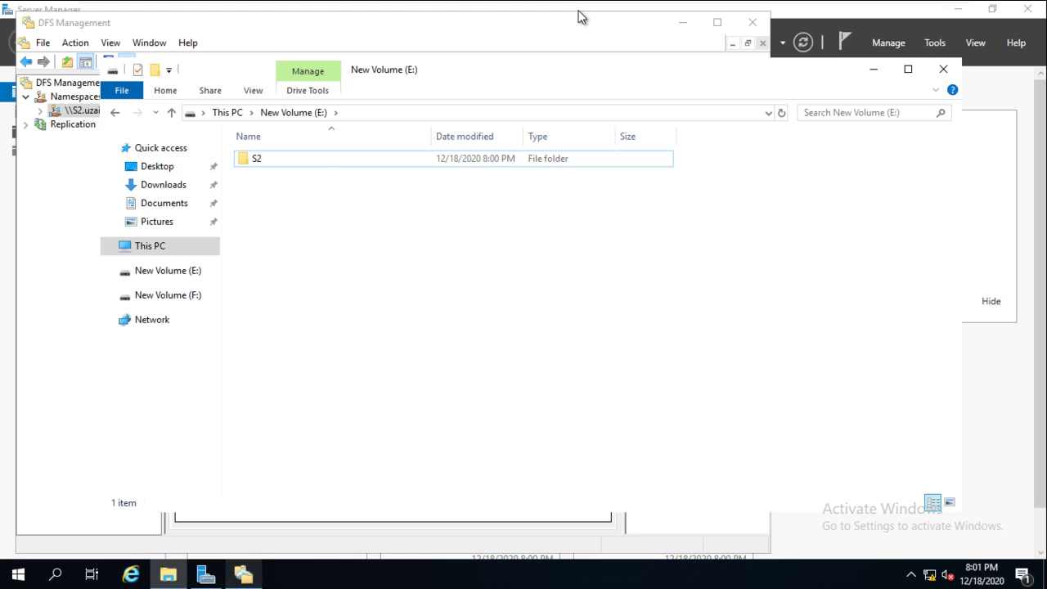
Switch to the other server's VM and launch DFS Management from Server Manager Tools
left_click(581, 15)
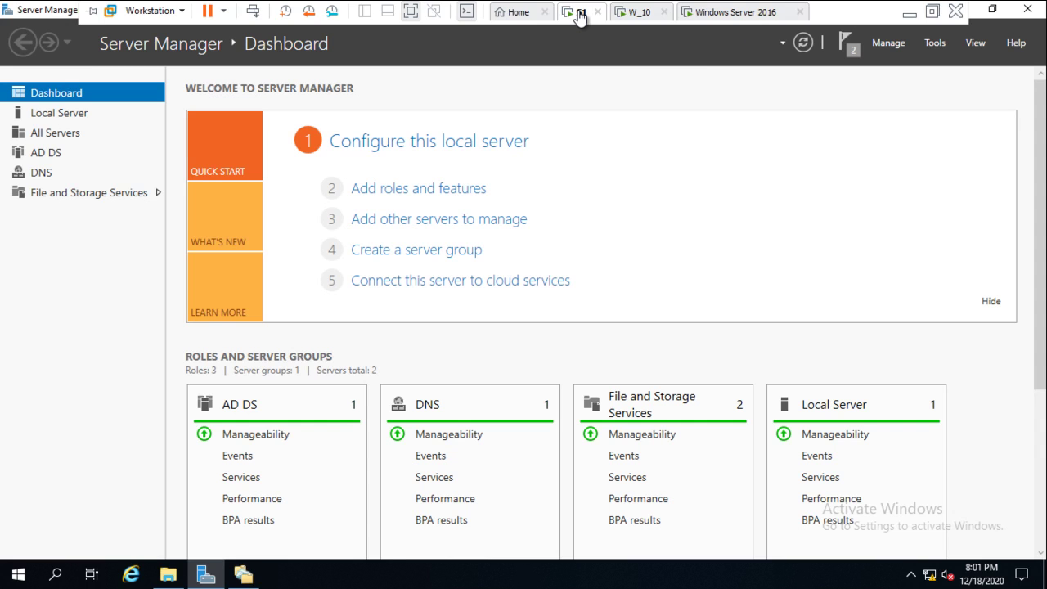
key("alt+t")
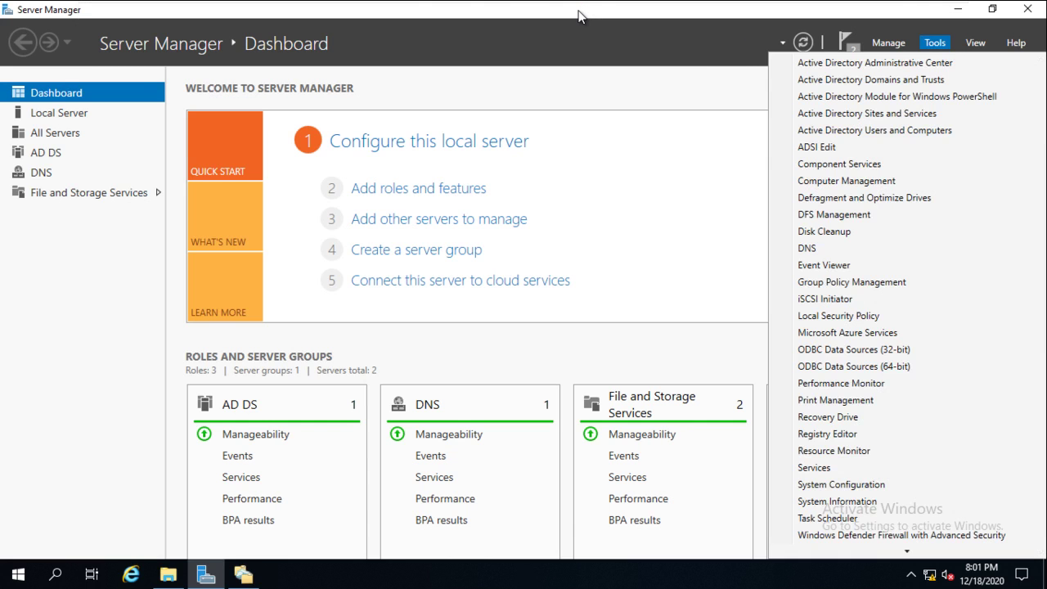
key("Return")
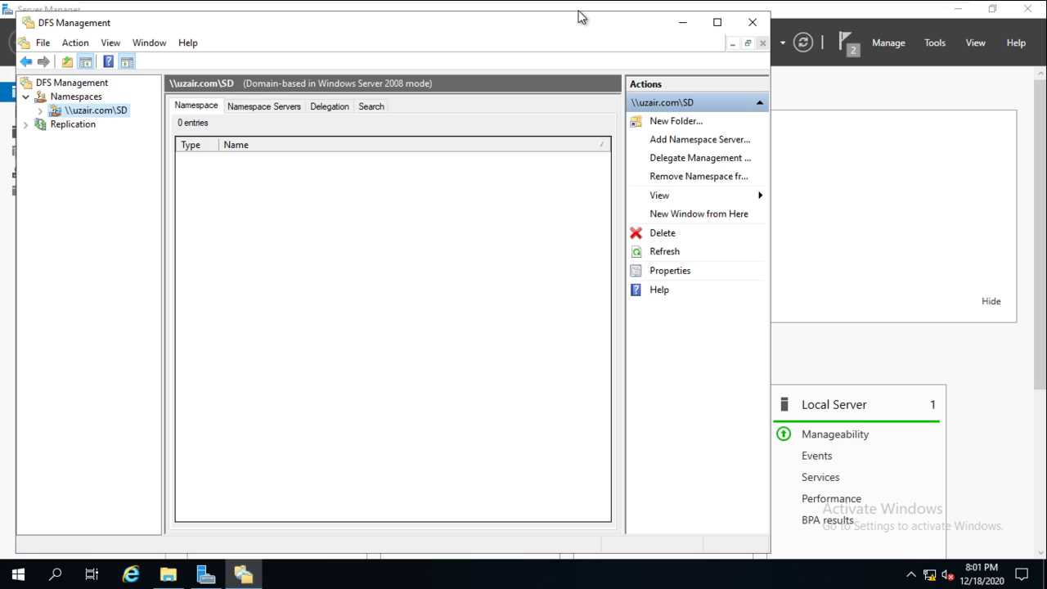
Open the New Folder dialog for the \\uzair.com\SD namespace
key("shift+F10")
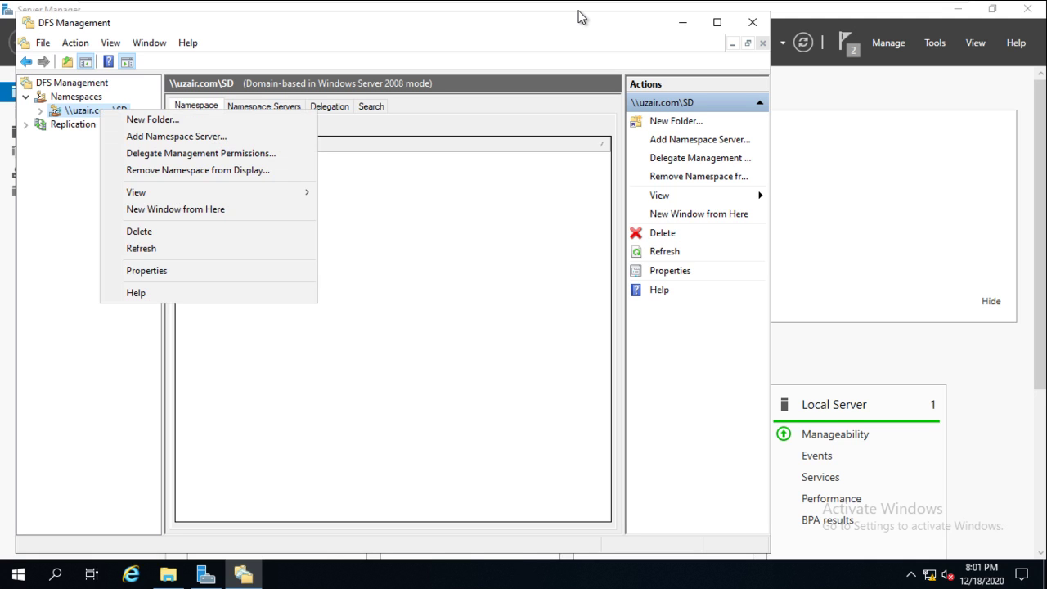
key("Escape")
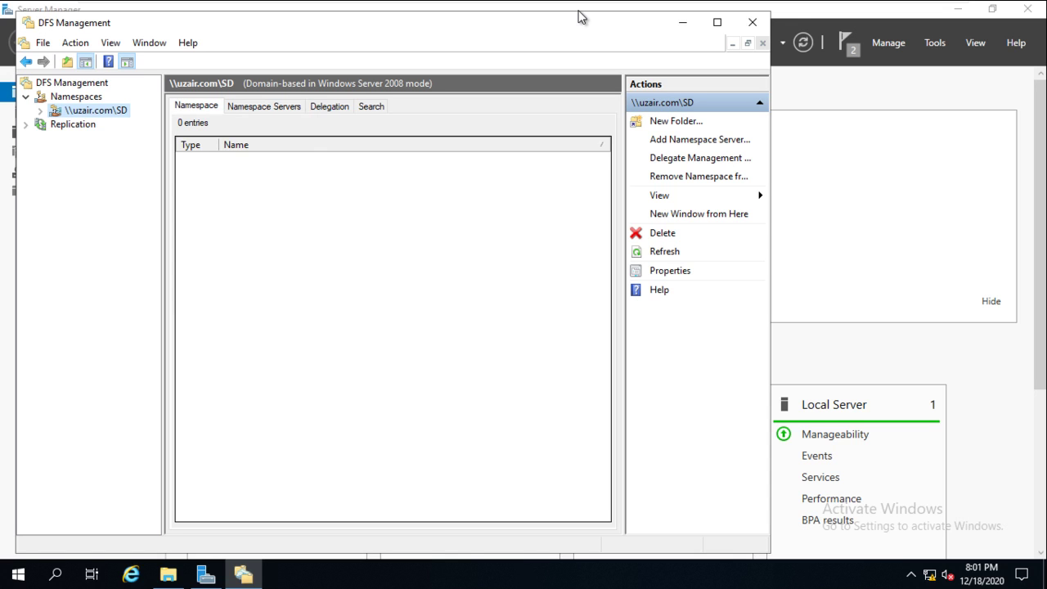
key("shift+F10")
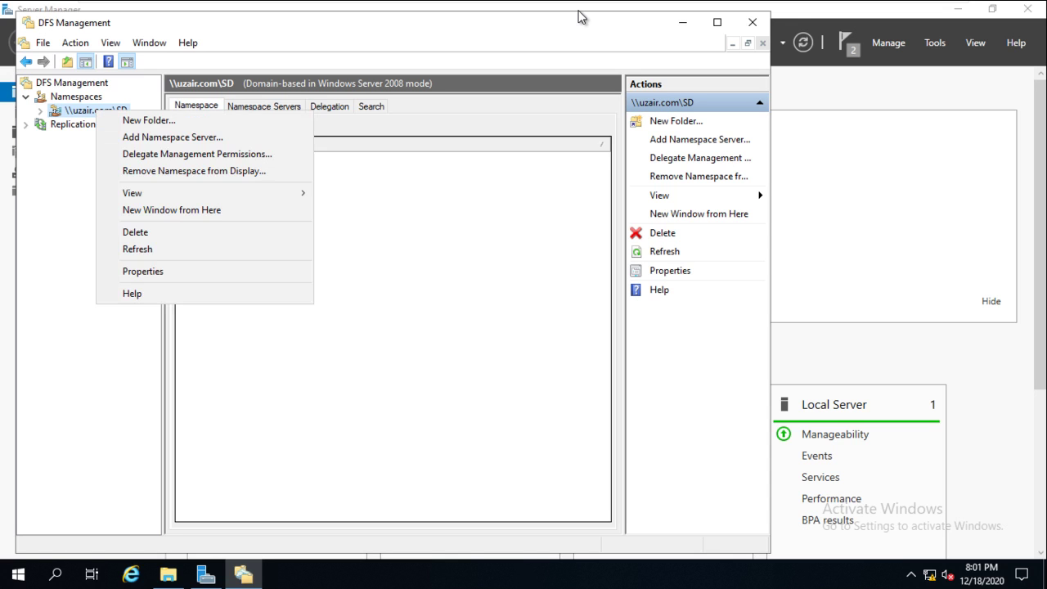
key("Down")
key("Return")
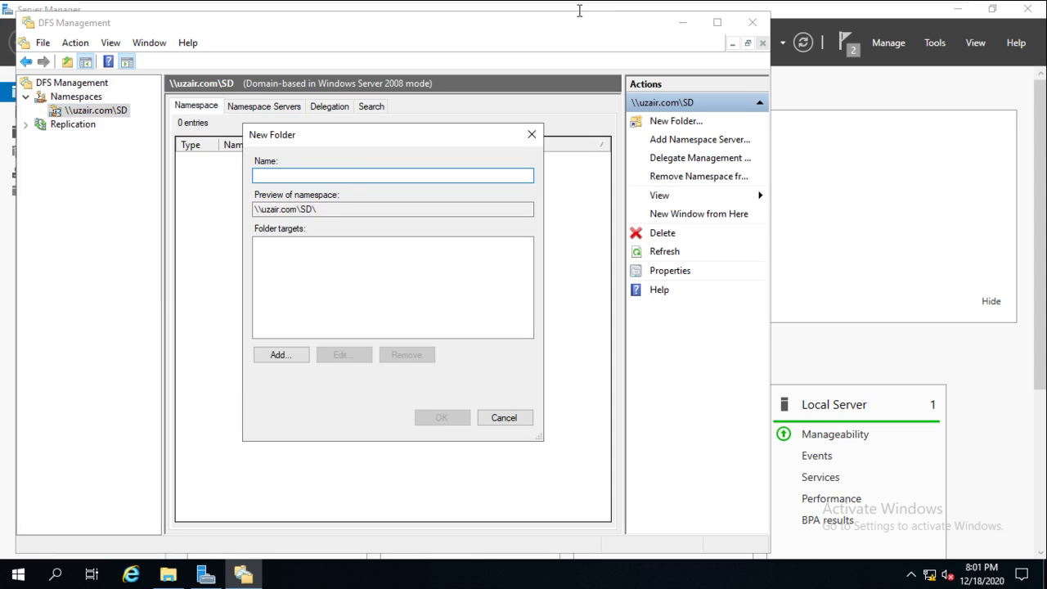
Name the new folder 'data' and add \\S1\S1 as its first folder target
type("data")
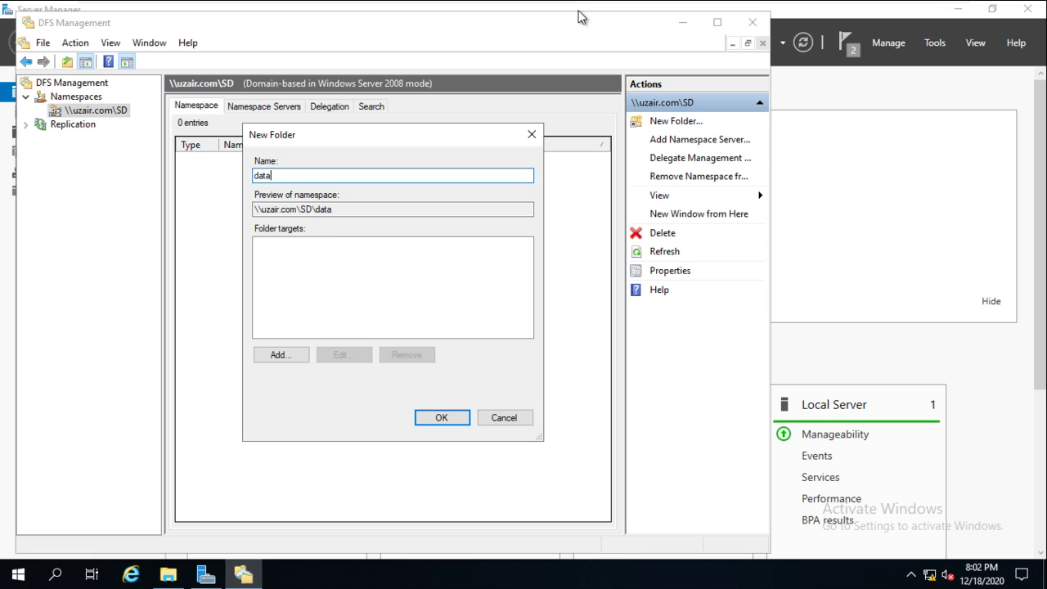
key("alt+a")
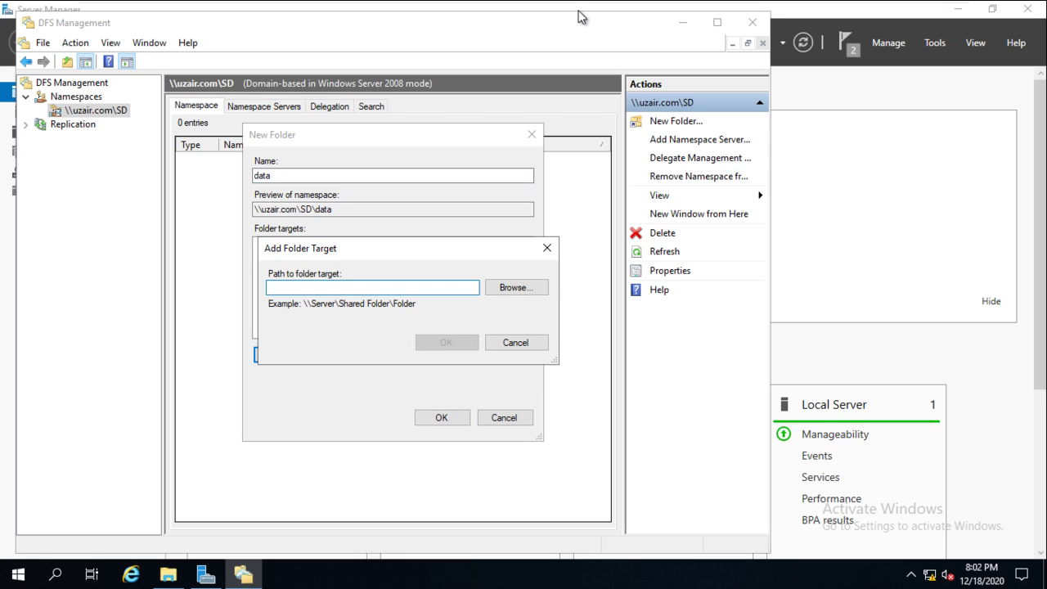
key("alt+b")
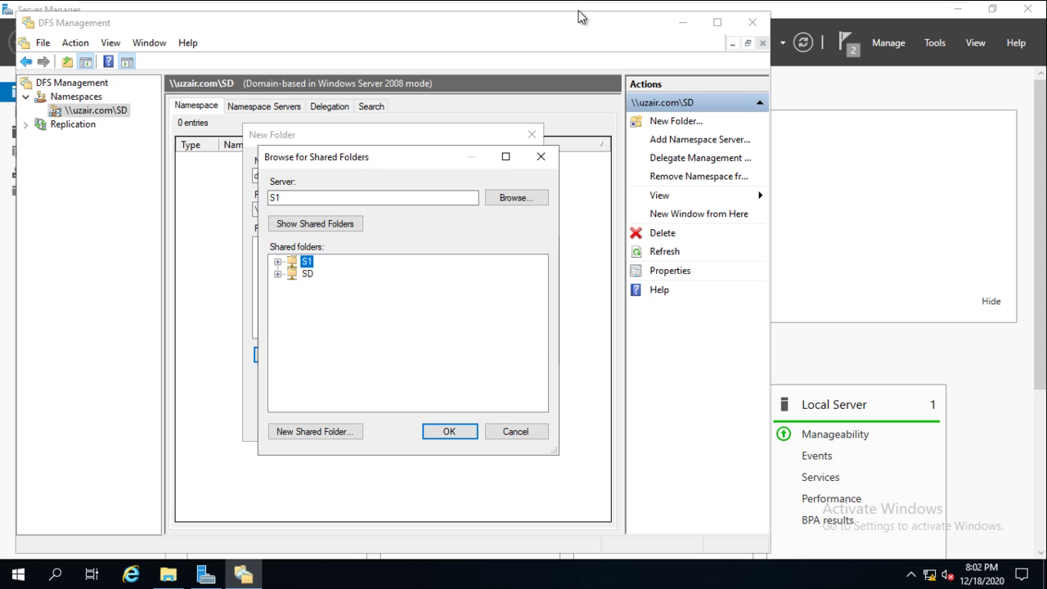
key("Tab")
key("Tab")
key("Tab")
key("Tab")
key("Return")
key("Tab")
key("Return")
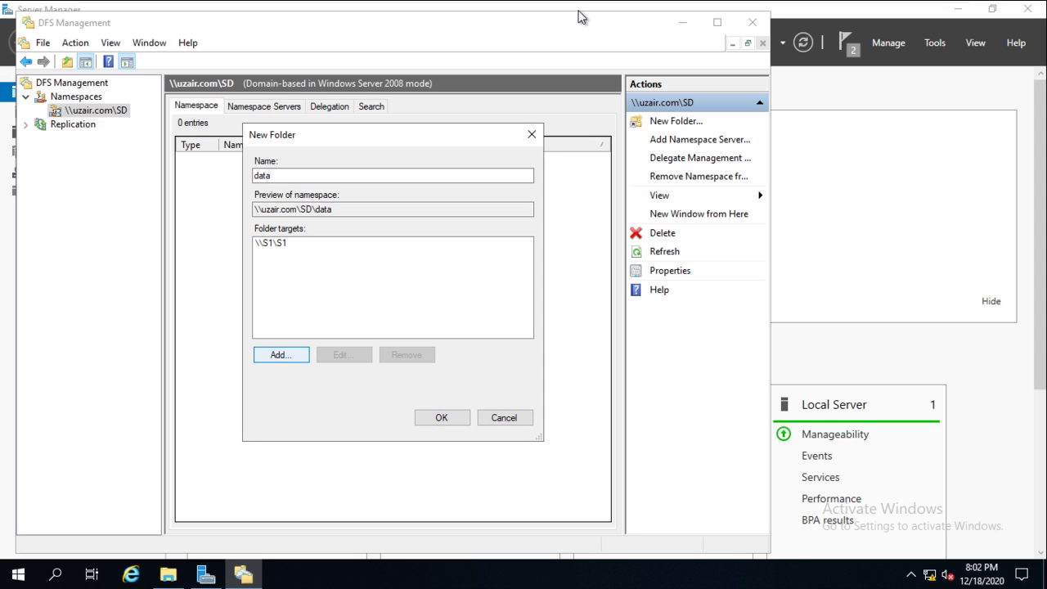
Add \\S2\S2 from server S2 as the second folder target and confirm the folder
key("Return")
key("Tab")
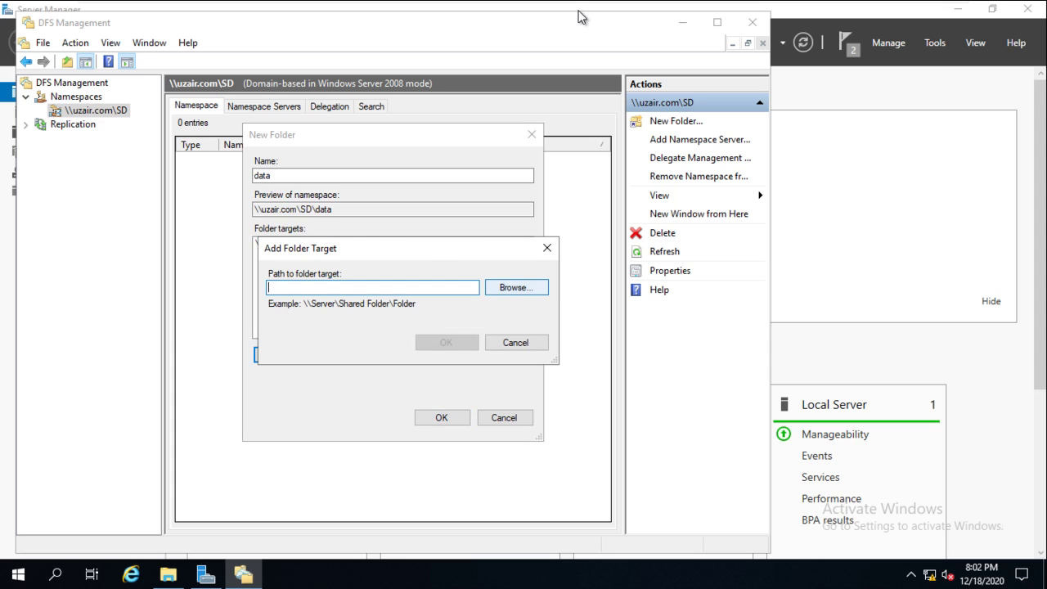
key("Return")
key("shift+Tab")
key("shift+Tab")
key("Return")
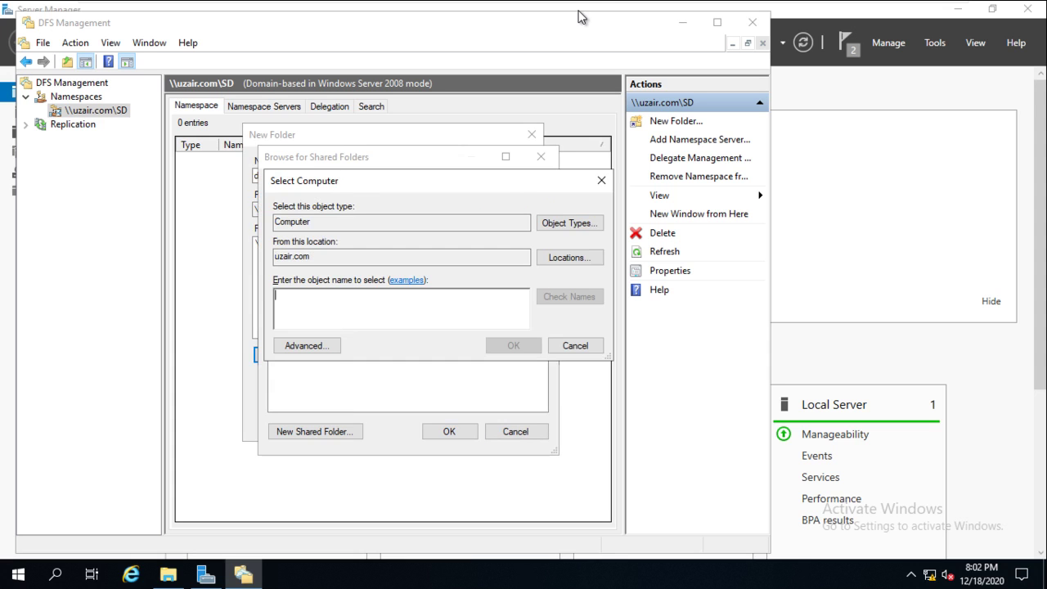
type("s2")
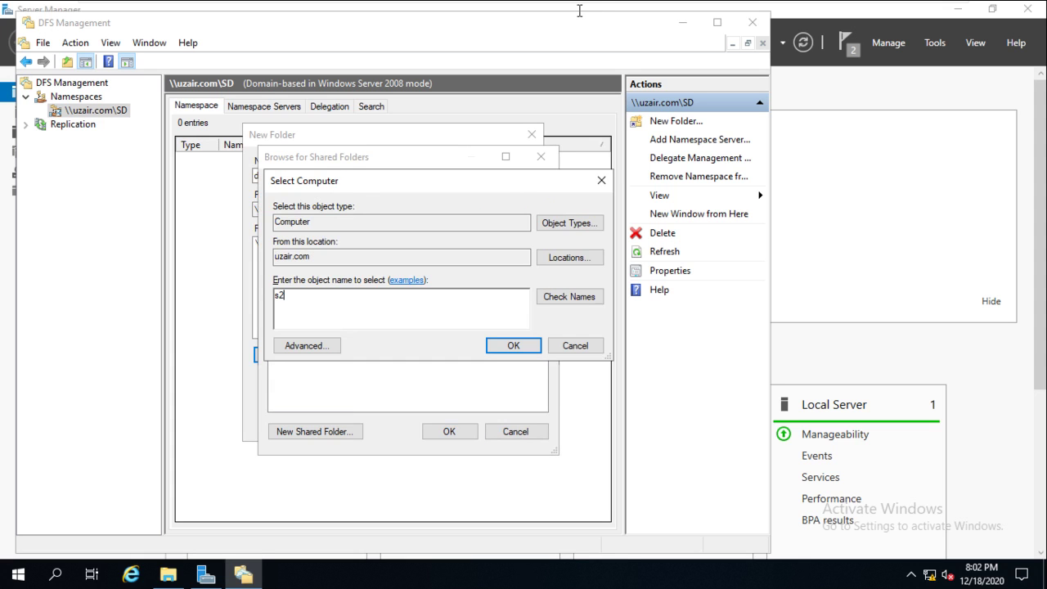
key("Return")
key("Return")
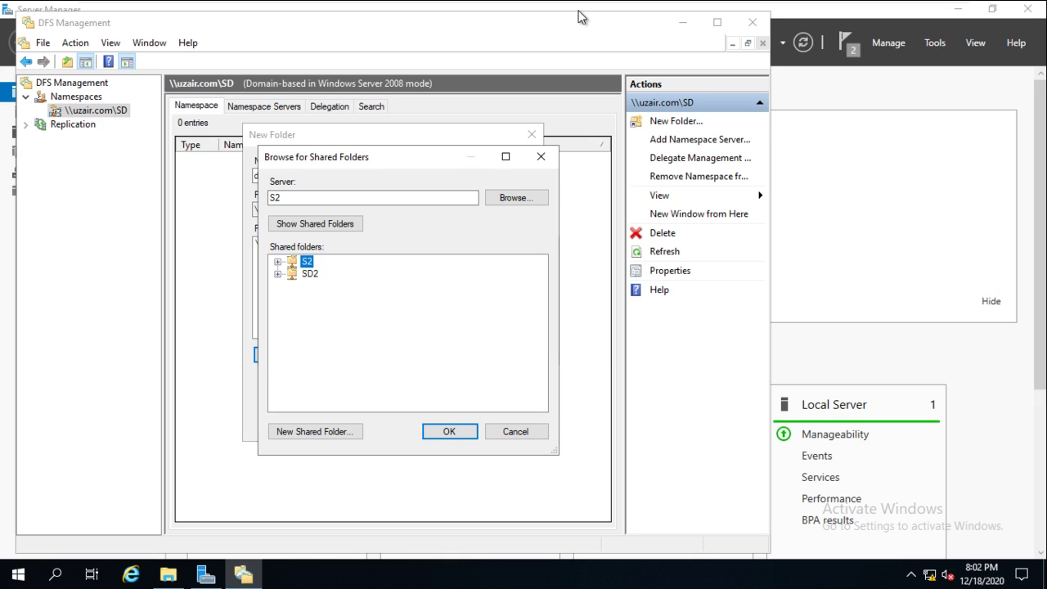
key("Return")
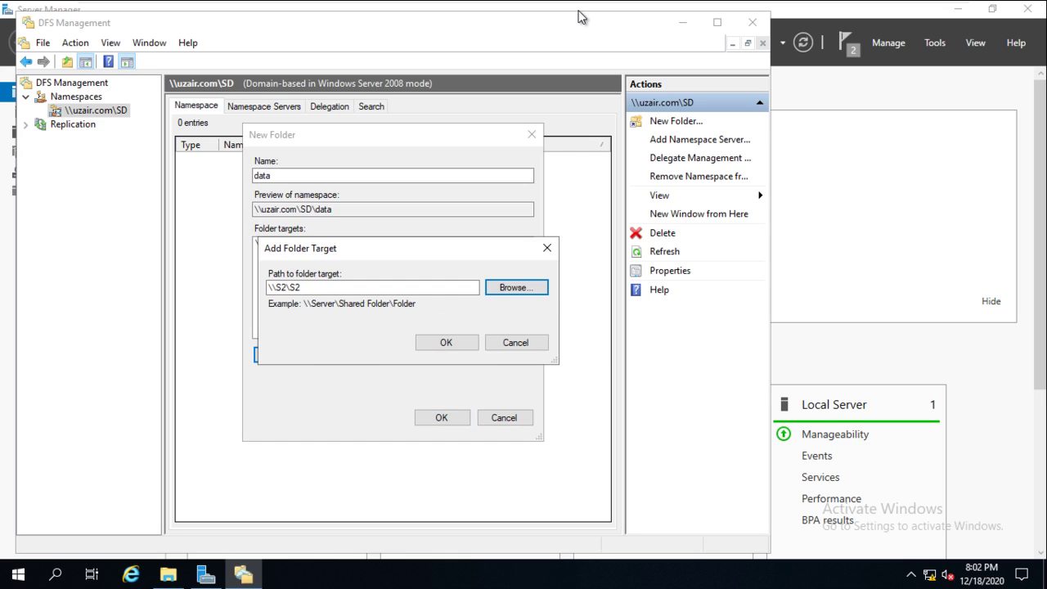
key("Tab")
key("Return")
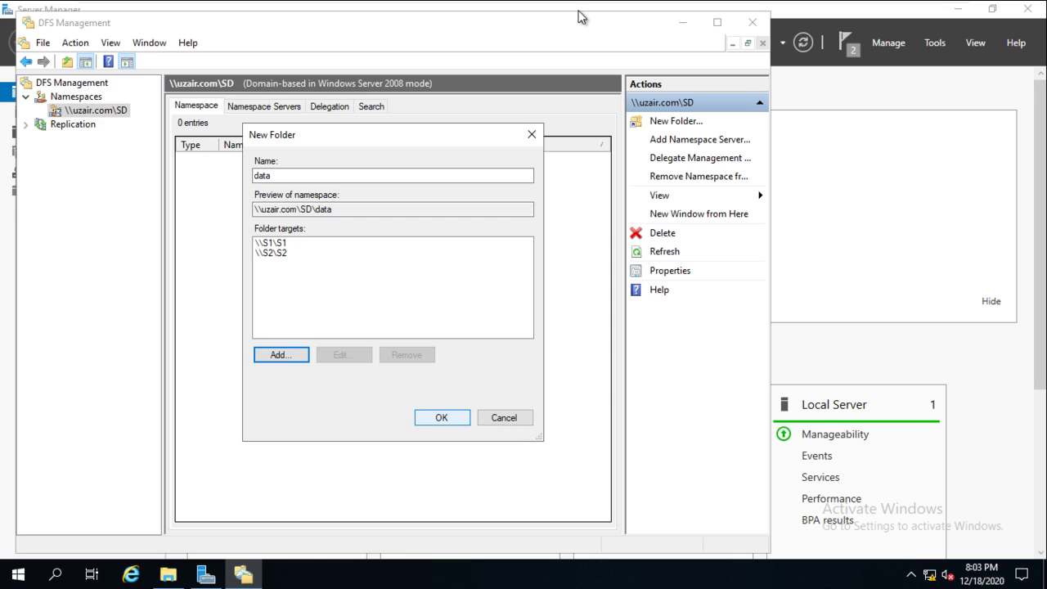
key("Tab")
key("Return")
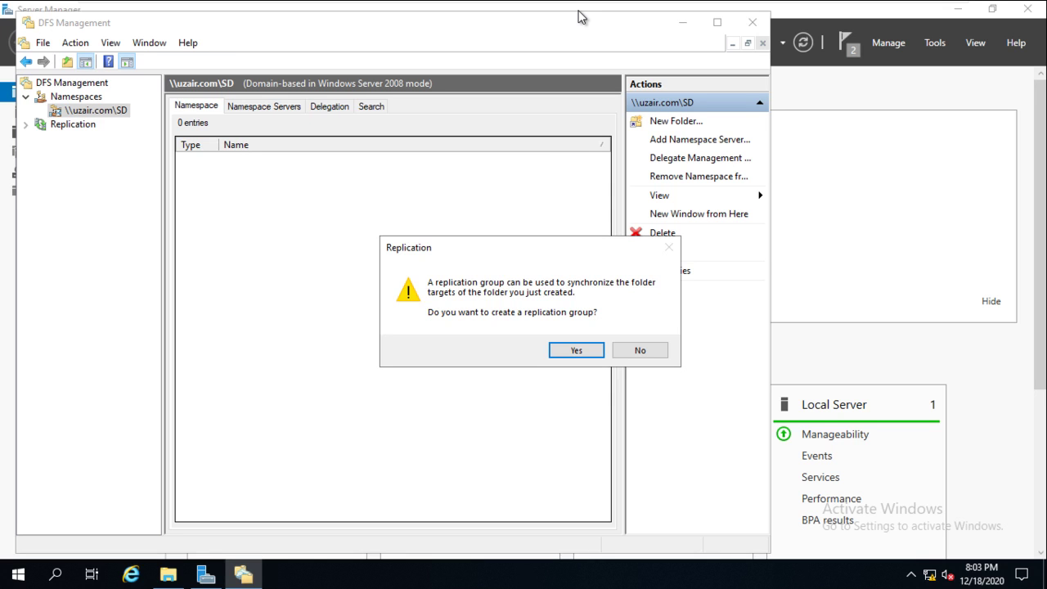
Agree to replicate the data folder, keeping the suggested group and folder names
key("Return")
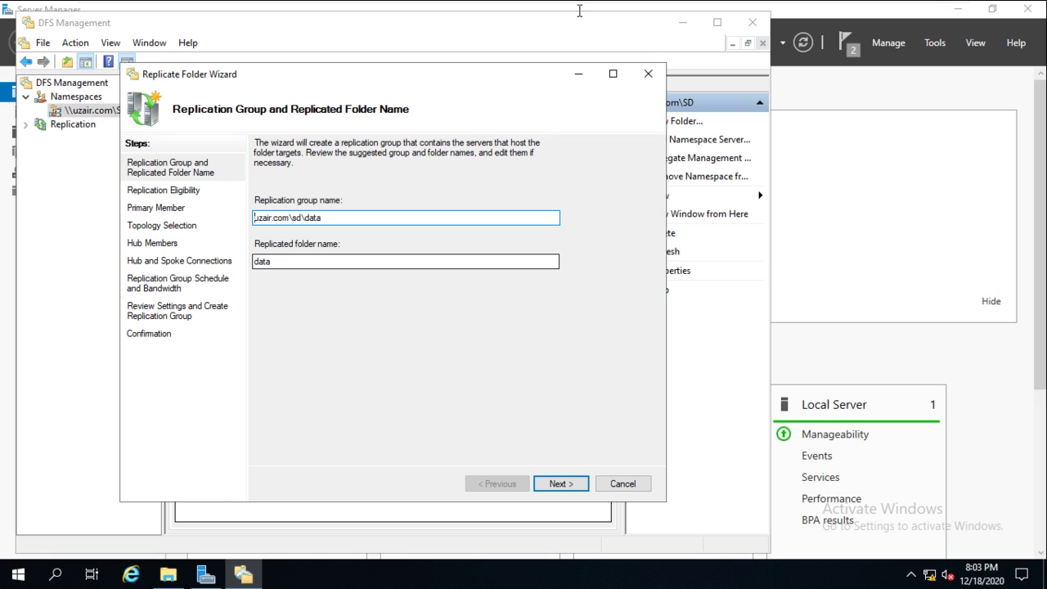
key("Tab")
key("Return")
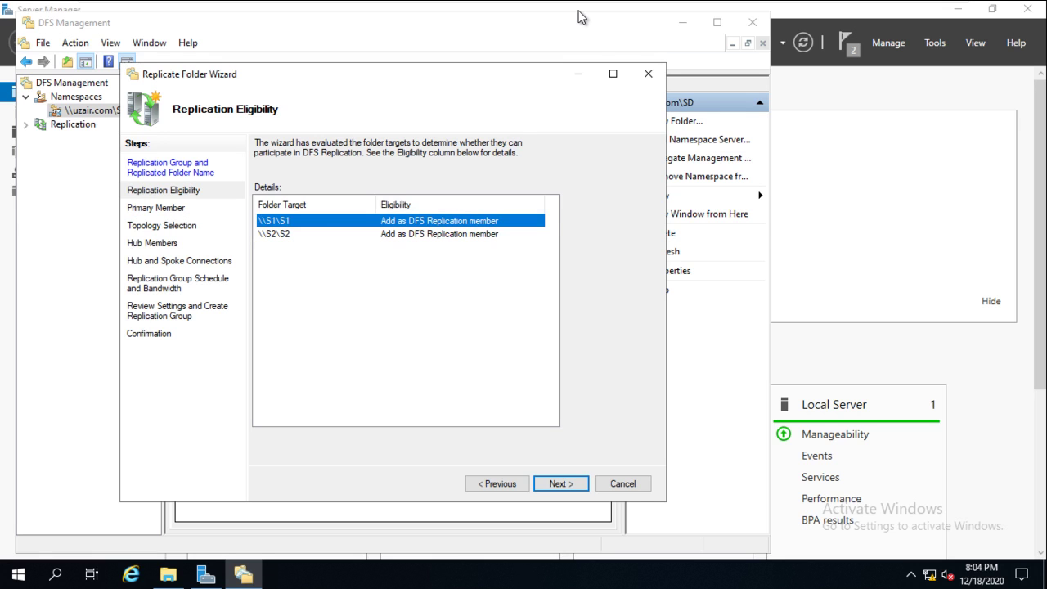
Review both targets' eligibility, then choose S1 as the primary member
key("Down")
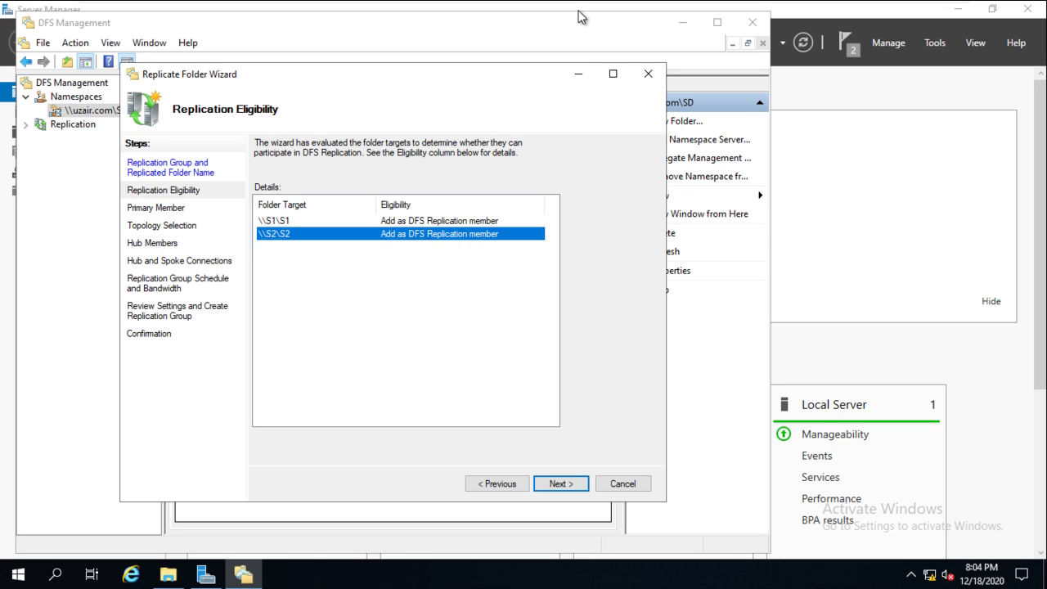
key("ctrl+a")
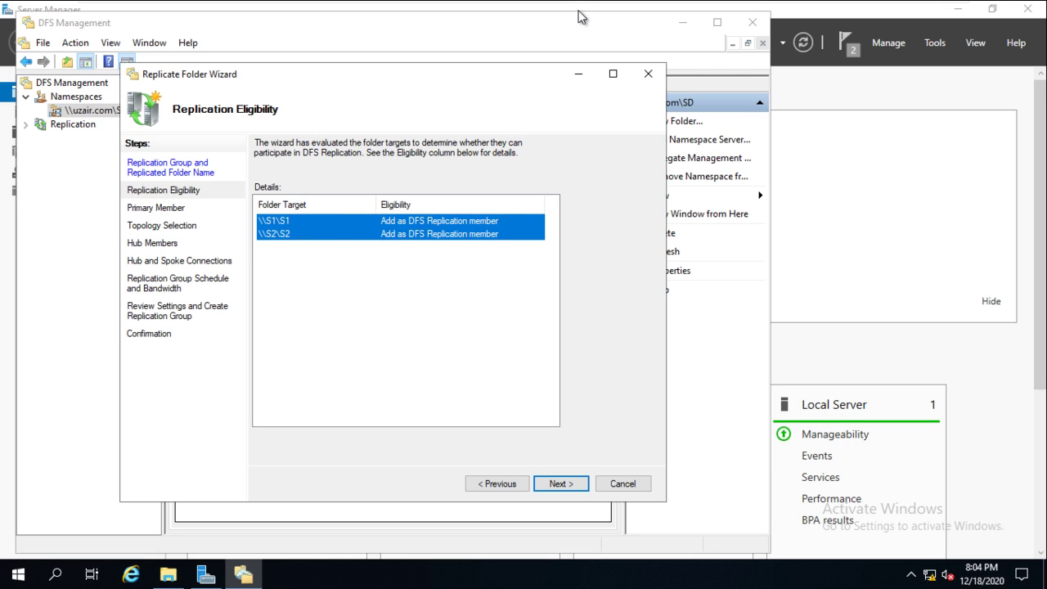
key("Return")
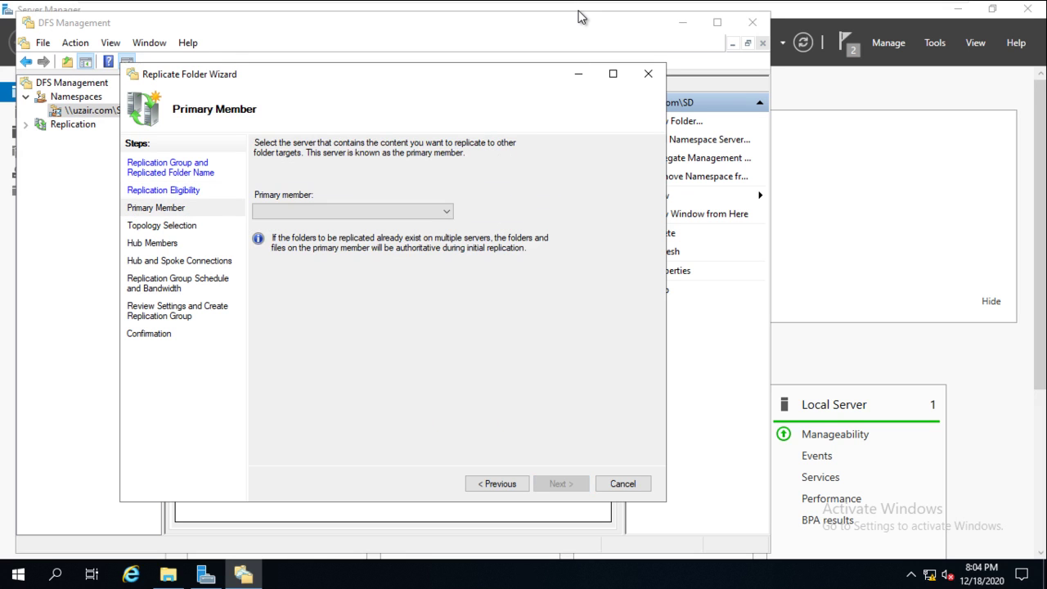
key("alt+Down")
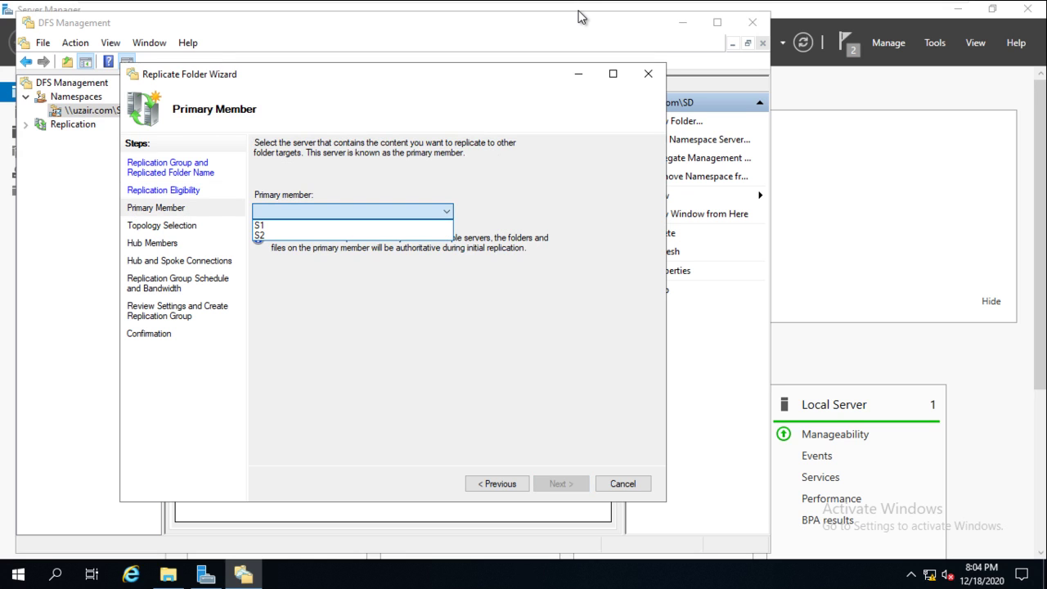
key("Down")
key("Return")
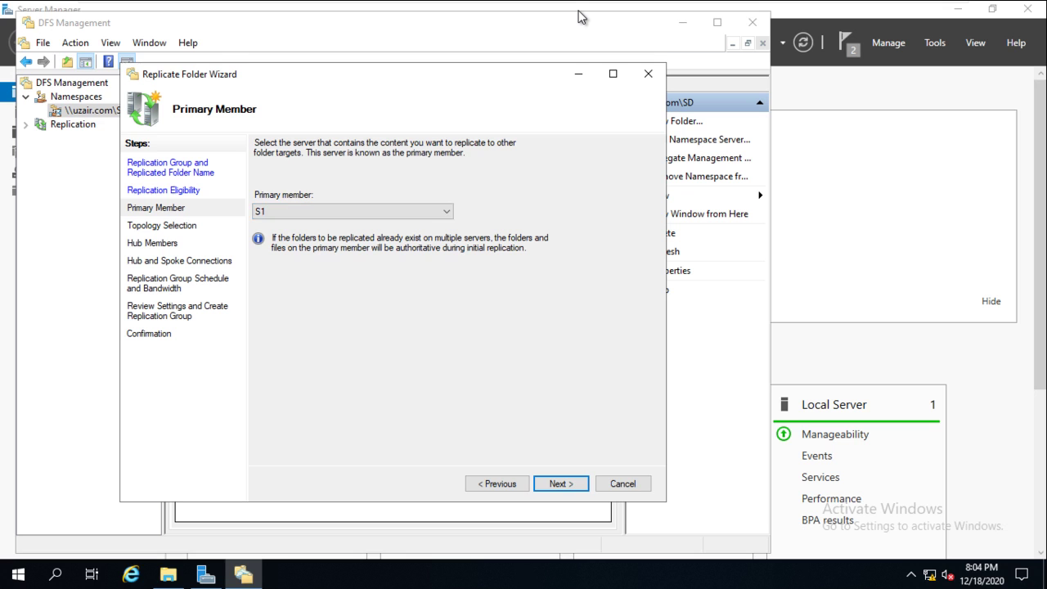
key("Return")
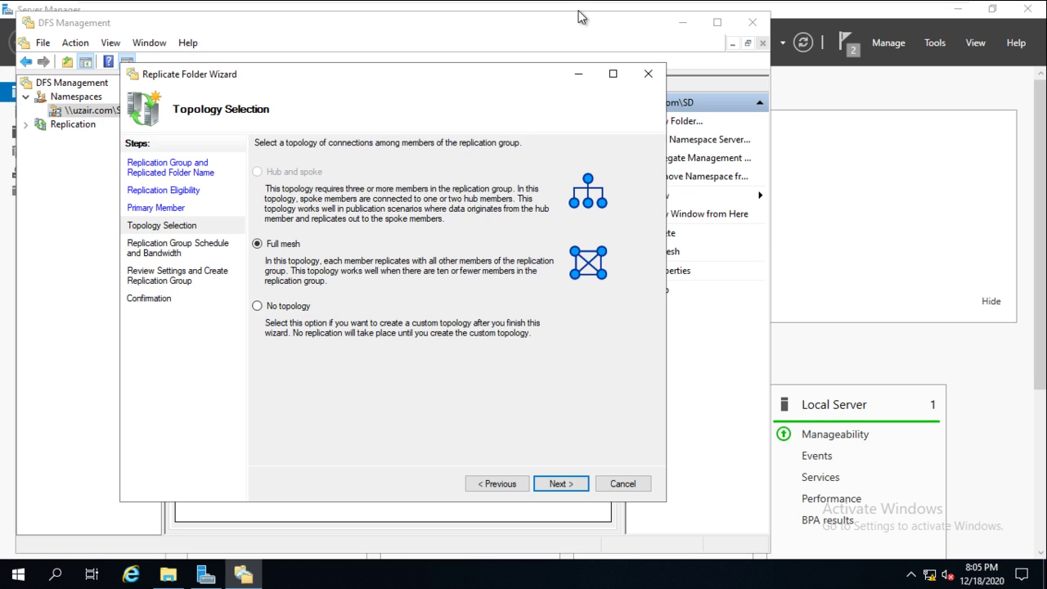
Keep Full mesh as the replication topology after briefly trying No topology
left_click(257, 306)
left_click(257, 244)
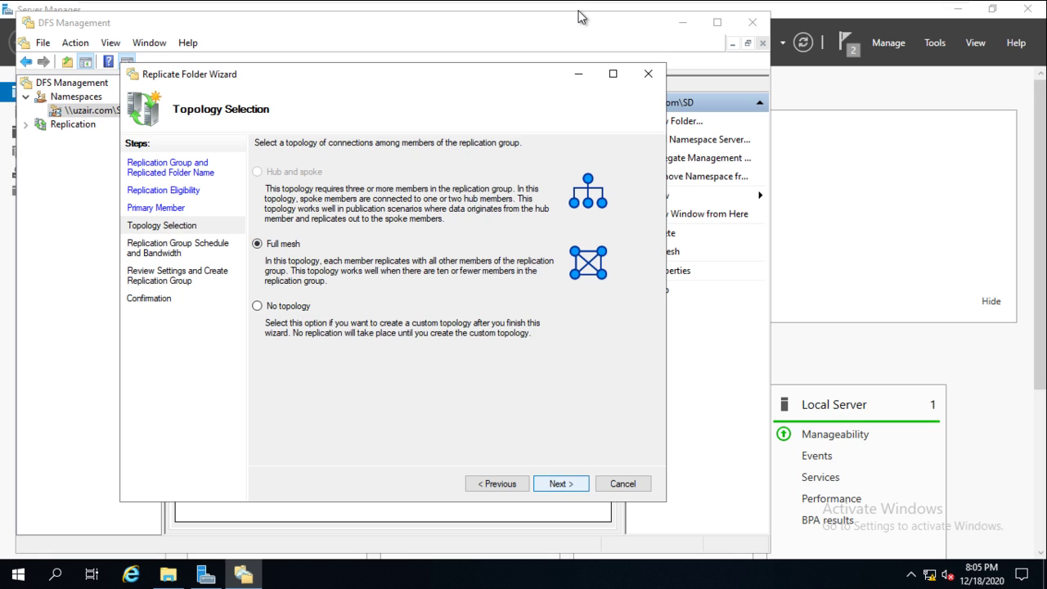
key("Return")
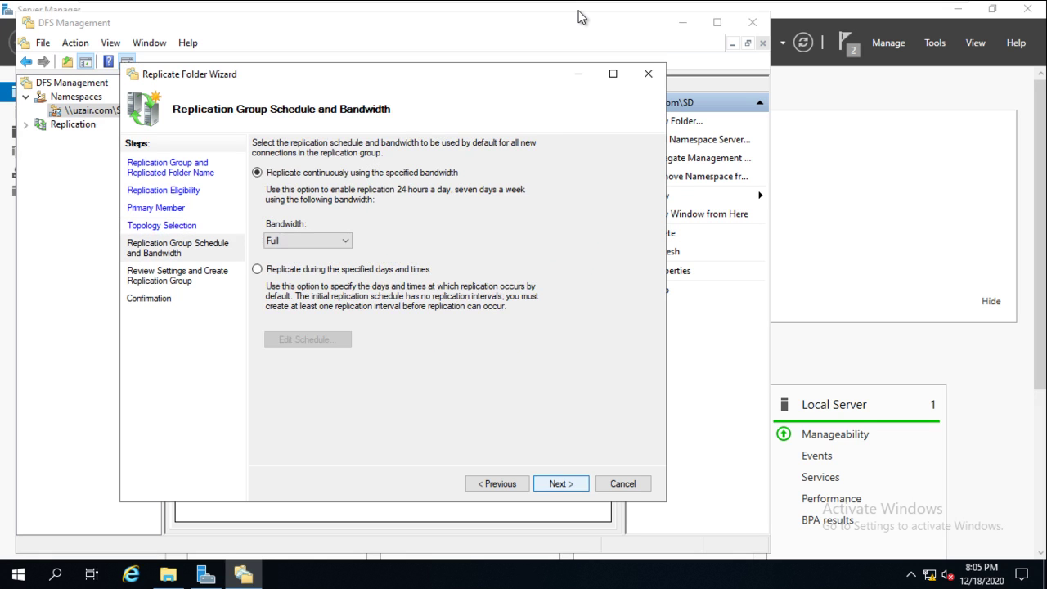
Keep continuous replication at Full bandwidth
left_click(307, 240)
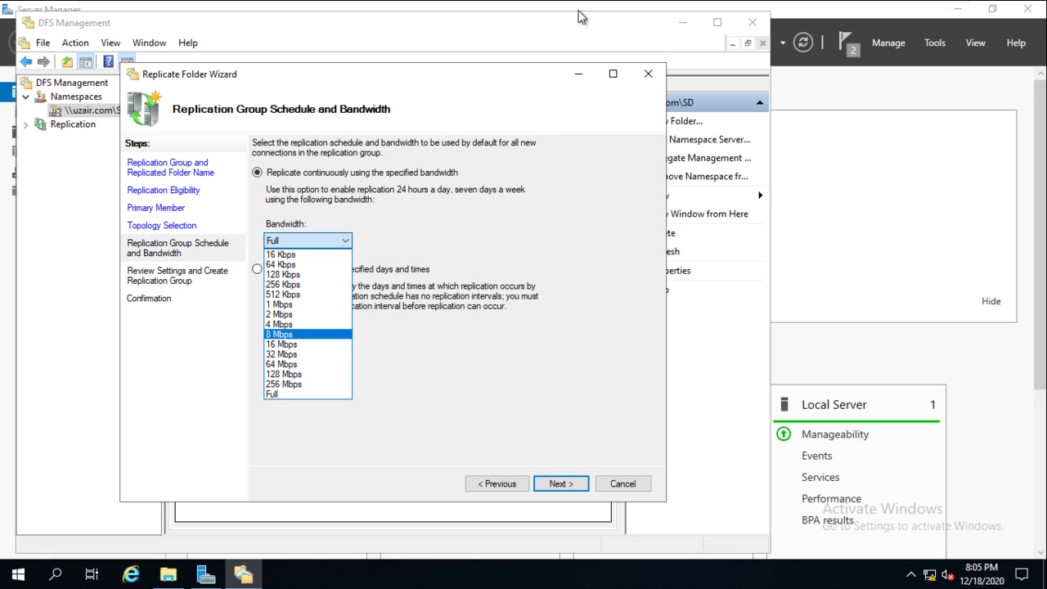
key("End")
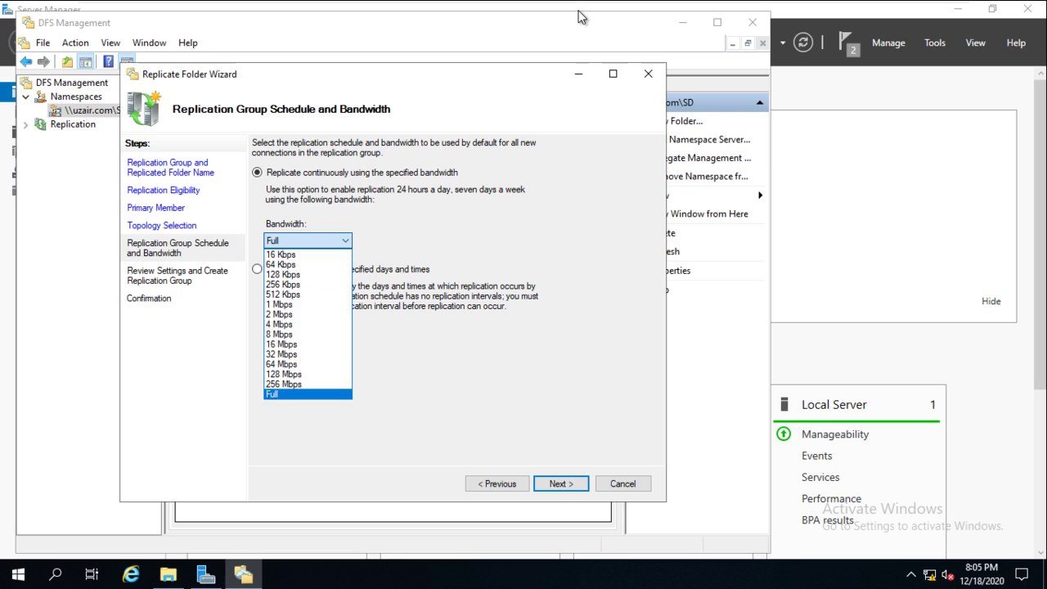
key("Return")
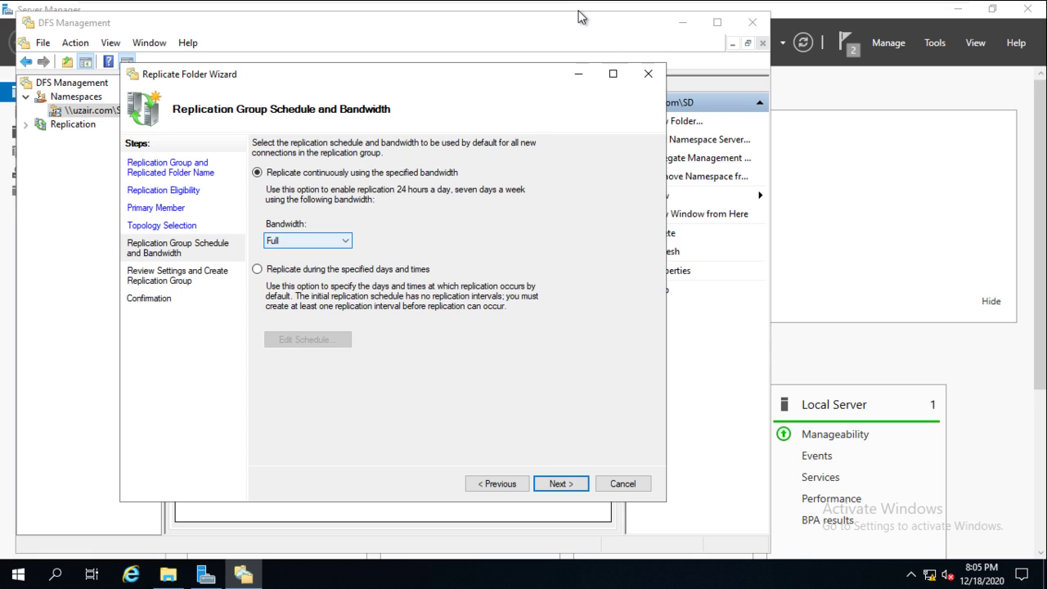
key("alt+Down")
key("Up")
key("Up")
key("Up")
key("Up")
key("Up")
key("End")
key("Return")
key("alt+Down")
key("Return")
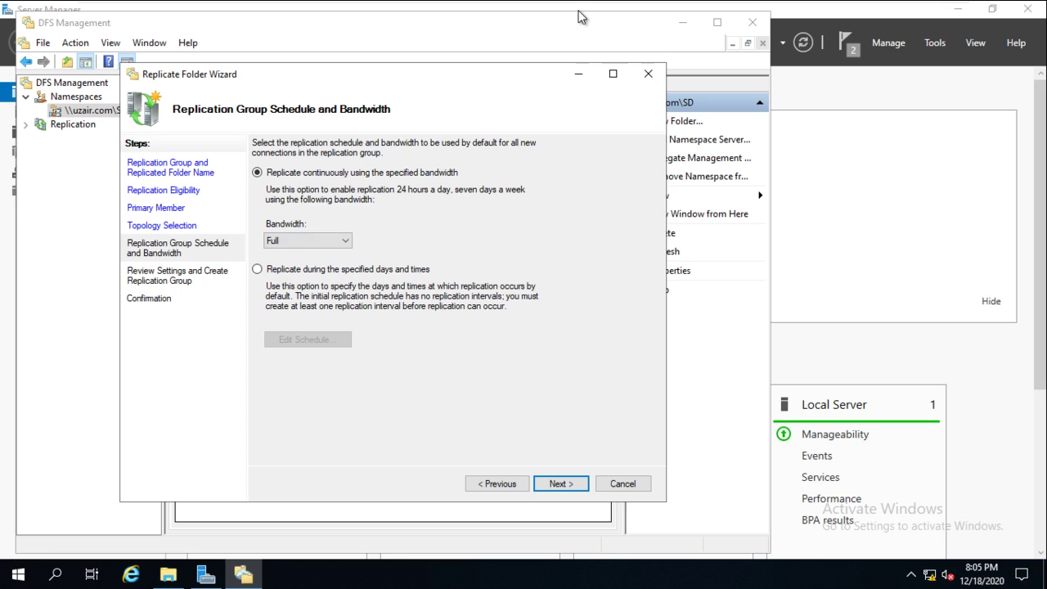
Review the settings summary, create the replication group, and finish the wizard
key("Return")
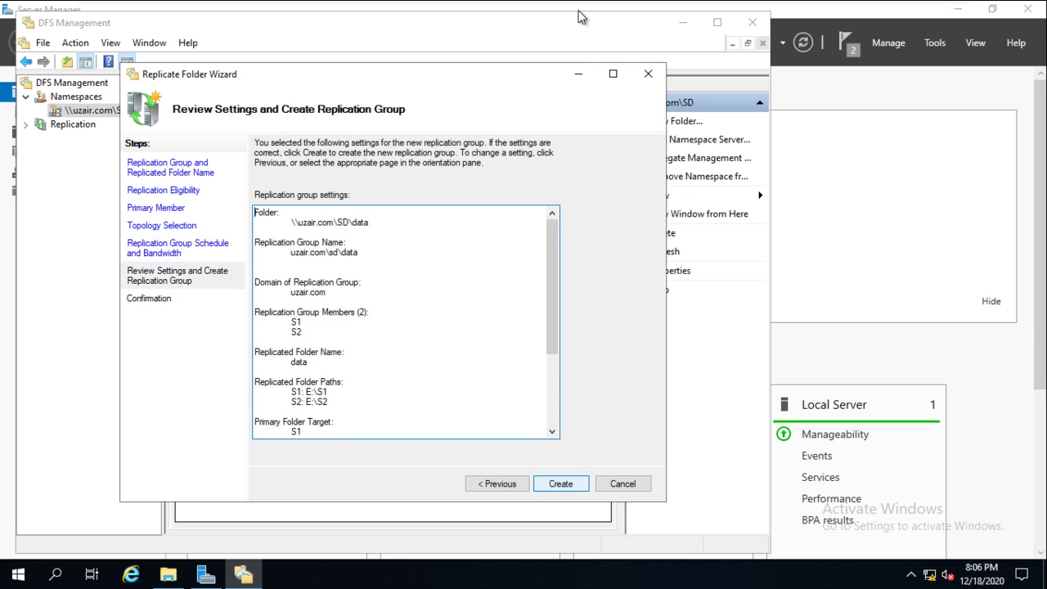
key("Page_Down")
key("Return")
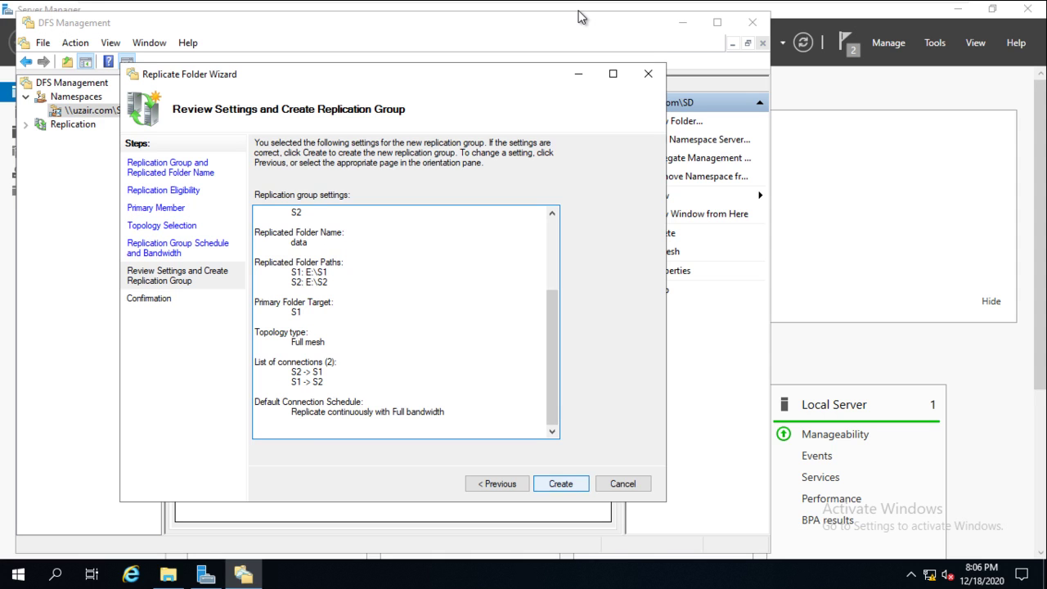
key("Return")
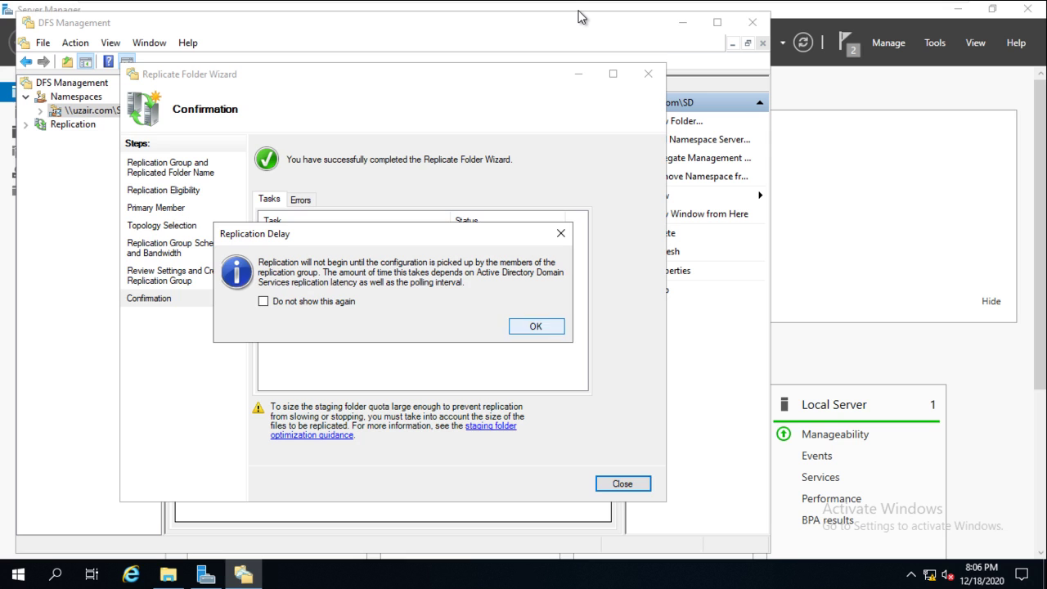
Dismiss the Replication Delay notice, view the data folder's targets, and close DFS Management
key("Return")
key("Return")
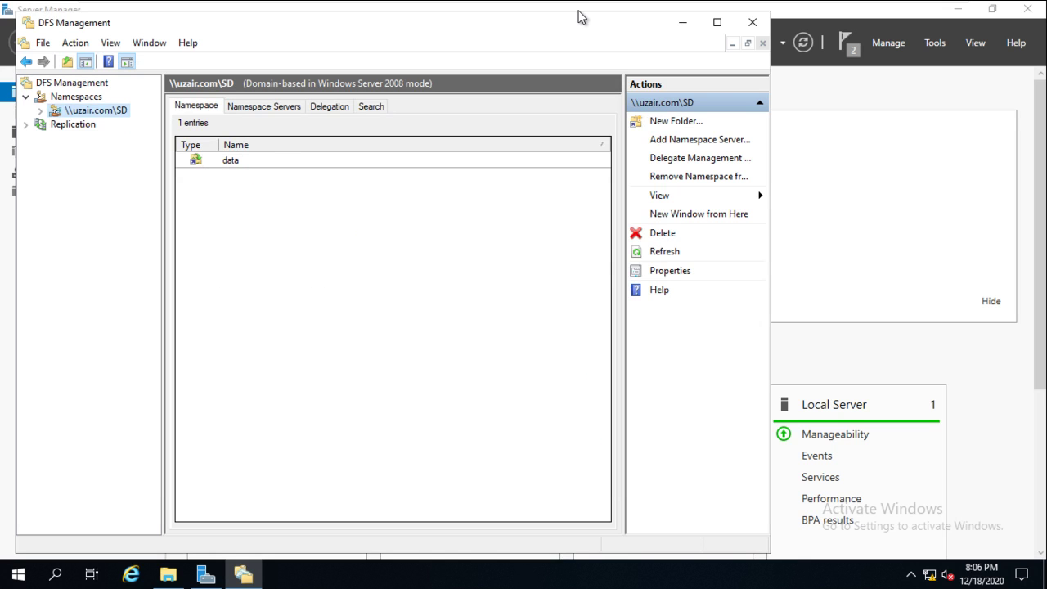
key("Tab")
key("Return")
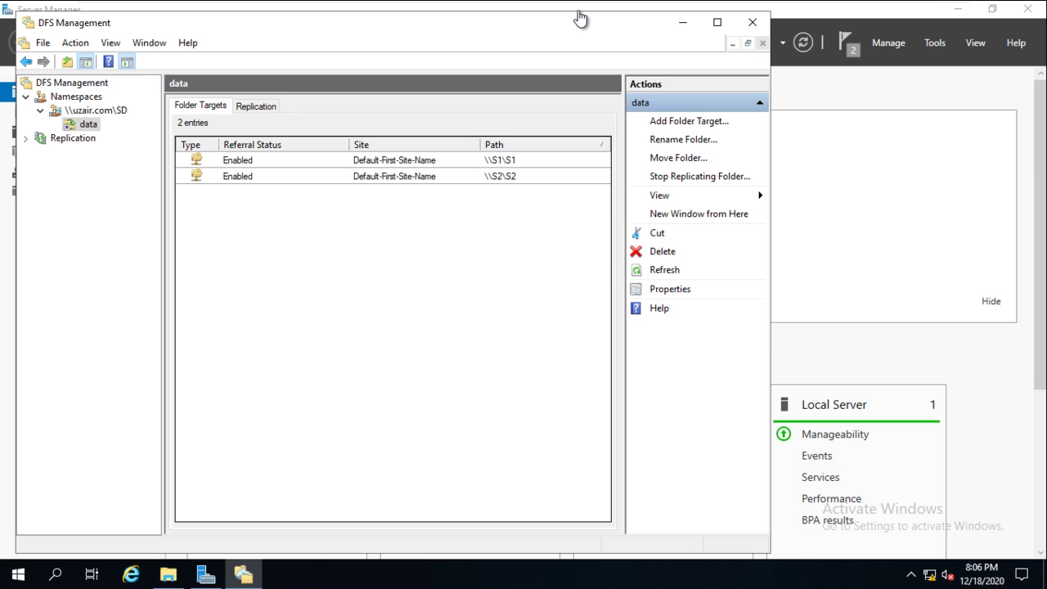
left_click(752, 22)
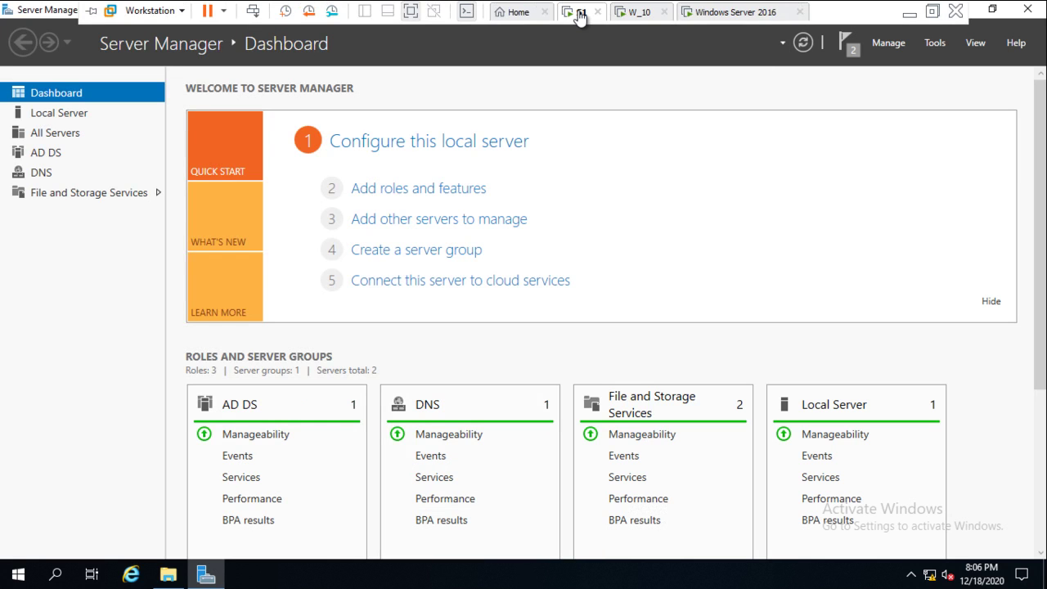
Switch to the W_10 virtual machine and sign in with the administrator password
left_click(580, 13)
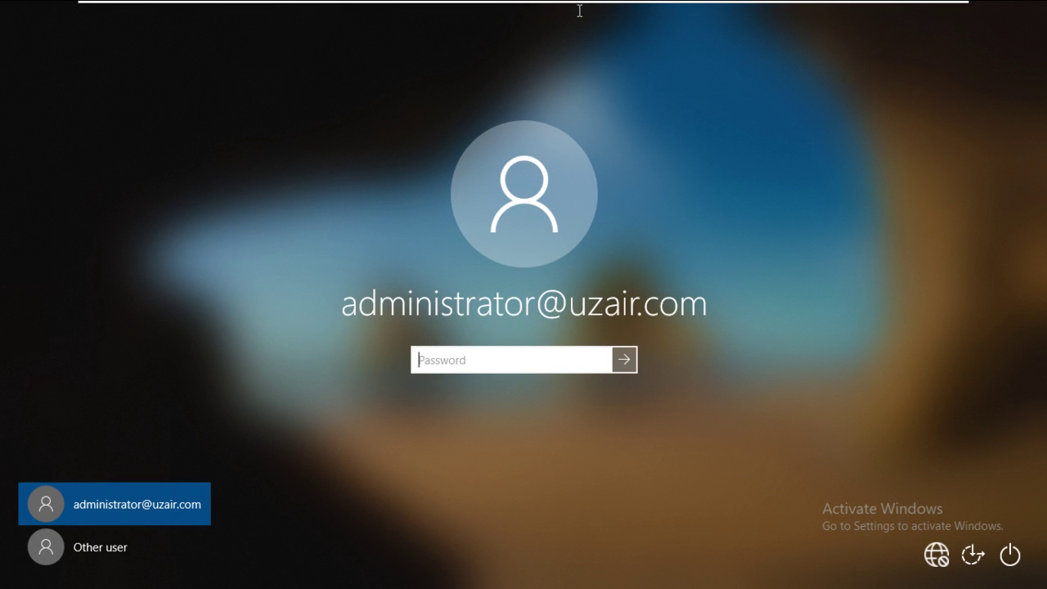
key("Caps_Lock")
type("•••••••••")
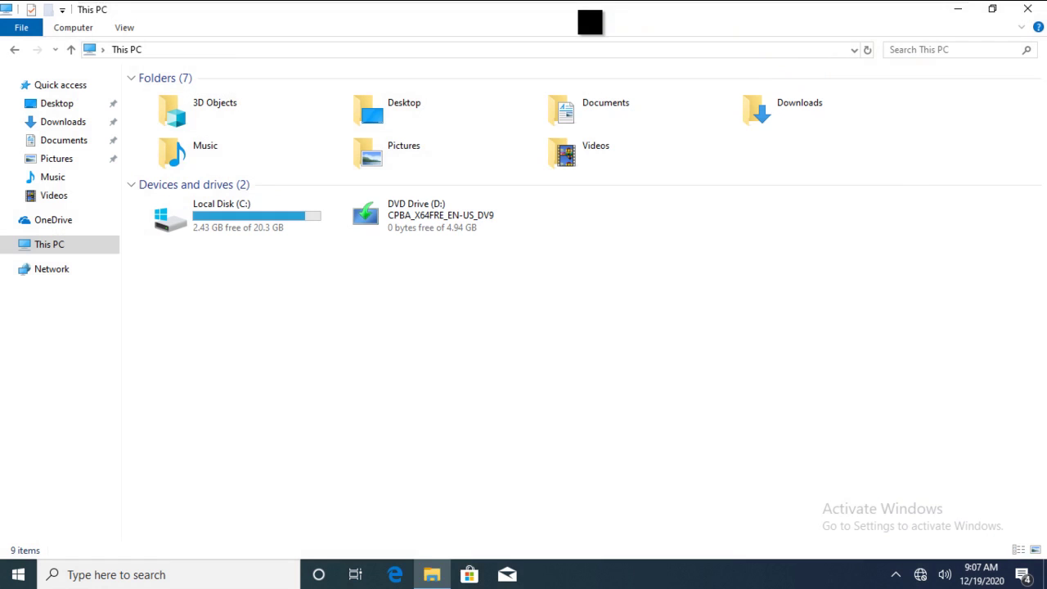
Open \\uzair.com\sd in File Explorer through Windows search
right_click(383, 297)
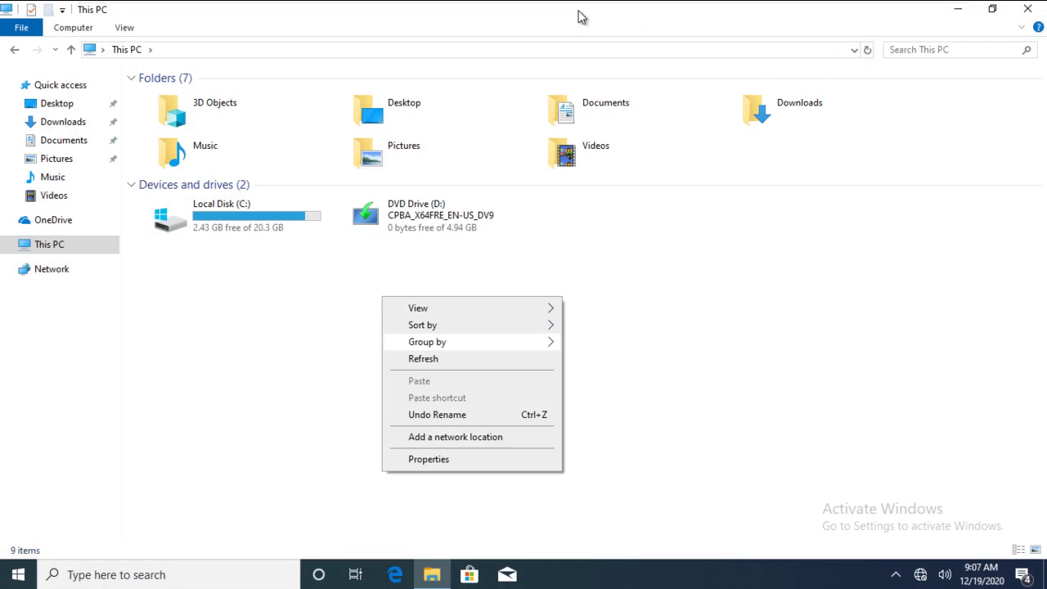
left_click(594, 358)
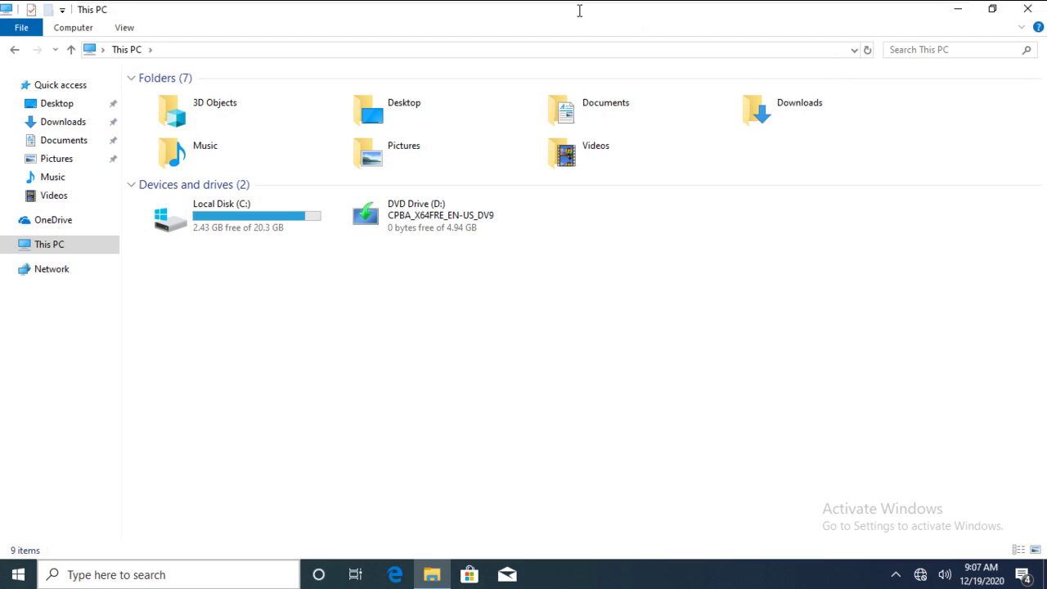
key("super+s")
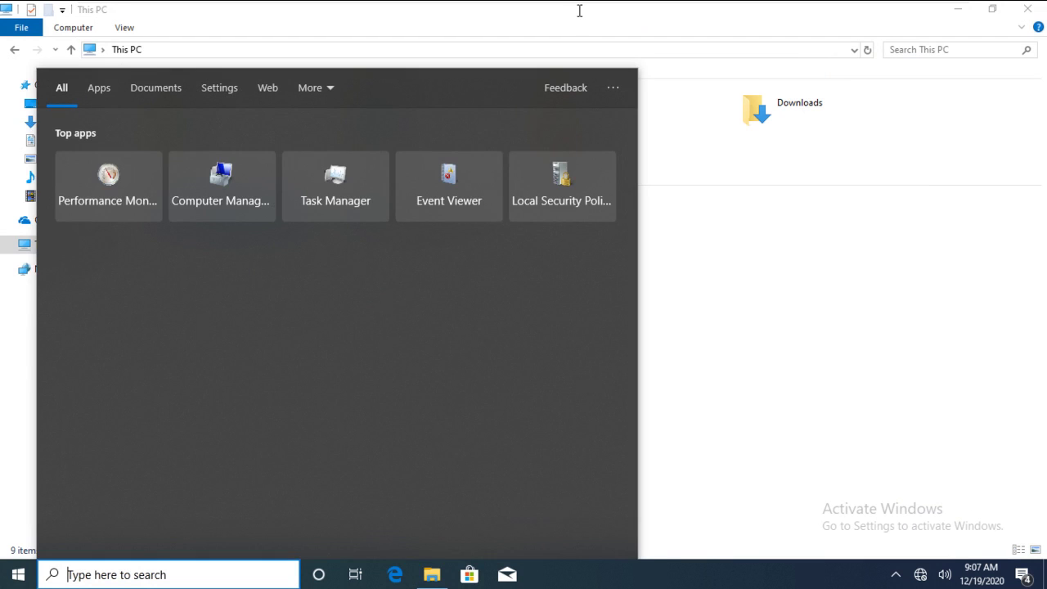
type("\\uzi")
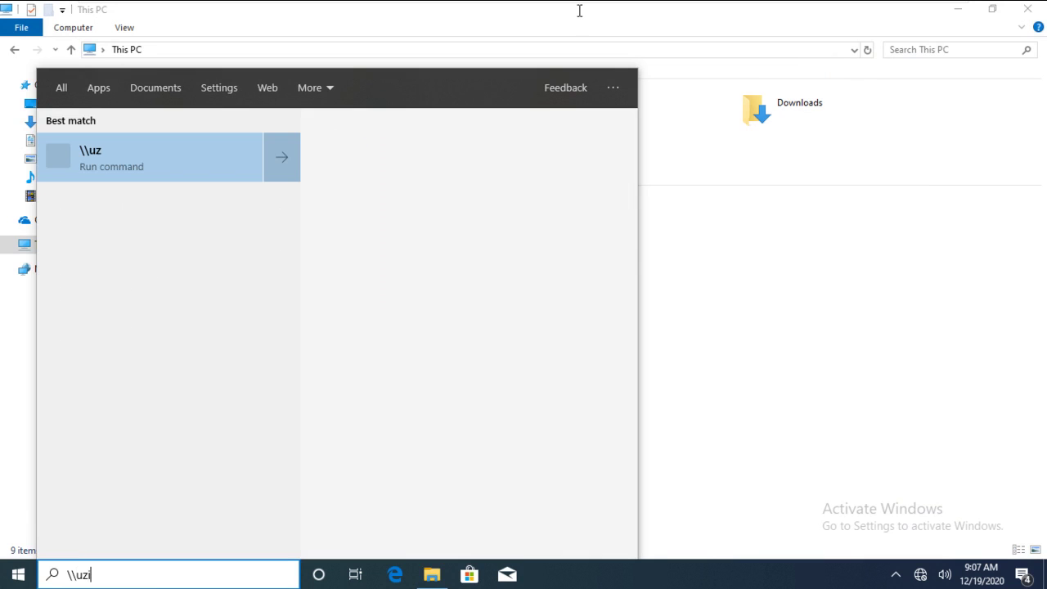
key("BackSpace")
type("air.com\\")
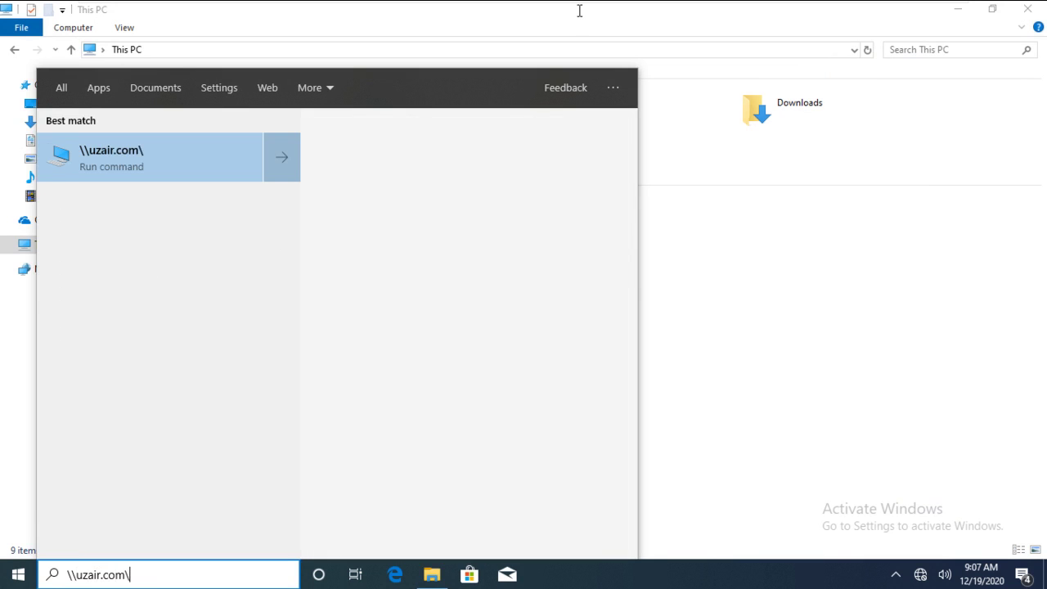
type("sd")
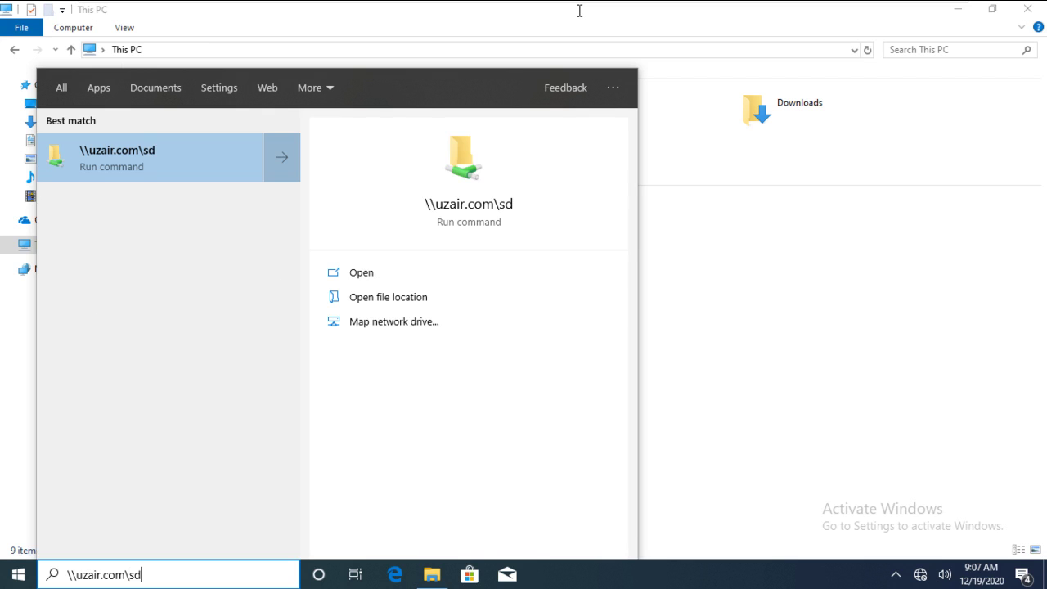
key("Return")
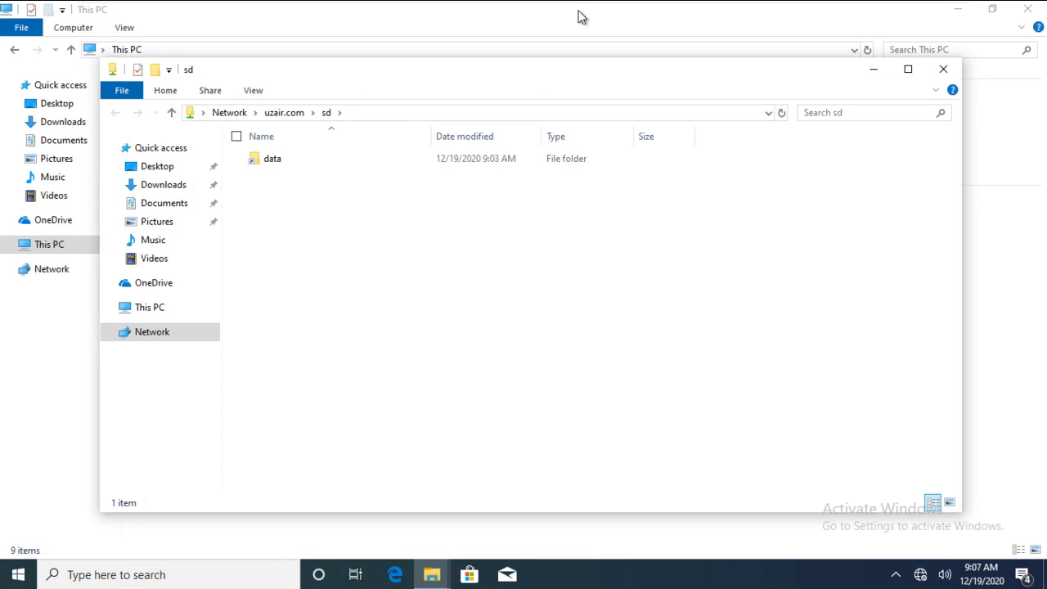
Open the data folder and create a new folder named abc inside it
key("Down")
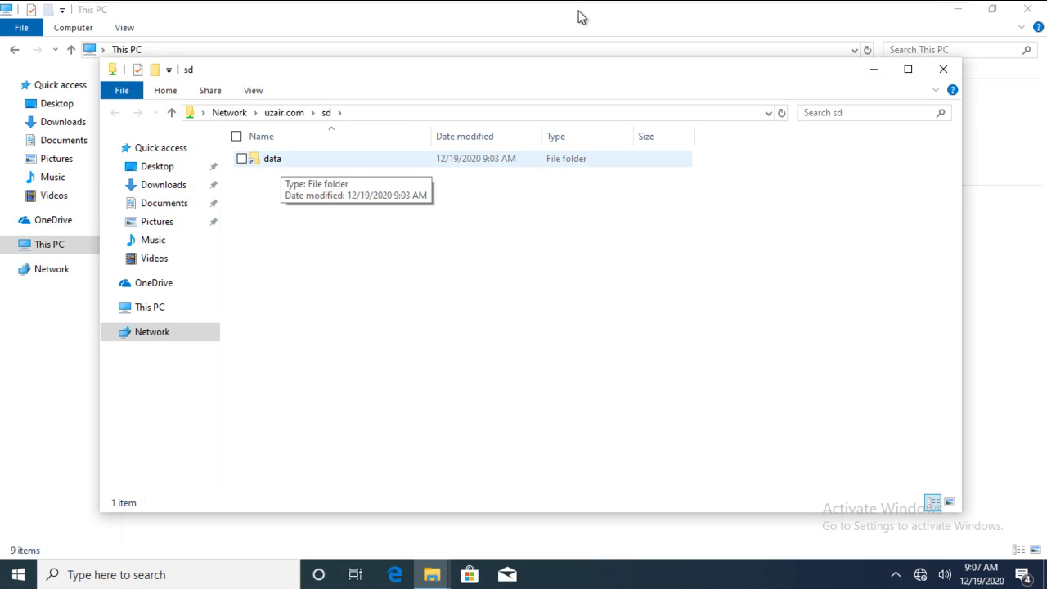
key("Return")
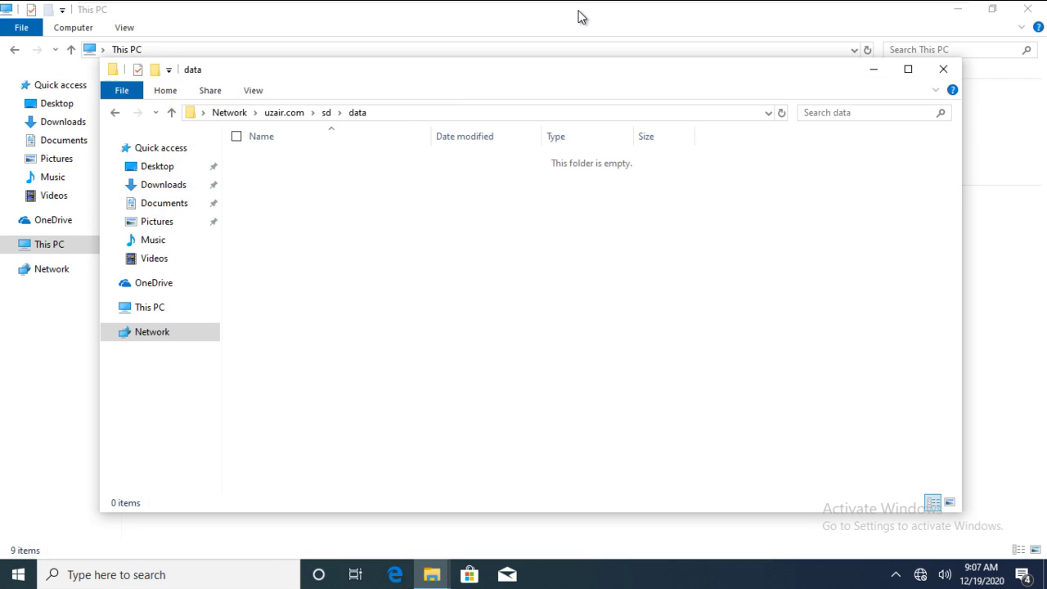
key("BackSpace")
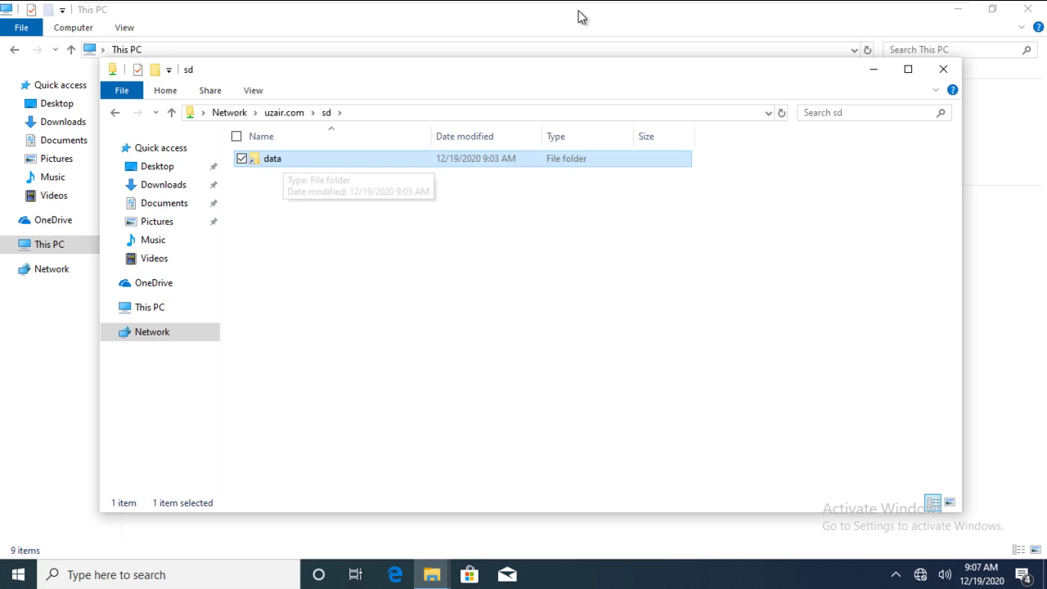
key("Return")
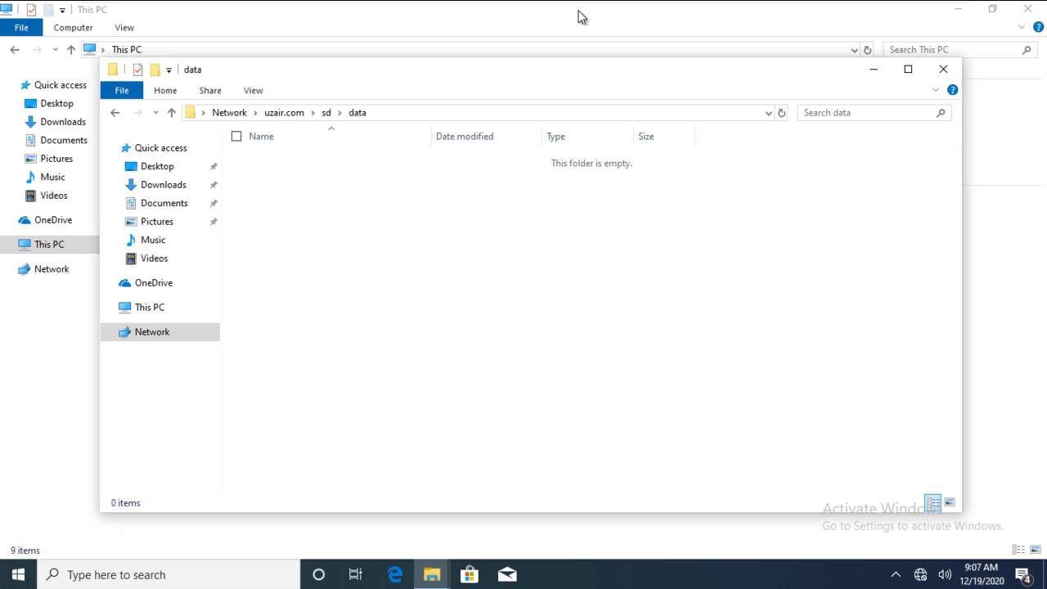
key("shift+F10")
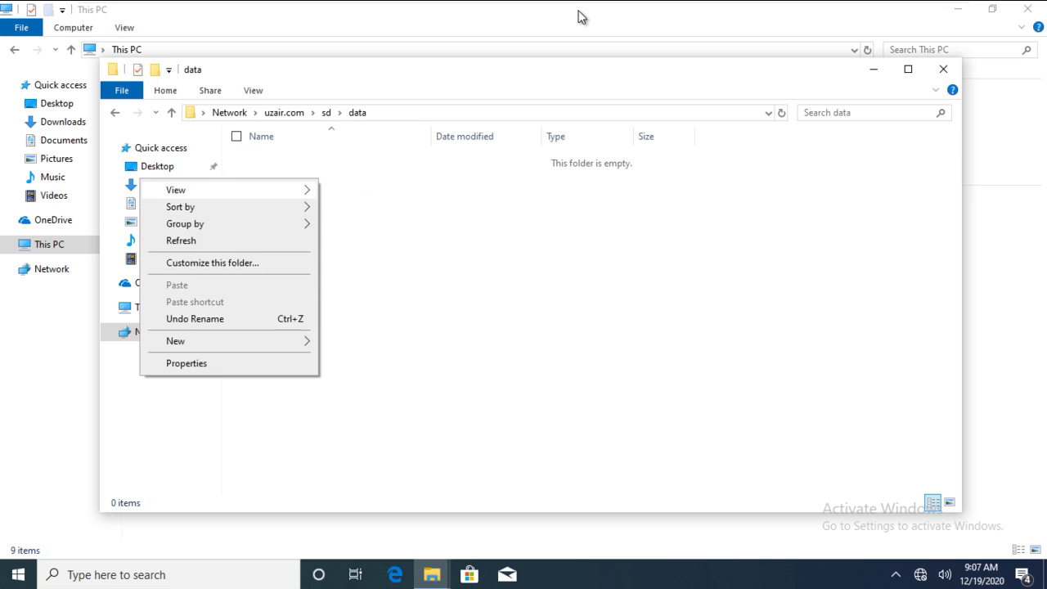
key("Up")
key("Up")
key("Right")
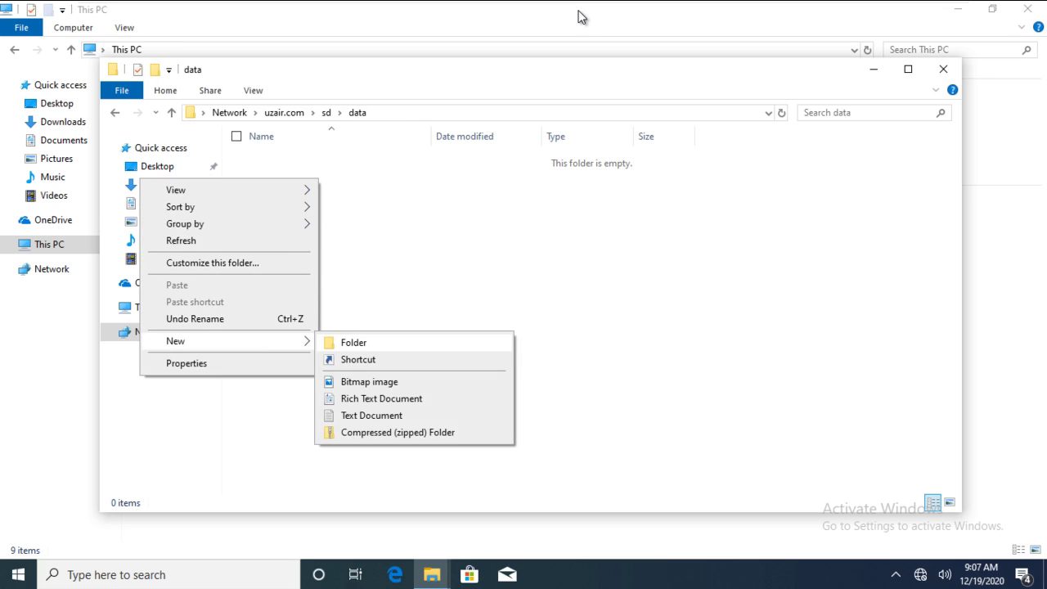
key("Return")
type("abc")
key("Return")
Create a new text document named xyz in the data folder
key("ctrl+space")
key("shift+F10")
key("Up")
key("Up")
key("Right")
key("Up")
key("Up")
key("Return")
type("xyz")
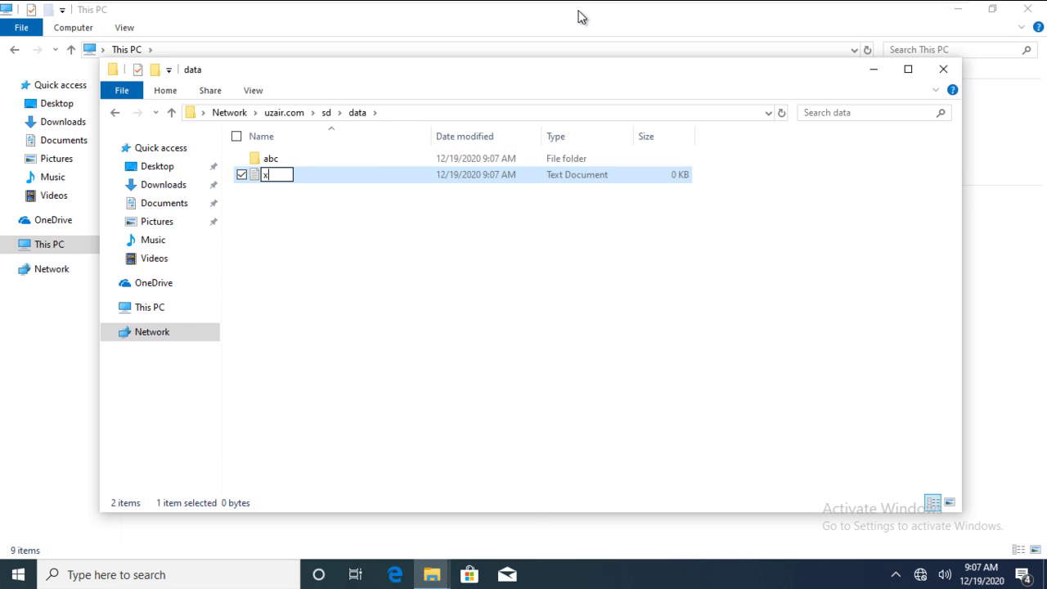
key("Return")
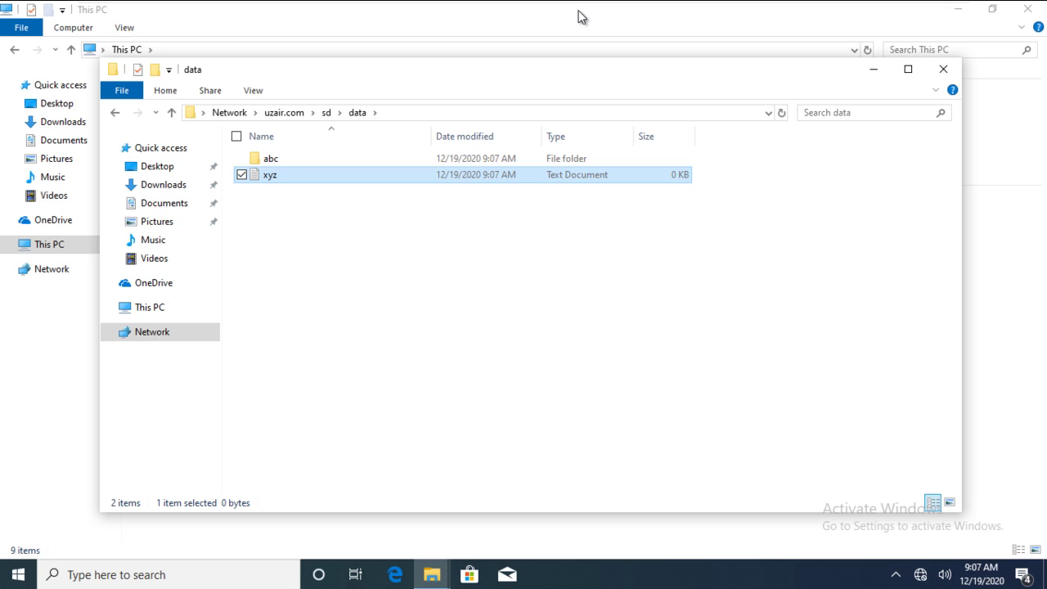
Refresh the data folder and show its full \\uzair.com\sd\data path
key("ctrl+space")
key("shift+F10")
key("Down")
key("Down")
key("Down")
key("Down")
key("Return")
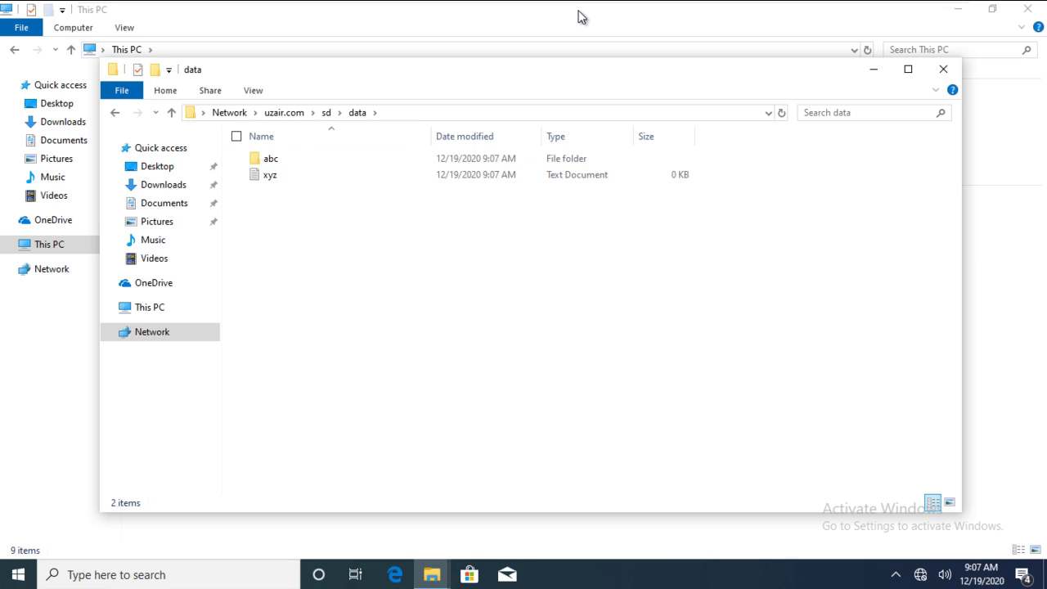
key("alt+d")
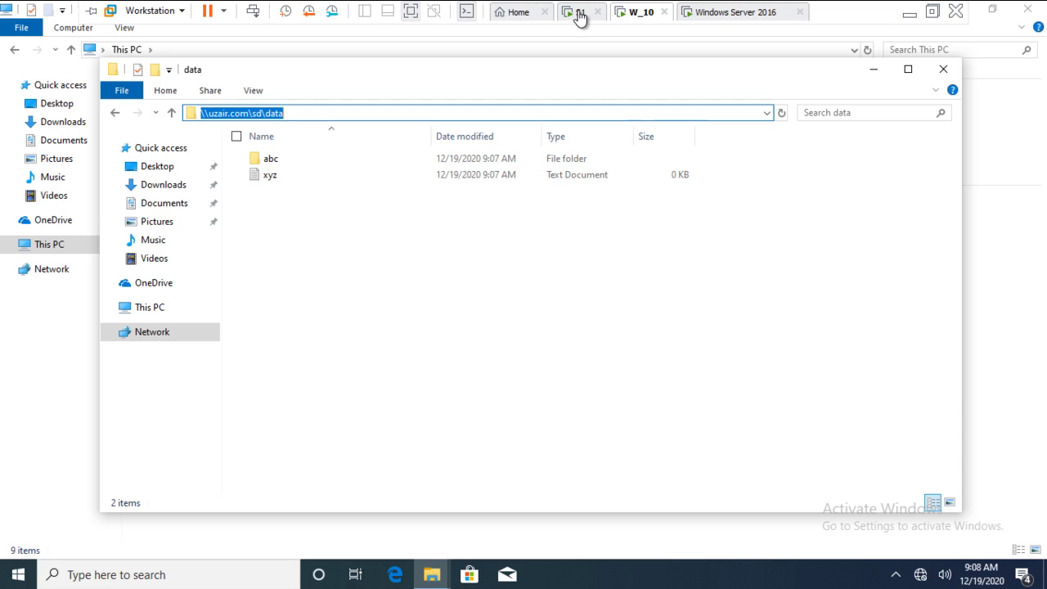
On the server VM, browse New Volume (E:) into the S1 folder, then close it
left_click(579, 13)
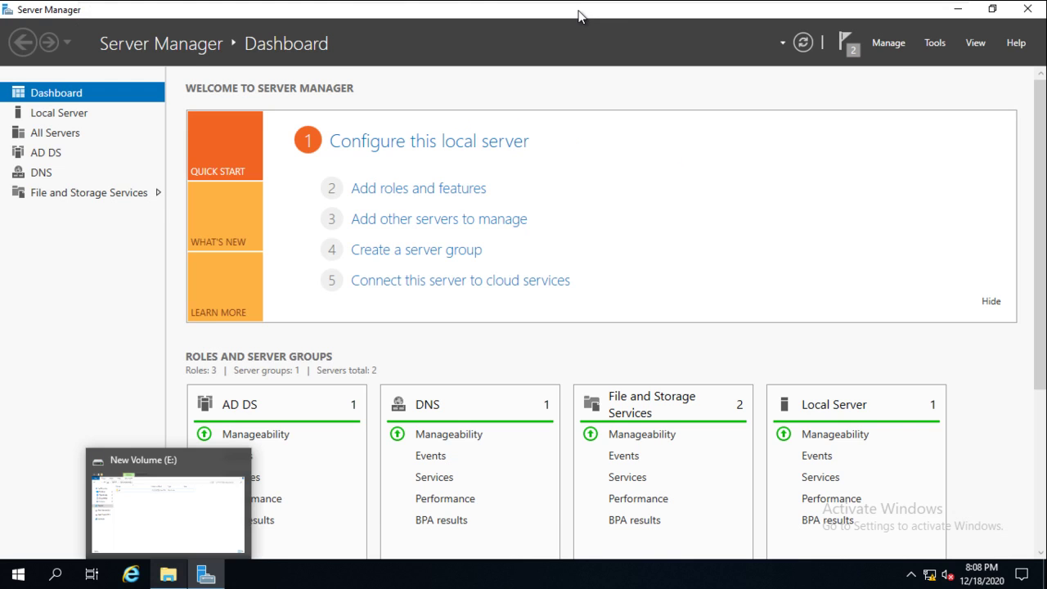
left_click(167, 574)
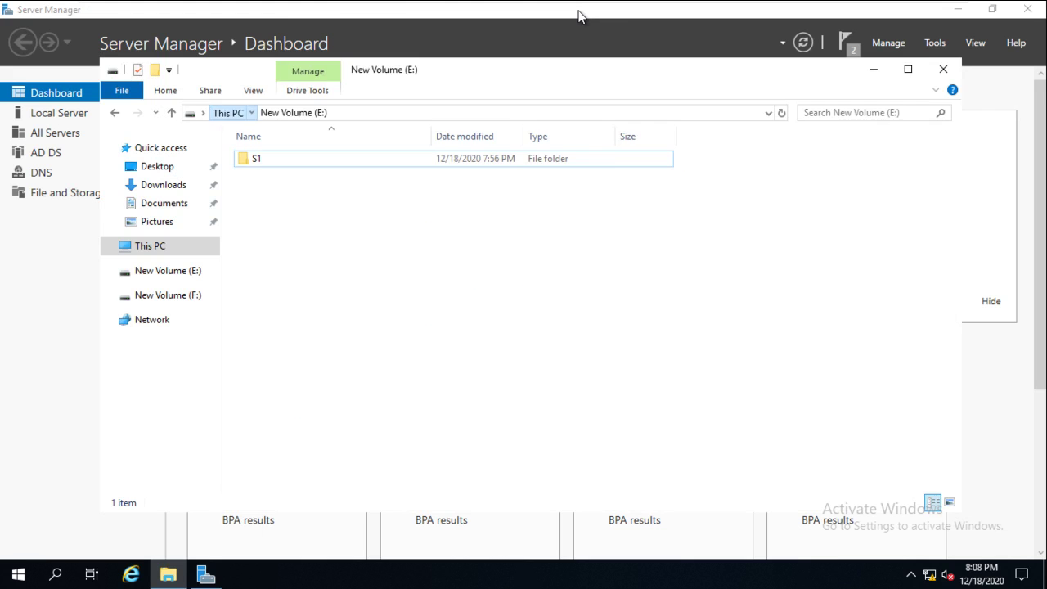
left_click(227, 113)
right_click(478, 244)
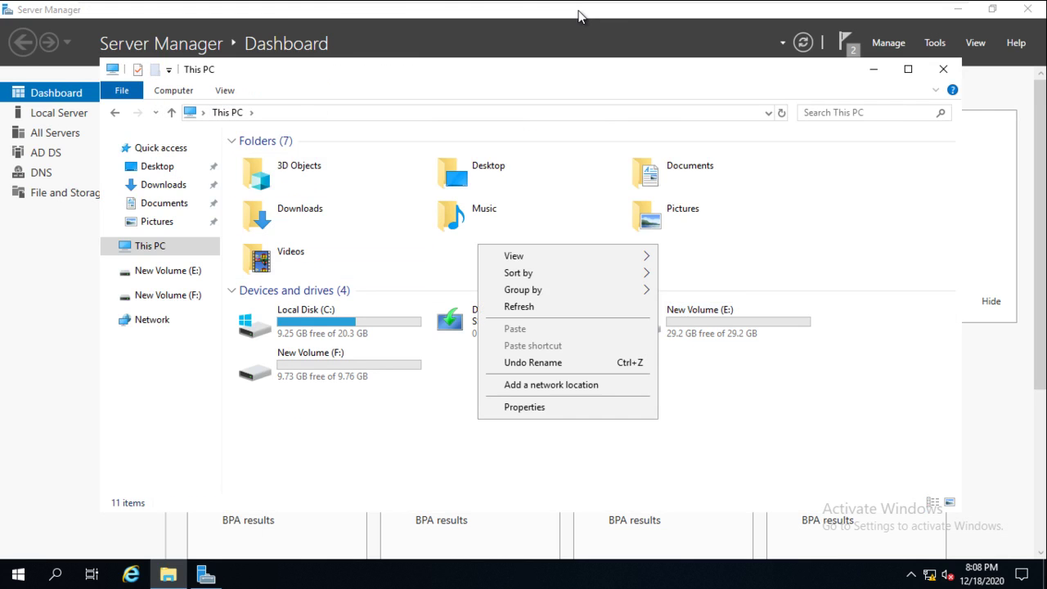
key("Escape")
double_click(699, 322)
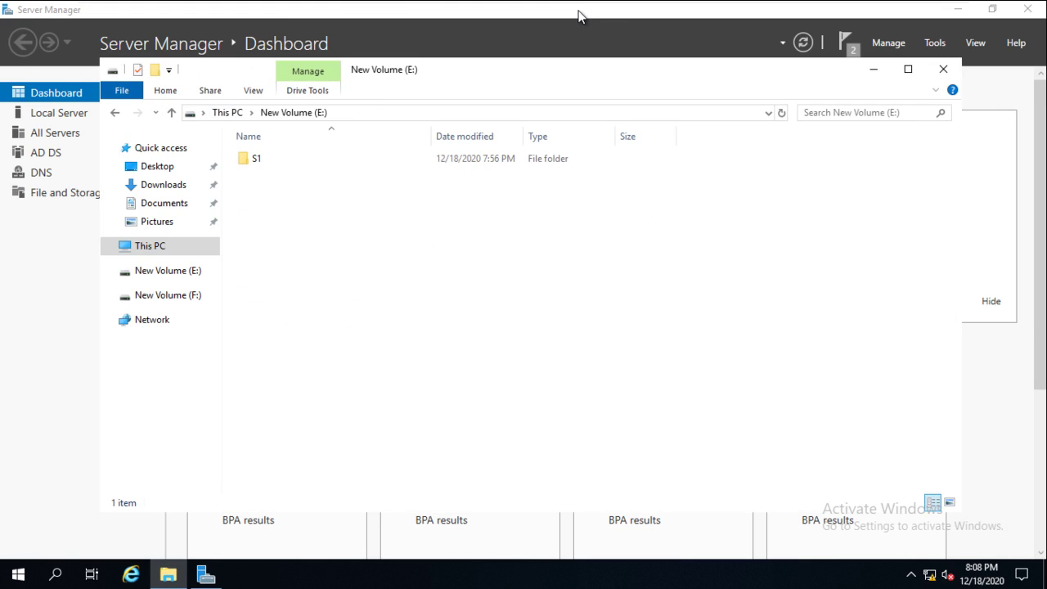
key("Down")
key("Return")
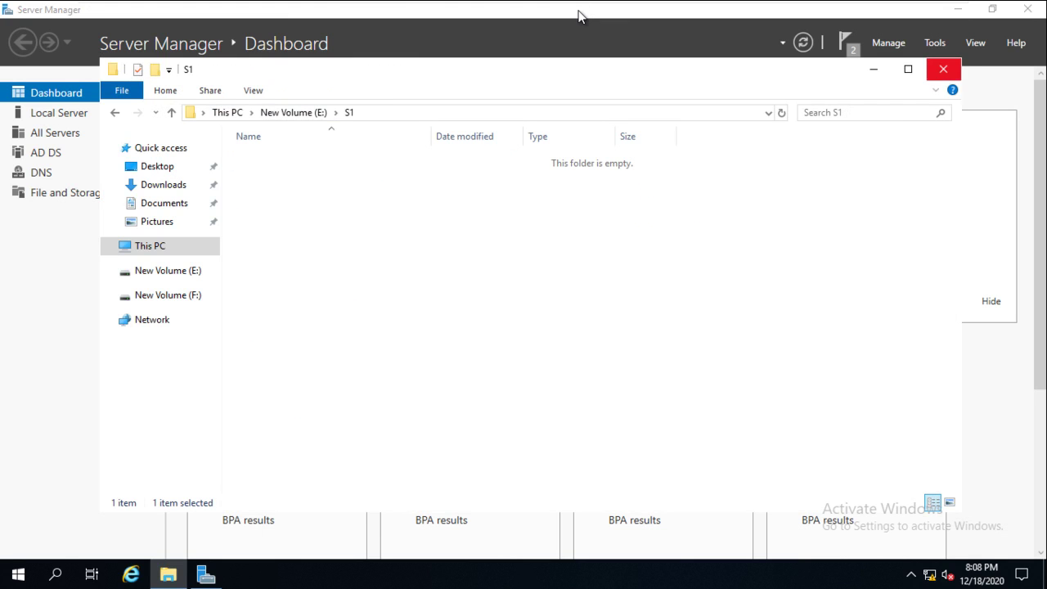
key("alt+F4")
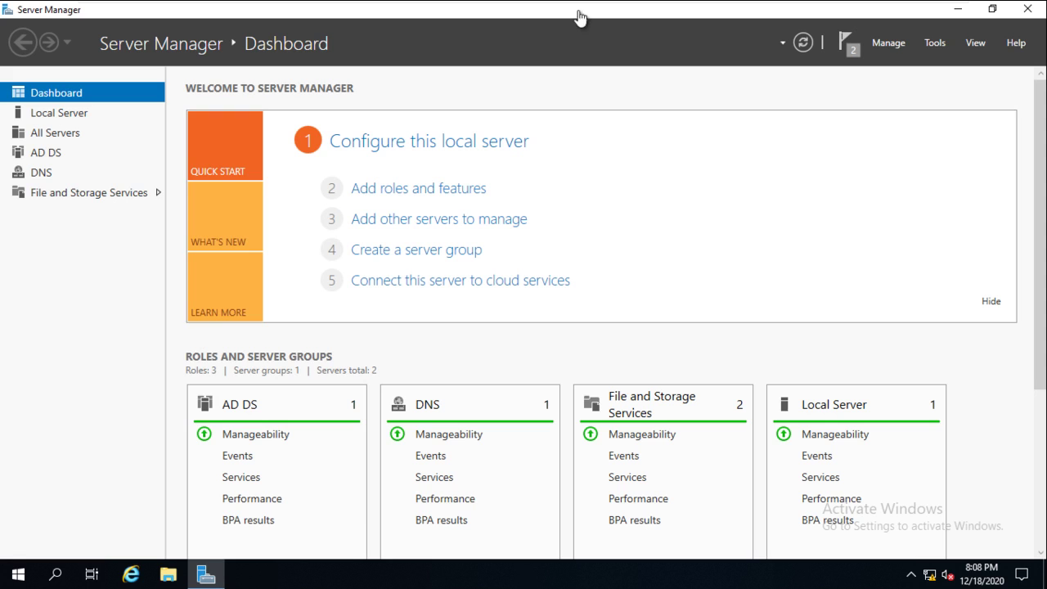
Reopen File Explorer, refresh New Volume (E:), and confirm the S1 folder is empty
key("super+e")
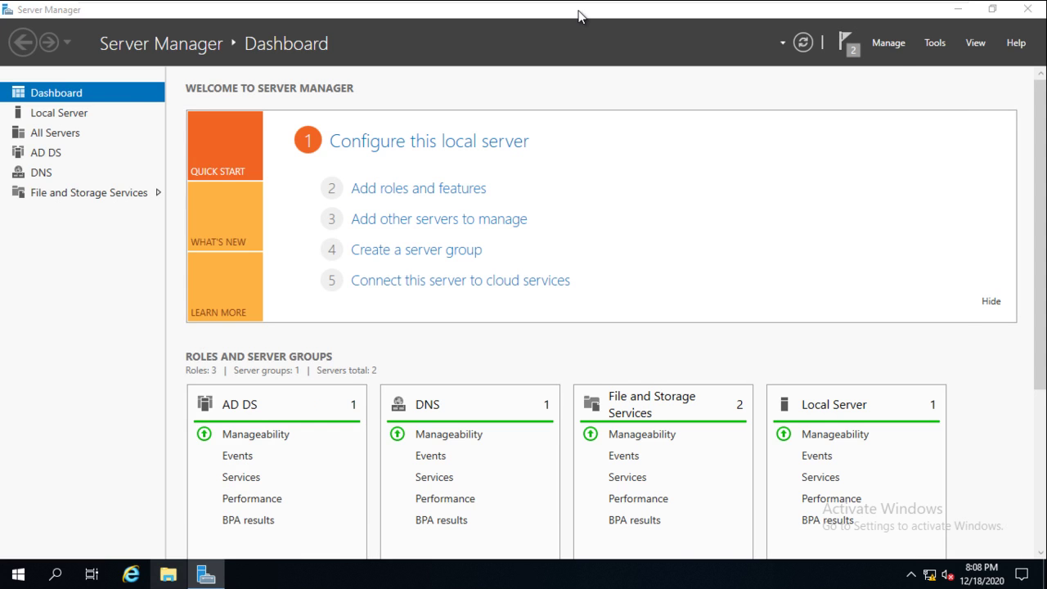
left_click(150, 246)
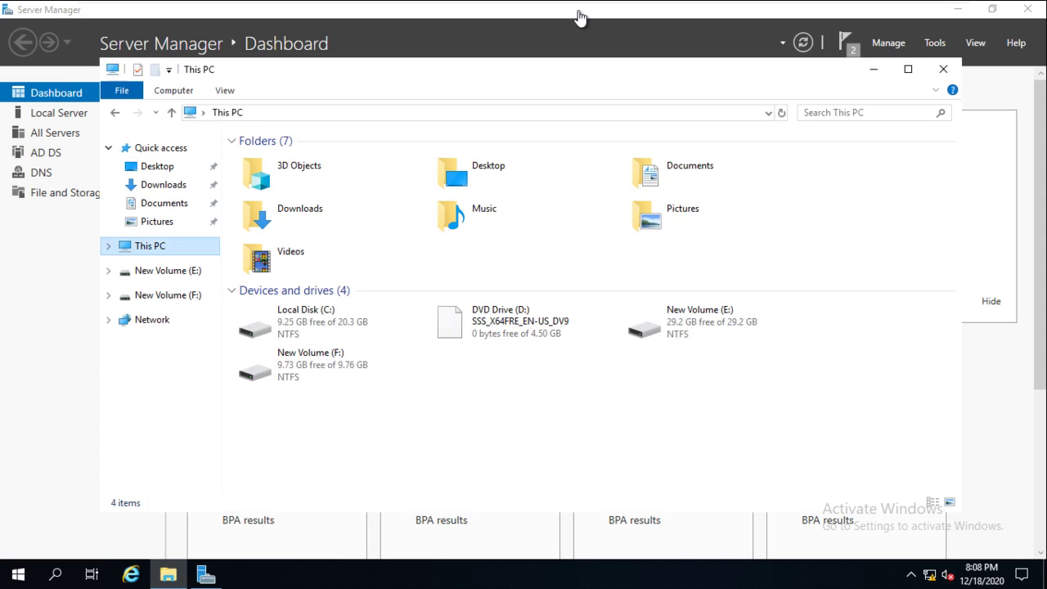
key("Tab")
key("Return")
key("shift+F10")
key("Down")
key("Down")
key("Down")
key("Down")
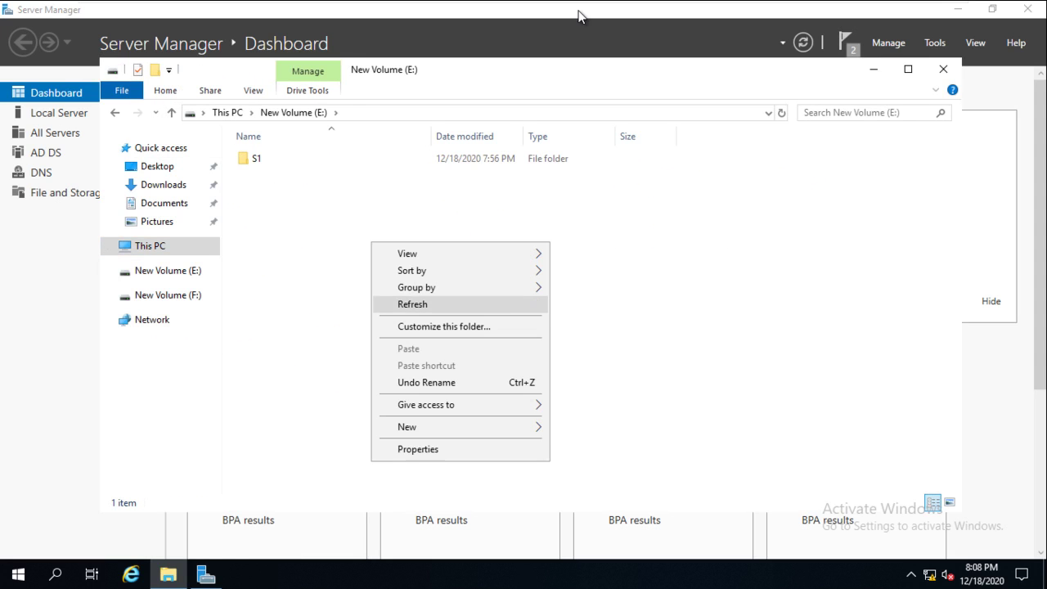
key("Return")
key("Down")
key("Return")
key("Tab")
key("Return")
key("alt+F4")
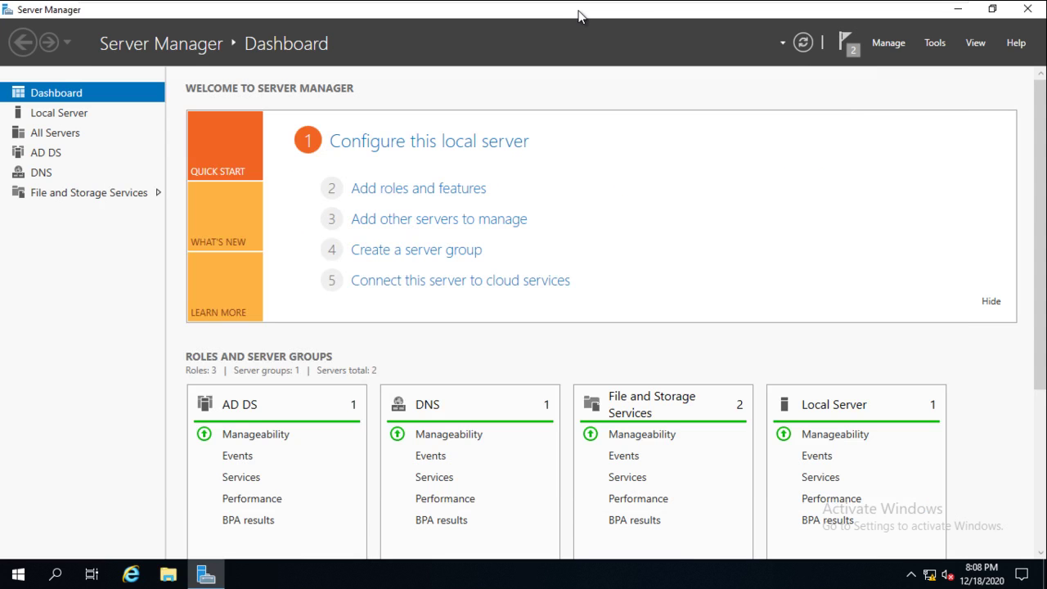
key("alt+t")
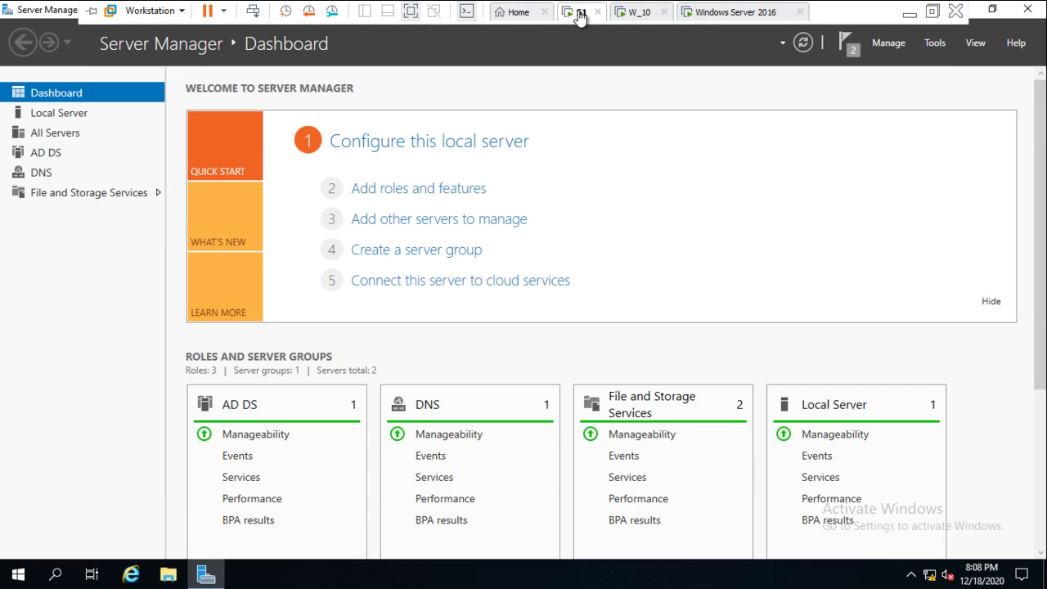
On the other server, refresh New Volume (E:) and open S2 showing abc and xyz
left_click(577, 12)
right_click(551, 199)
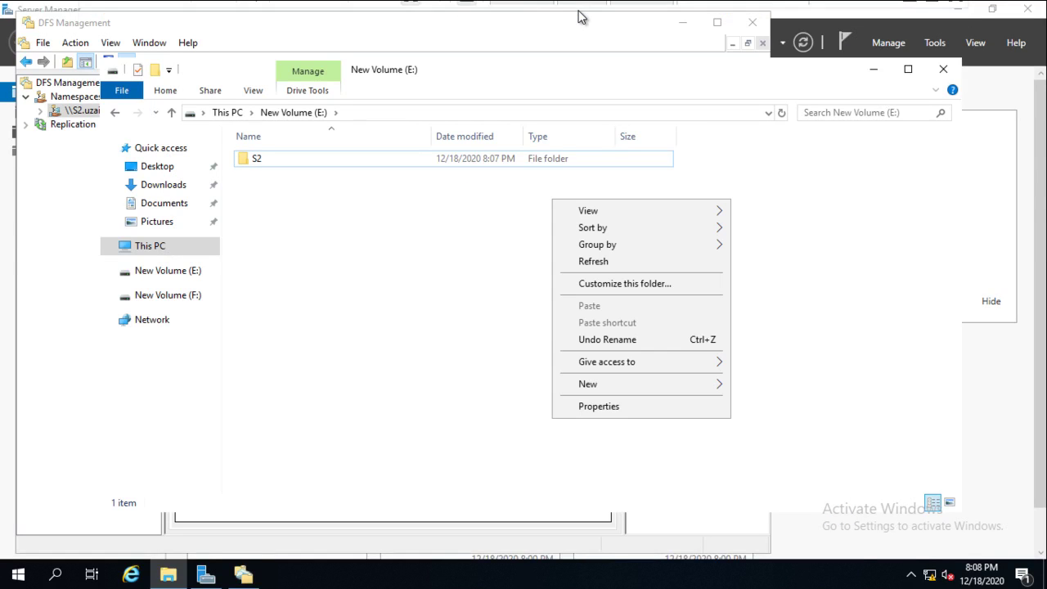
left_click(576, 262)
key("Down")
key("Return")
key("BackSpace")
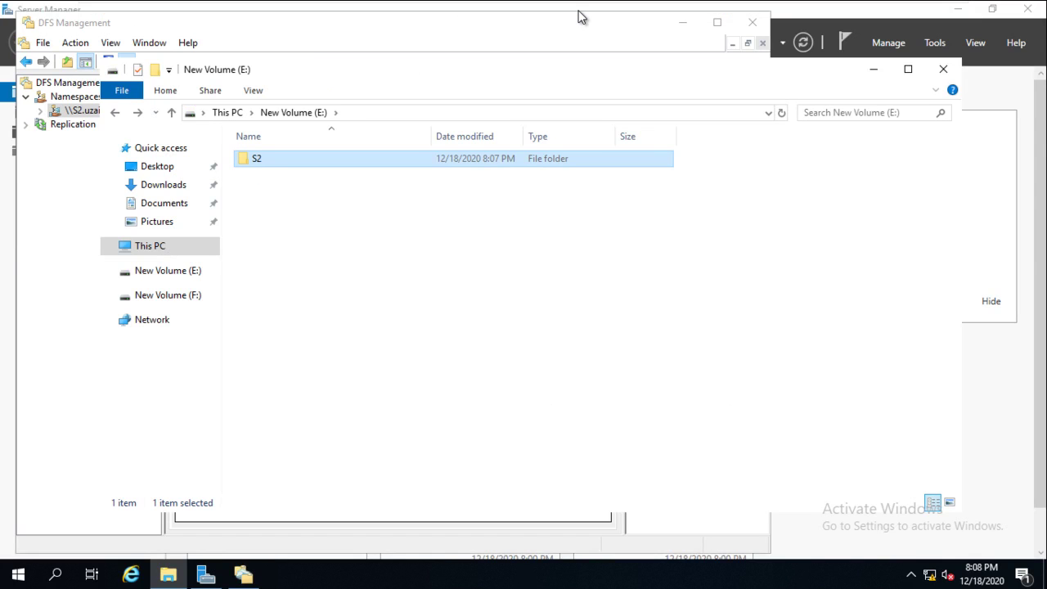
key("BackSpace")
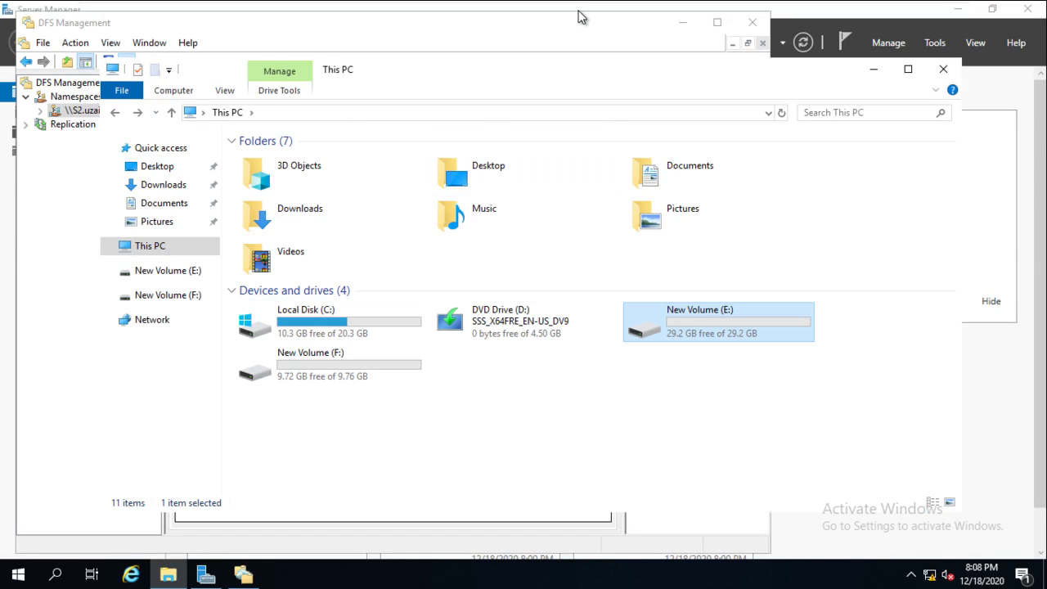
key("Return")
key("Down")
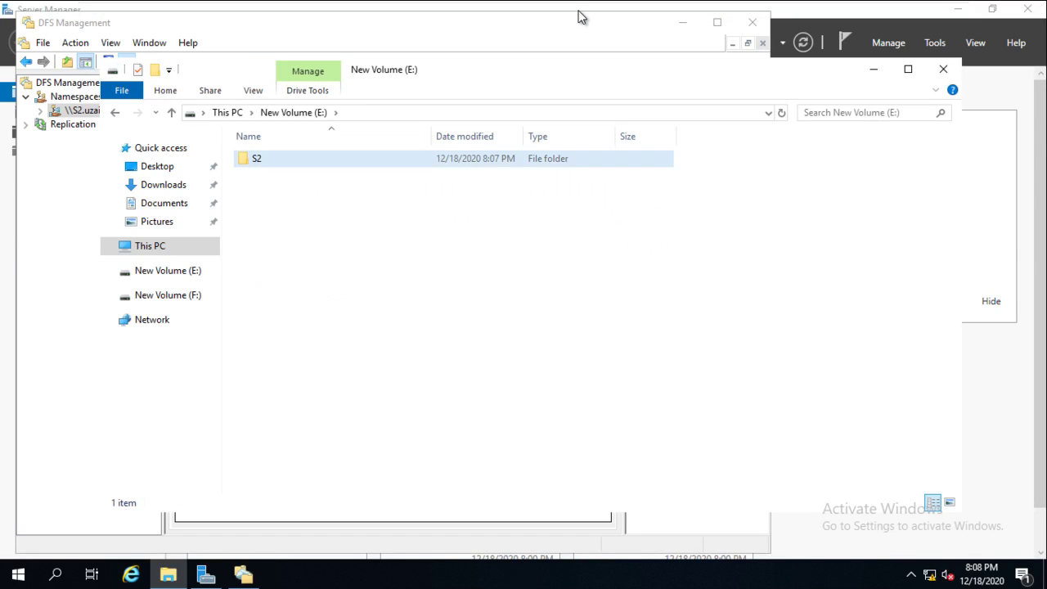
key("Return")
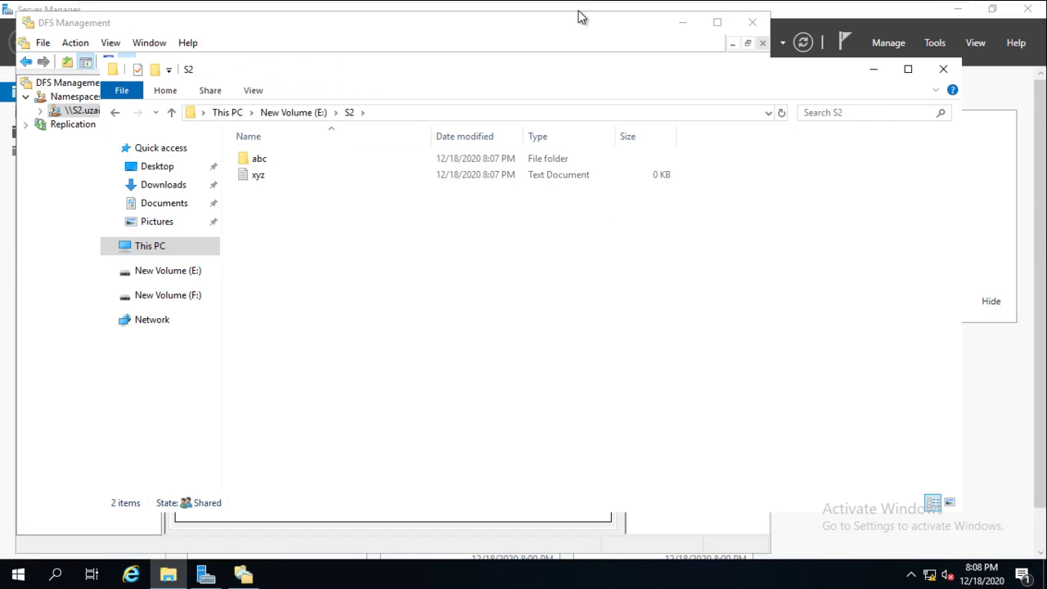
key("BackSpace")
key("BackSpace")
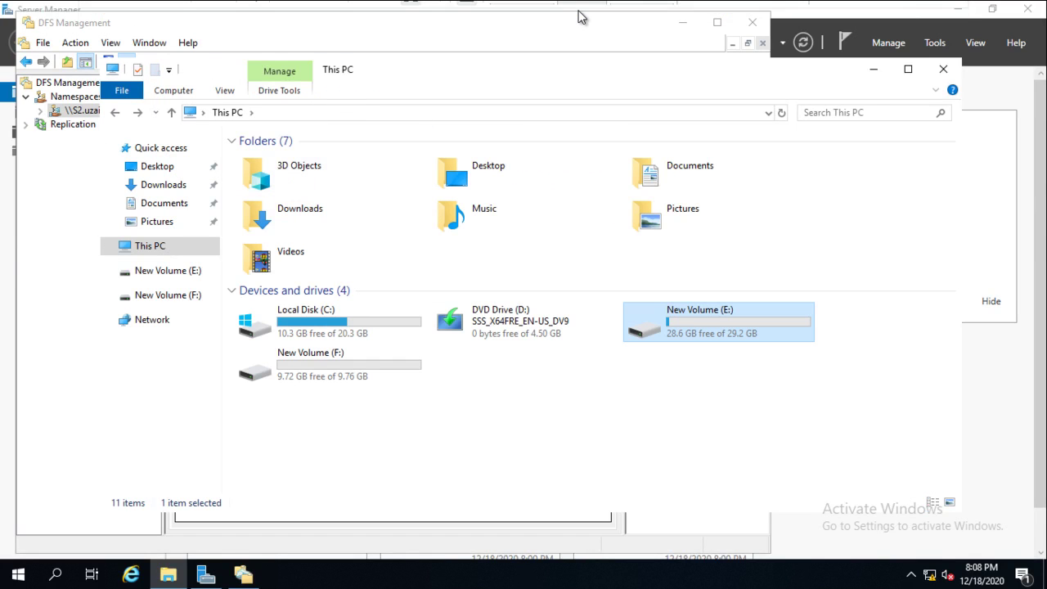
left_click(578, 13)
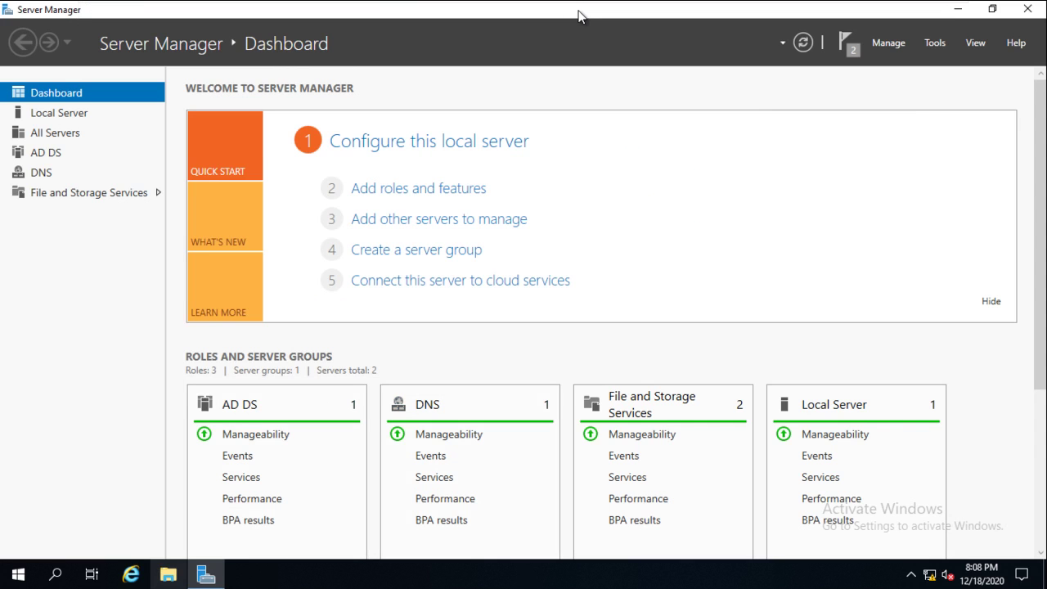
Check in File Explorer that E:\S1 on New Volume (E:) is still empty, then close it
key("super+e")
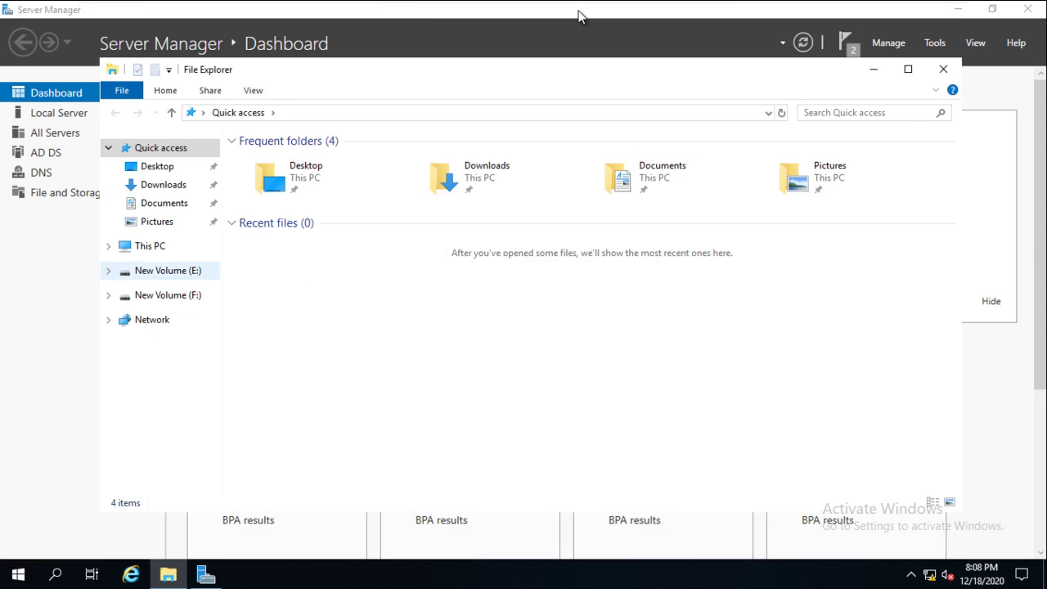
left_click(150, 245)
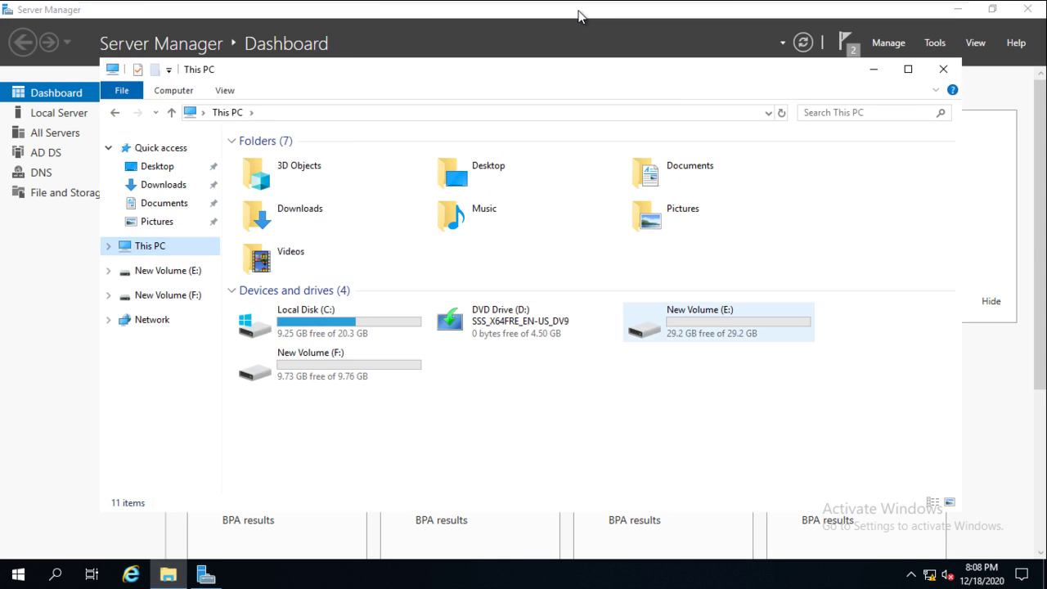
double_click(704, 319)
key("Down")
key("Return")
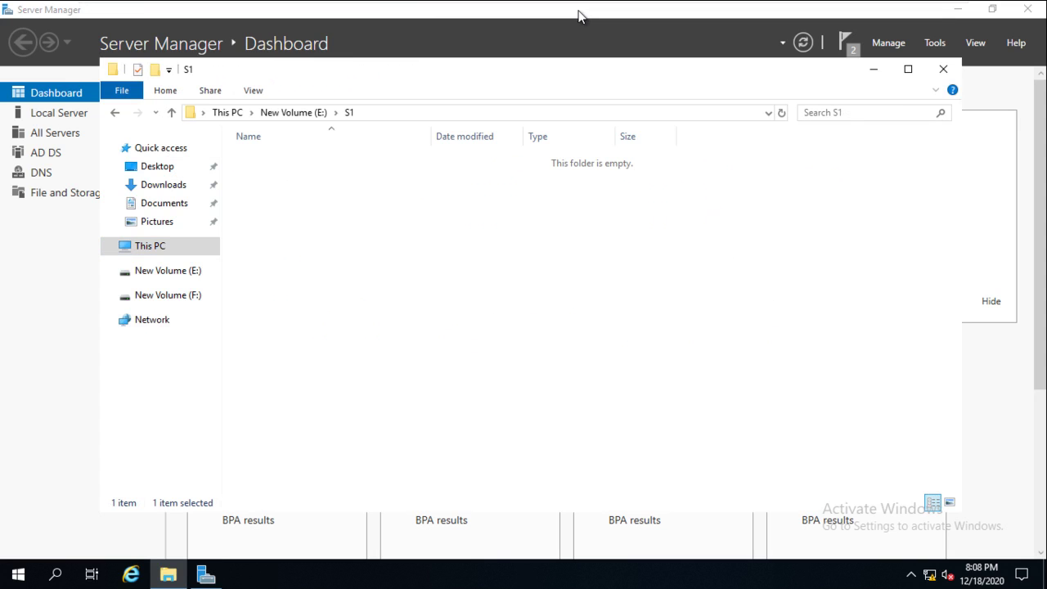
left_click(227, 112)
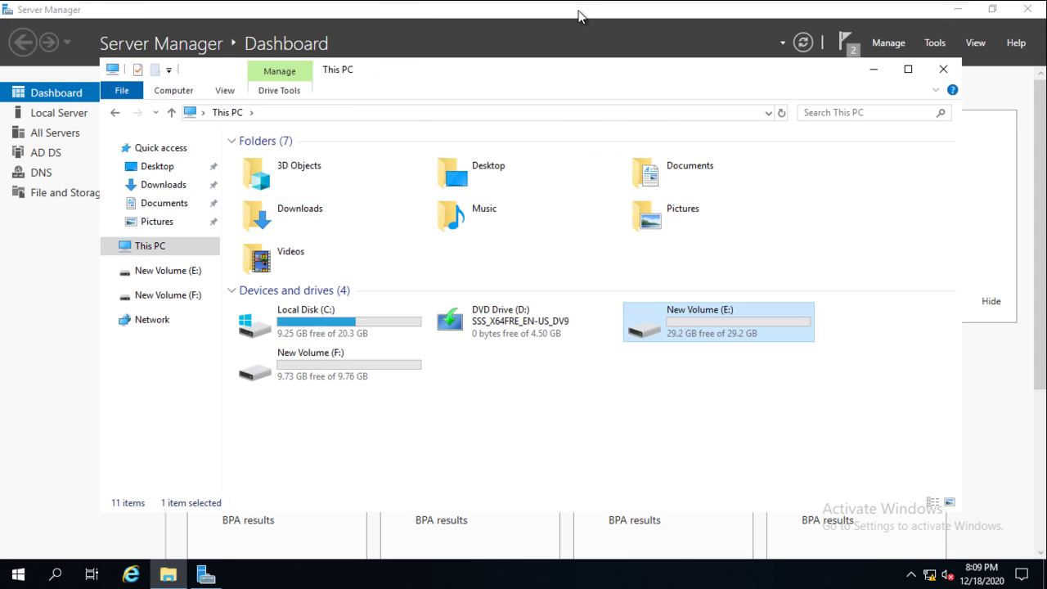
left_click(943, 69)
Browse the Server Manager Tools menu, then switch to the other server's virtual machine
left_click(888, 43)
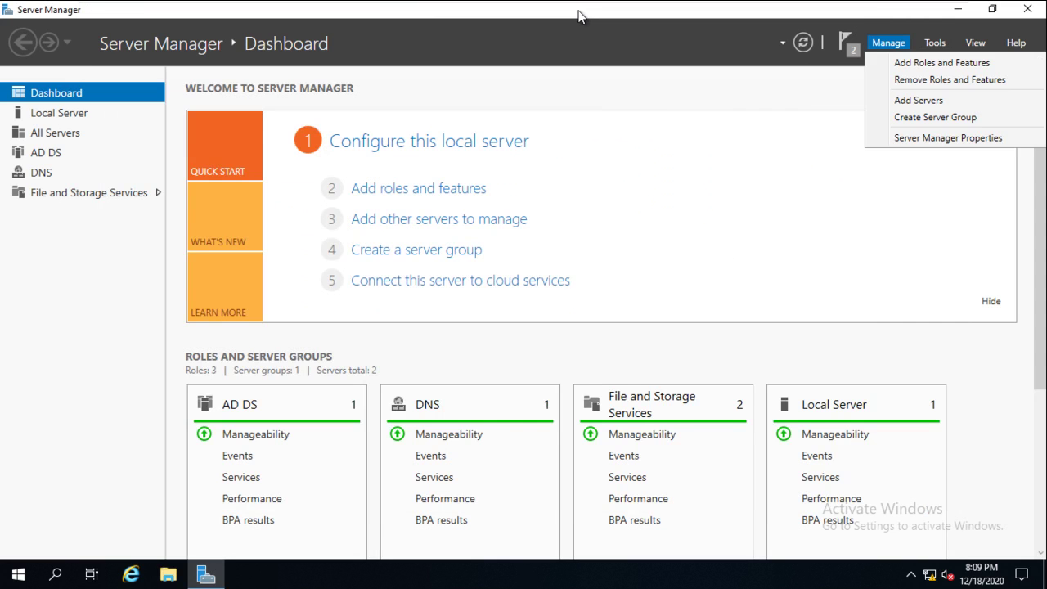
key("Right")
key("Down")
key("Down")
key("Down")
key("Down")
key("Down")
key("Return")
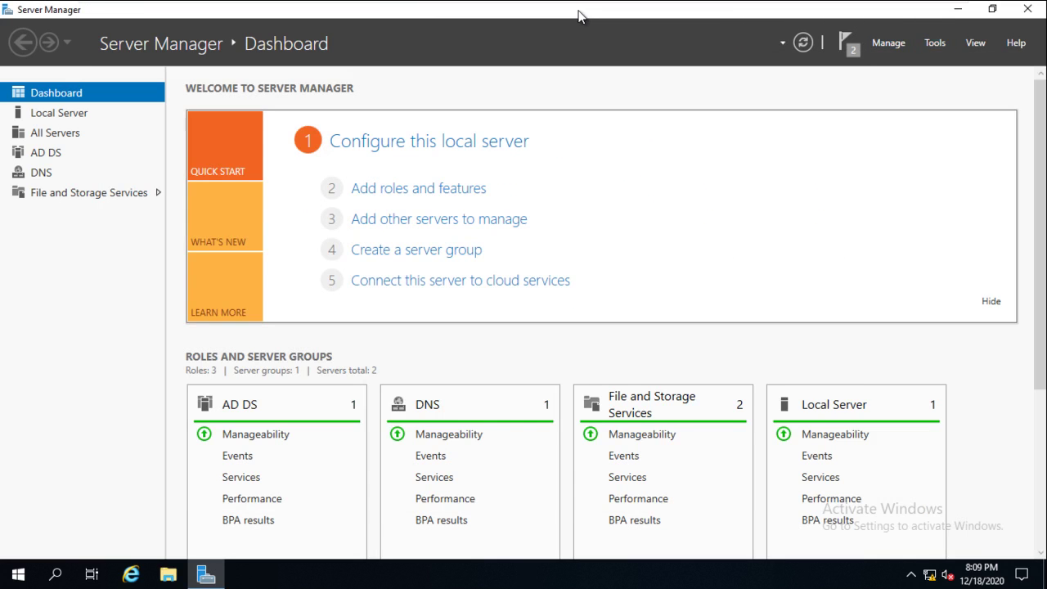
left_click(578, 12)
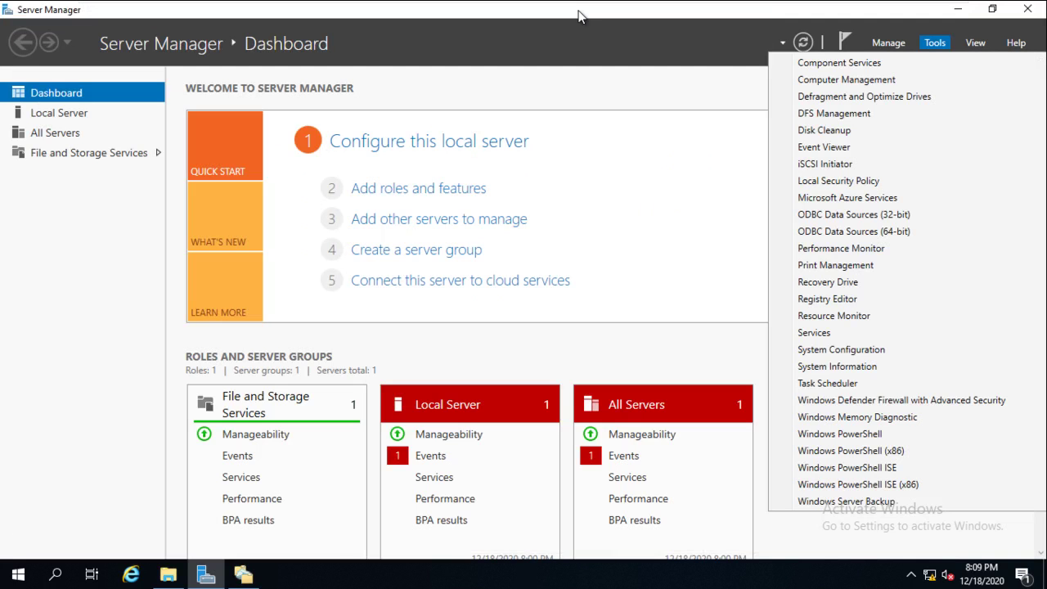
Launch DFS Management and select the empty SD2 namespace on server S2
key("Down")
key("Down")
key("Down")
key("Up")
key("Up")
key("Up")
key("Down")
key("Down")
key("Up")
key("Up")
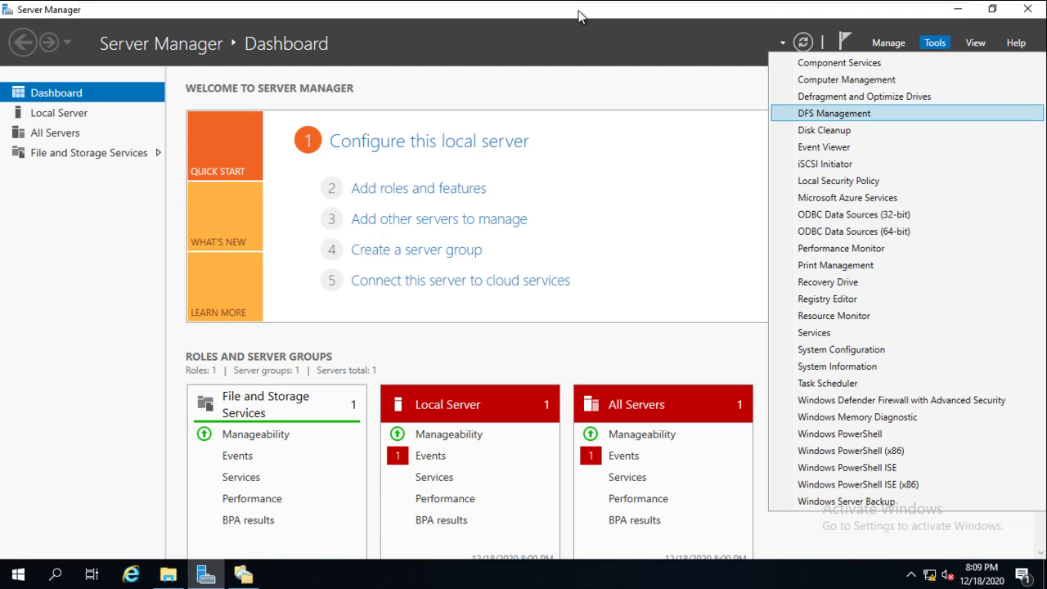
key("Return")
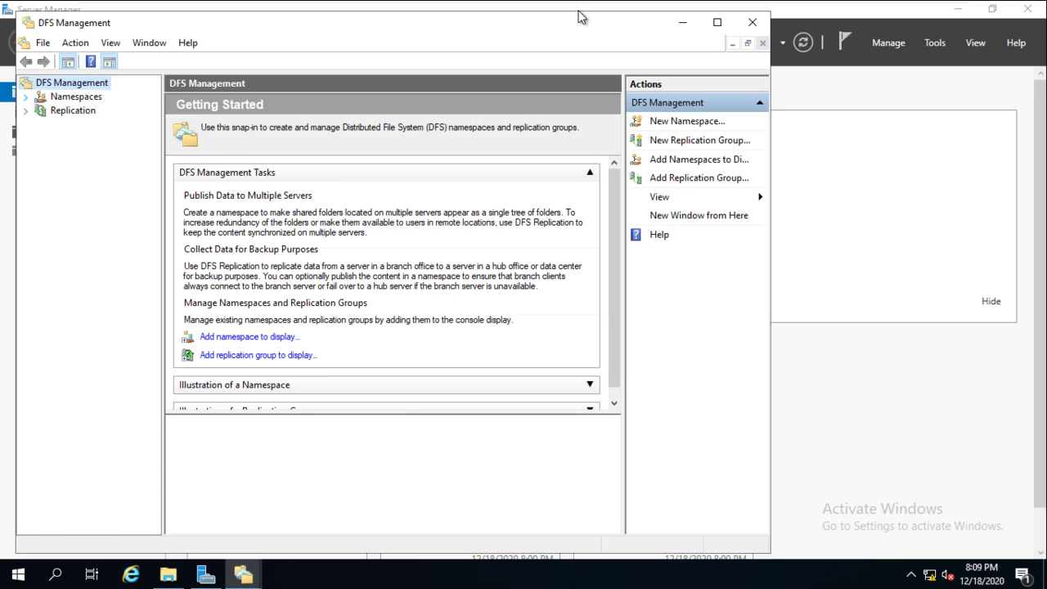
key("Down")
key("Down")
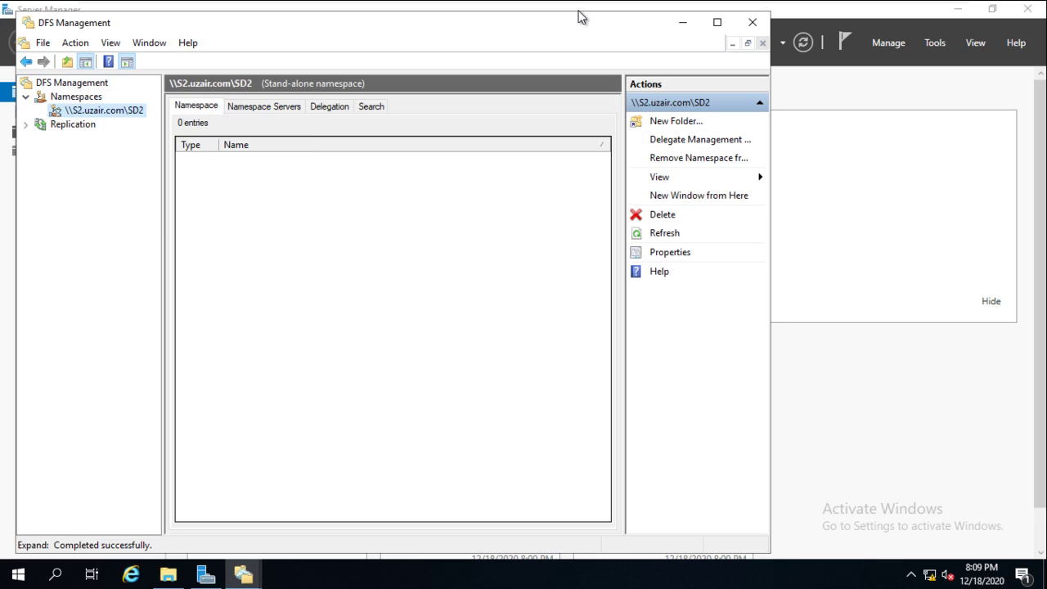
key("shift+F10")
key("Escape")
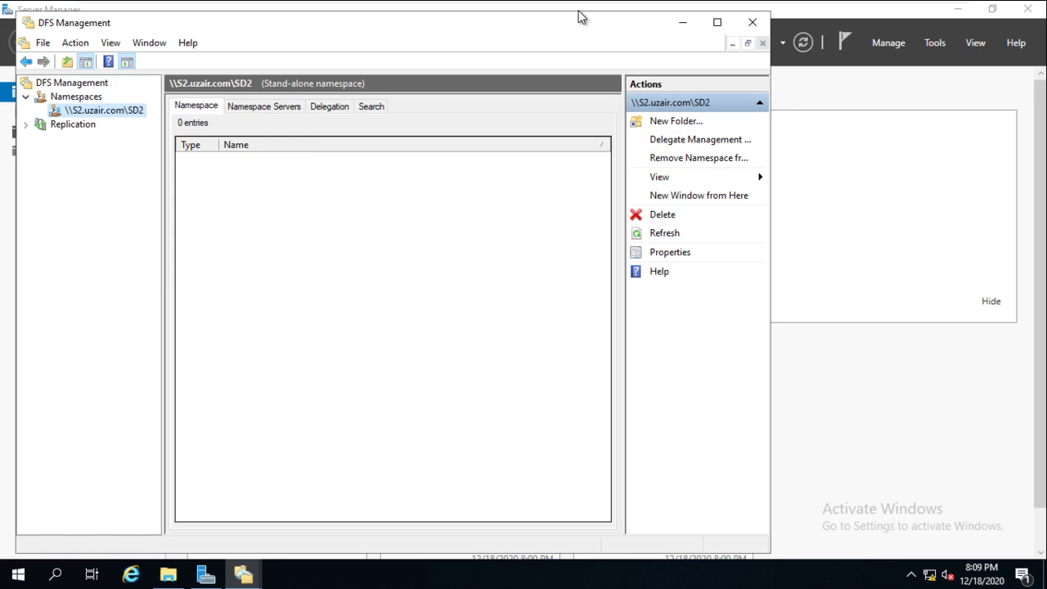
Flip between the two server VMs, then exit VMware full-screen mode
left_click(579, 14)
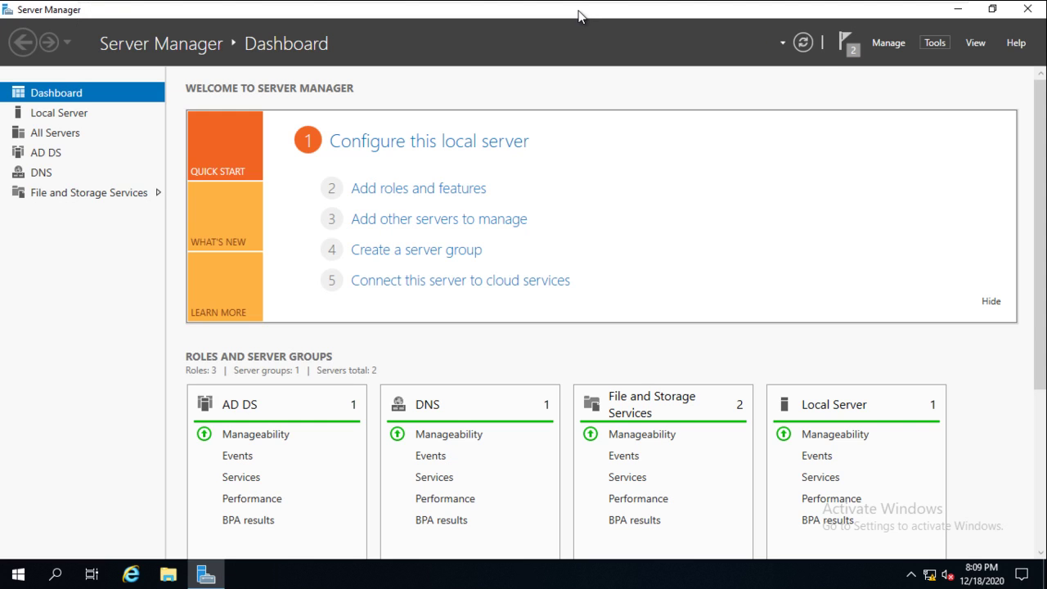
key("alt+t")
key("Down")
key("Down")
key("Down")
key("Down")
key("Down")
key("Escape")
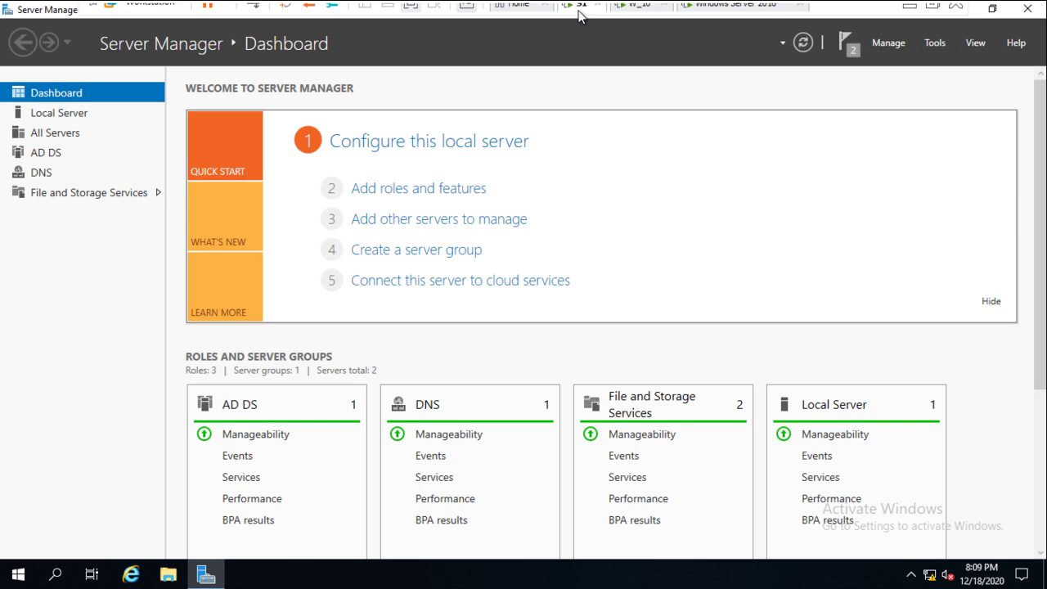
left_click(579, 14)
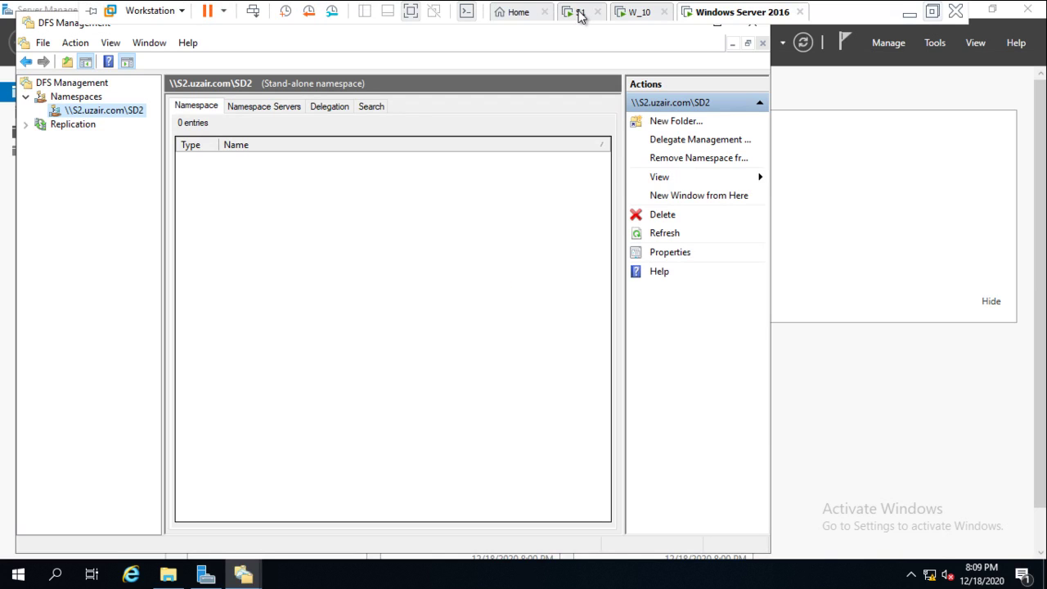
left_click(933, 12)
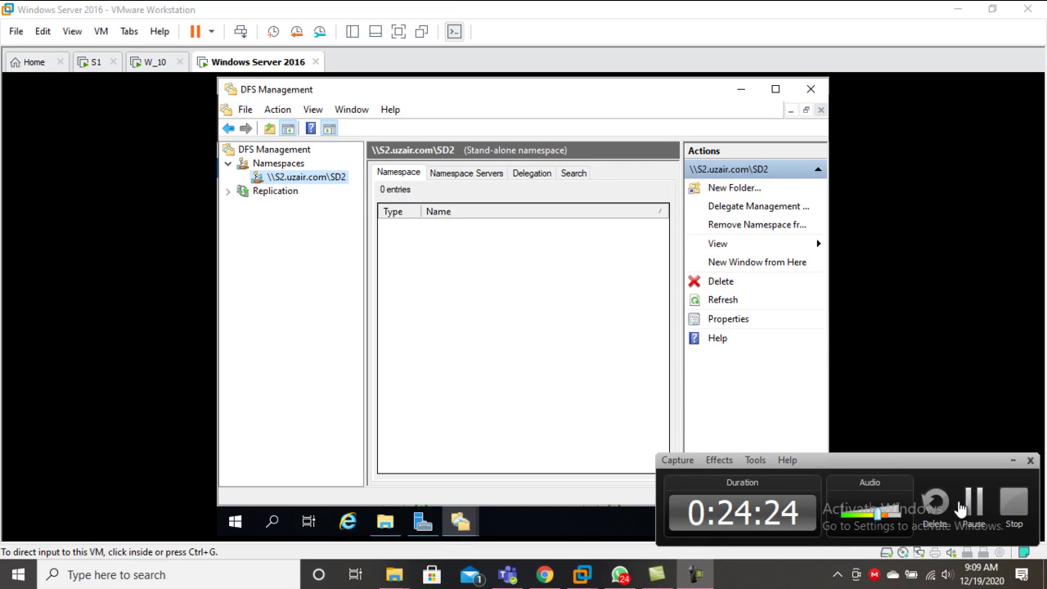
Go full screen and verify E:\S2 contains abc and xyz, then close Explorer
left_click(972, 505)
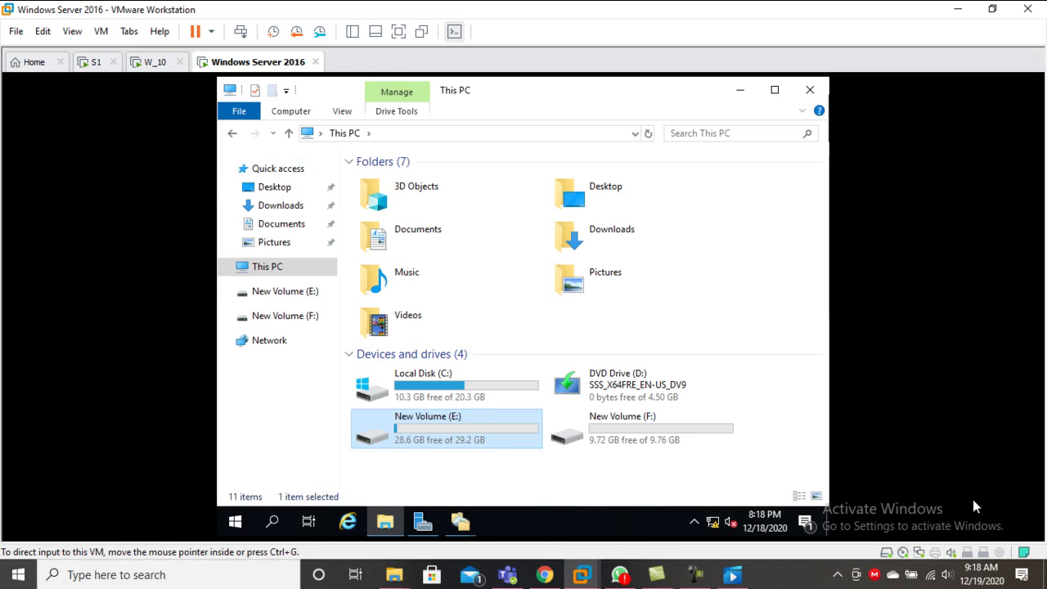
key("ctrl+alt+Return")
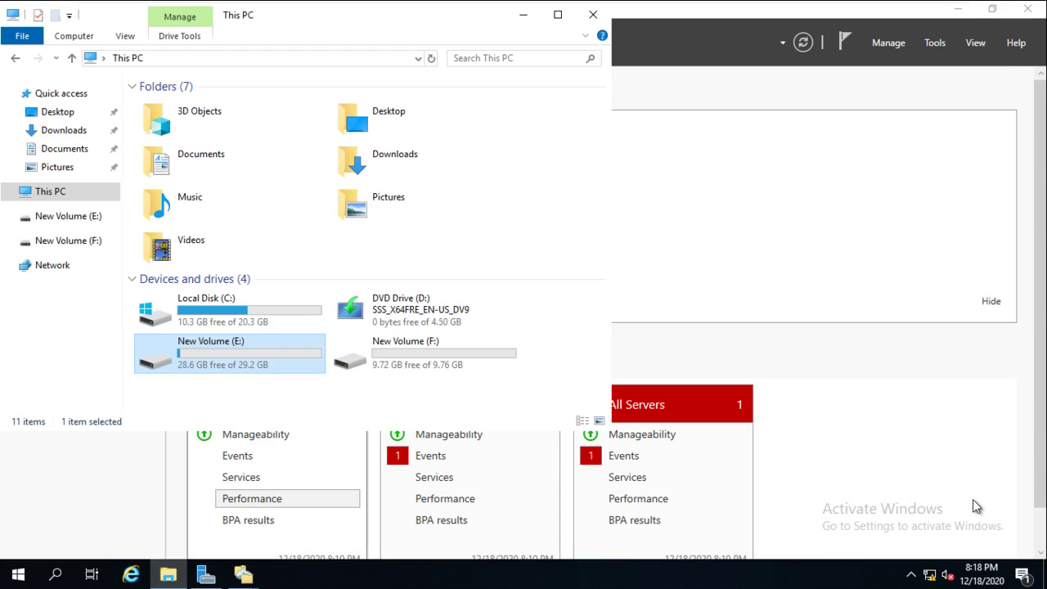
key("Return")
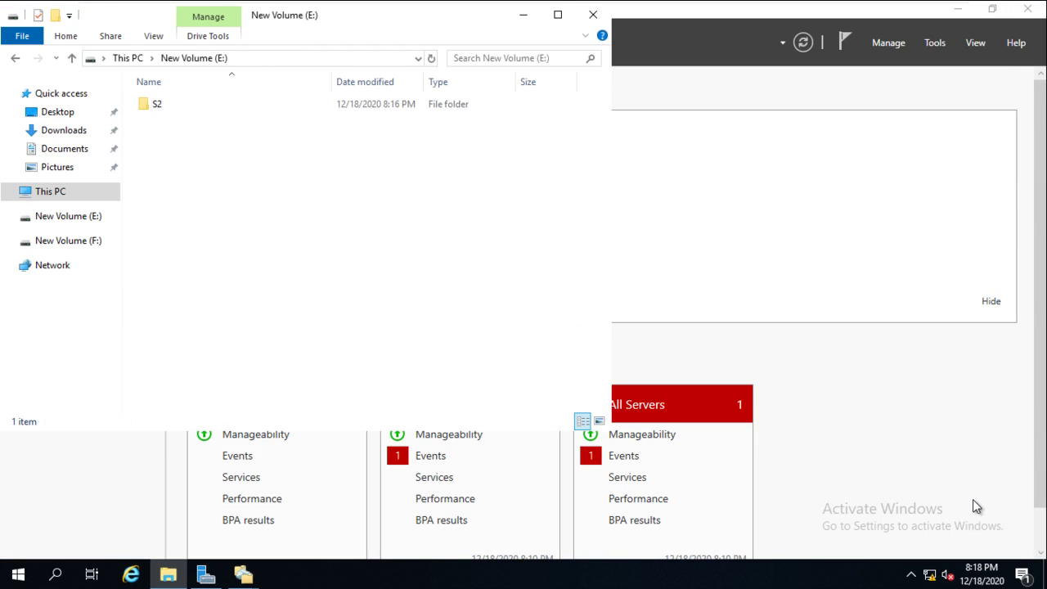
key("Return")
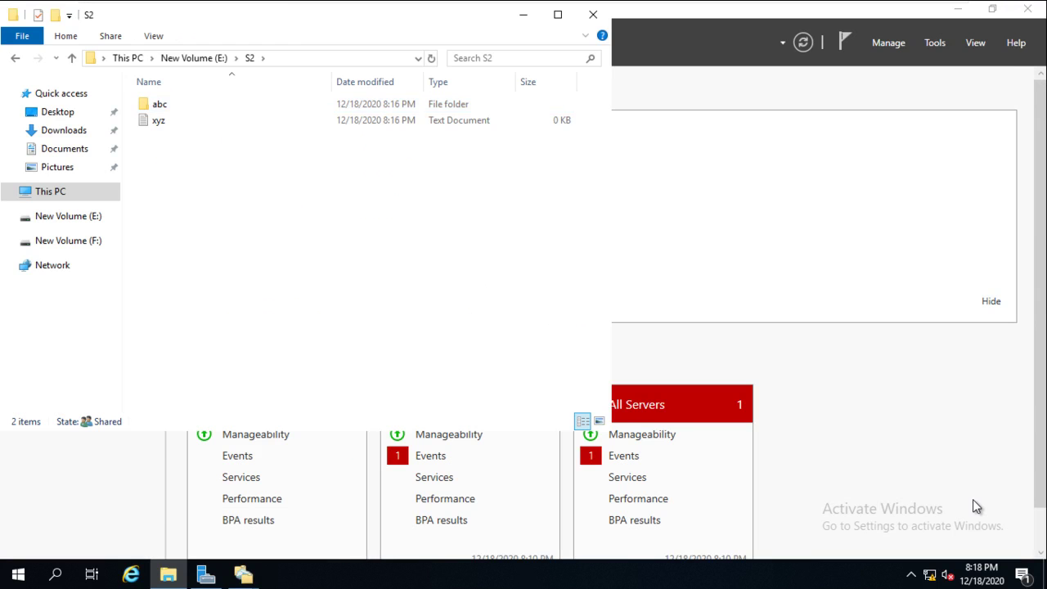
key("alt+F4")
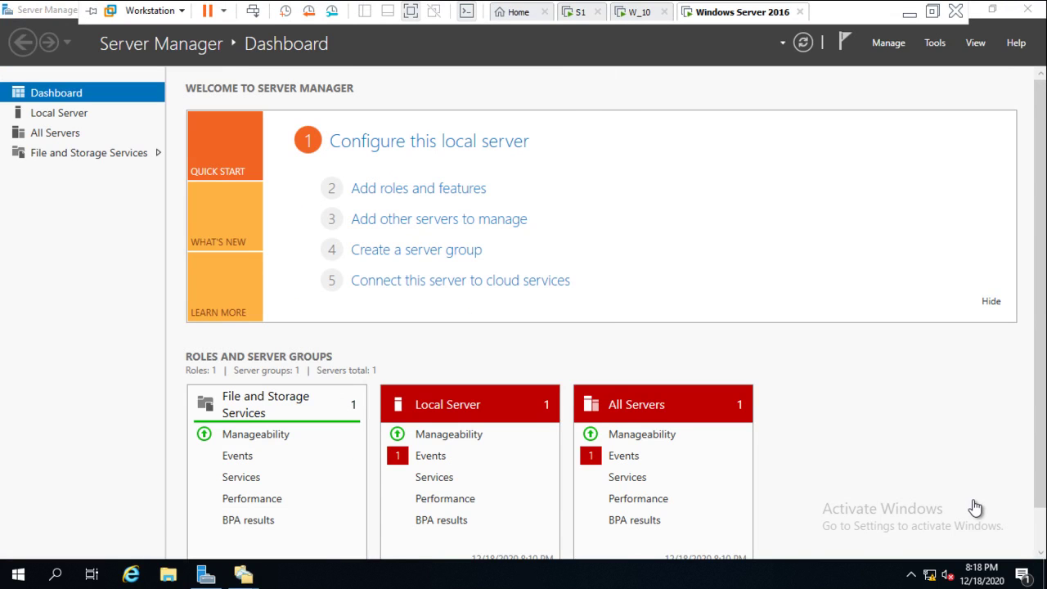
On the S1 machine, verify E:\S1 contains abc and xyz, then close Explorer
key("ctrl+alt+Left")
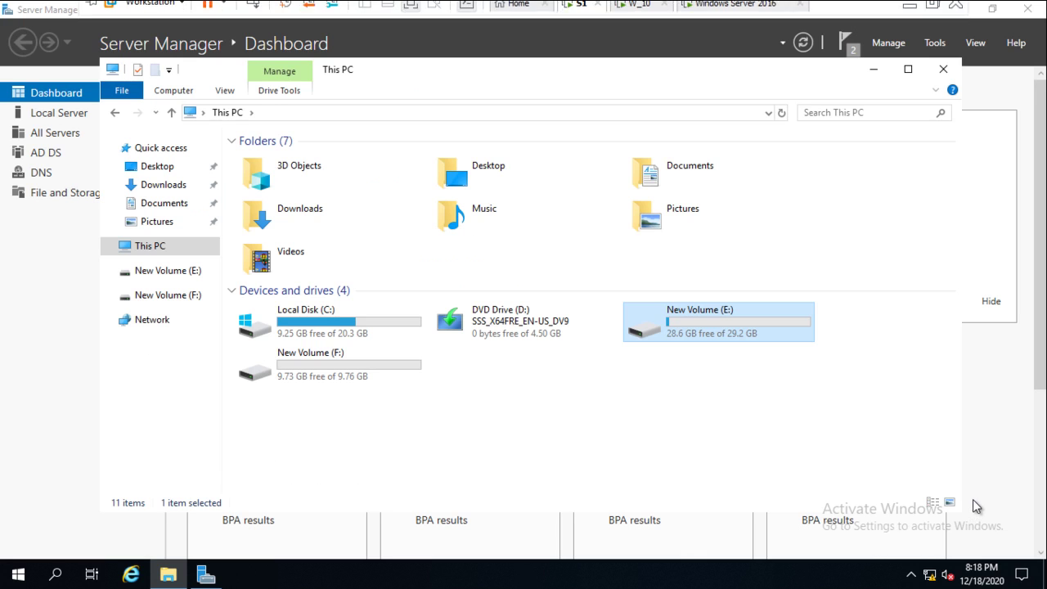
key("Return")
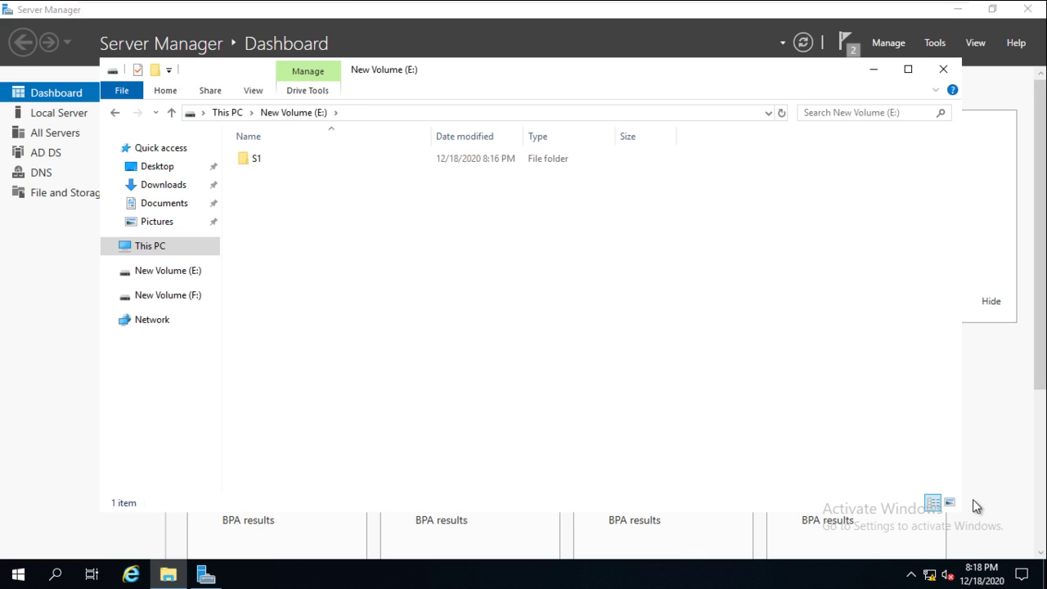
key("Down")
key("Return")
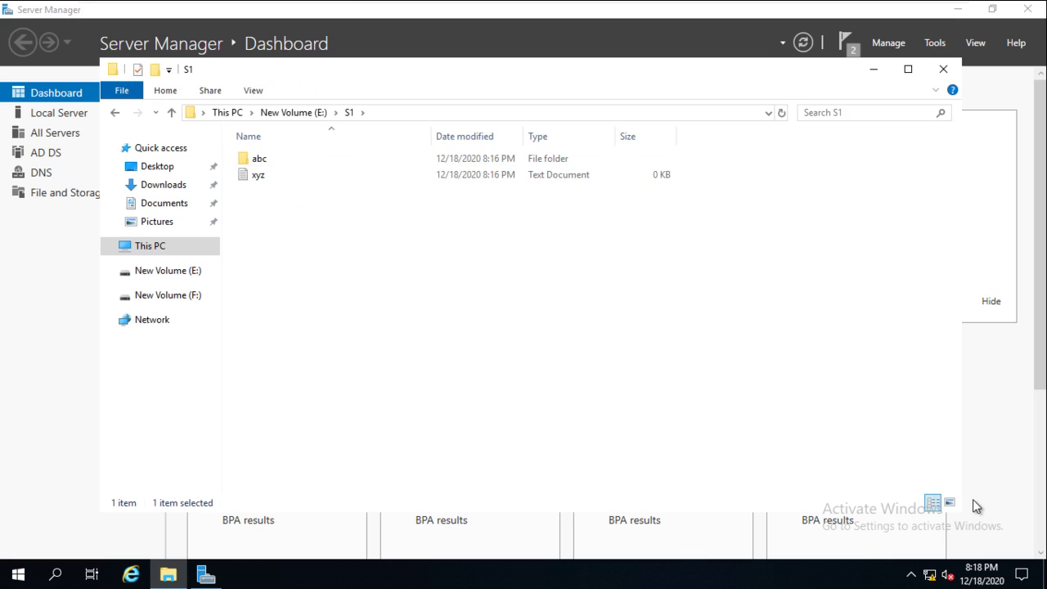
key("alt+F4")
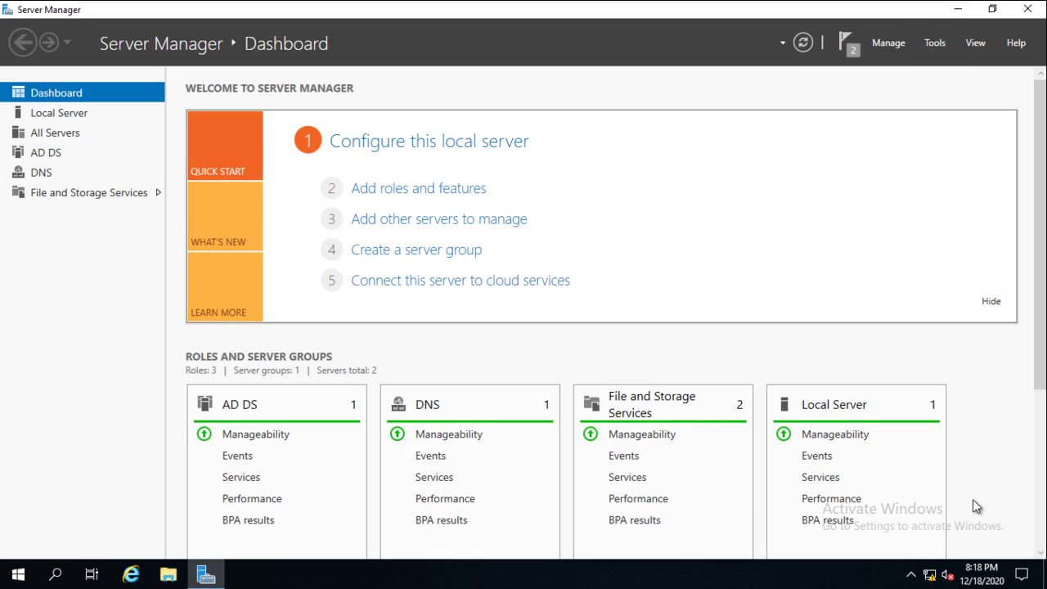
Launch DFS Management from the Server Manager Tools menu
key("alt+t")
key("Down")
key("Down")
key("Down")
key("Down")
key("Down")
key("Down")
key("Down")
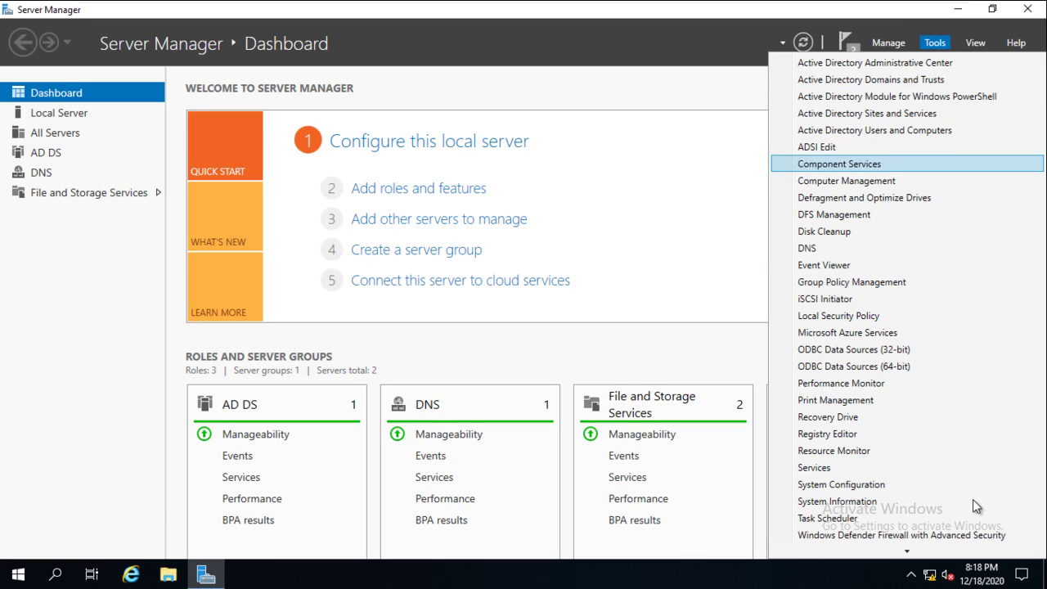
key("Down")
key("Down")
key("Down")
key("Down")
key("Up")
key("Return")
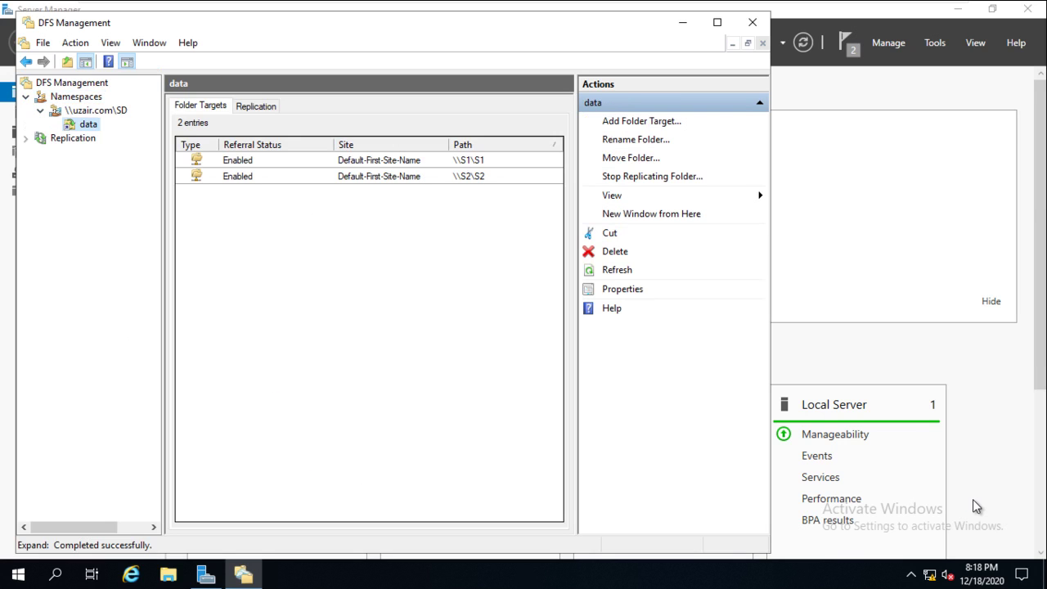
Delete the data folder and its namespace folders from \\uzair.com\SD, then close DFS Management
key("shift+F10")
key("Down")
key("Down")
key("Down")
key("Down")
key("Down")
key("Down")
key("Down")
key("Down")
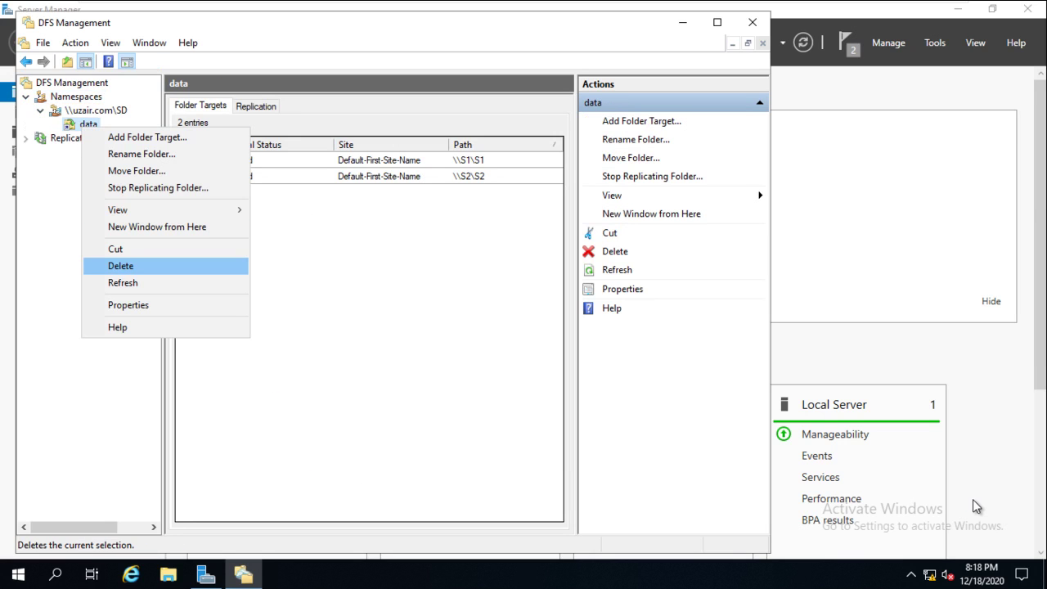
key("Return")
key("Tab")
key("Down")
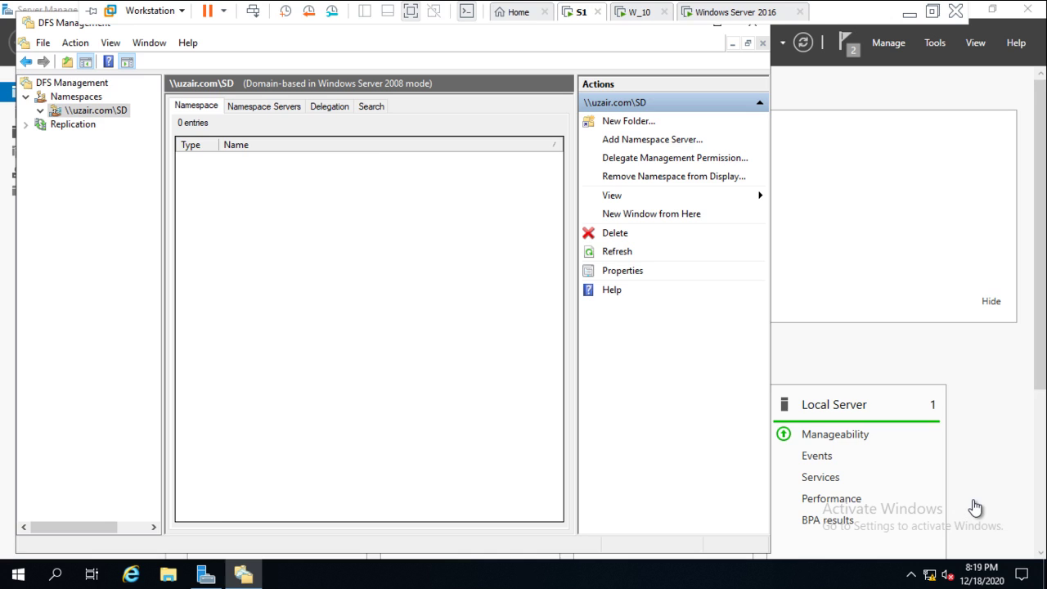
key("alt+F4")
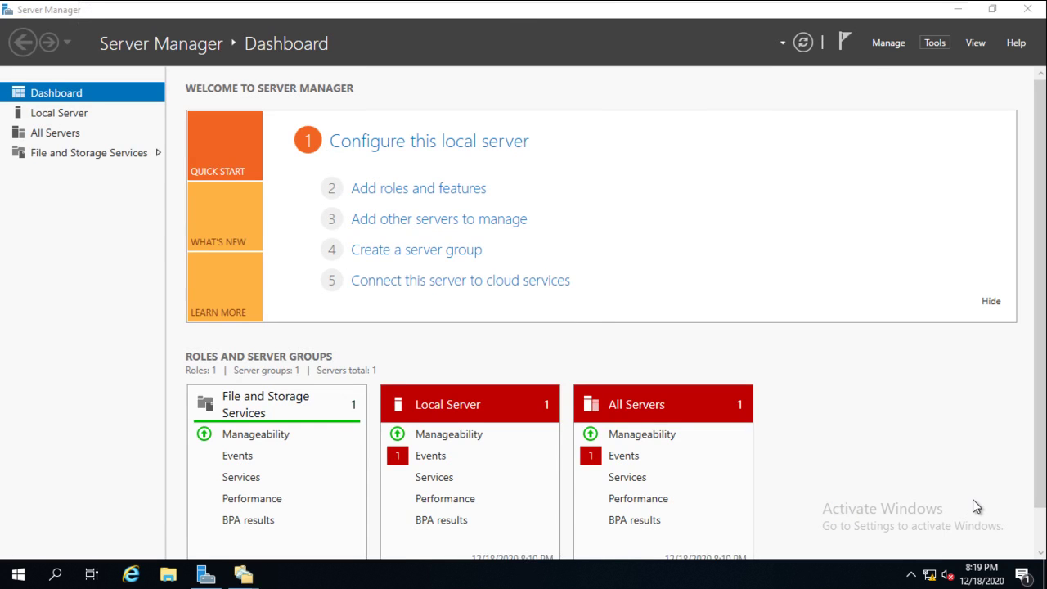
Reopen DFS Management from the Server Manager Tools menu
key("alt+t")
key("Down")
key("Down")
key("Down")
key("Down")
key("Down")
key("Down")
key("Down")
key("Down")
key("Down")
key("Down")
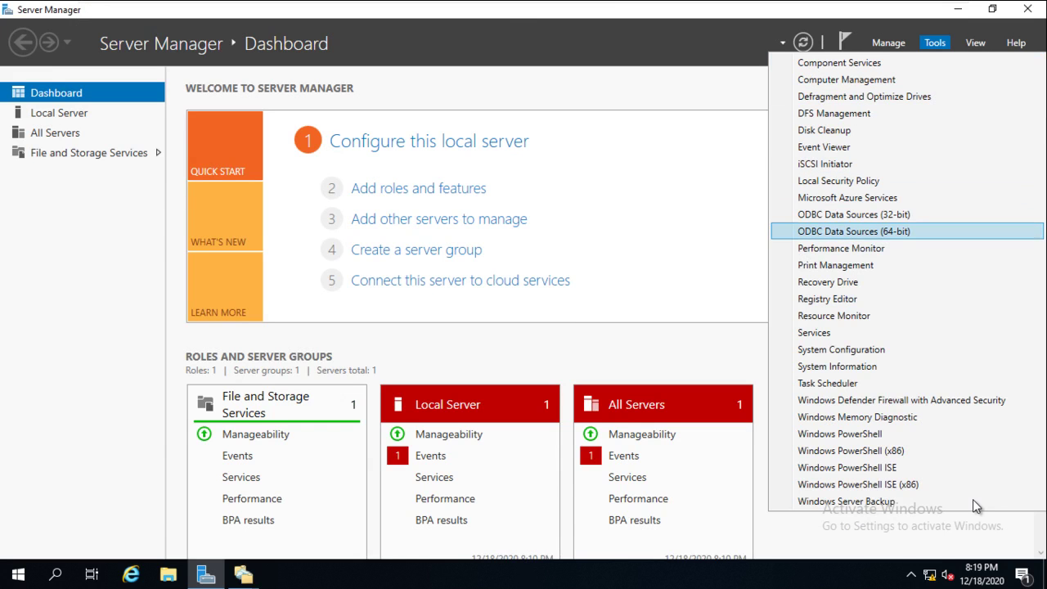
key("Up")
key("Up")
key("Up")
key("Up")
key("Up")
key("Up")
key("Up")
key("Return")
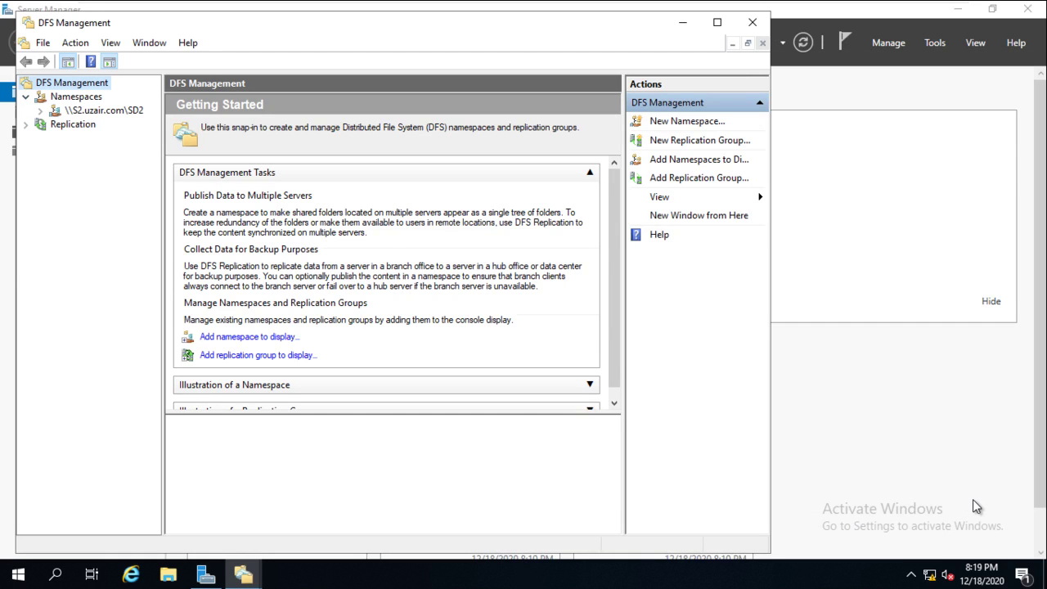
Start the New Namespace Wizard and look up server s2 as the namespace server
key("Down")
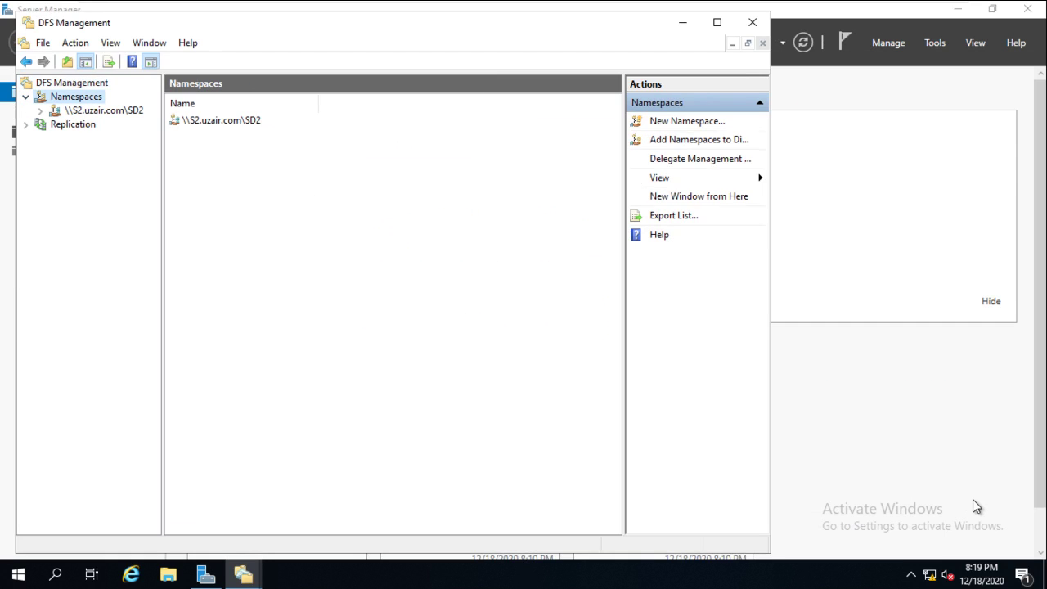
key("shift+F10")
key("Down")
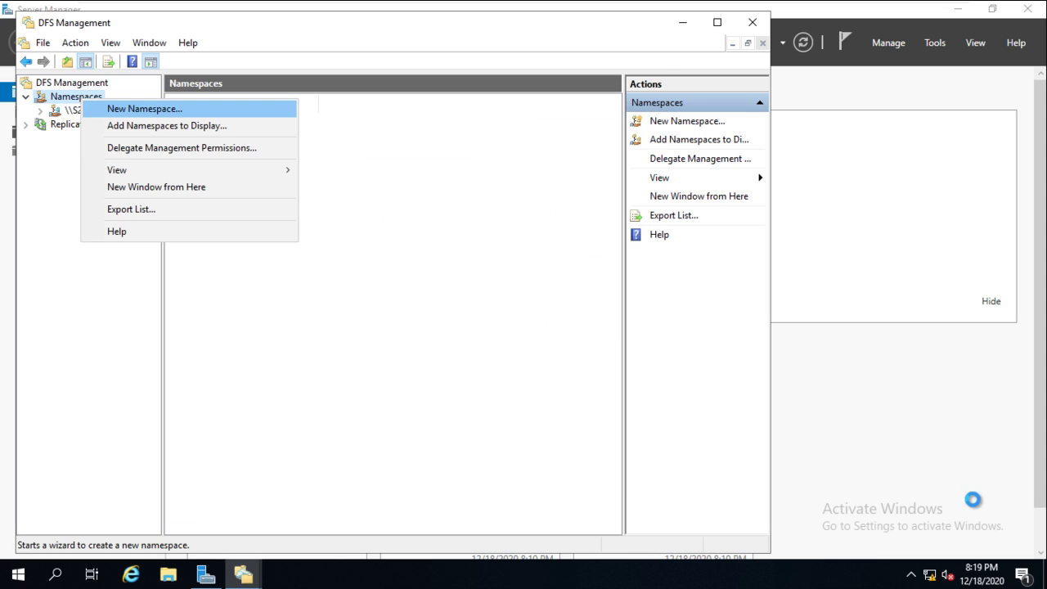
key("Return")
key("Tab")
key("Return")
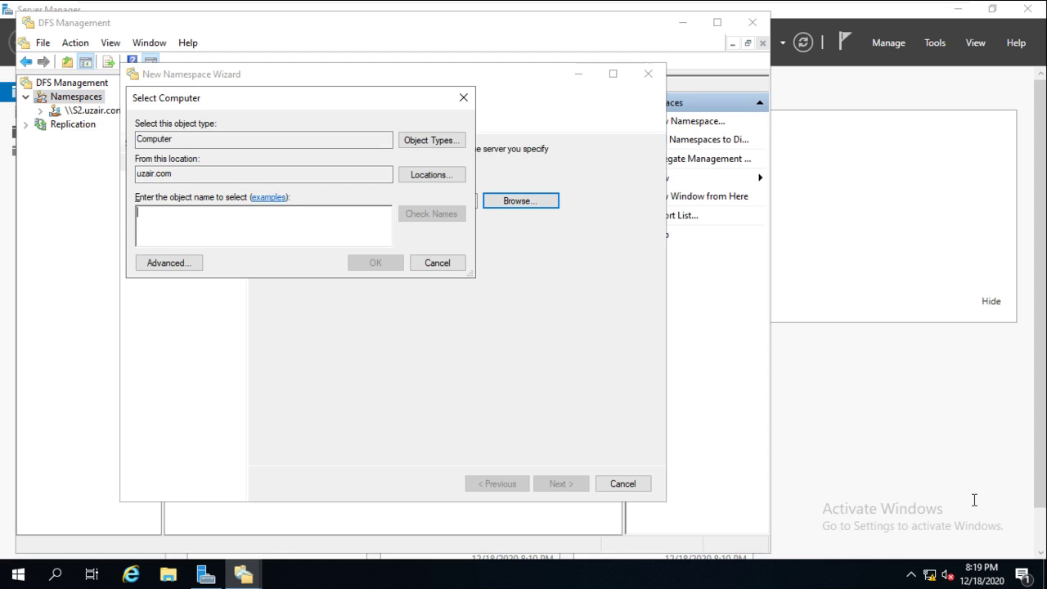
type("s2")
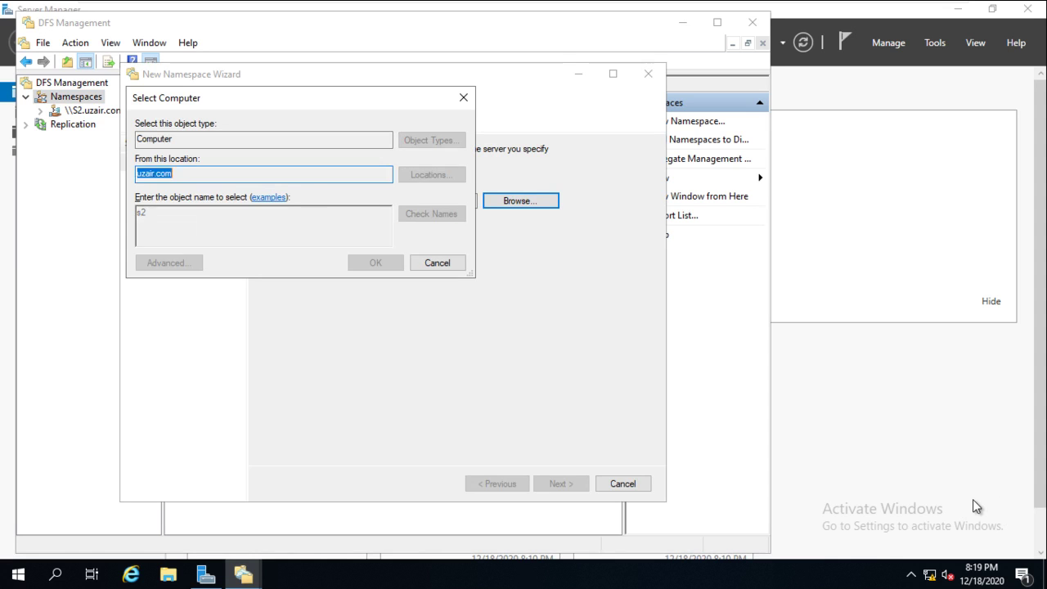
key("Return")
Enter the administrator user name and password as network credentials for s2
type("hammma")
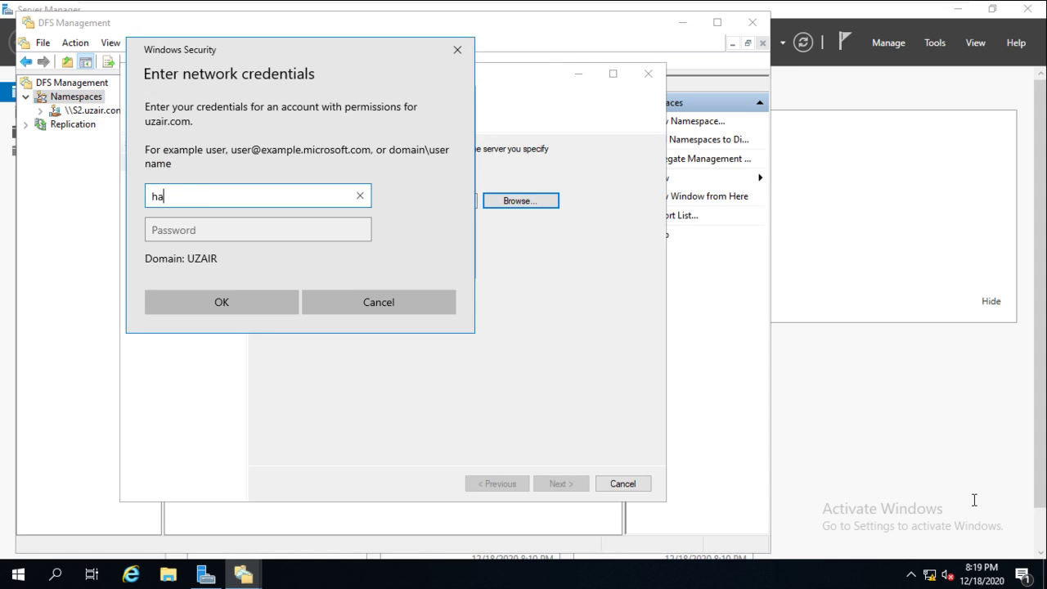
key("BackSpace")
key("BackSpace")
type("ad")
key("Tab")
key("Caps_Lock")
type("•••")
key("BackSpace")
key("BackSpace")
key("BackSpace")
type("•")
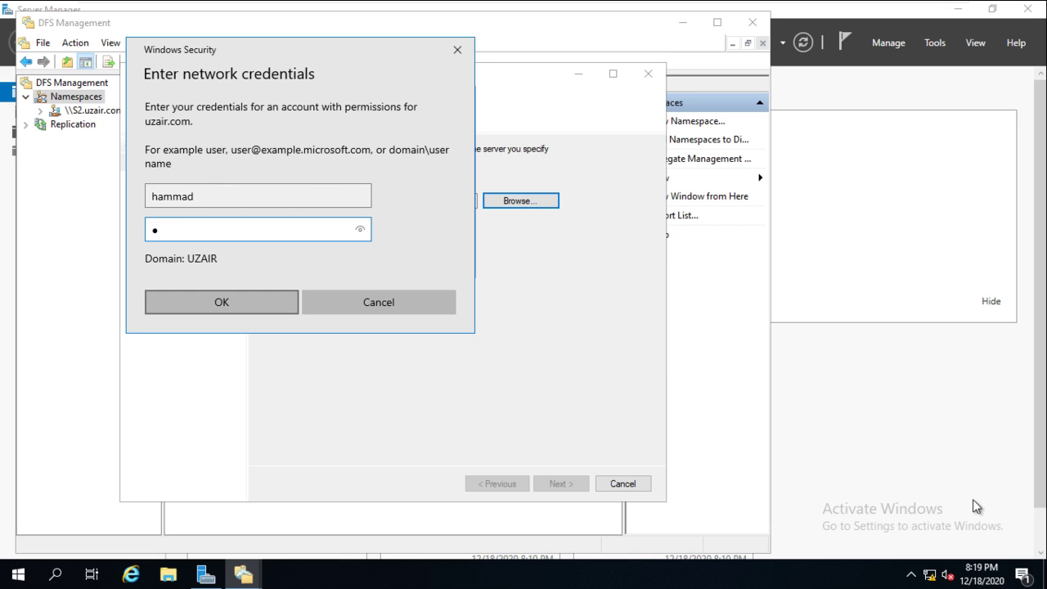
key("Return")
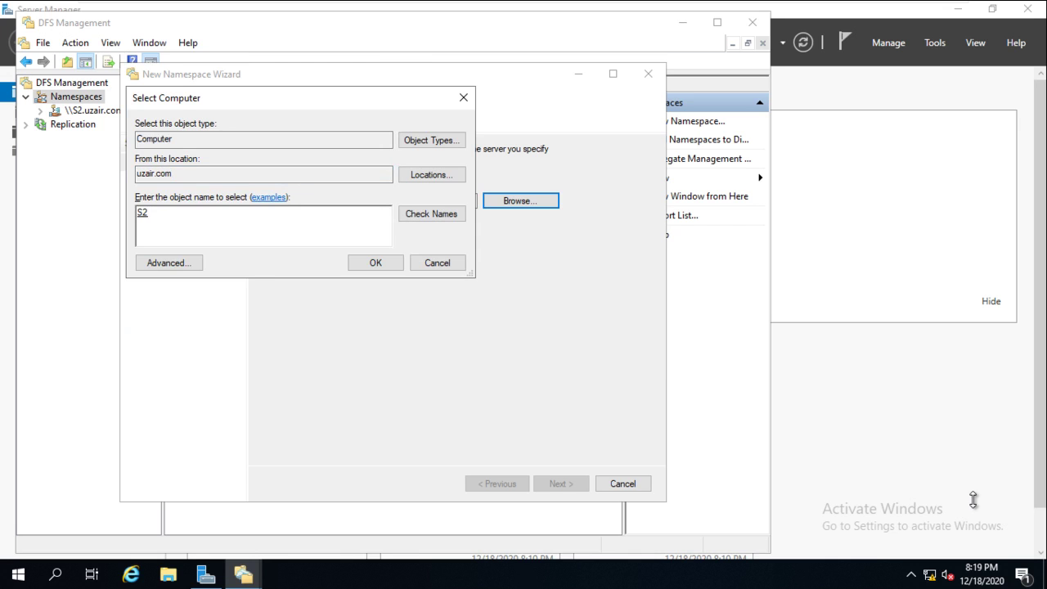
Name the namespace 'link', make it stand-alone, and create it on S2
key("Return")
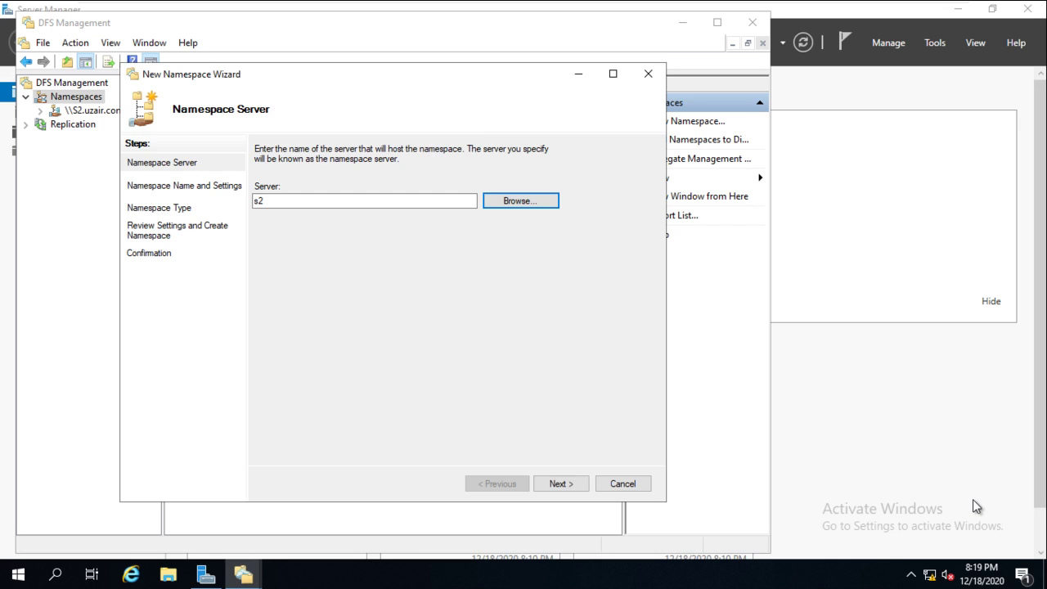
key("Tab")
key("Return")
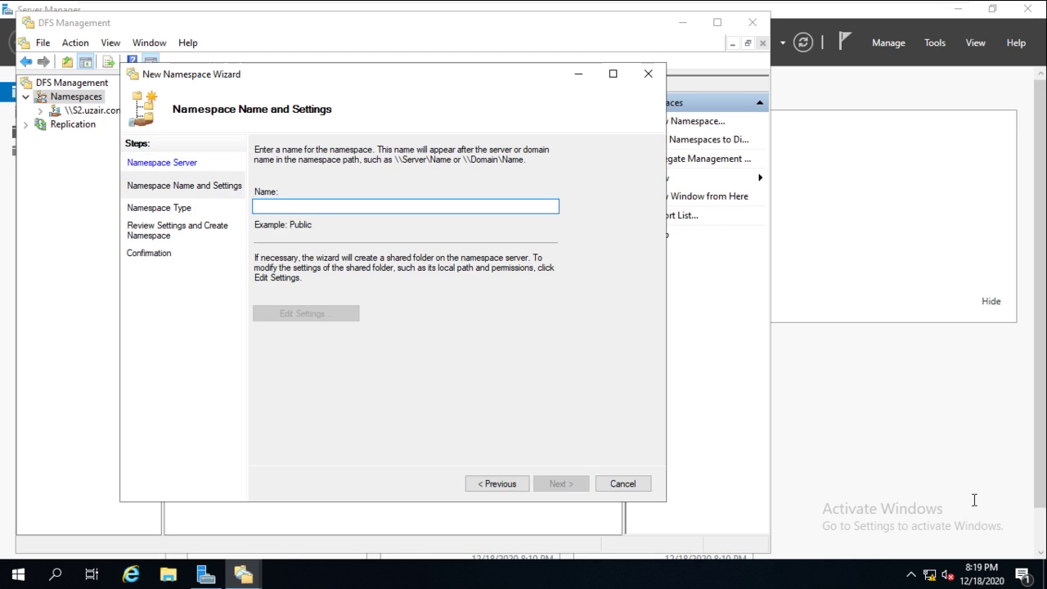
type("link")
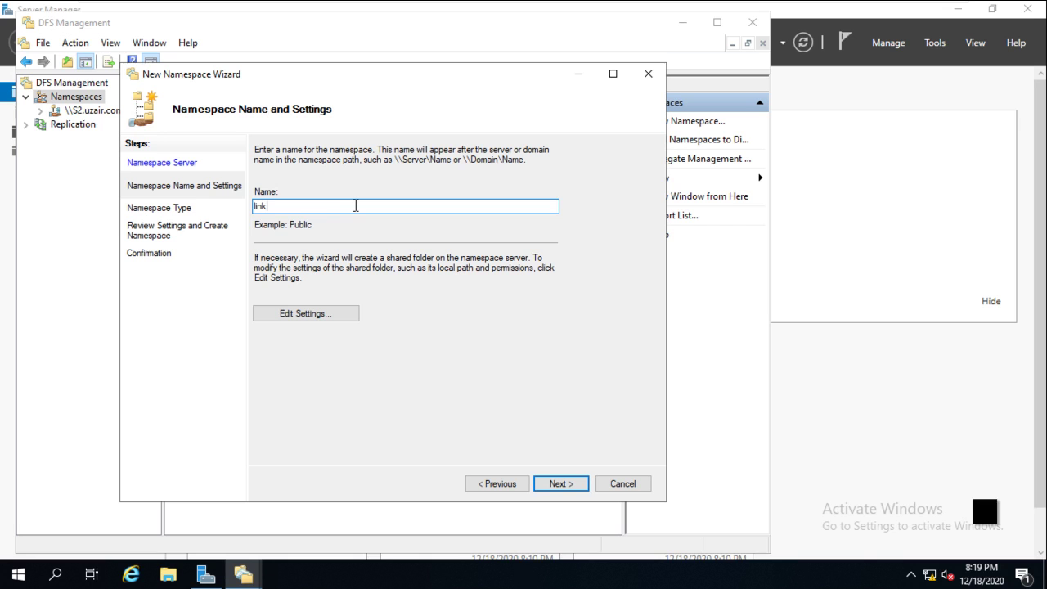
key("Return")
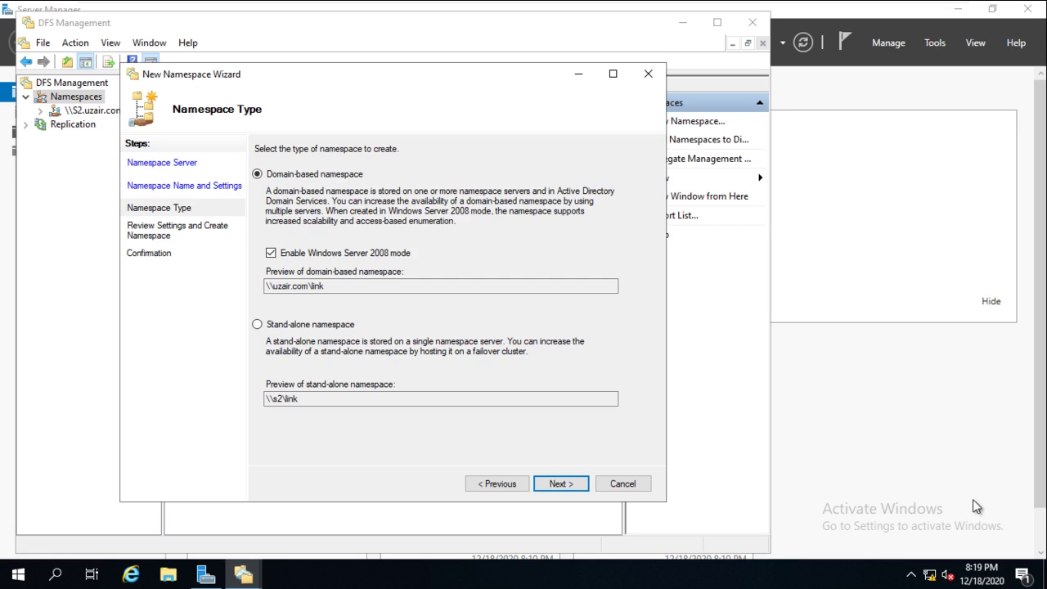
key("alt+s")
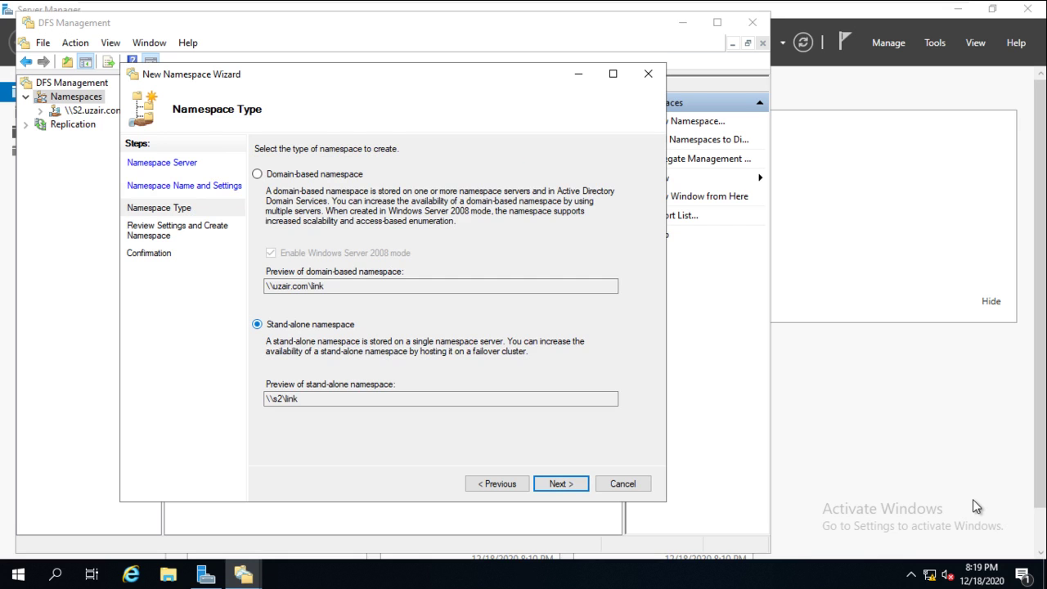
key("Return")
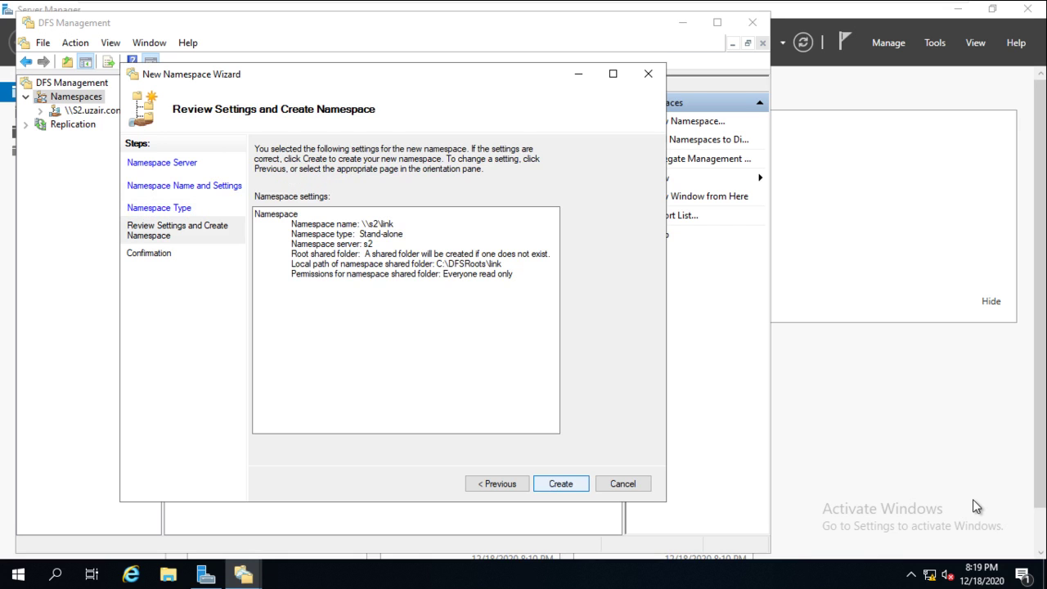
key("Return")
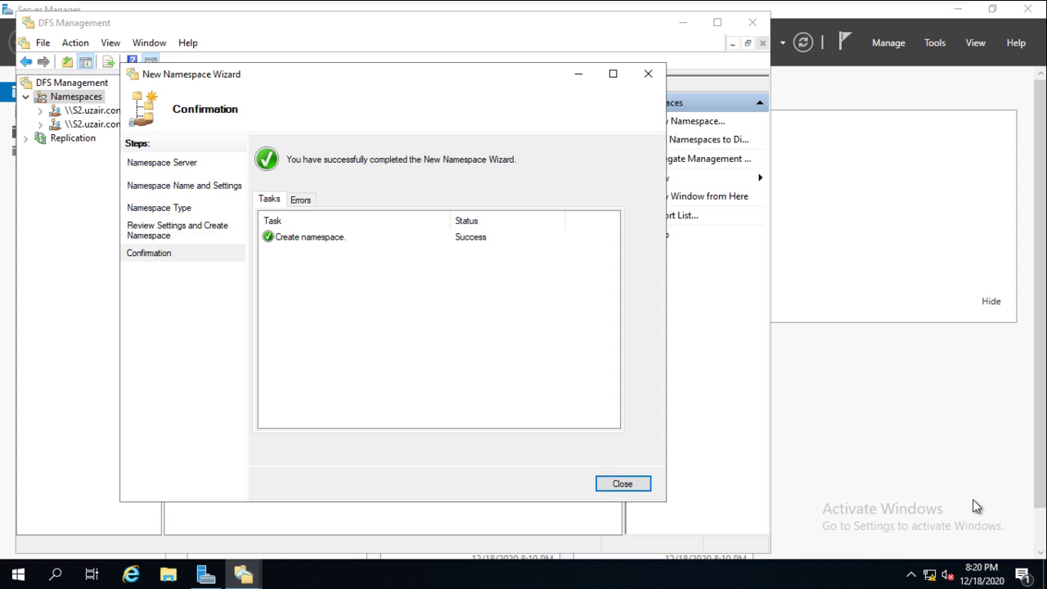
key("Return")
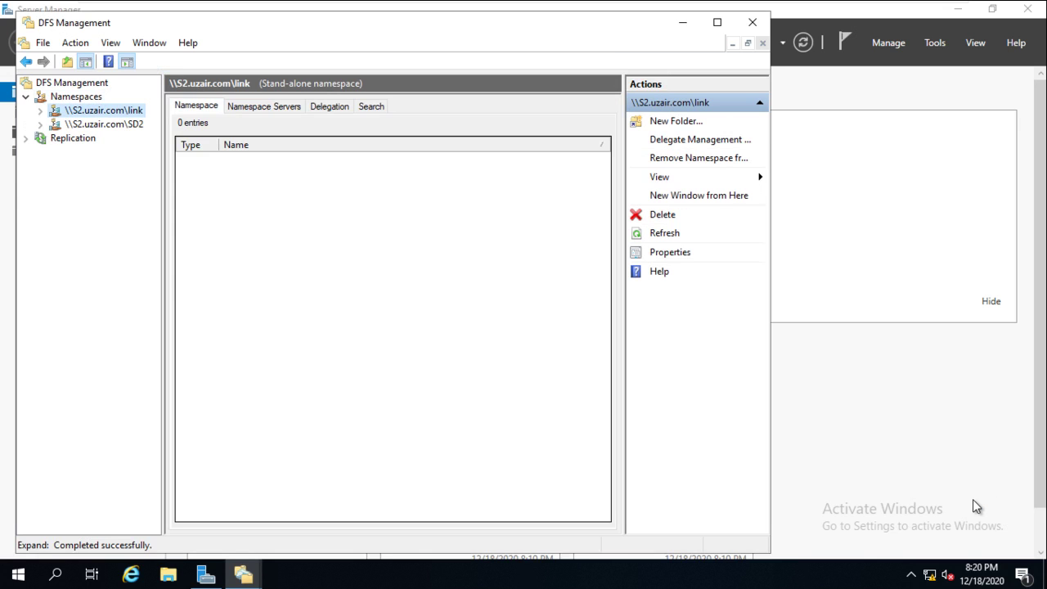
key("shift+F10")
Create a new folder in the link namespace named Sd_data
key("Down")
key("Return")
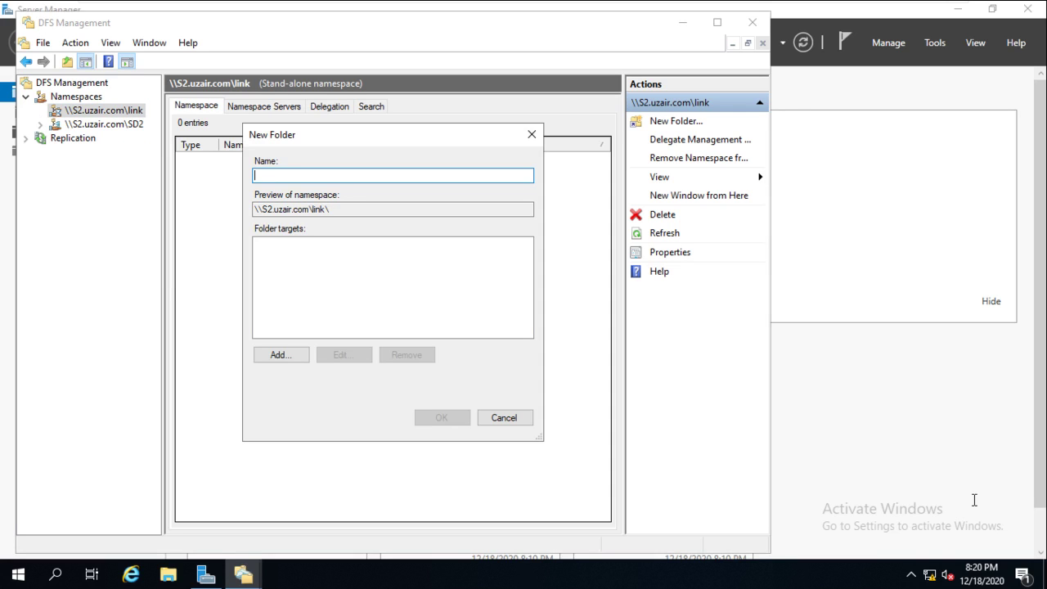
type("Shared")
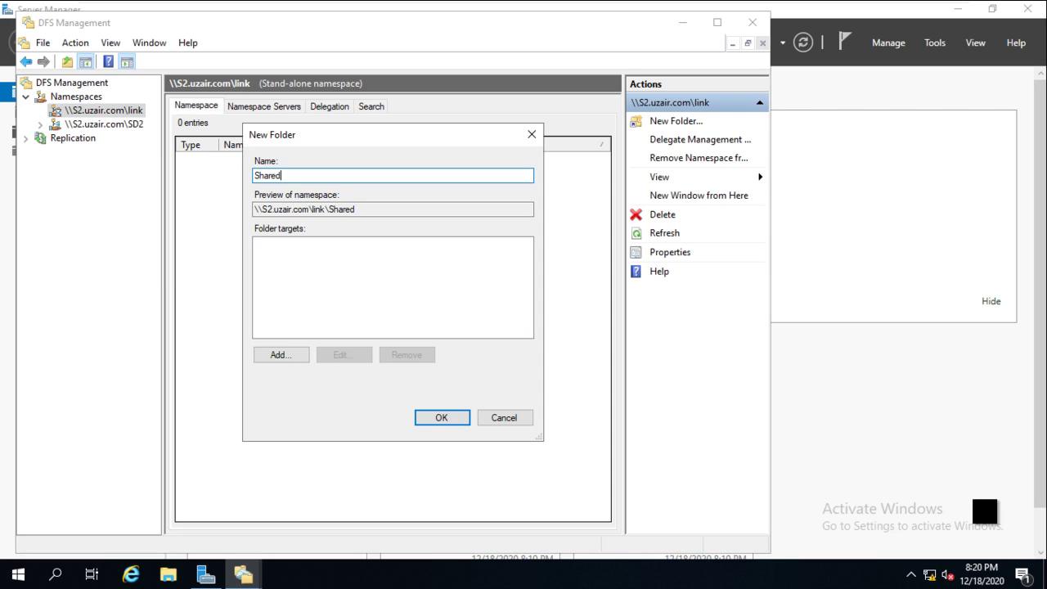
type("_da")
key("BackSpace")
key("BackSpace")
key("BackSpace")
key("BackSpace")
key("BackSpace")
key("BackSpace")
key("BackSpace")
key("BackSpace")
type("d_DATA")
key("BackSpace")
key("BackSpace")
key("BackSpace")
key("BackSpace")
type("data")
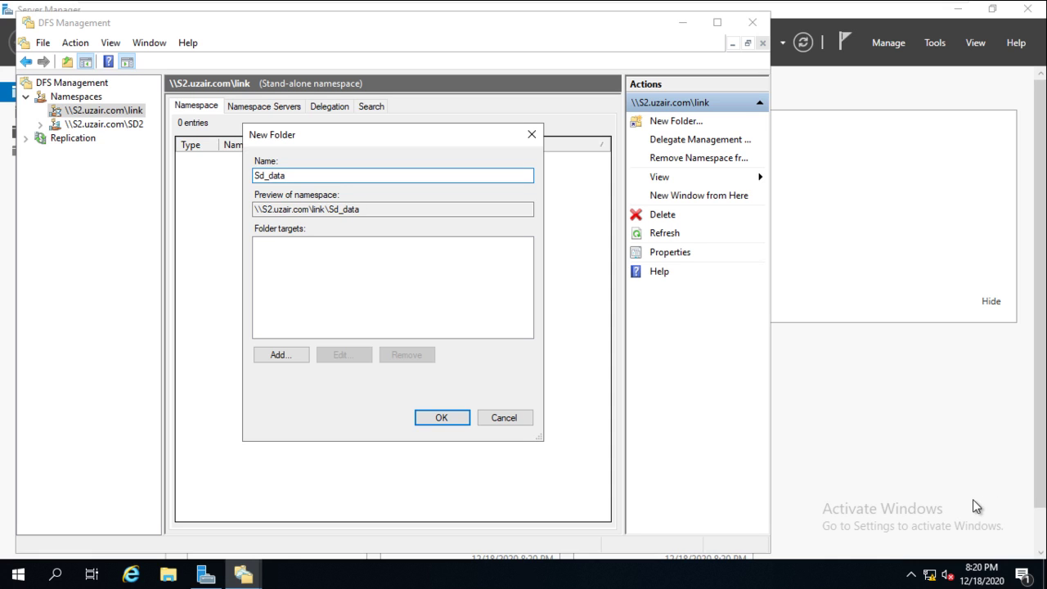
Add the S2 share, \\S2\S2, as Sd_data's first folder target
key("Tab")
key("Return")
key("Tab")
key("Return")
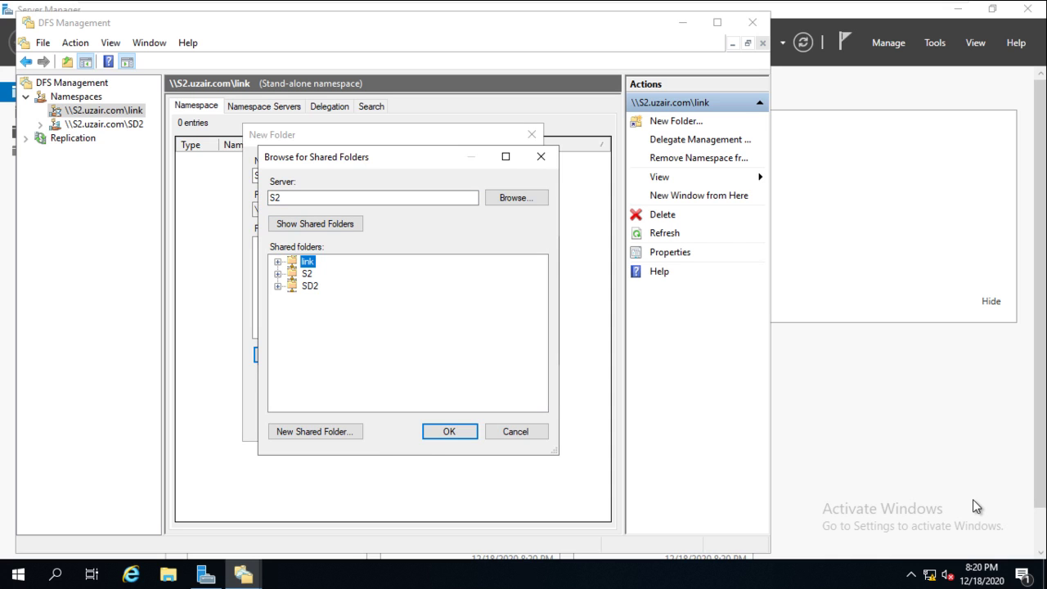
key("Down")
key("Return")
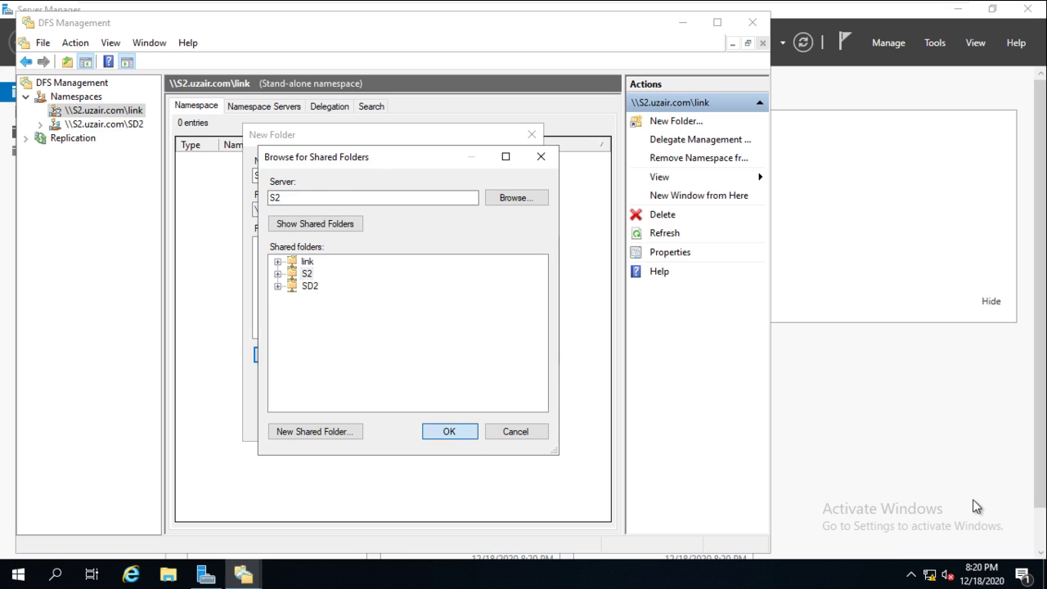
key("Tab")
key("Return")
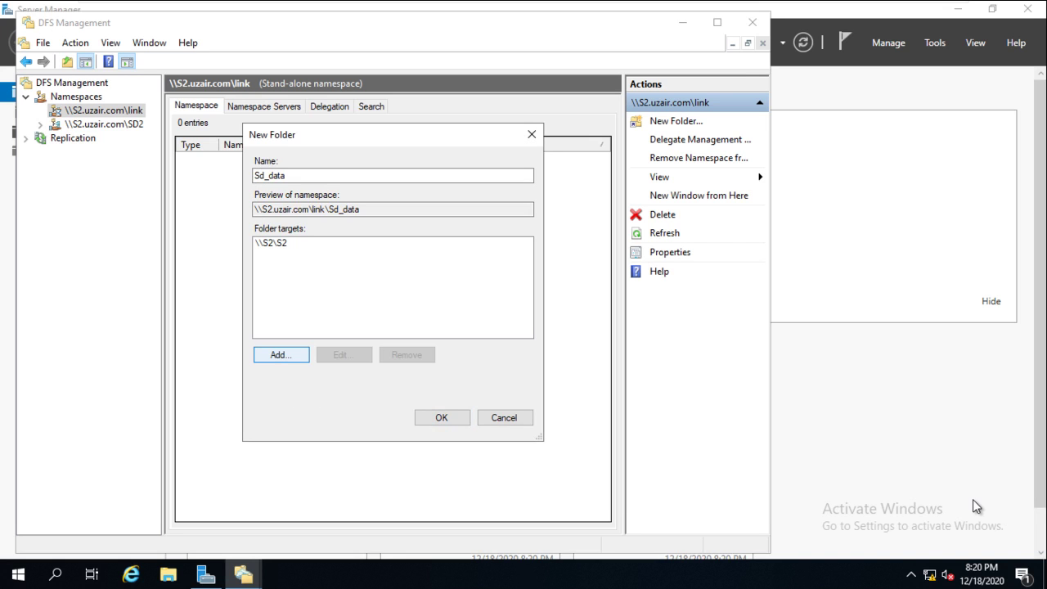
Start a second folder target and browse shared folders on computer s1
key("Return")
key("Tab")
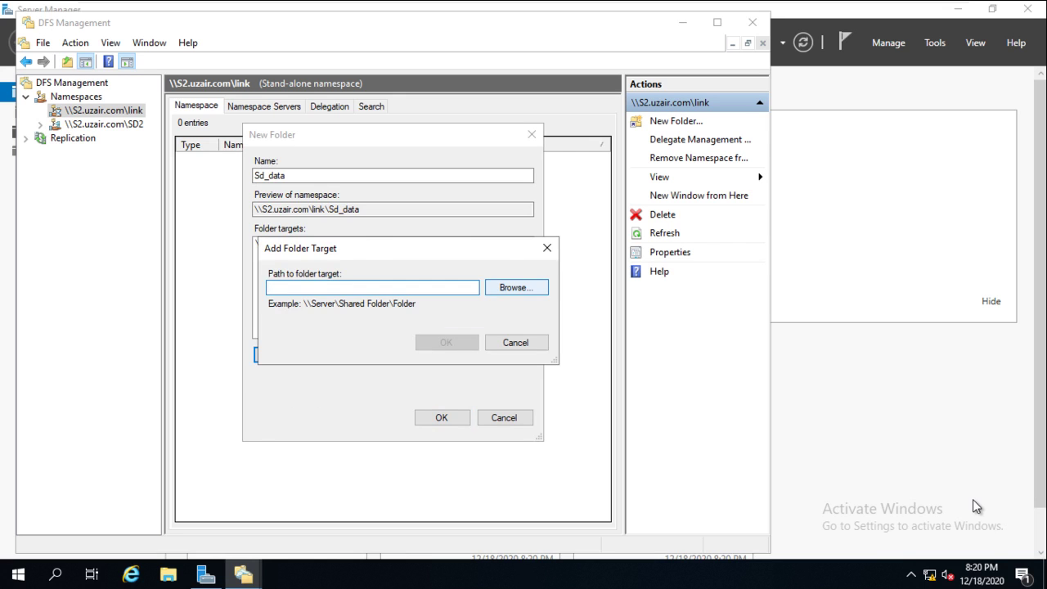
key("Return")
key("shift+Tab")
key("shift+Tab")
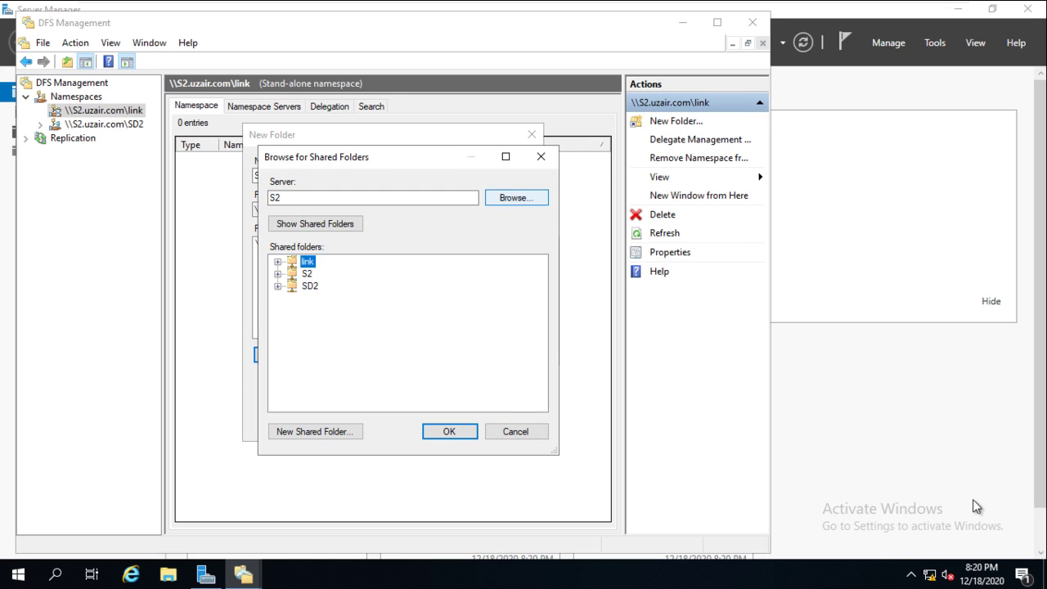
key("Return")
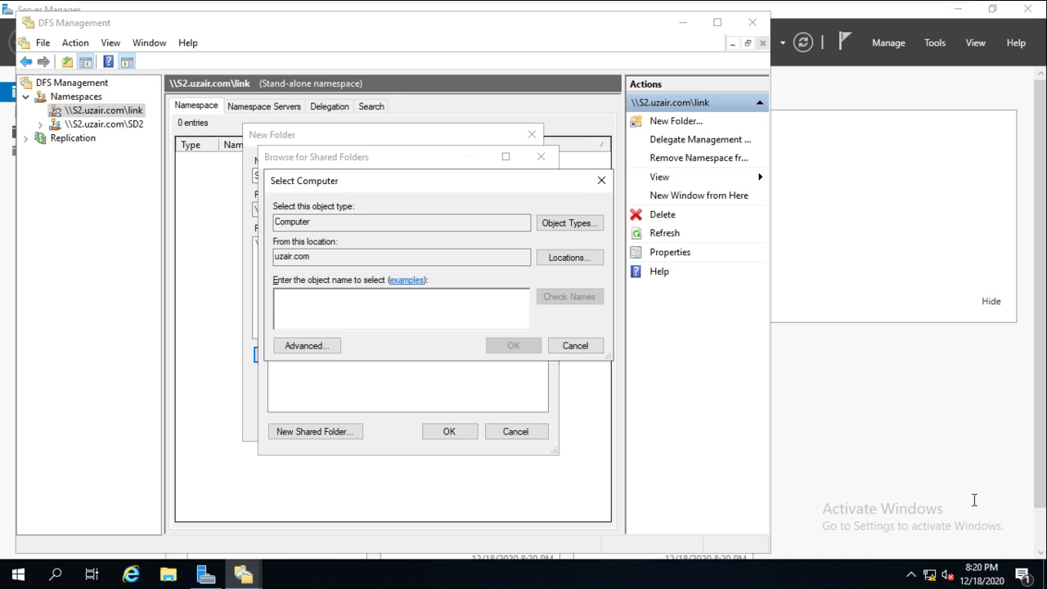
type("s1")
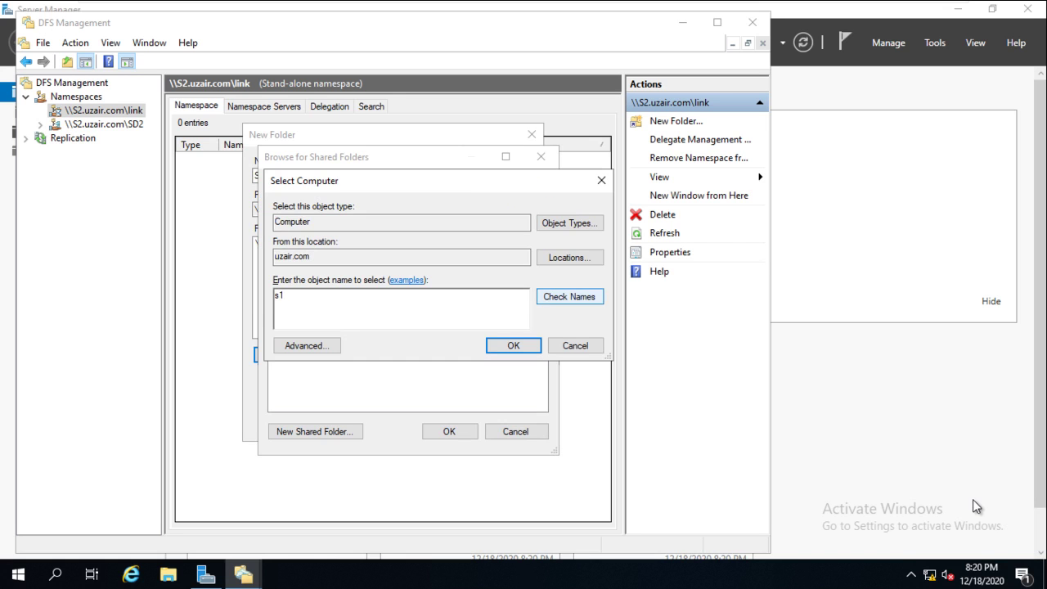
key("Return")
Enter the user name and password for s1, then choose the S1 share
type("h")
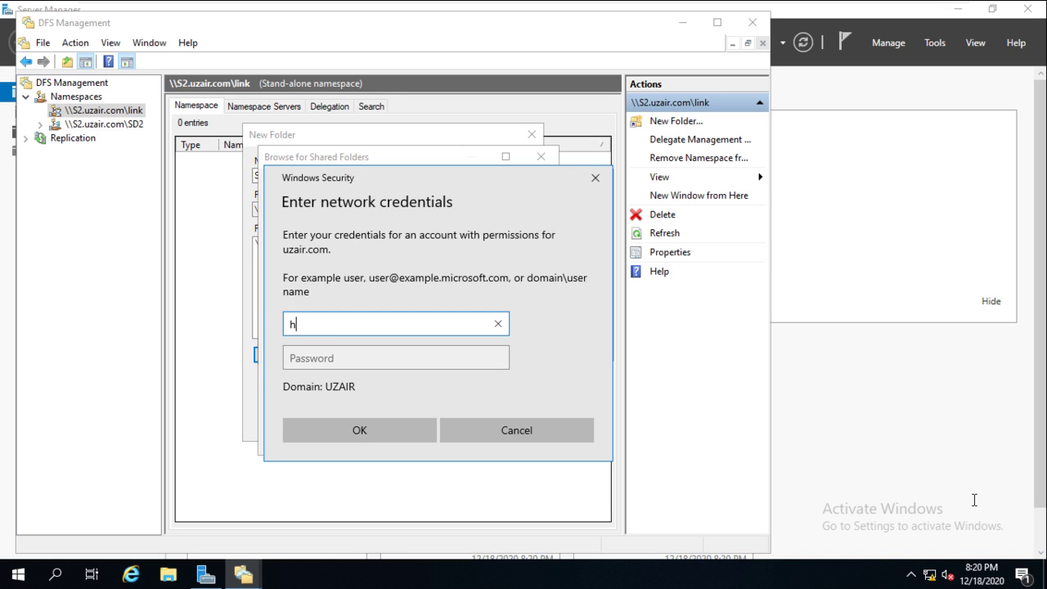
type("ammad")
key("Tab")
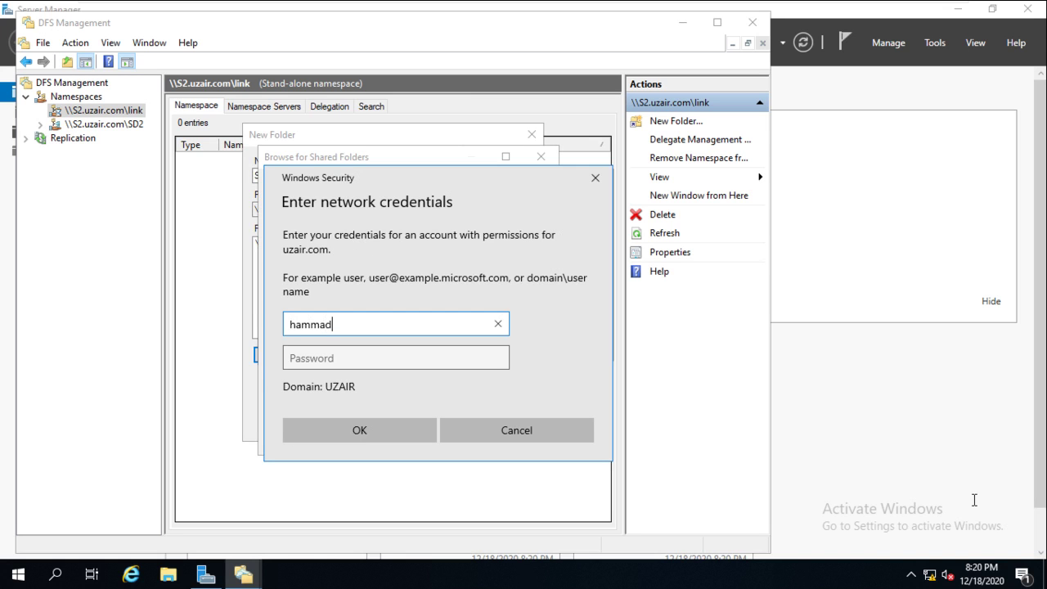
type("1")
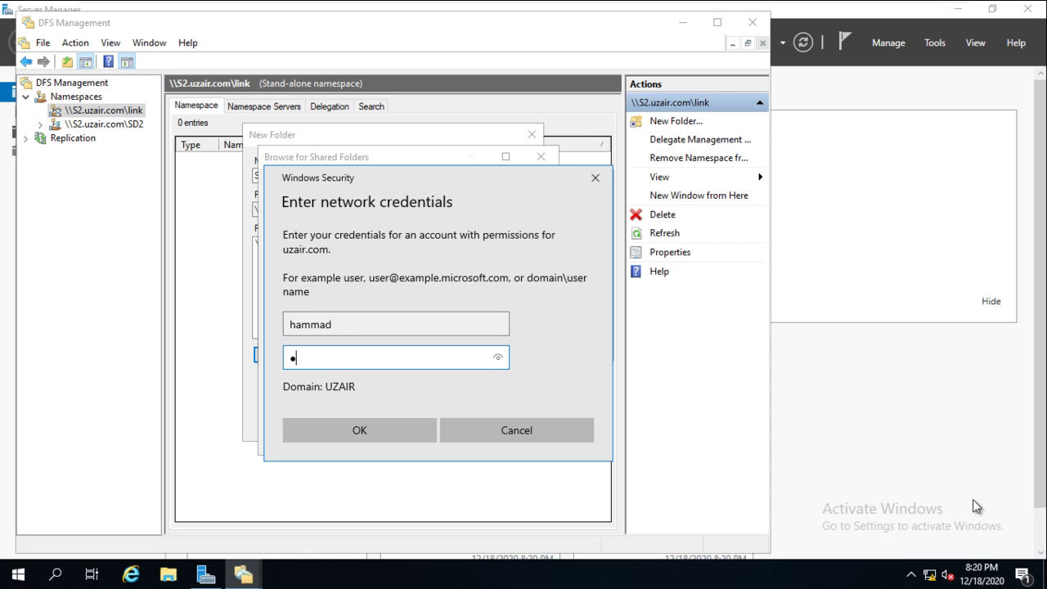
key("Return")
key("Return")
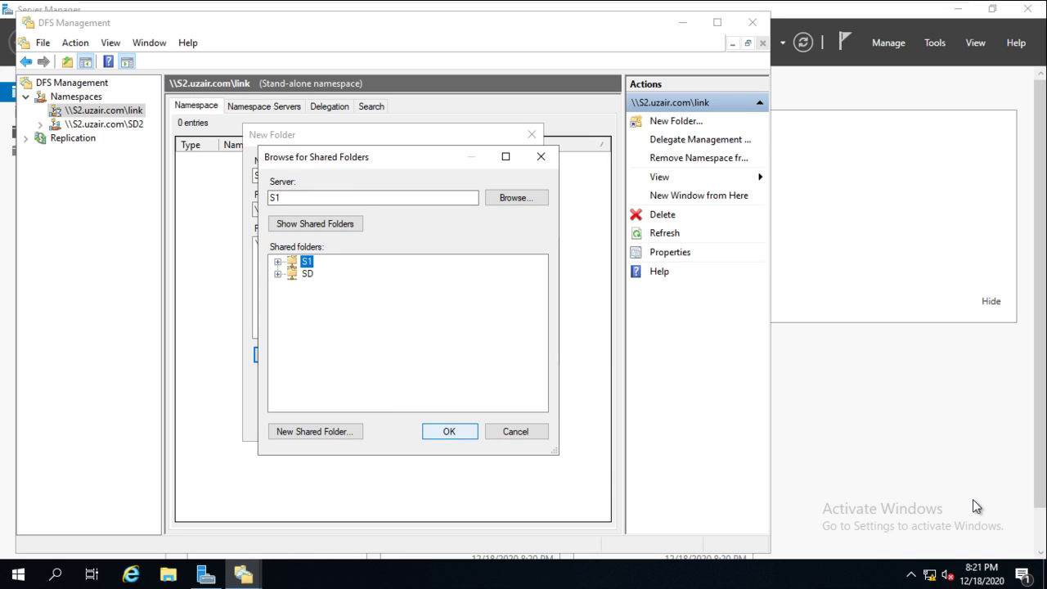
key("Return")
key("Return")
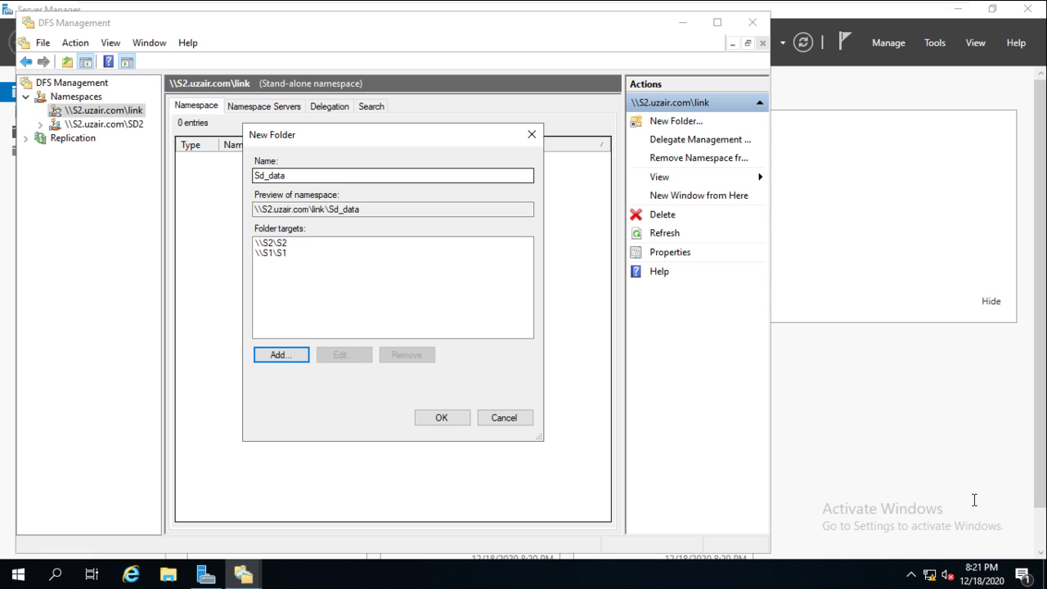
Create Sd_data with targets \\S1\S1 and \\S2\S2, accepting replication and dismissing its error
key("shift+Tab")
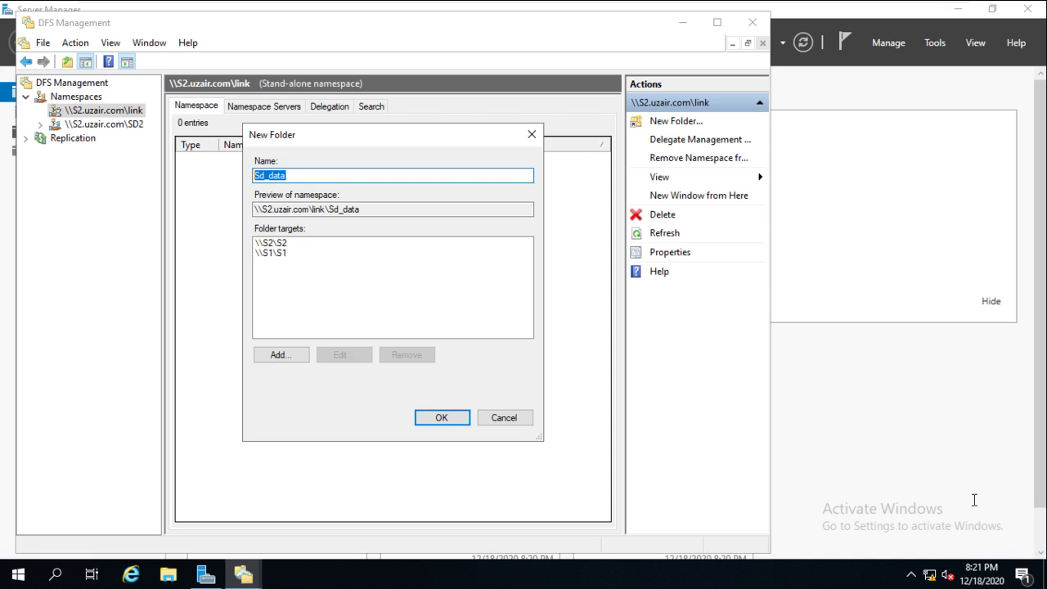
key("End")
key("Return")
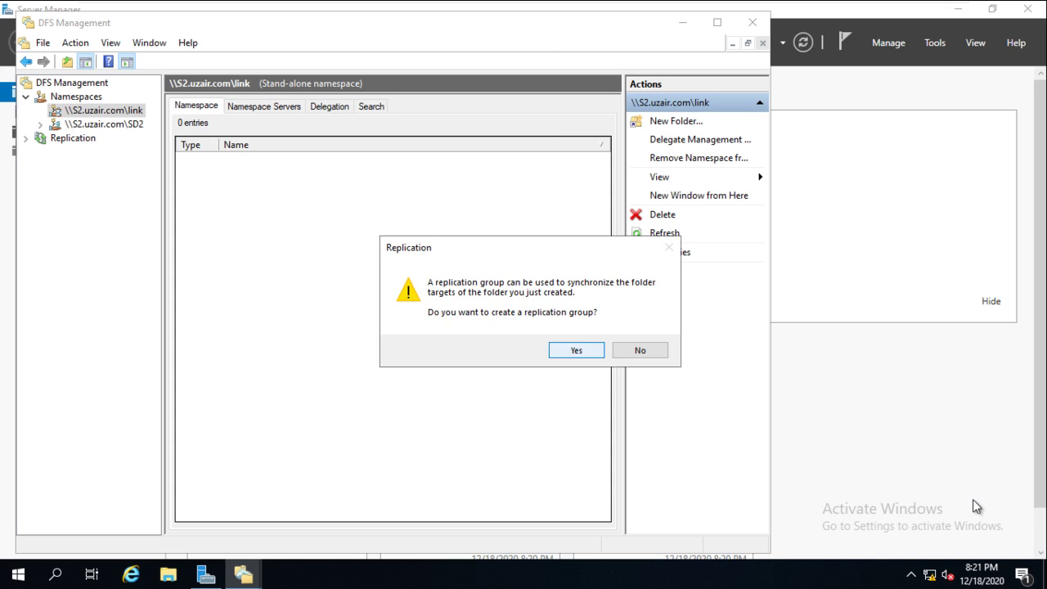
key("Return")
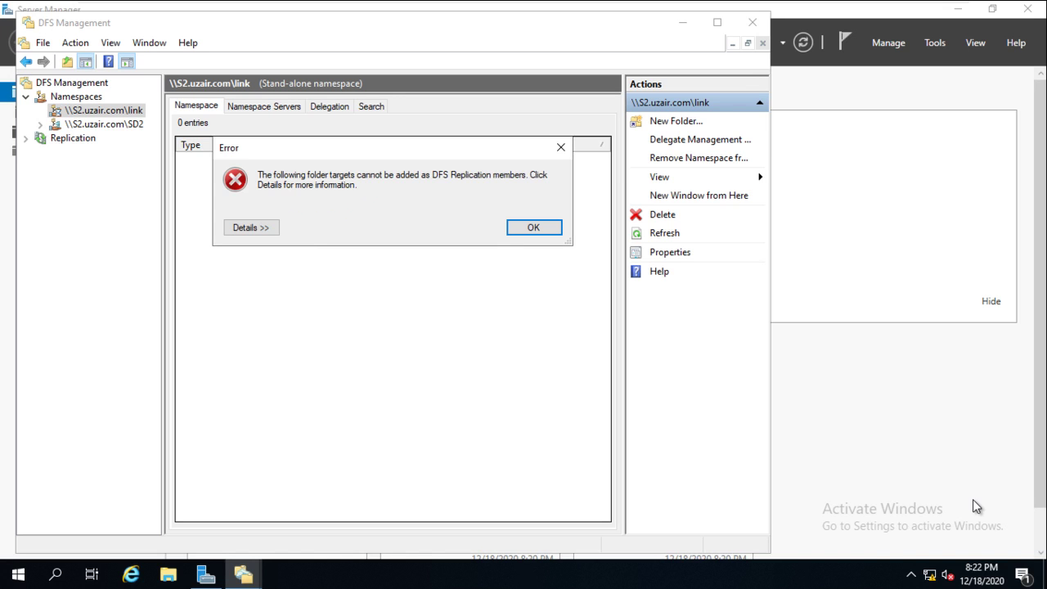
key("Tab")
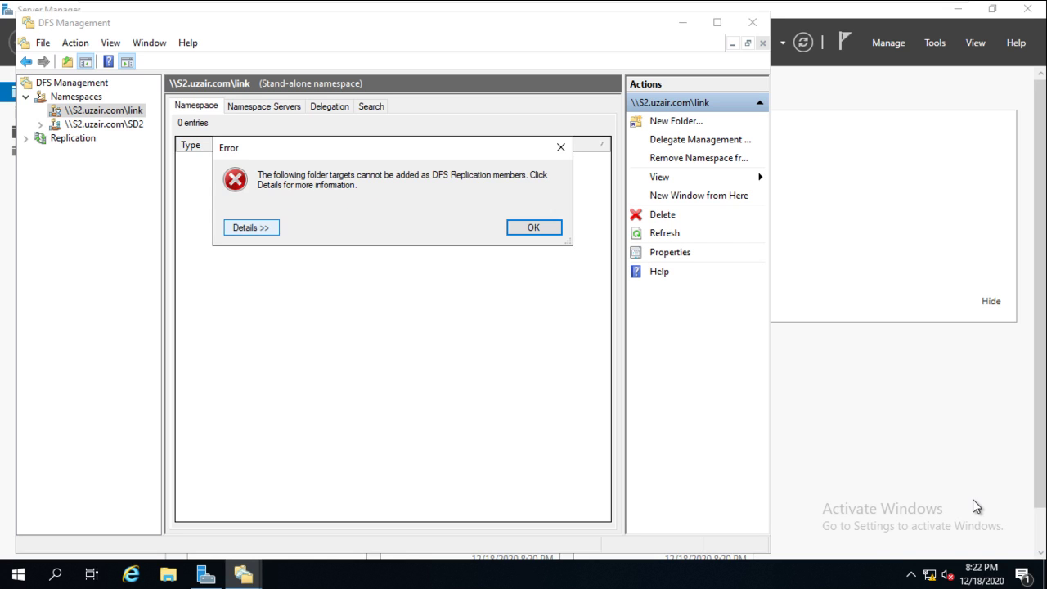
key("Return")
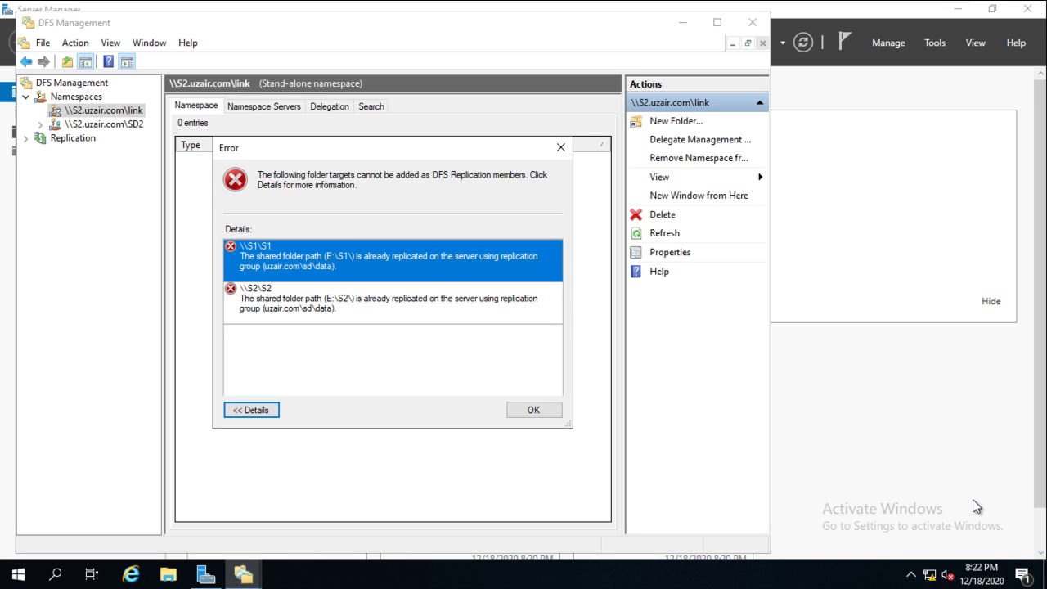
key("Return")
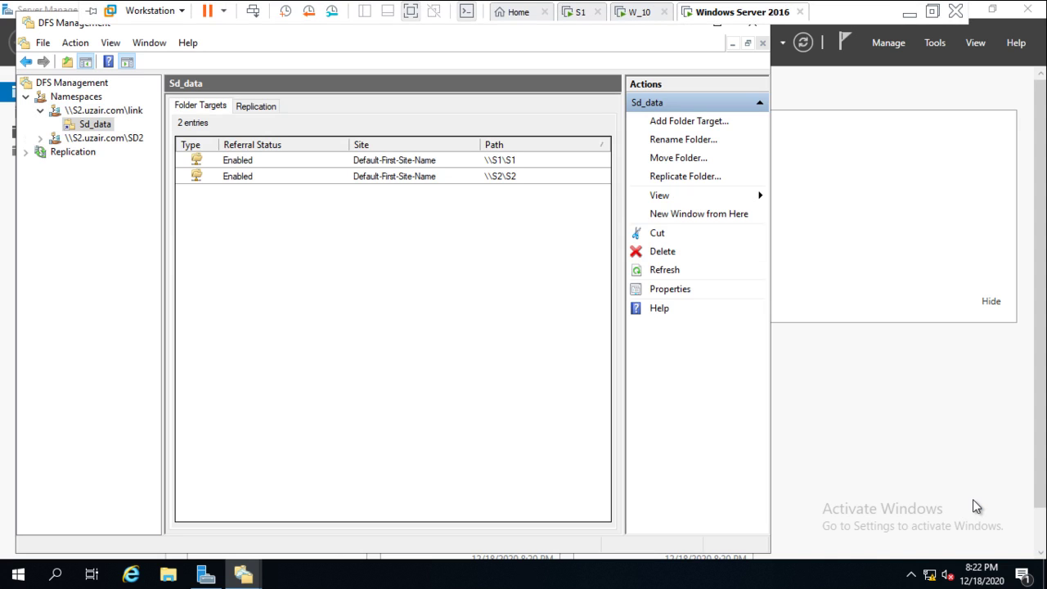
key("ctrl+alt+Return")
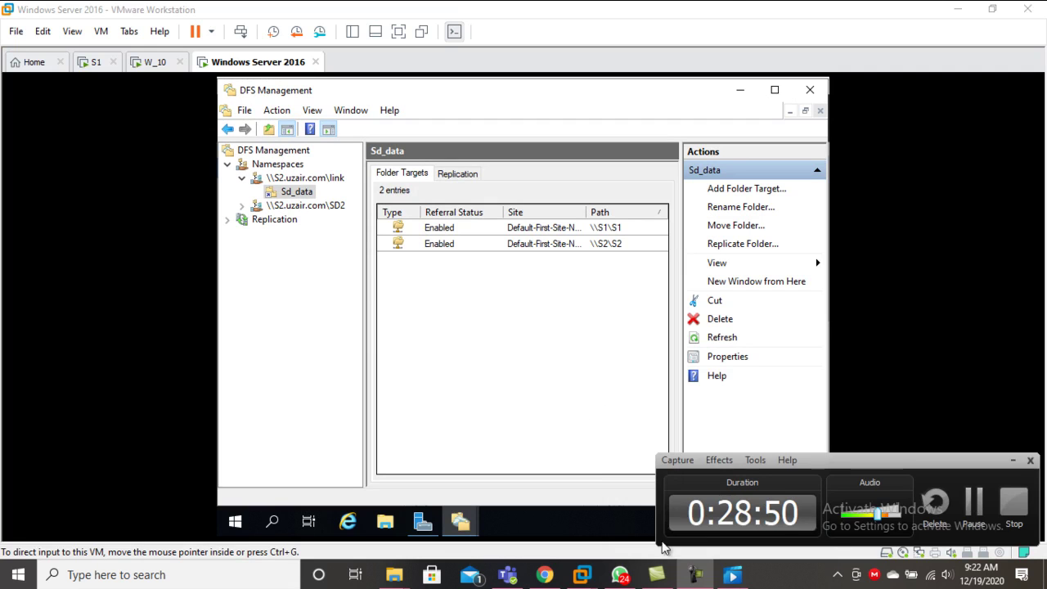
left_click(682, 570)
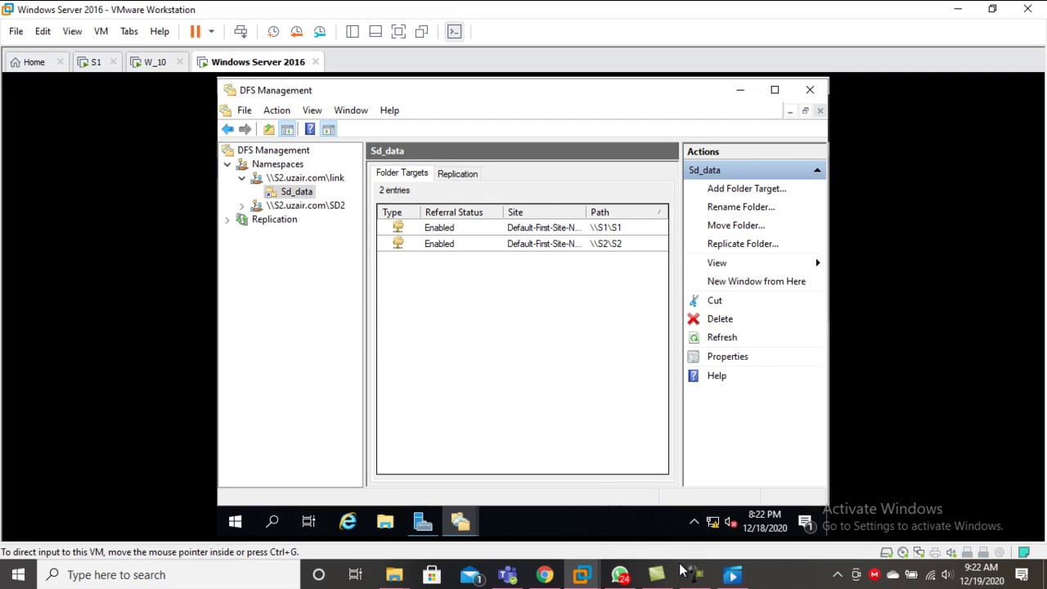
left_click(691, 574)
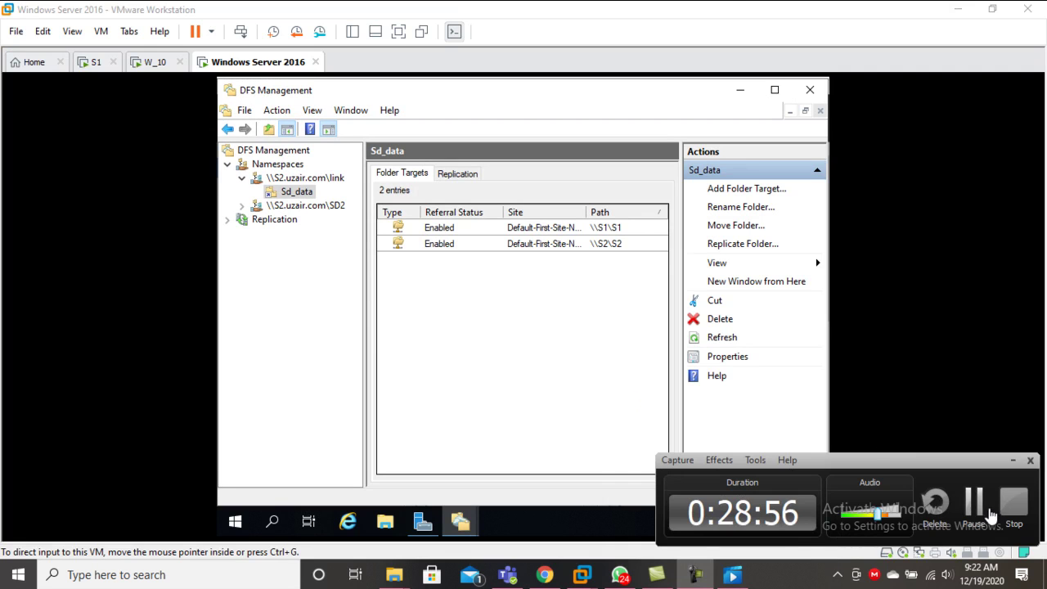
left_click(981, 506)
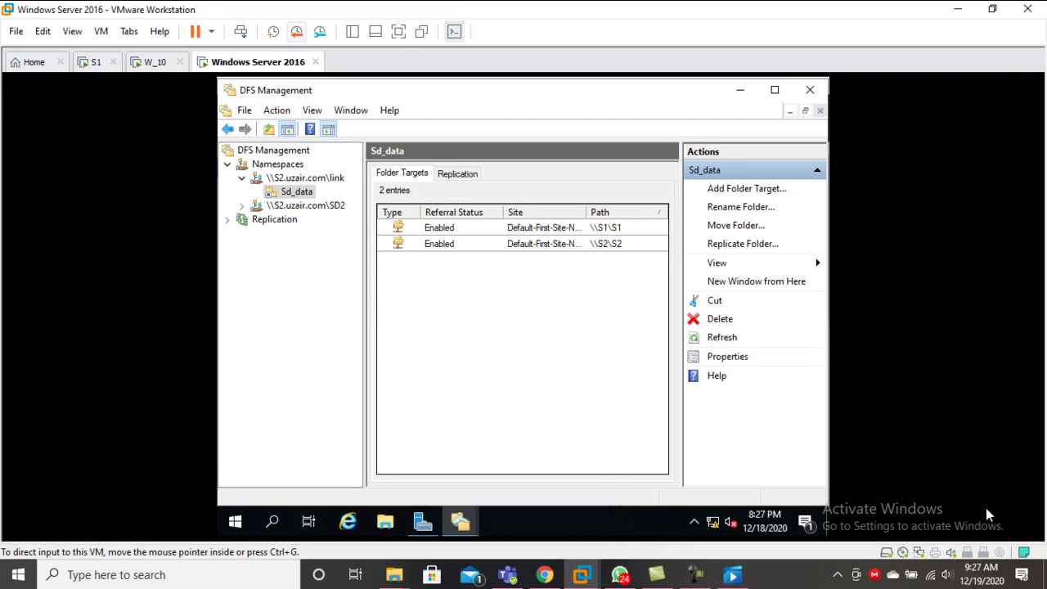
key("ctrl+alt+Return")
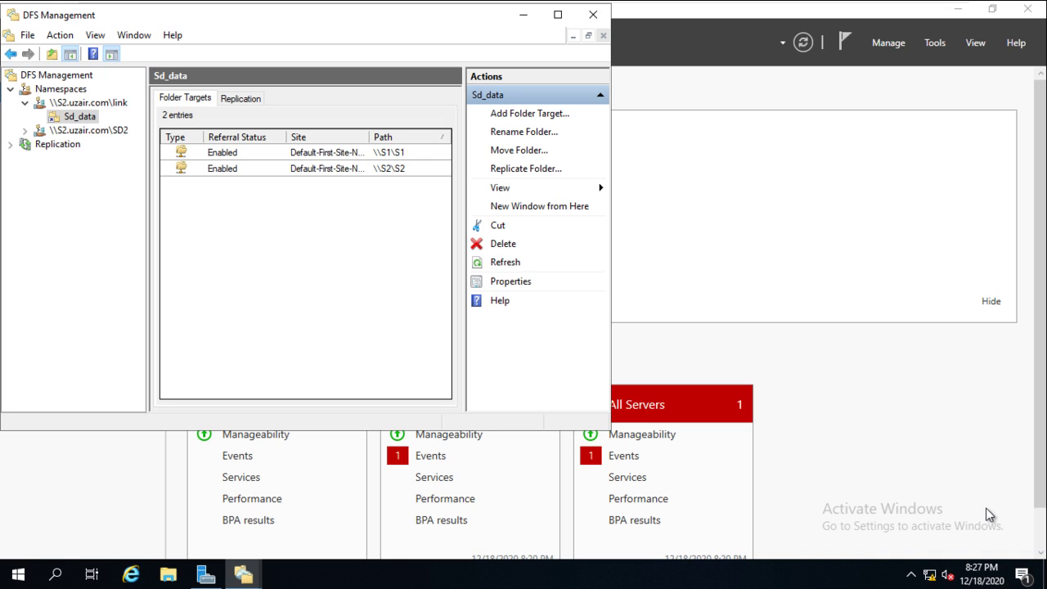
Switch to the W_10 client VM and bring up its Windows search panel
mouse_move(524, 2)
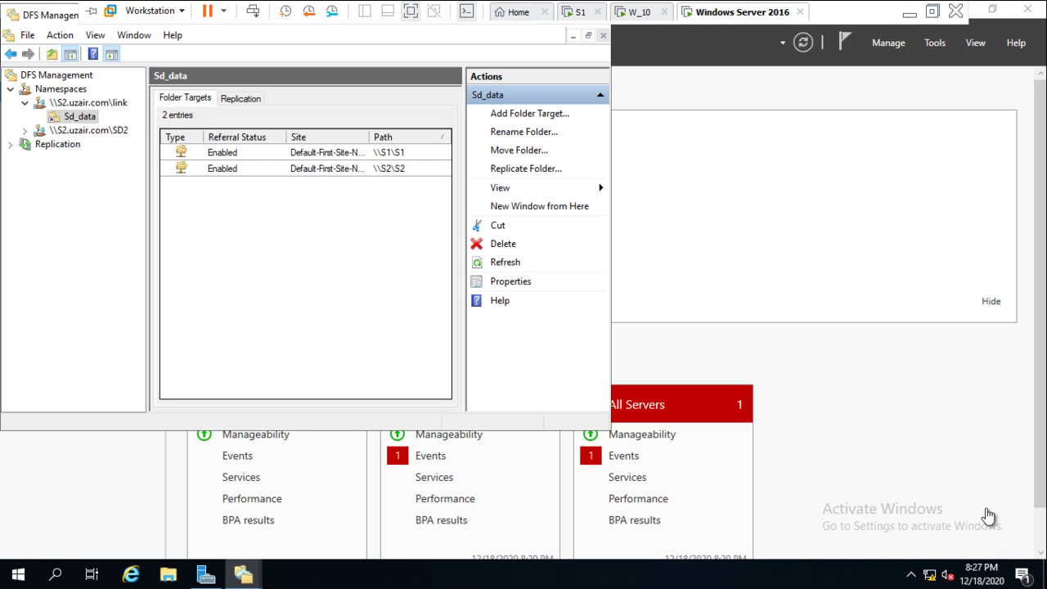
left_click(639, 11)
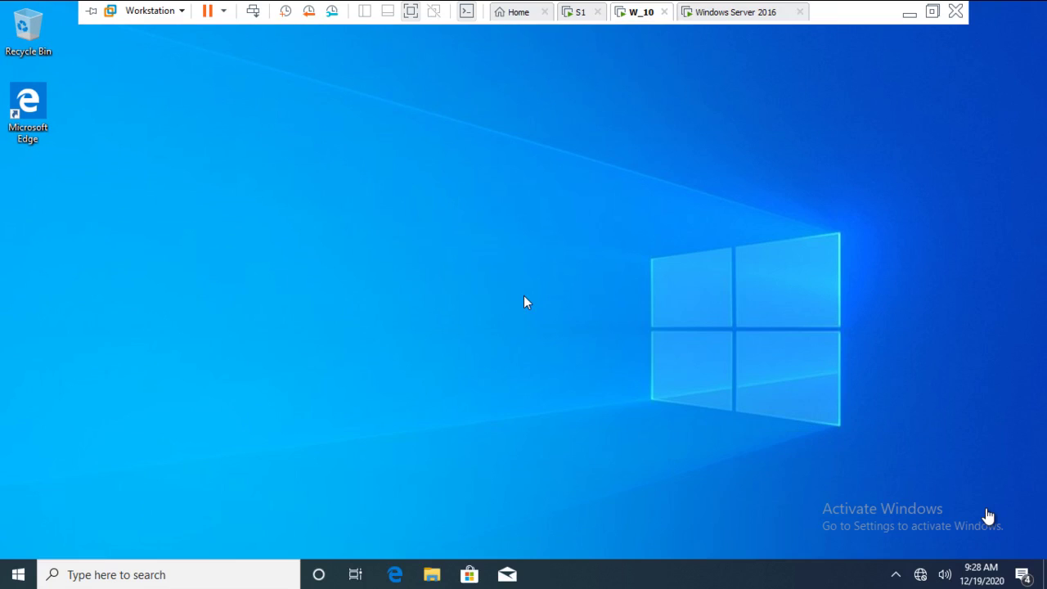
left_click(729, 11)
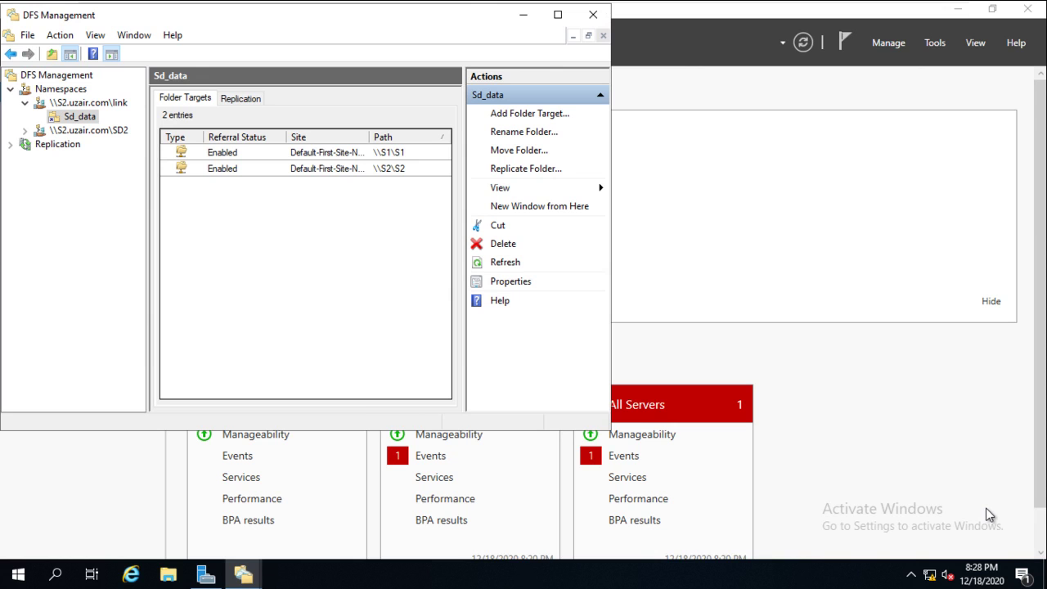
key("ctrl+alt+Left")
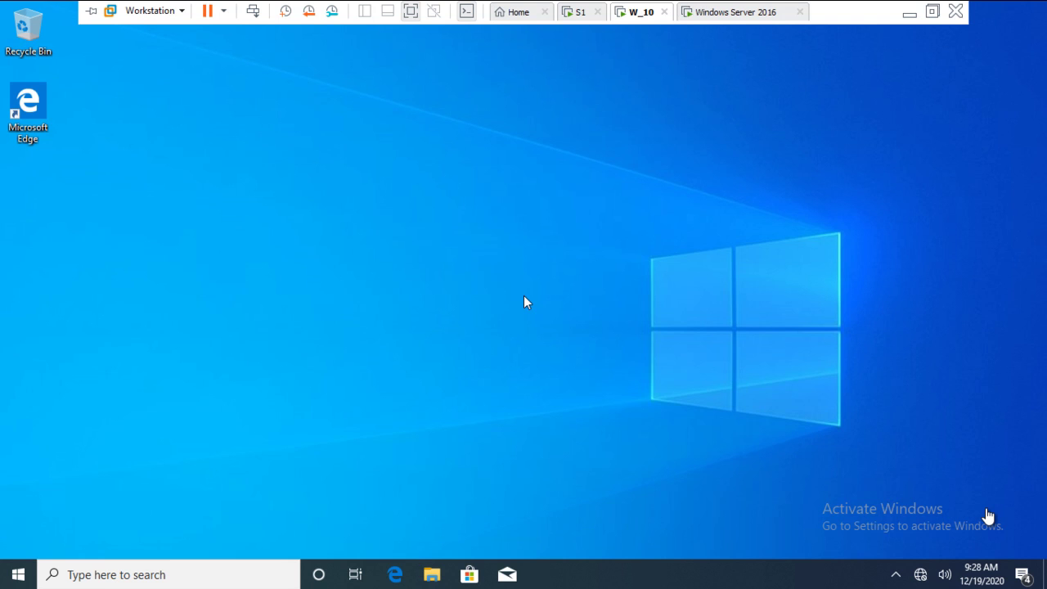
key("super+s")
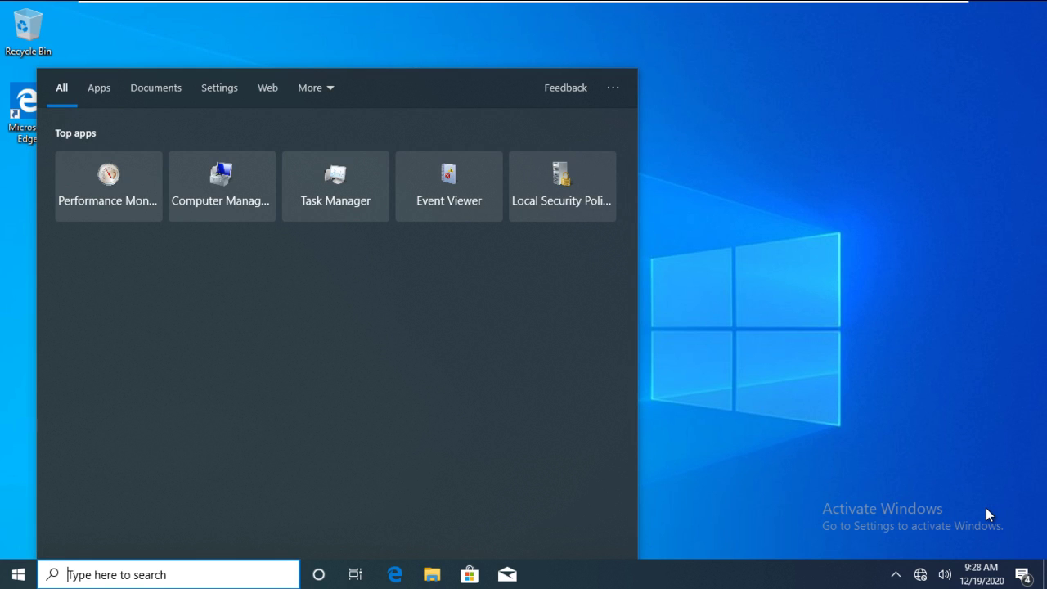
Open \\s2.uzair.com\link\Sd_data, confirm abc and xyz are listed, then close the window
type("\\\\")
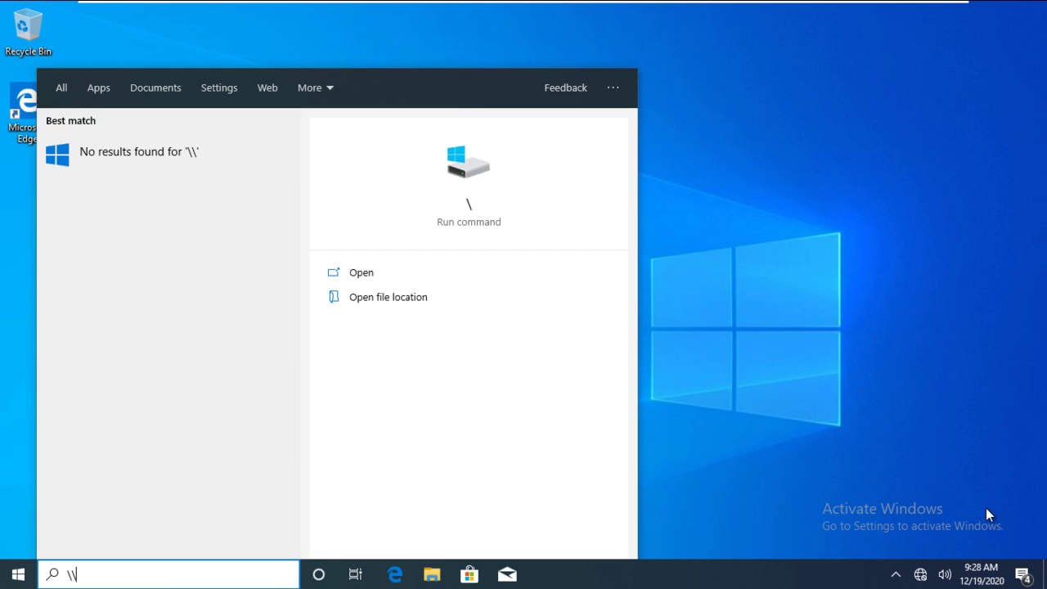
type("s2.")
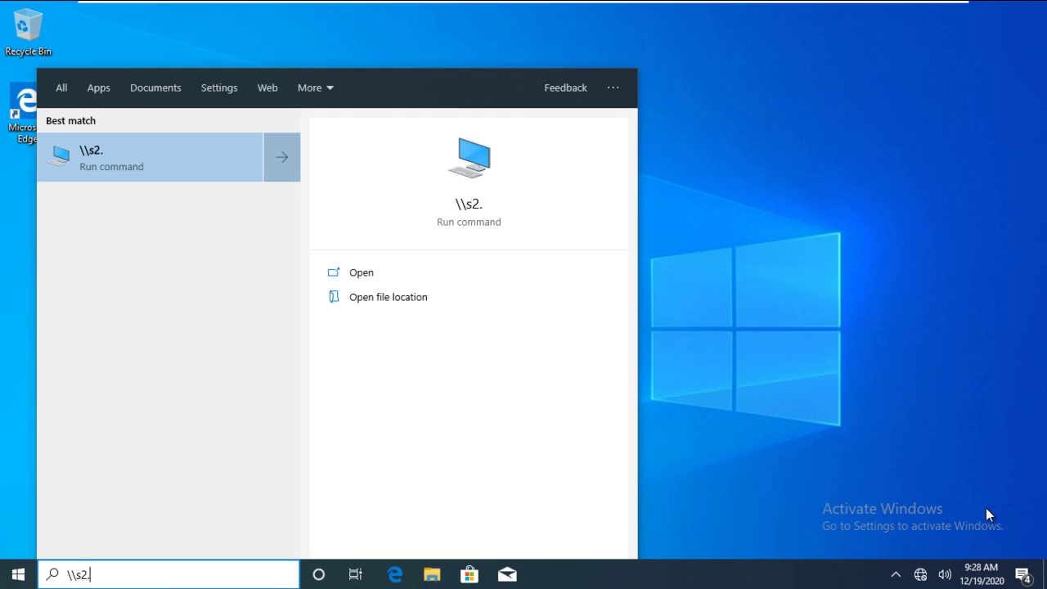
type("uzair.com\\")
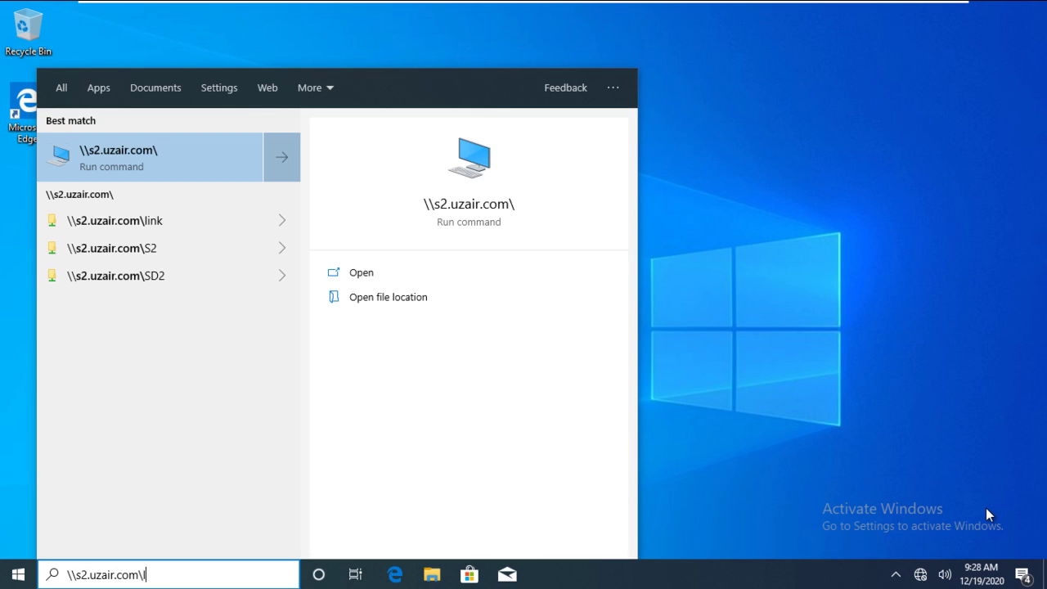
type("link")
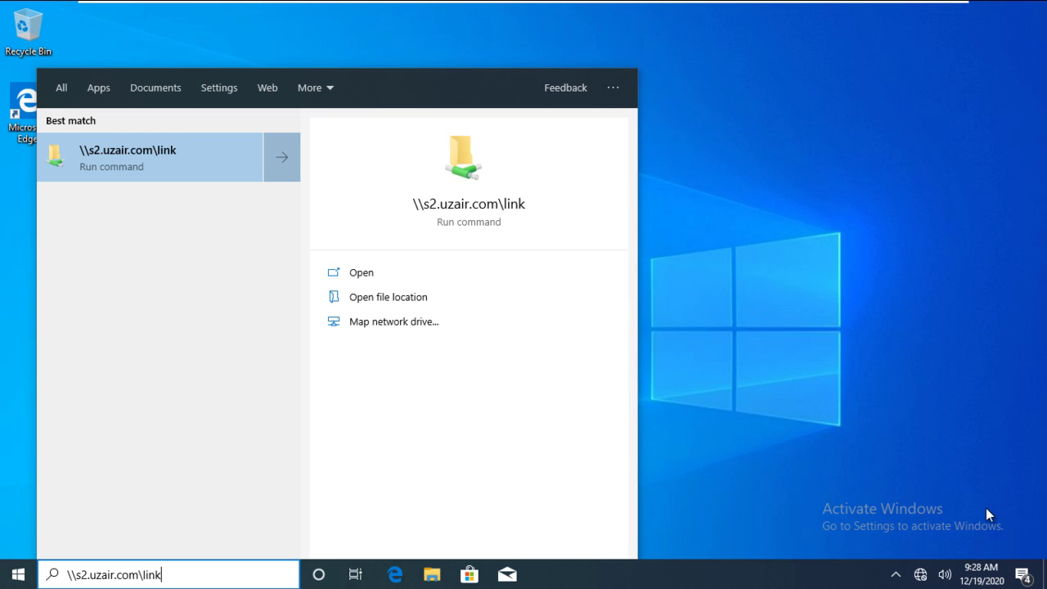
key("Return")
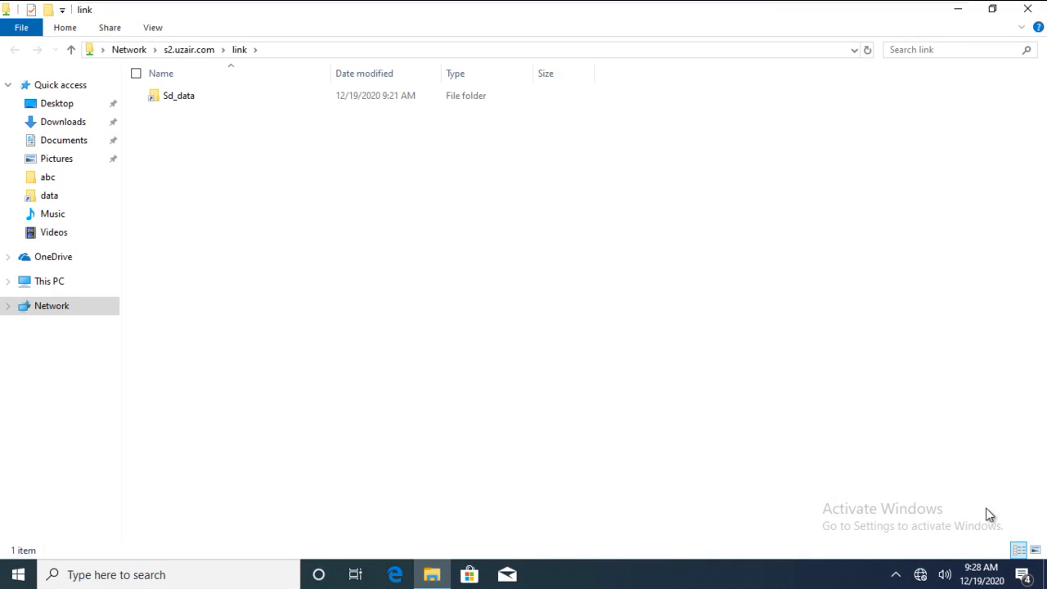
key("Down")
key("Return")
key("Down")
key("Down")
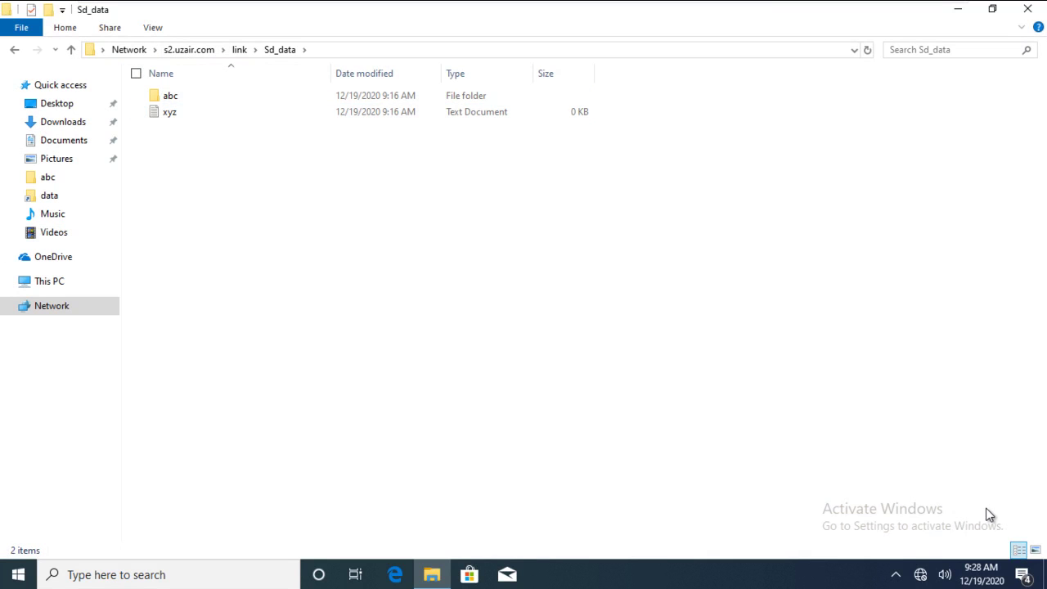
key("alt+F4")
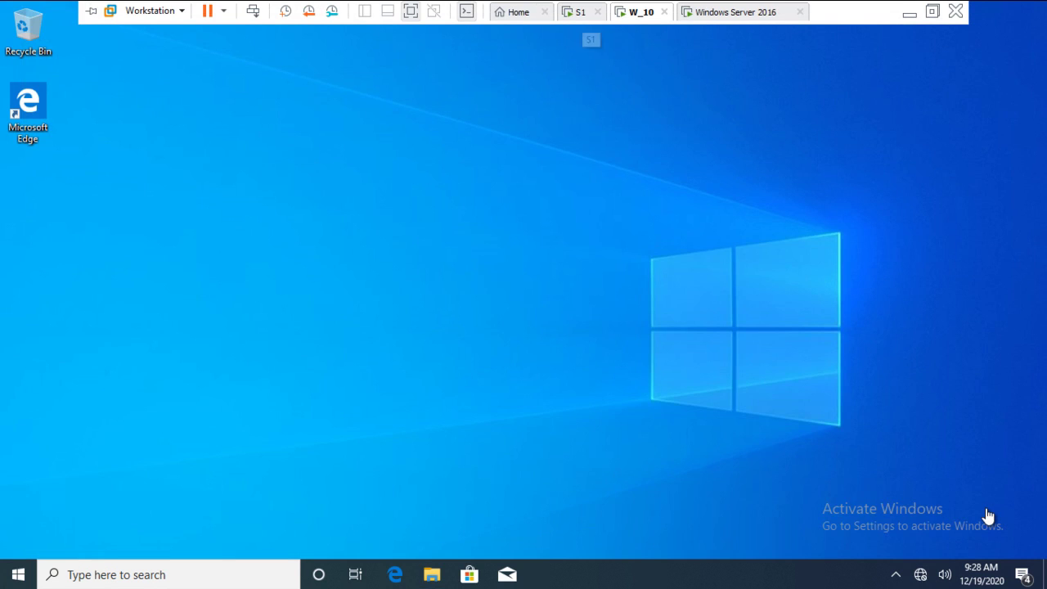
Cycle through the S1 and Windows Server 2016 VMs and close the DFS Management window
key("ctrl+alt+Left")
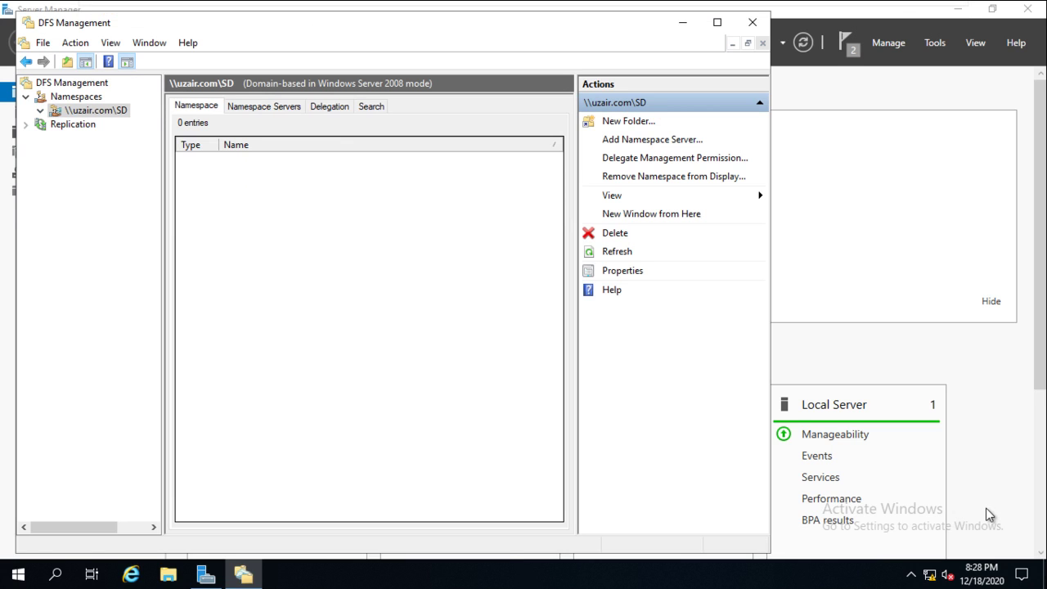
key("ctrl+alt+Right")
key("ctrl+alt+Right")
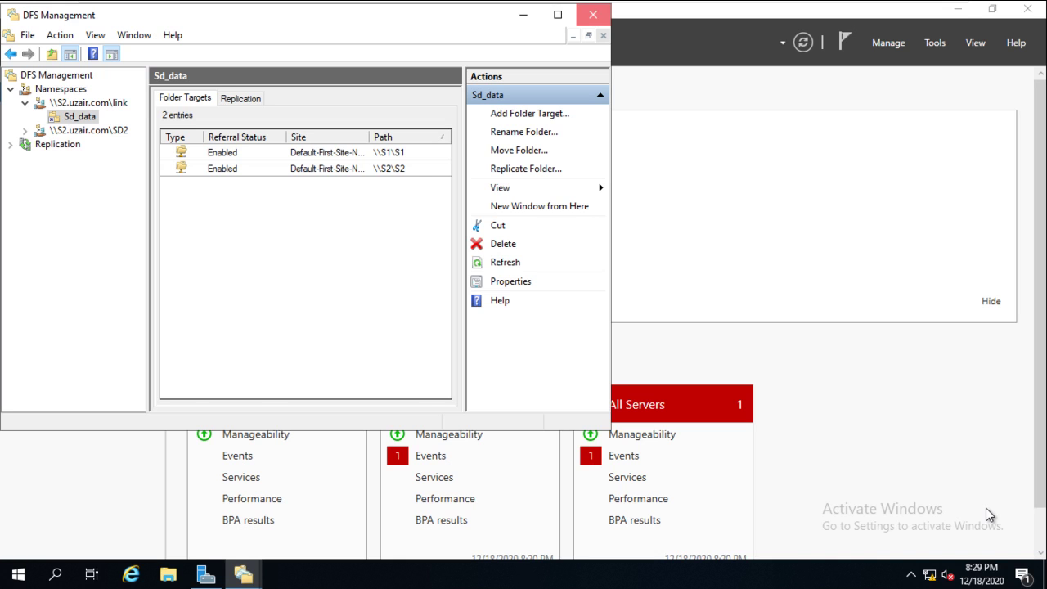
left_click(593, 14)
Exit VMware full-screen with Ctrl+Alt+Enter to view the Server Manager dashboard windowed
mouse_move(524, 2)
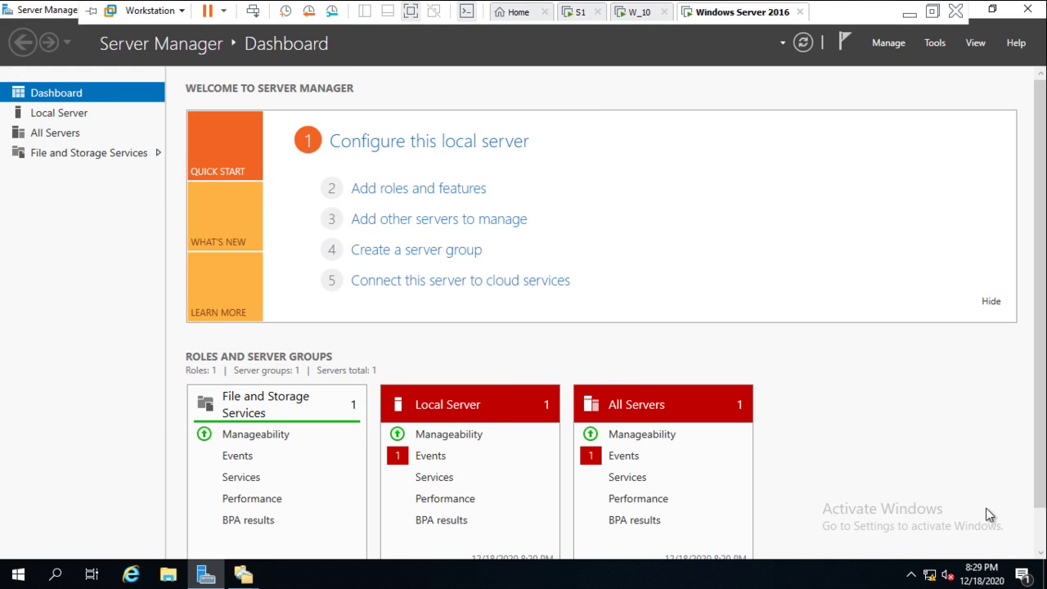
key("ctrl+alt+Return")
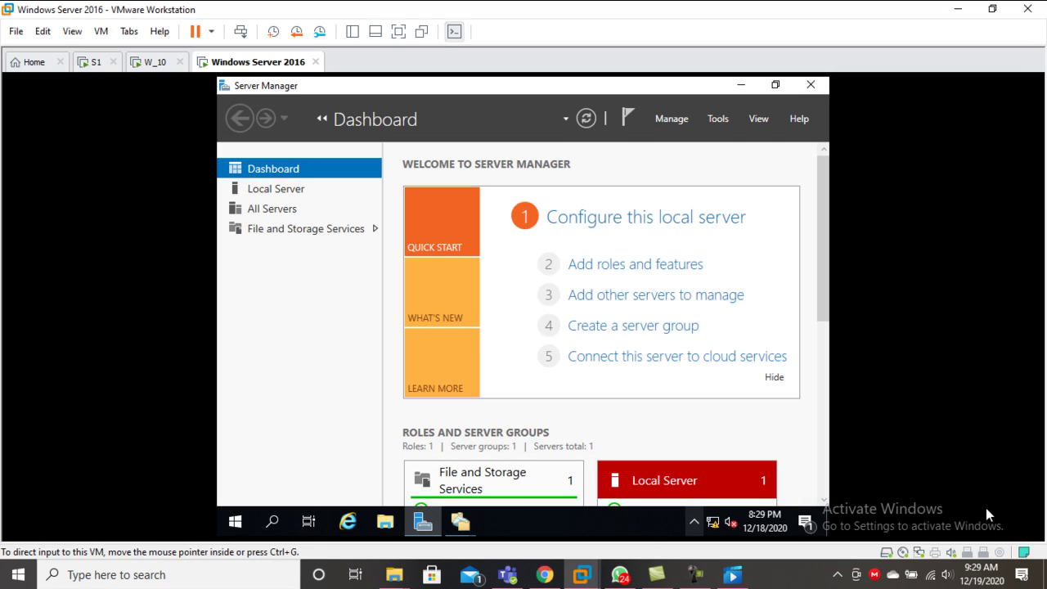
left_click(696, 574)
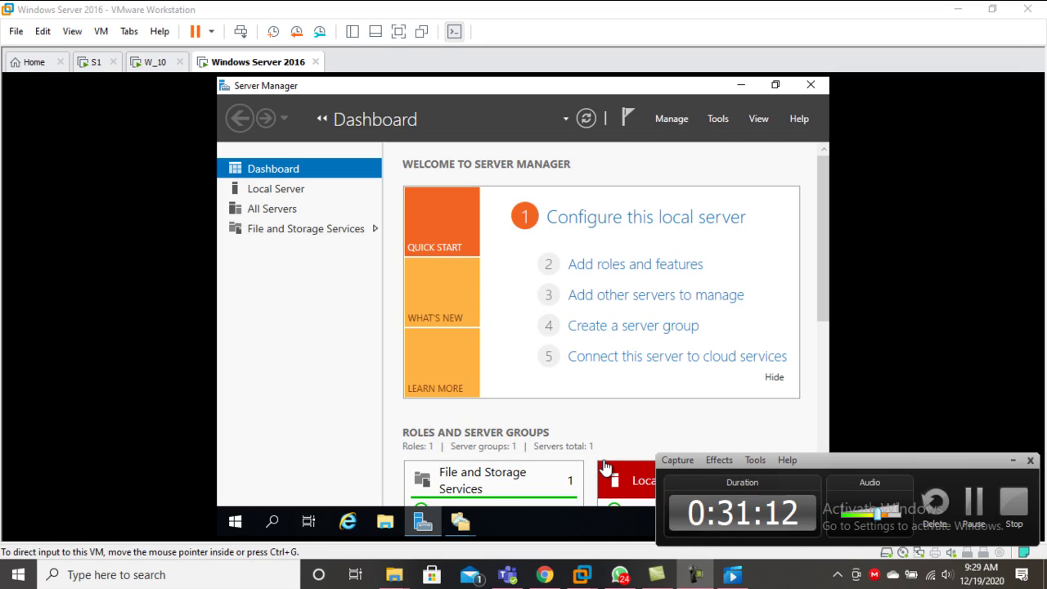